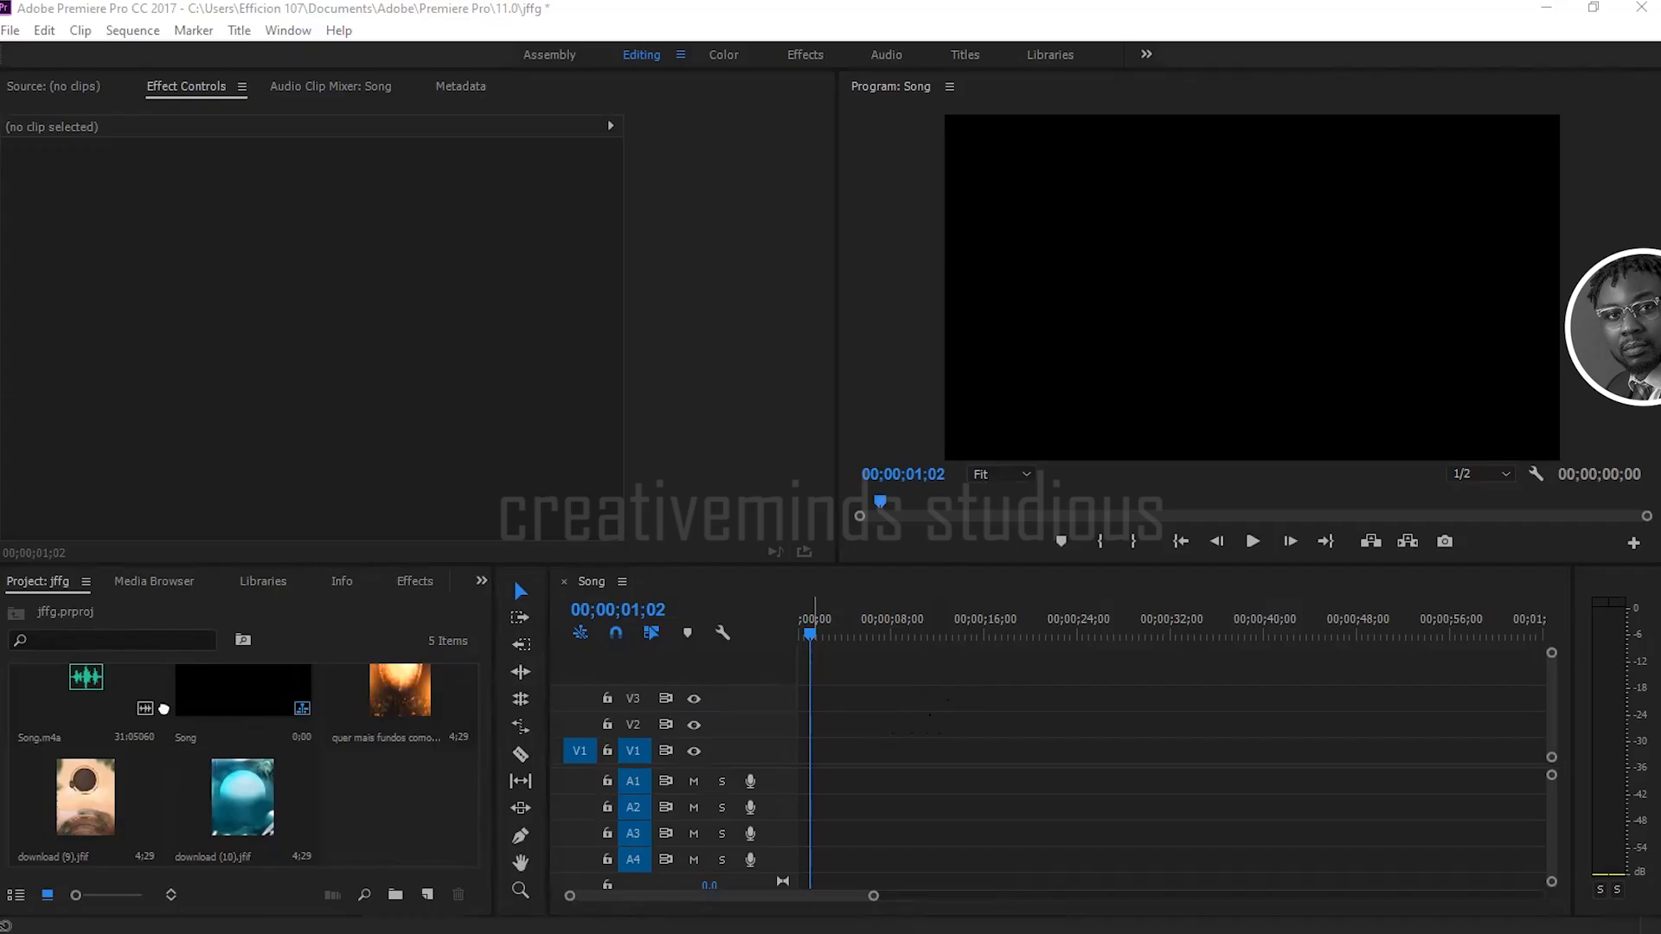
# Step: Place Song.m4a at the start of audio track A3 and show the clip's effect controls
pyautogui.moveTo(751, 816); pyautogui.dragTo(792, 827)
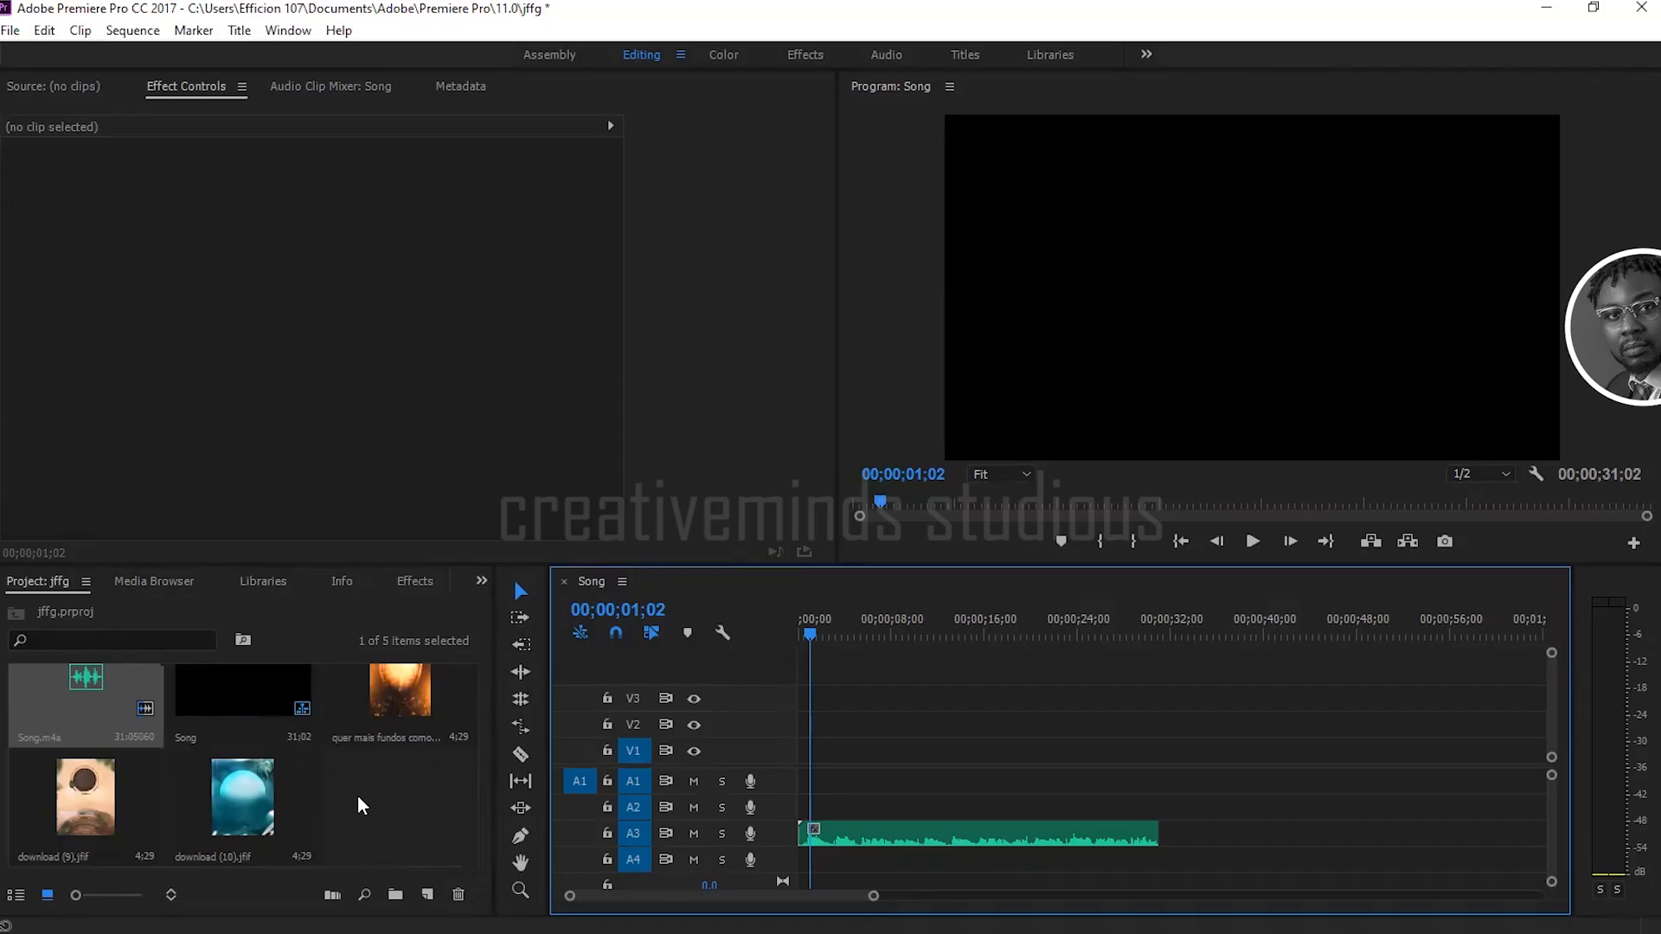
pyautogui.click(917, 833)
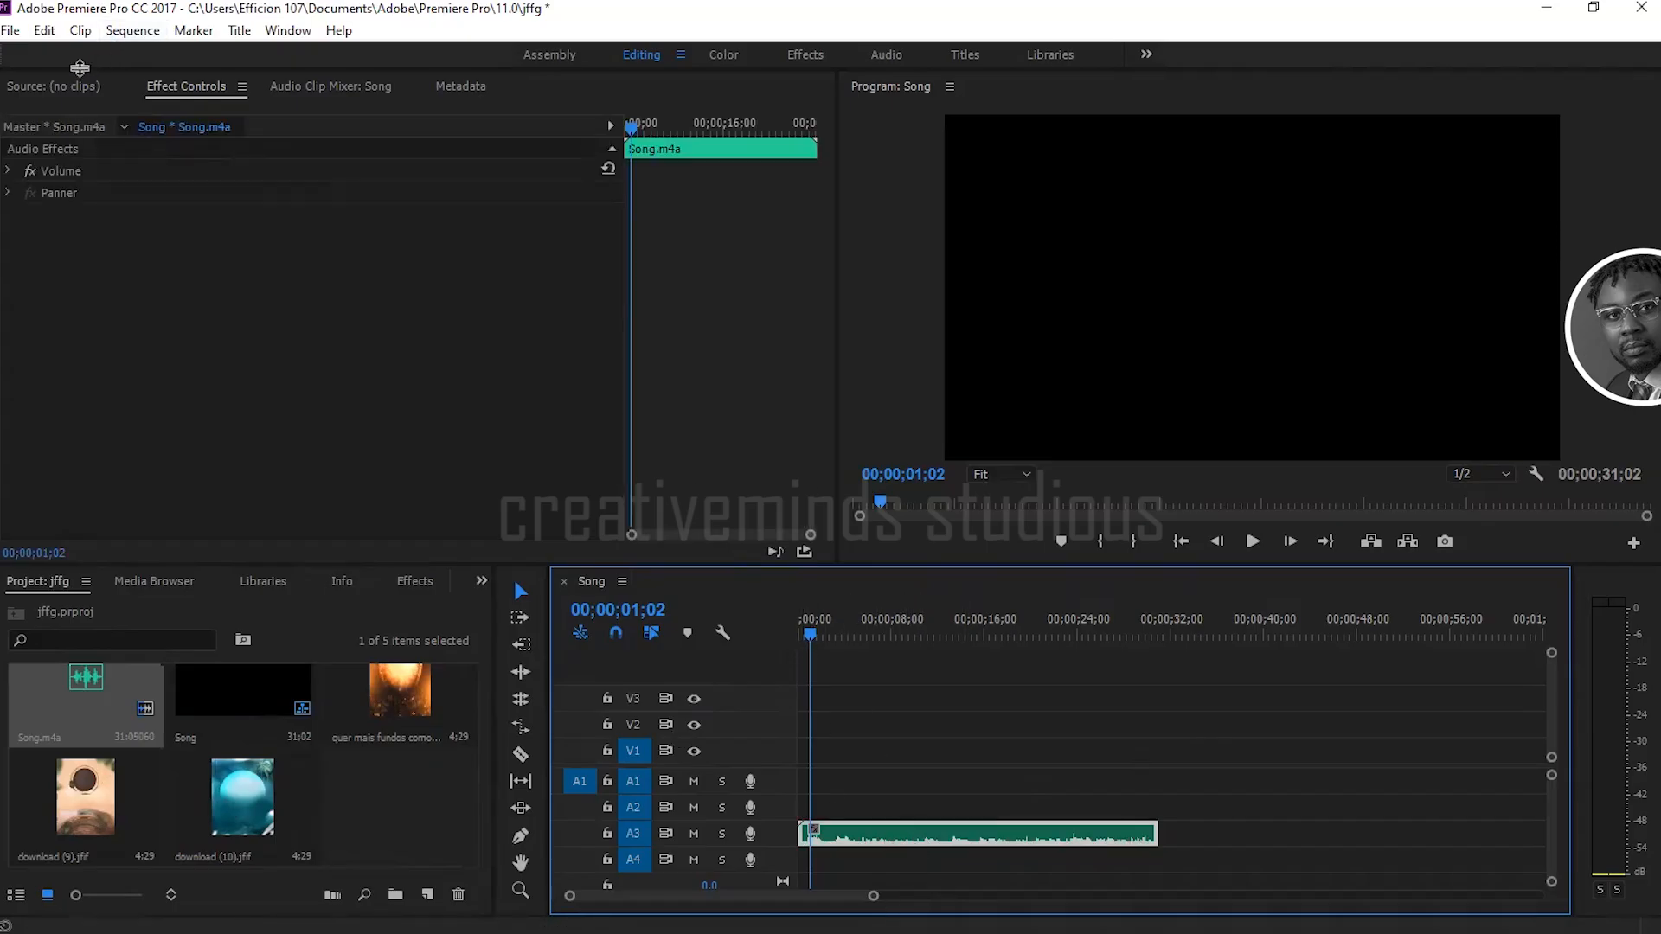
pyautogui.click(62, 88)
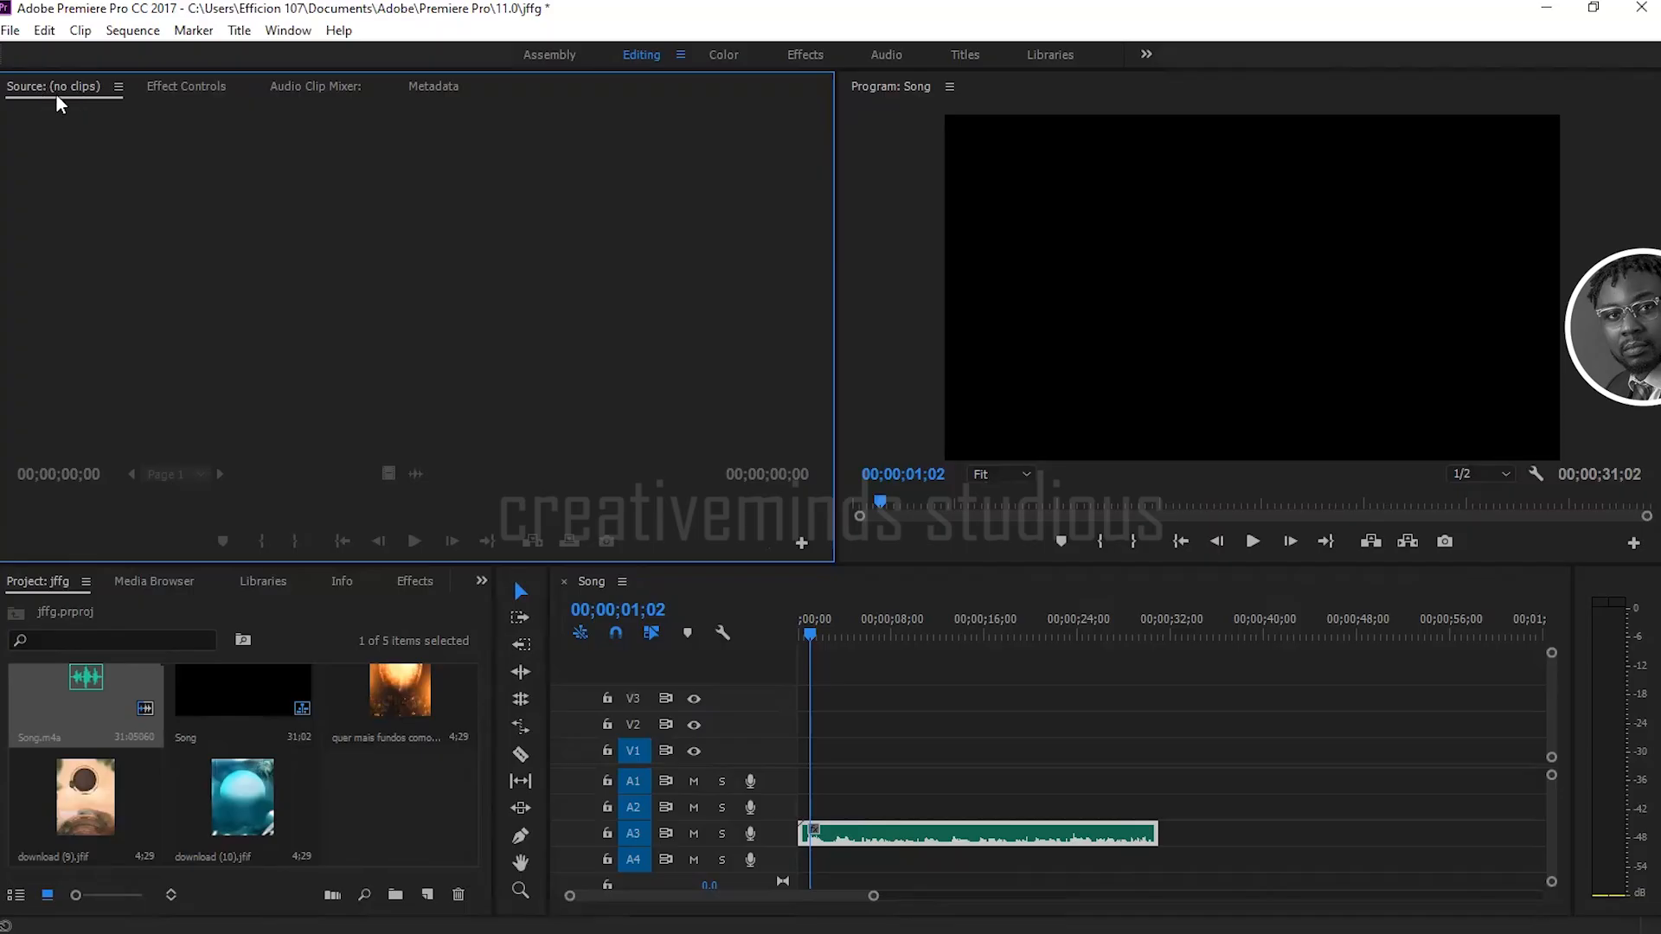
pyautogui.click(195, 90)
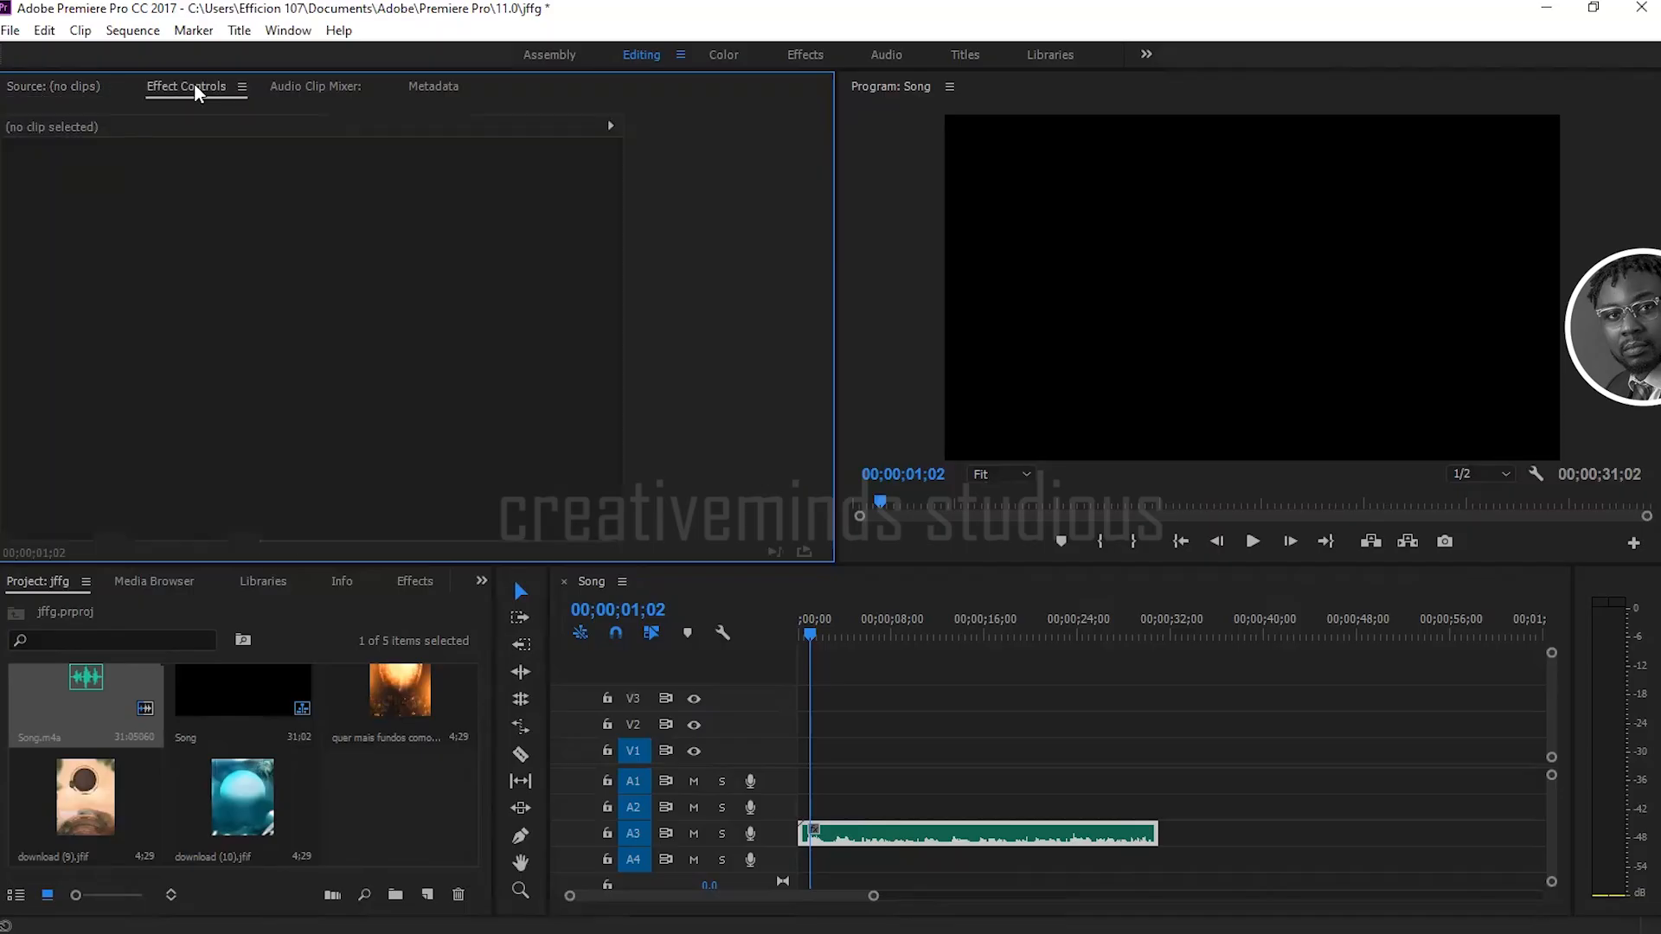
pyautogui.click(919, 833)
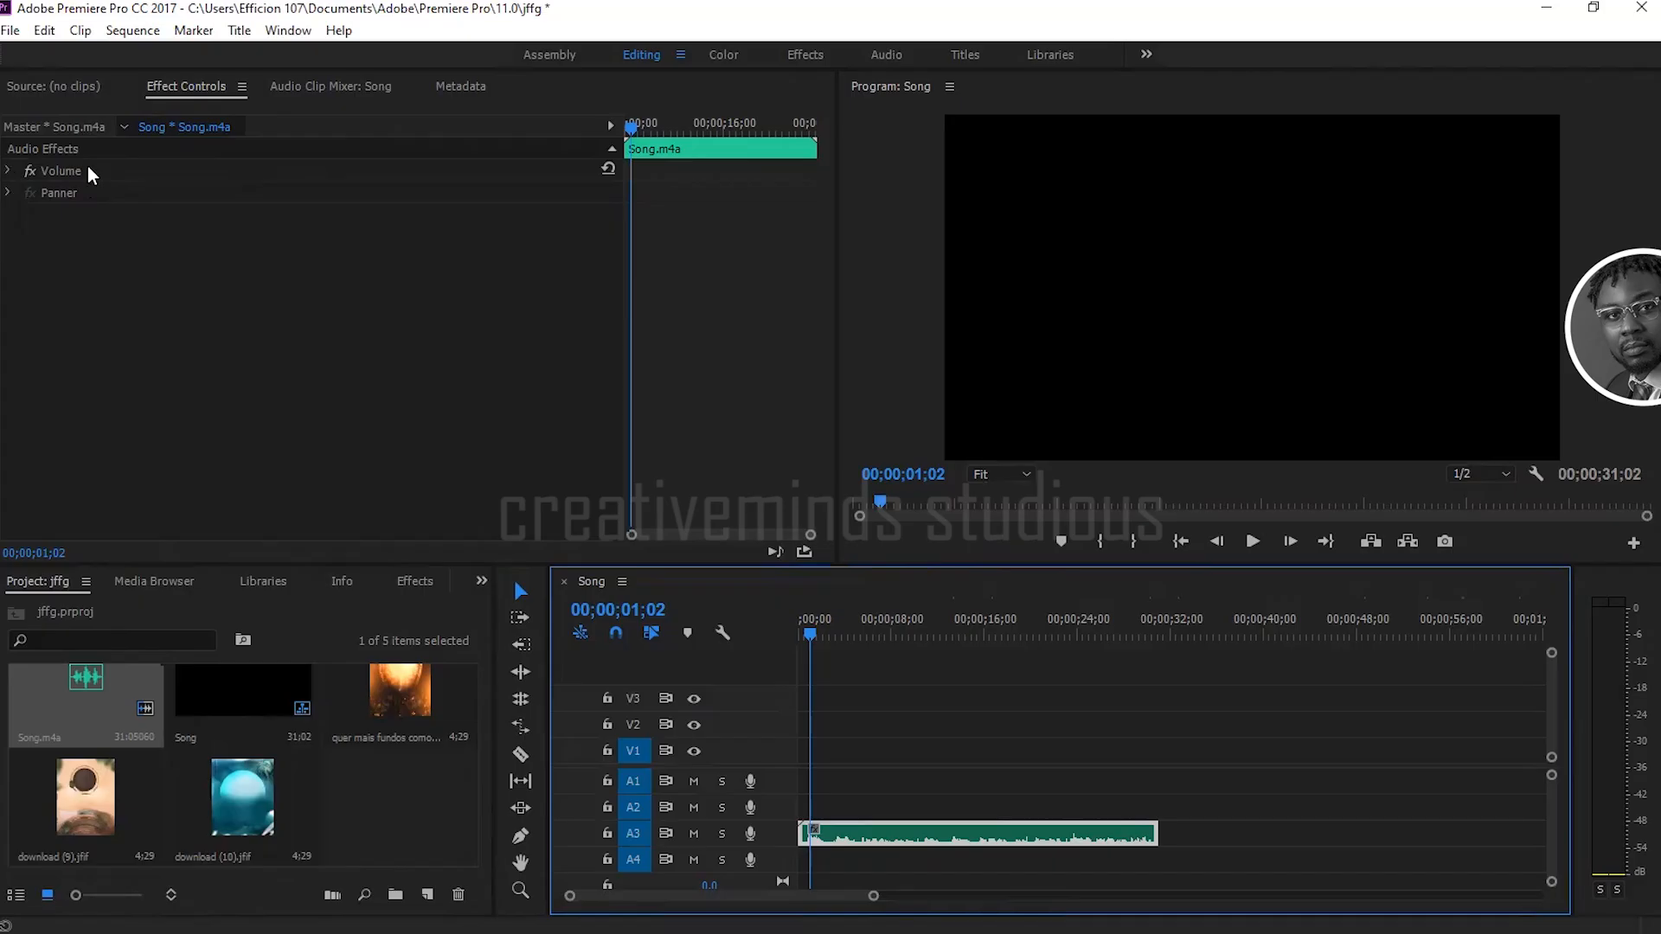
# Step: Turn off keyframing for the Level of the Song.m4a clip's Volume effect and adjust the level in dB
pyautogui.click(9, 171)
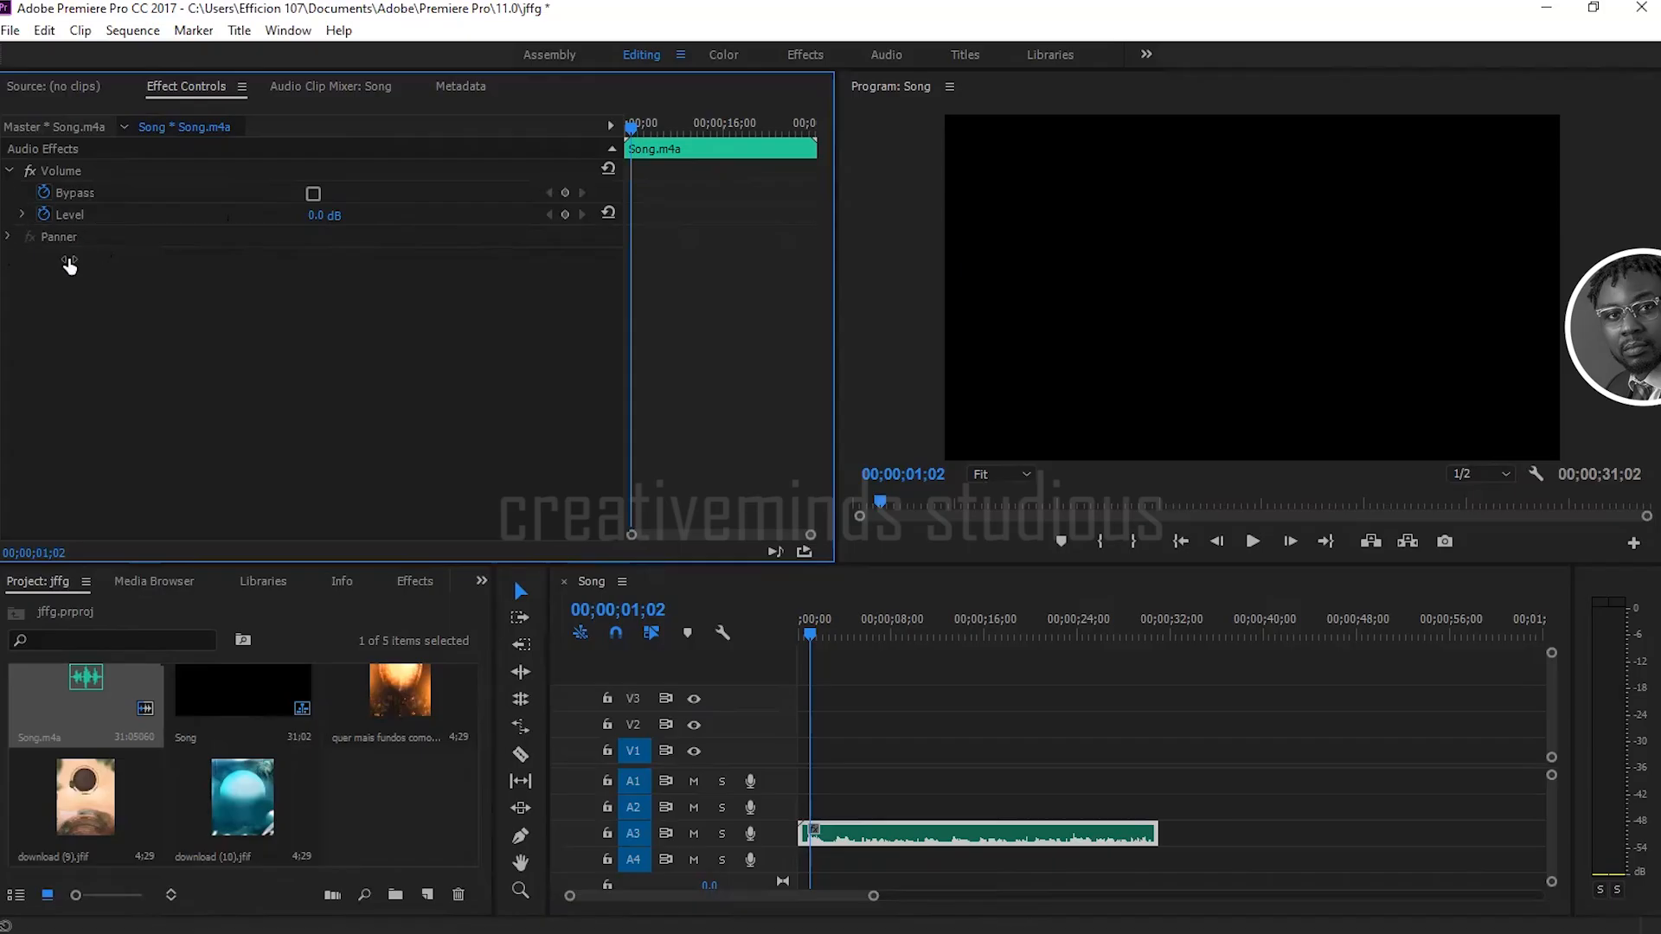
pyautogui.click(44, 216)
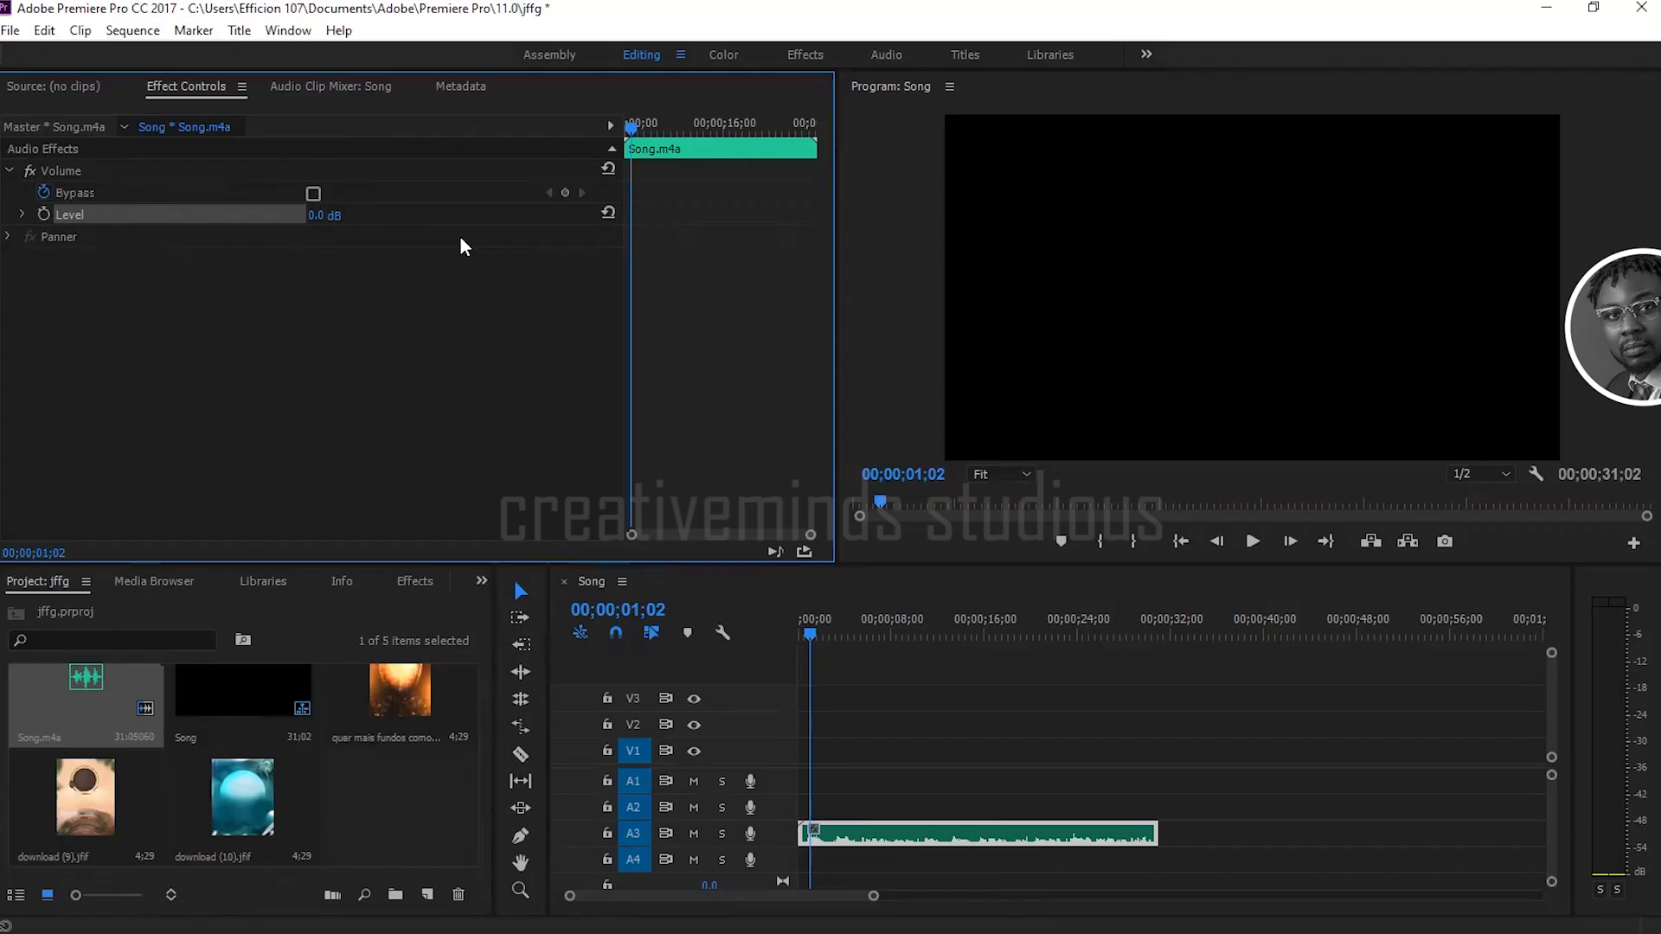
pyautogui.moveTo(310, 216); pyautogui.dragTo(346, 215)
pyautogui.moveTo(316, 216); pyautogui.dragTo(212, 216)
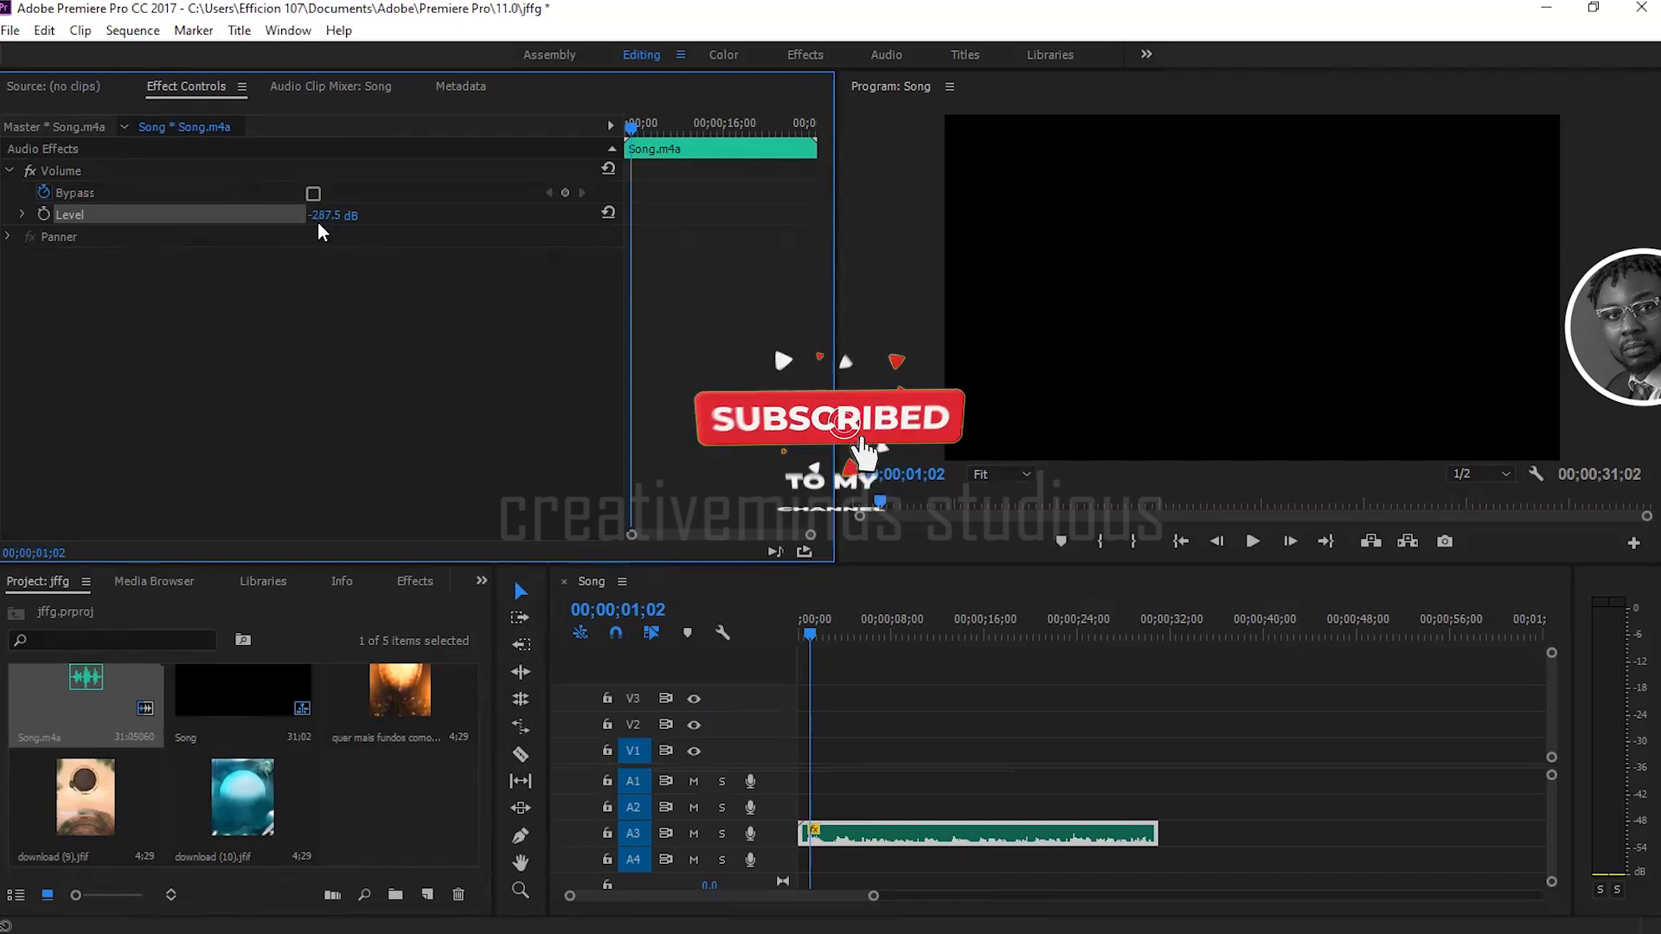
pyautogui.moveTo(319, 220); pyautogui.dragTo(347, 220)
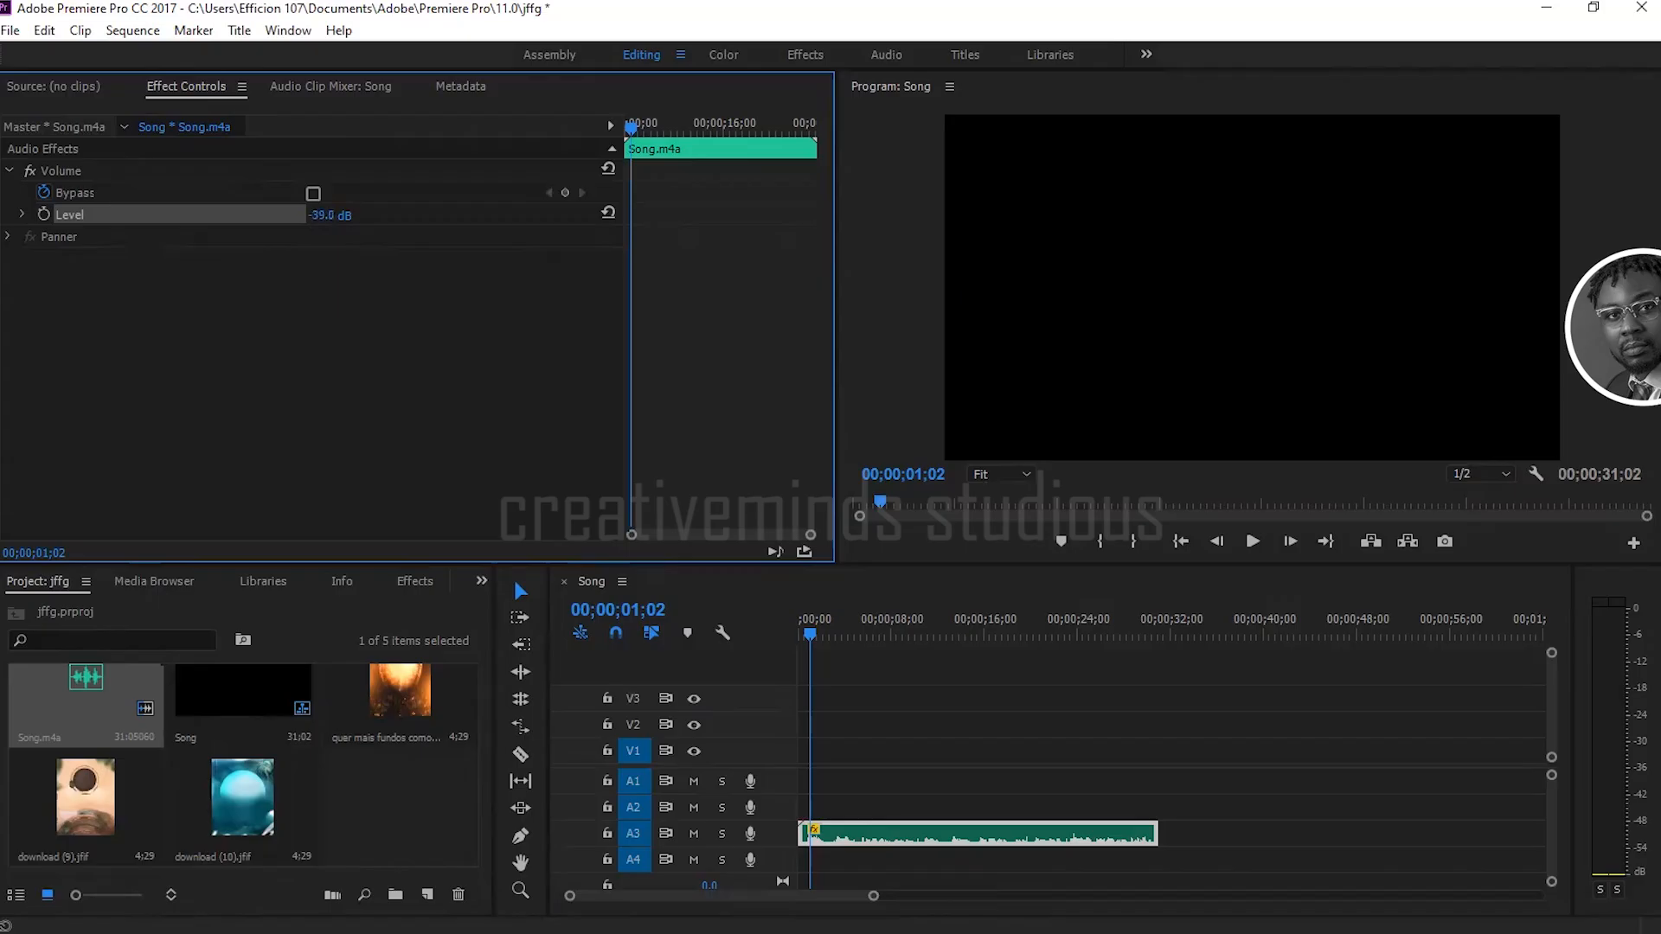
pyautogui.moveTo(347, 219); pyautogui.dragTo(346, 220)
pyautogui.moveTo(345, 219); pyautogui.dragTo(350, 220)
pyautogui.click(8, 170)
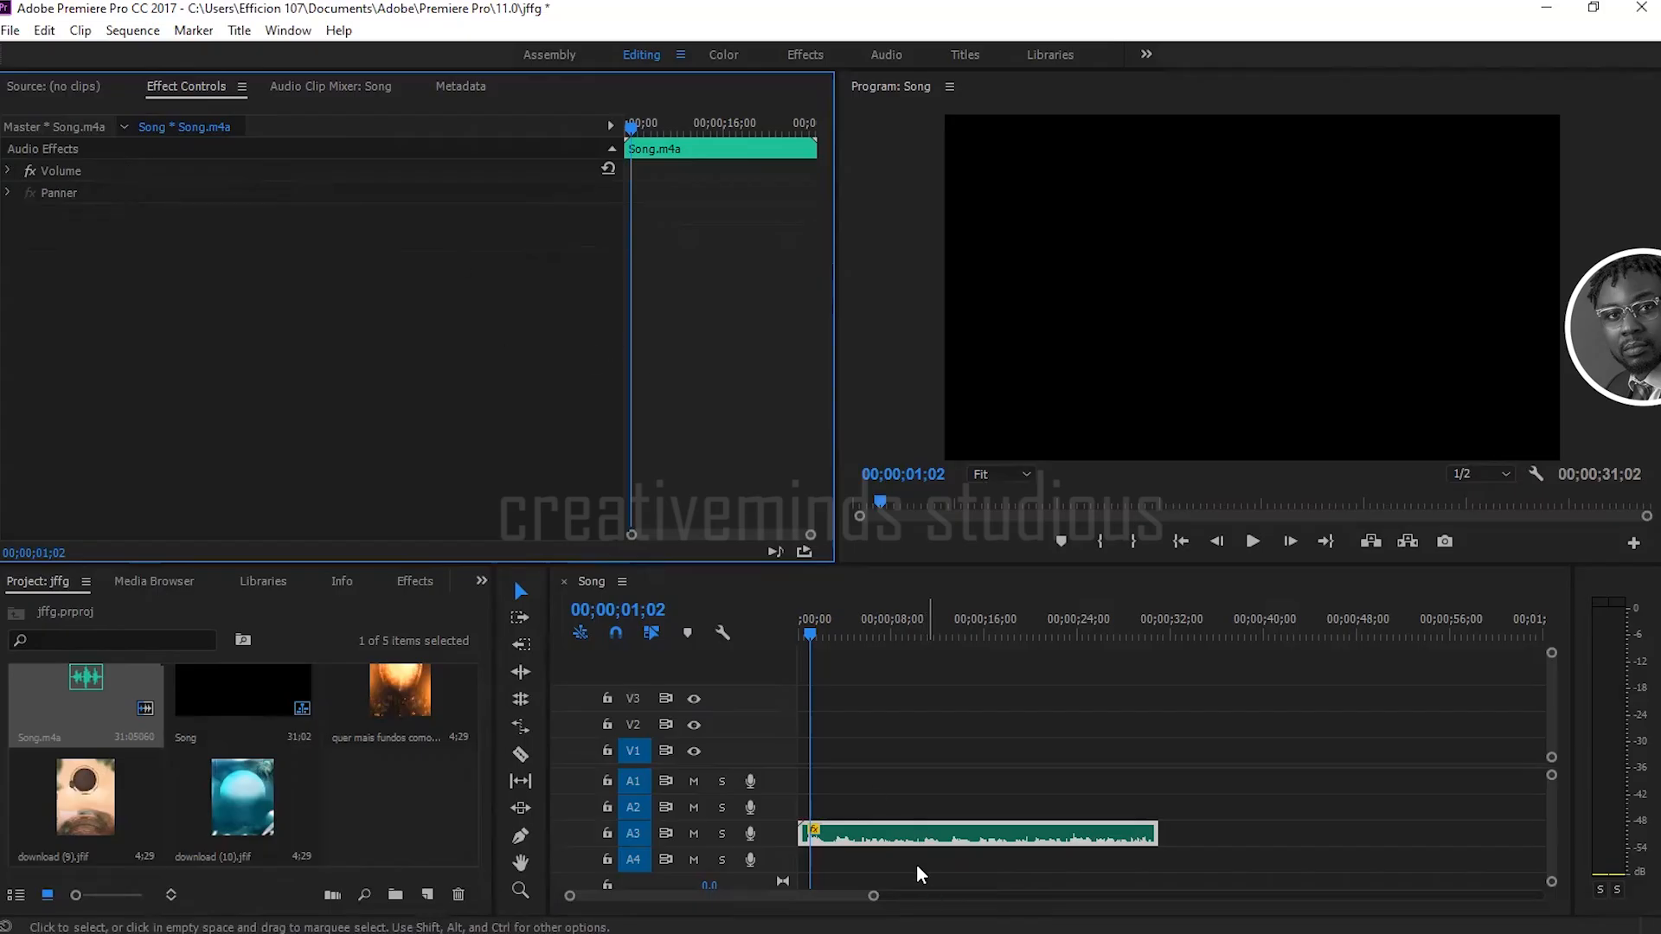
# Step: Apply the Pitch Shifter audio effect to the Song.m4a clip on track A3
pyautogui.click(950, 835)
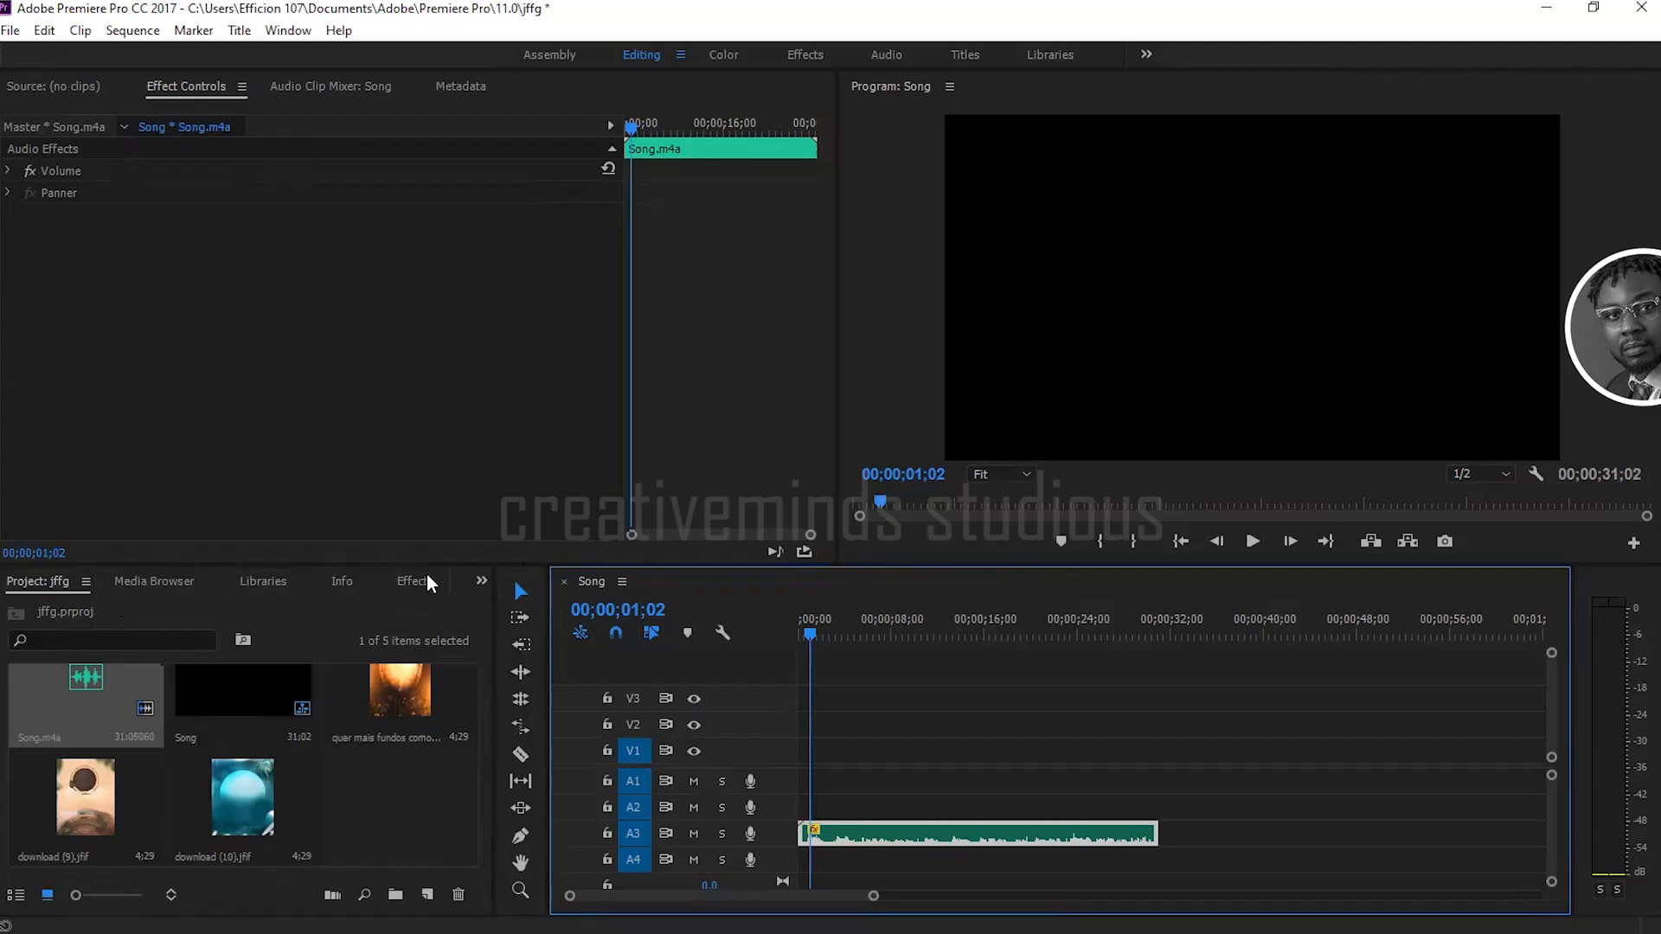
pyautogui.click(482, 581)
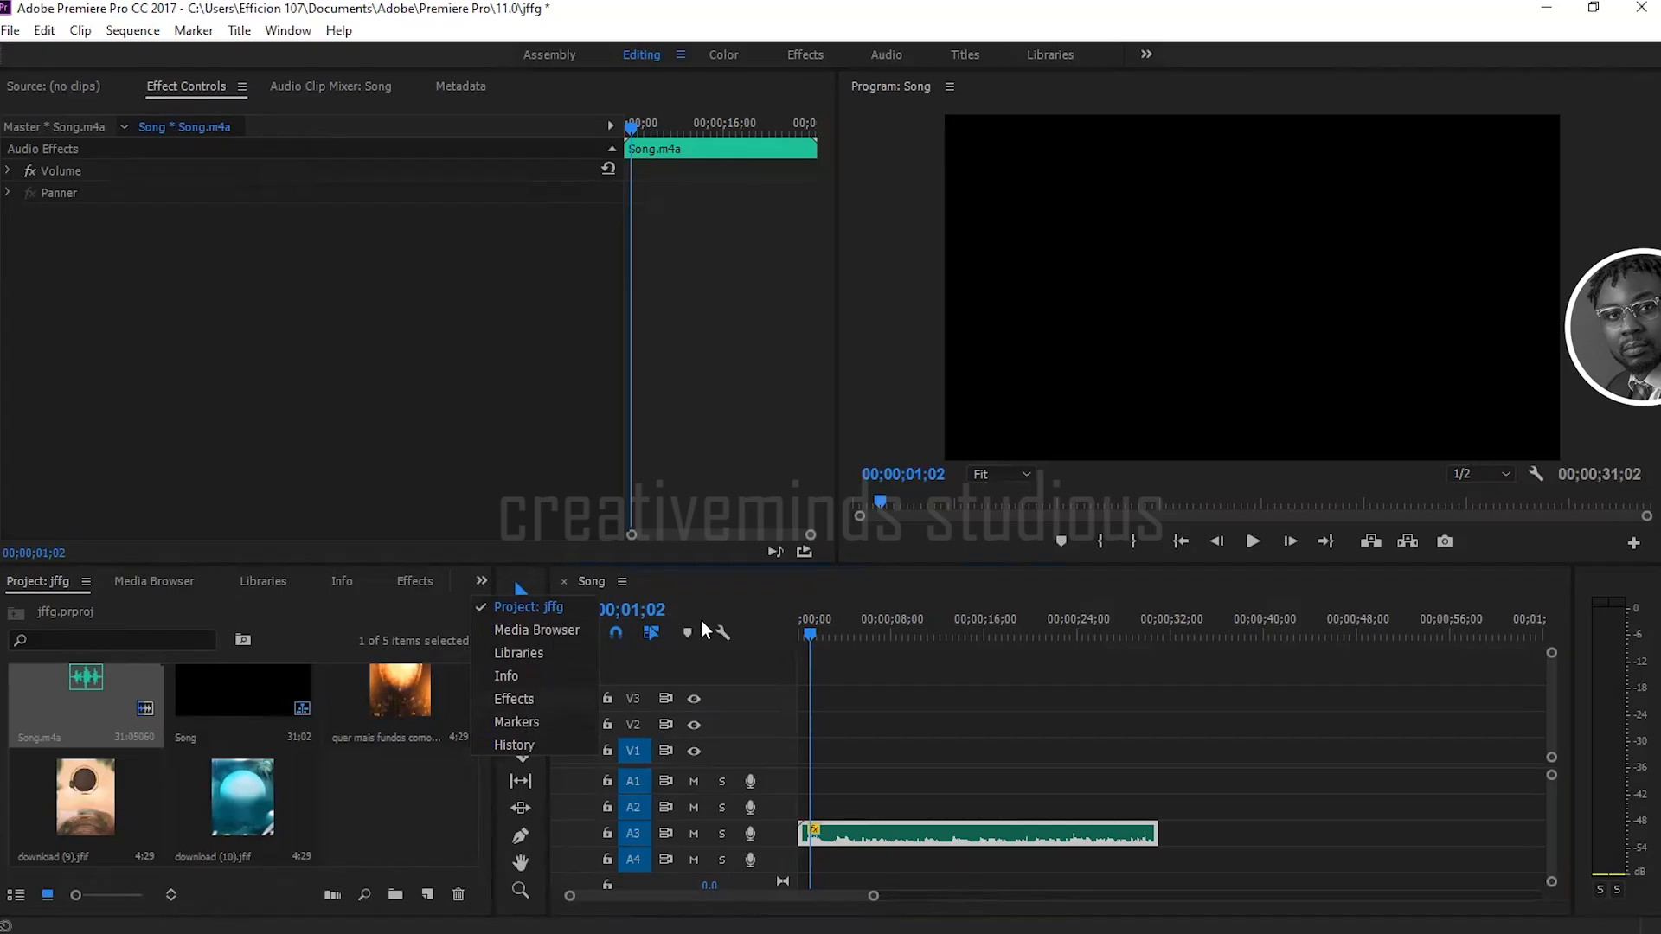
pyautogui.click(524, 701)
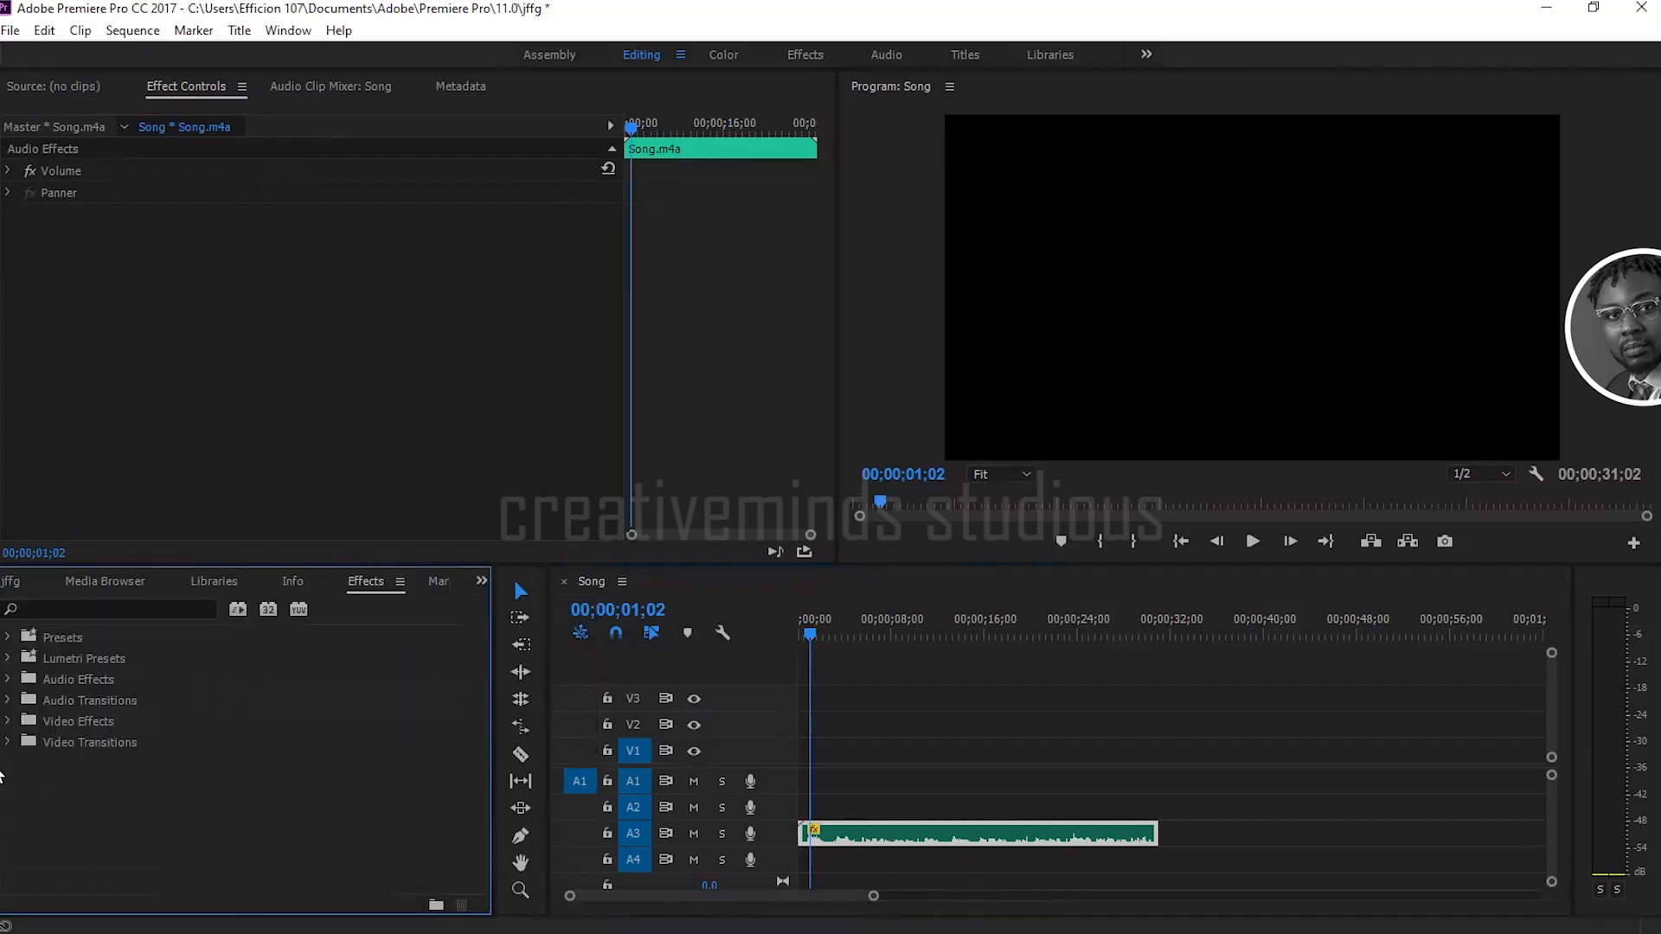
pyautogui.click(8, 680)
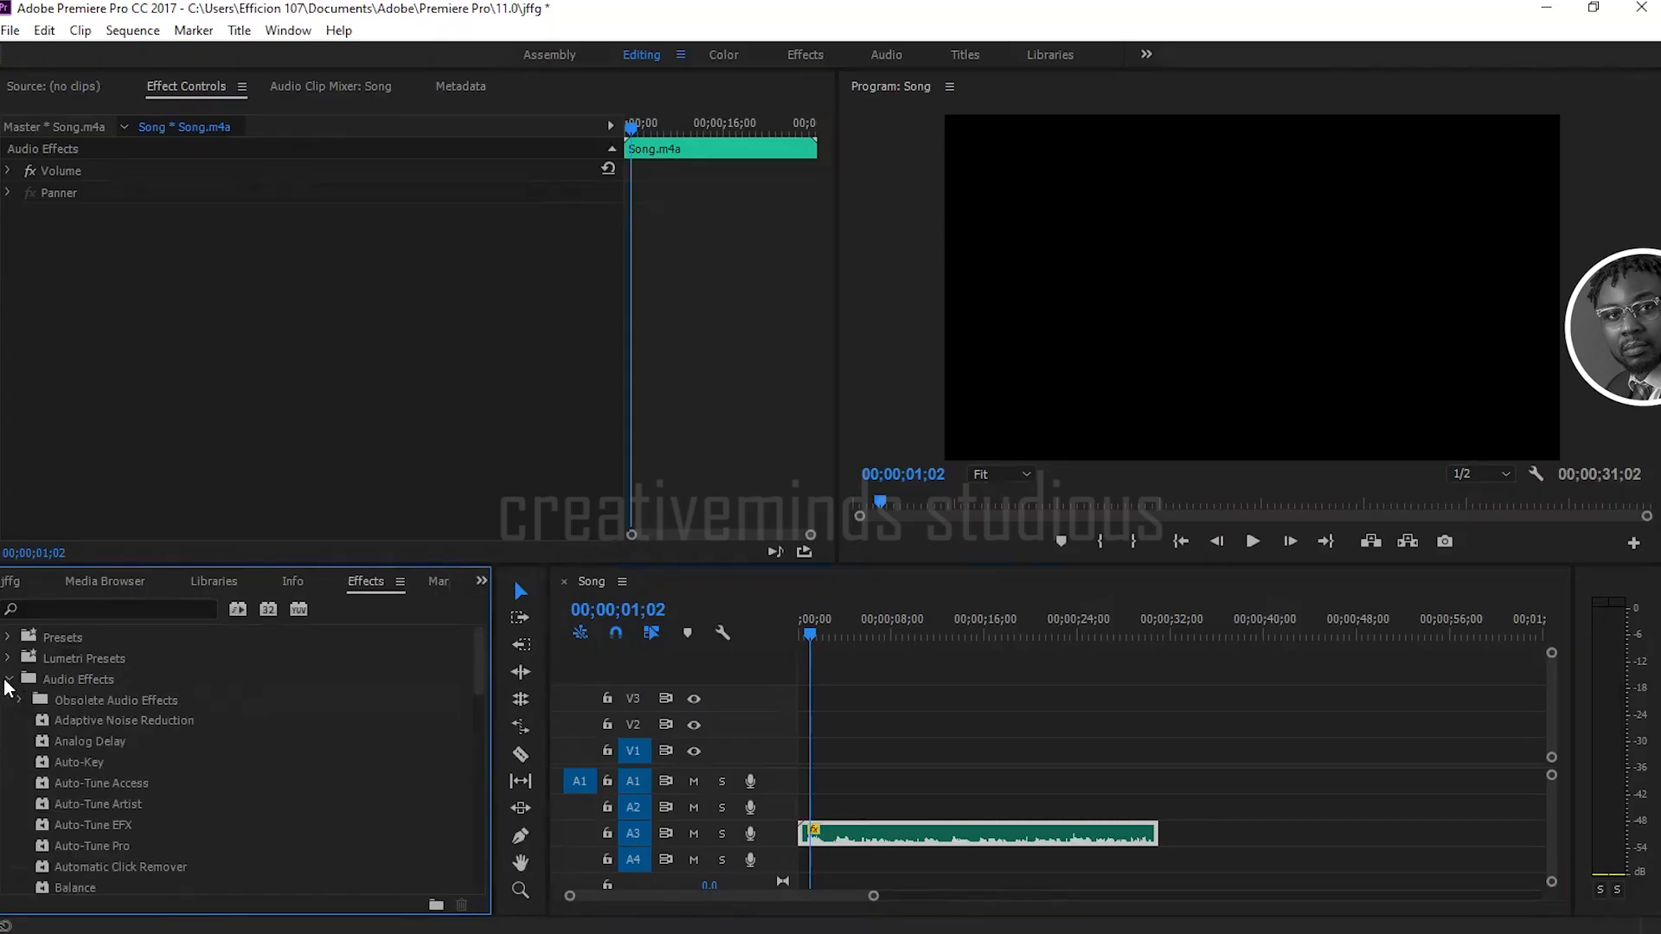
pyautogui.scroll(-5, 101, 813)
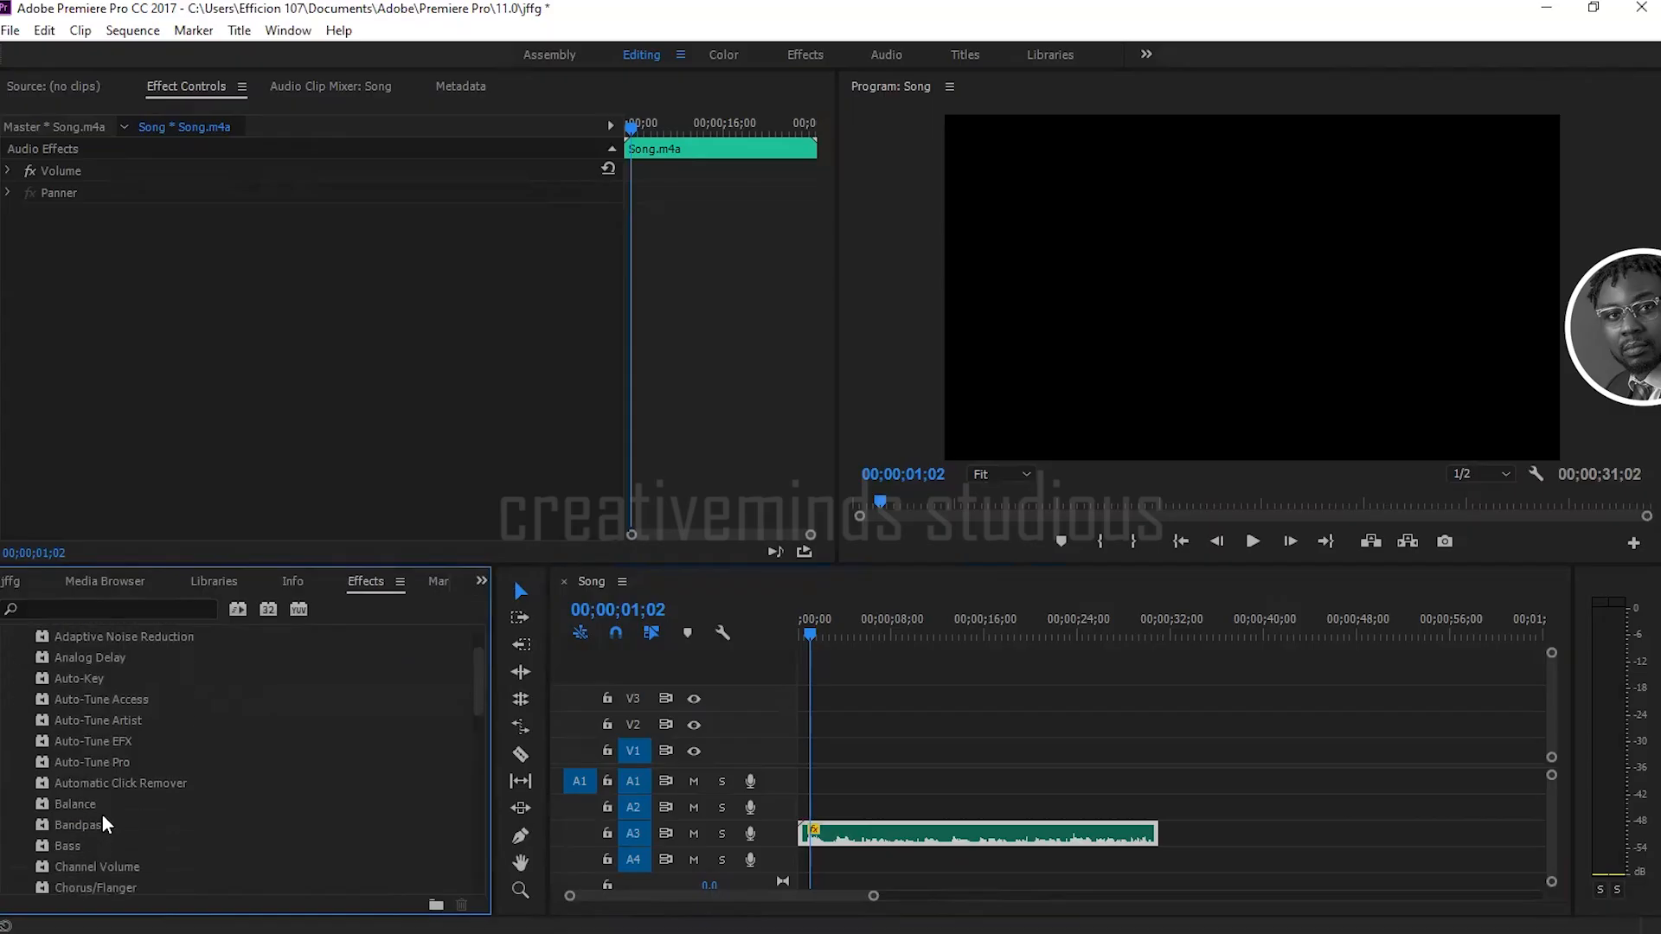
pyautogui.scroll(-4, 102, 815)
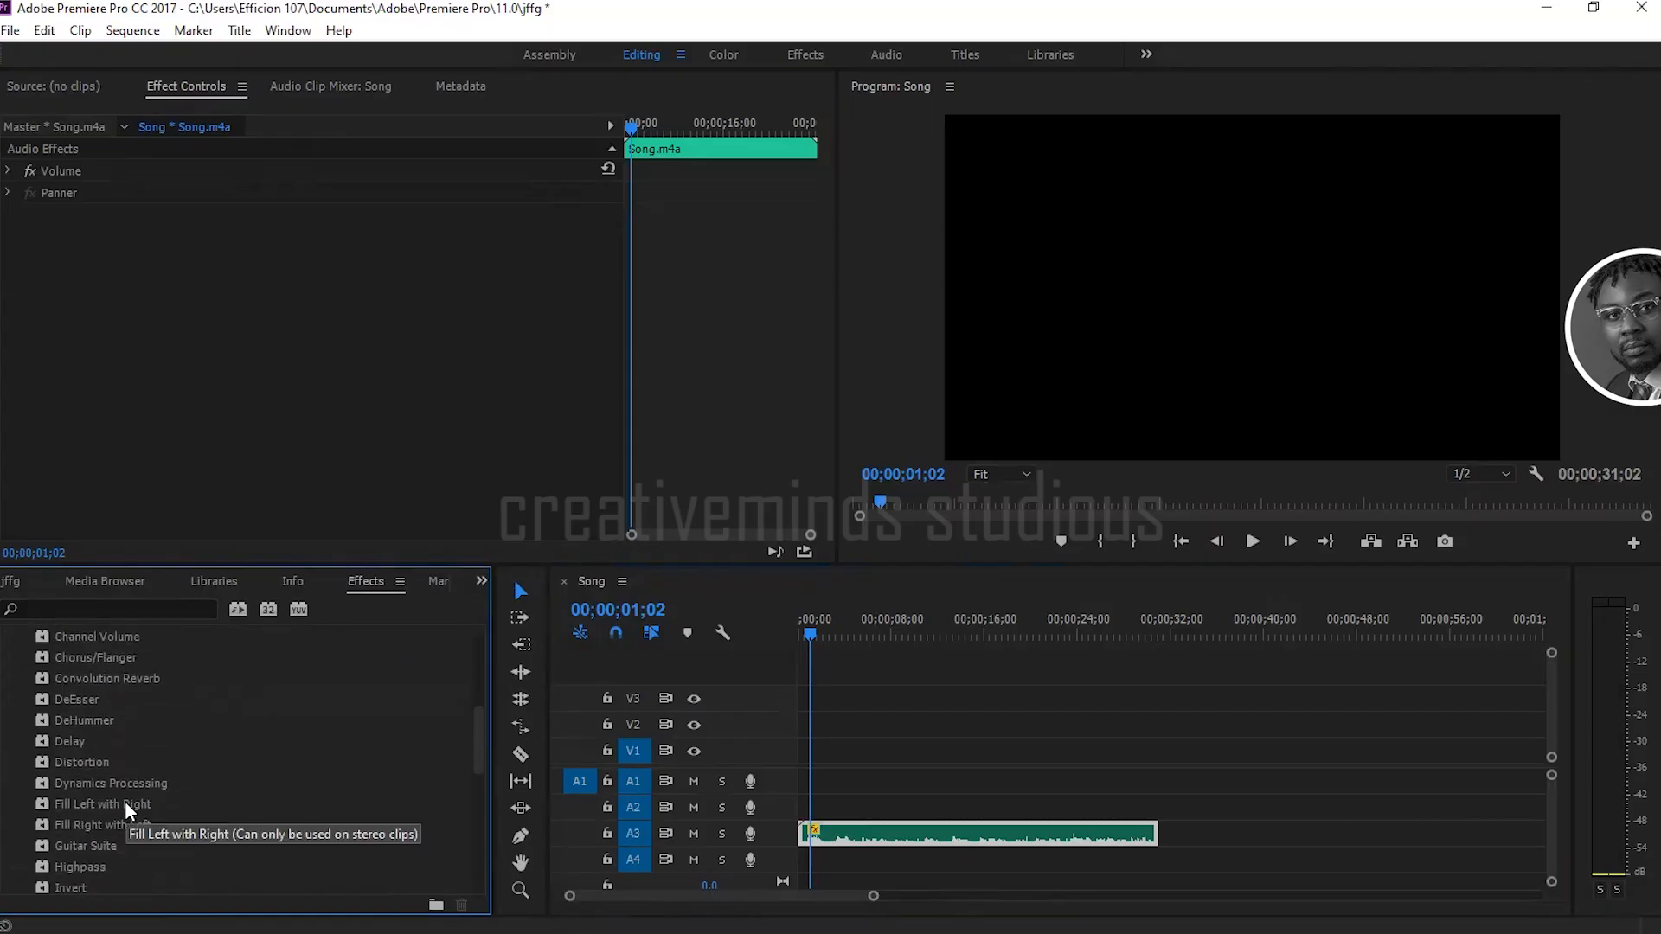
pyautogui.scroll(-1, 125, 805)
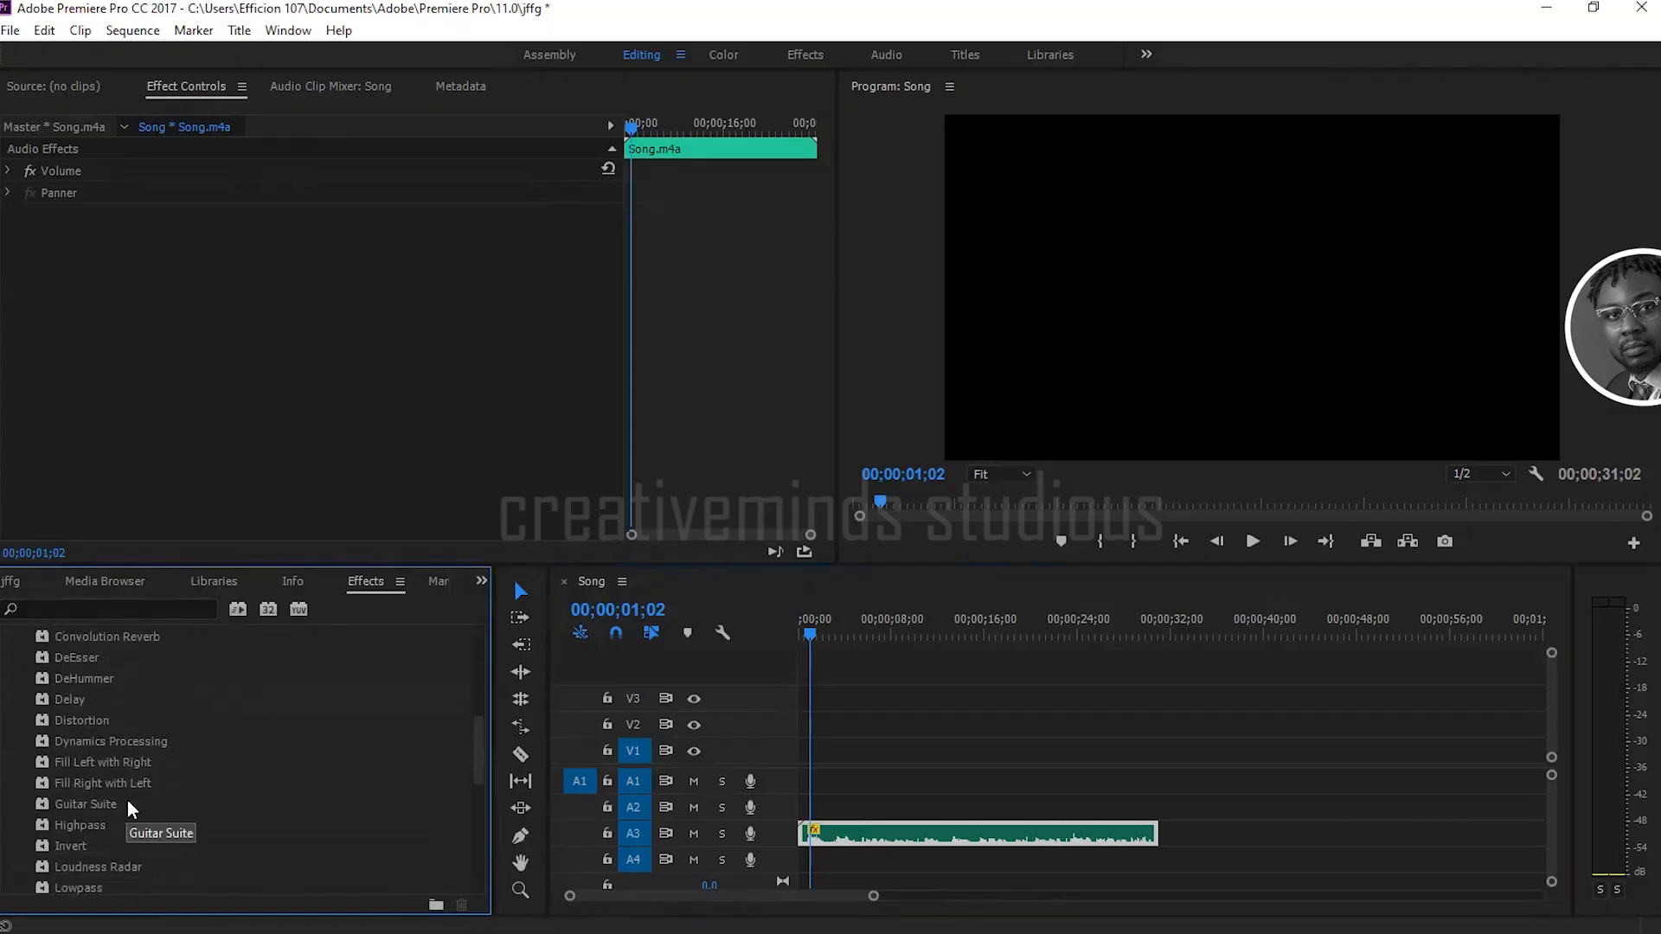
pyautogui.scroll(-8, 127, 801)
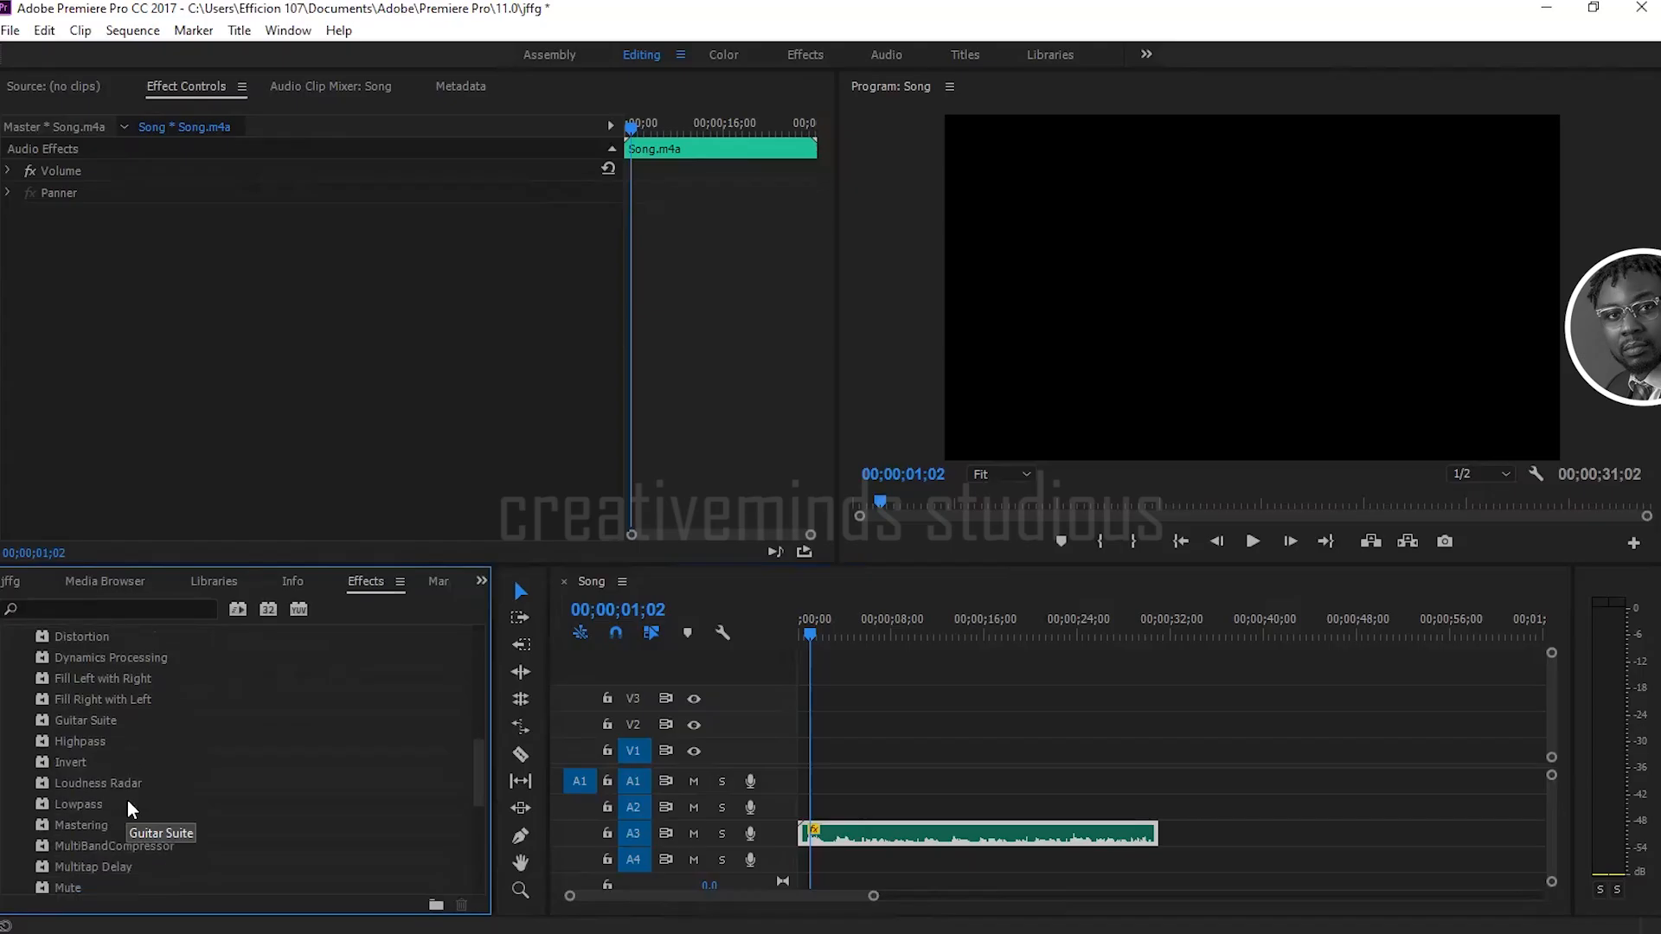
pyautogui.scroll(-4, 127, 801)
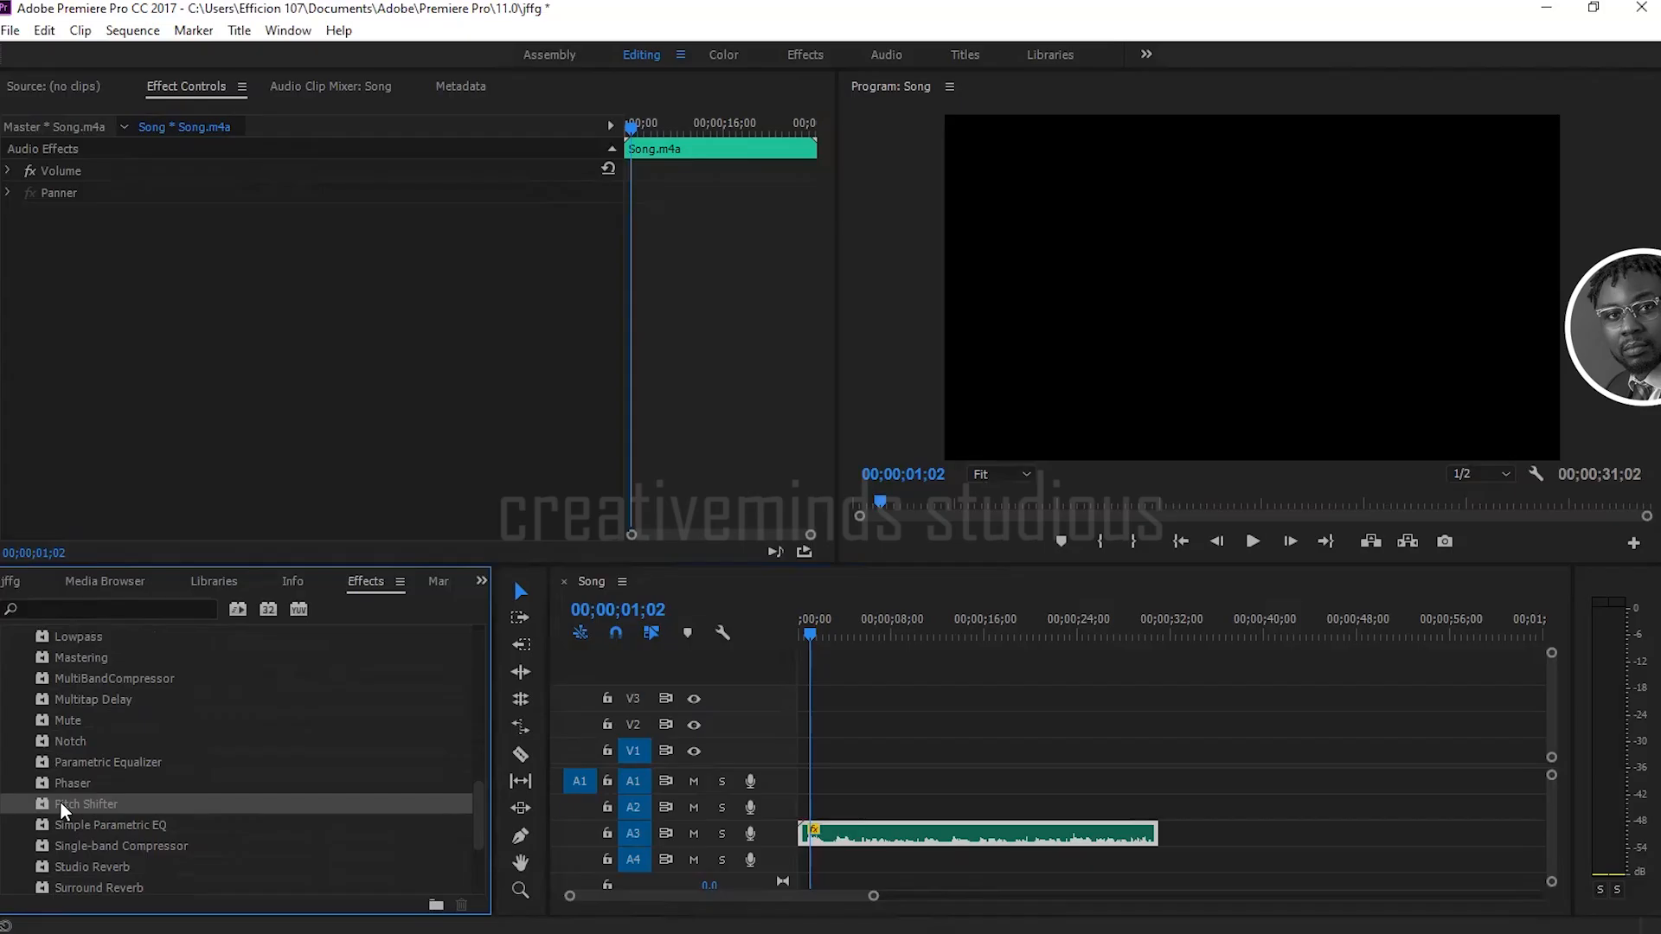
pyautogui.moveTo(60, 802); pyautogui.dragTo(891, 836)
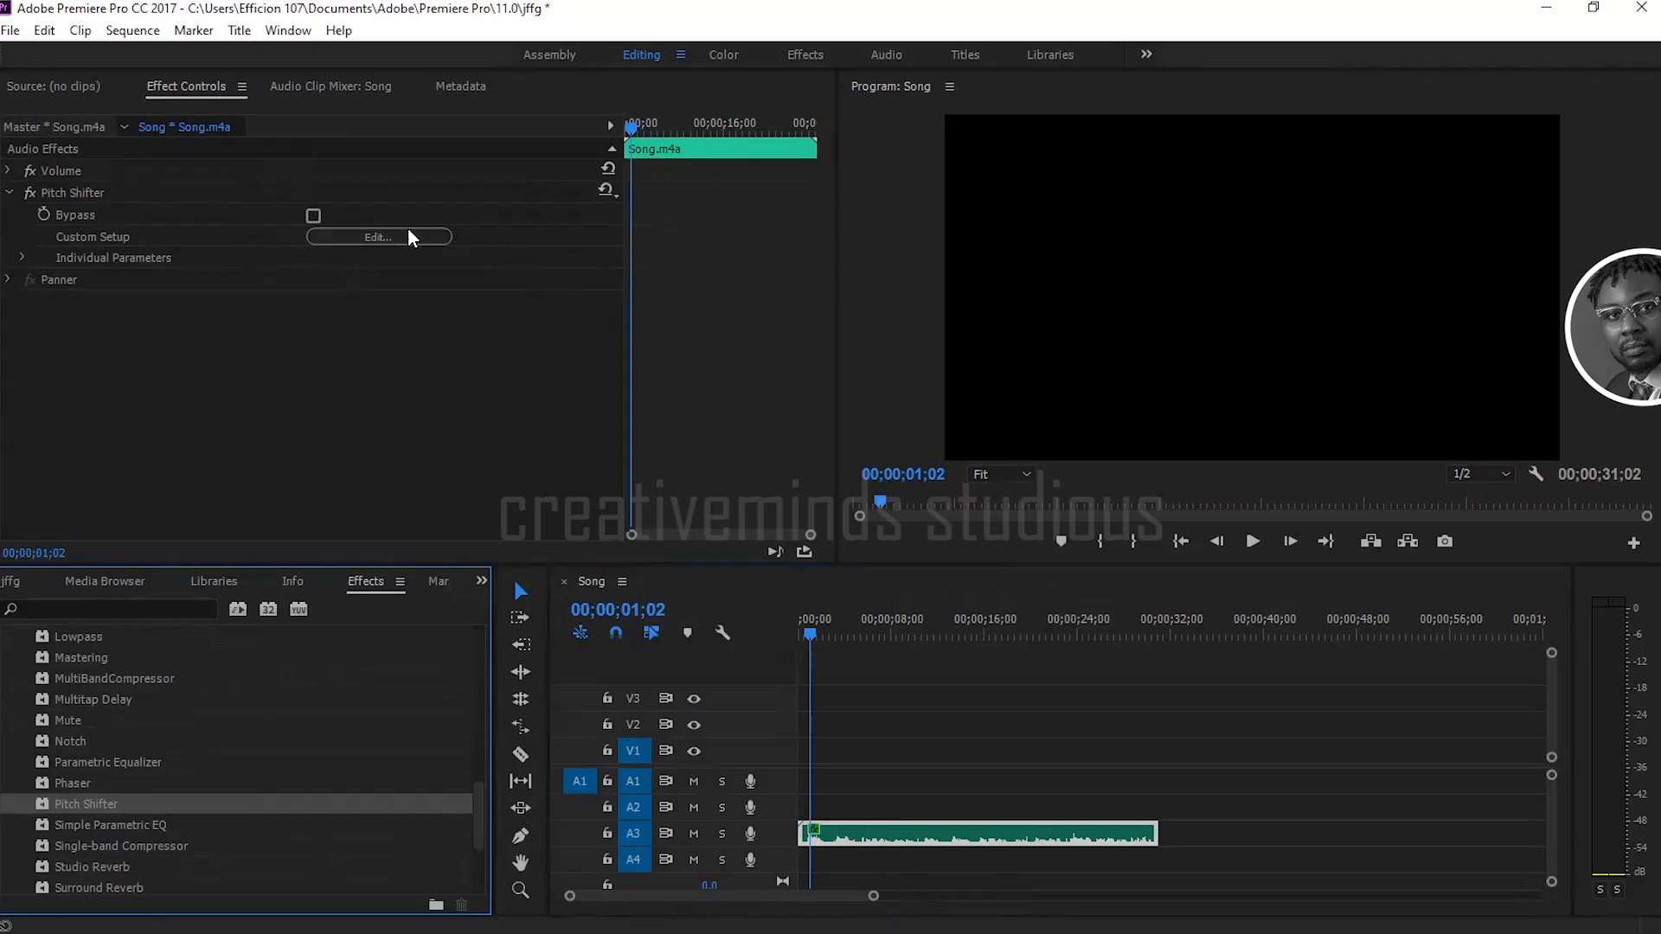
# Step: Adjust the semi-tones in the Pitch Shifter's custom setup, raising them to 4 and then lowering them below zero
pyautogui.click(364, 237)
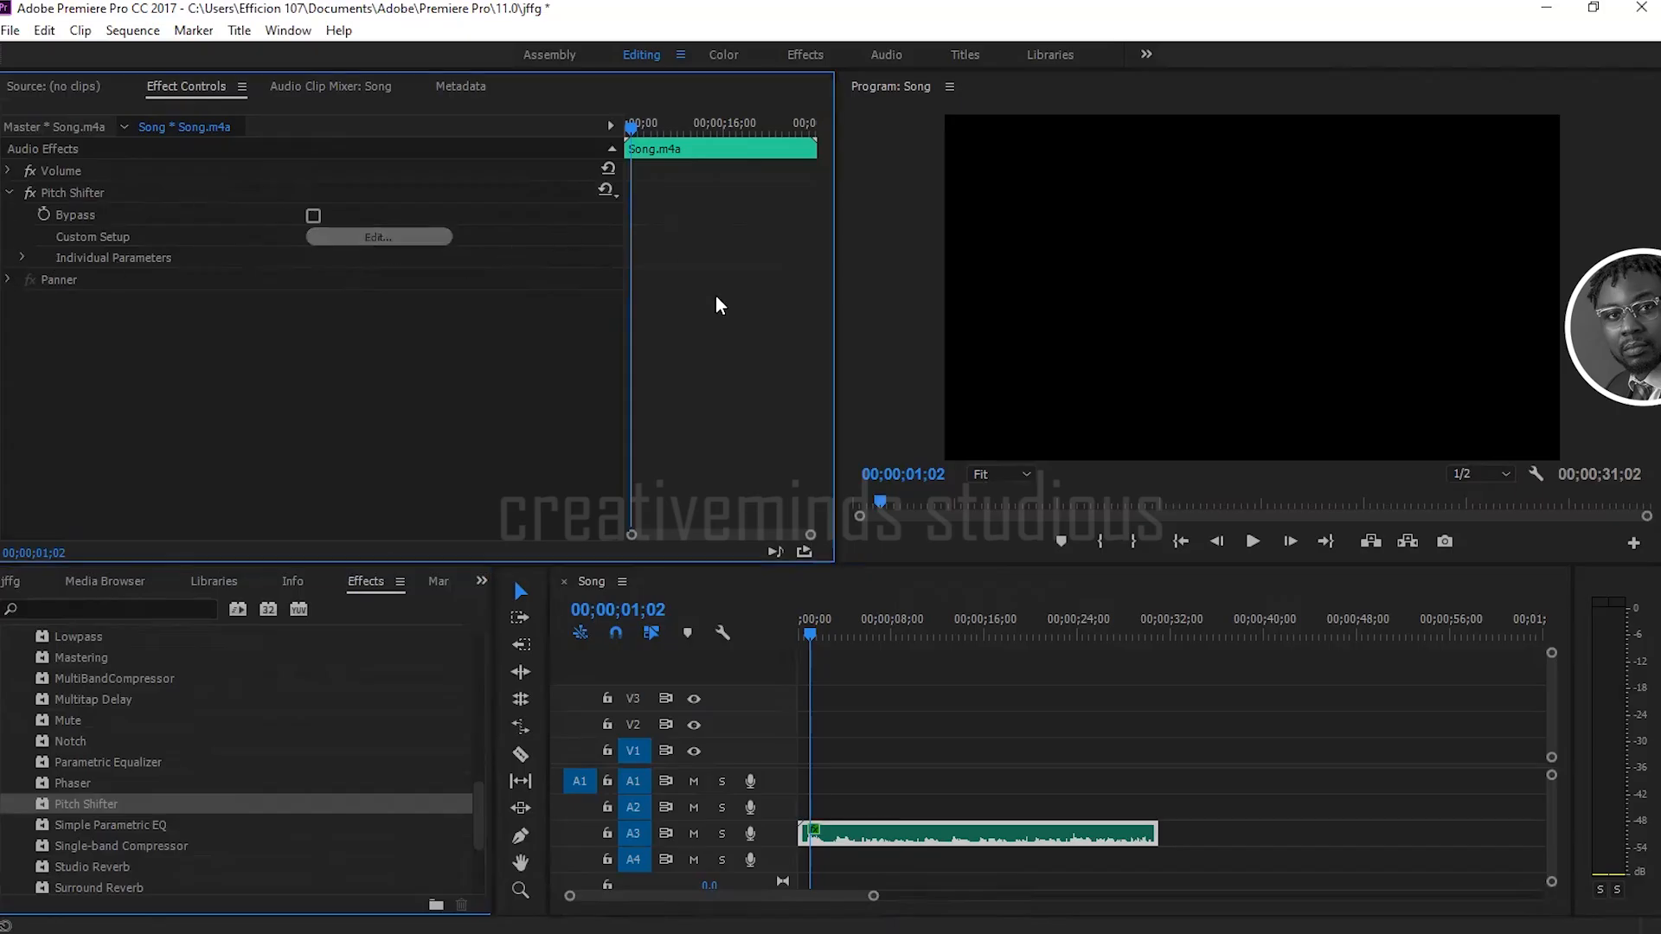
pyautogui.moveTo(837, 387); pyautogui.dragTo(881, 390)
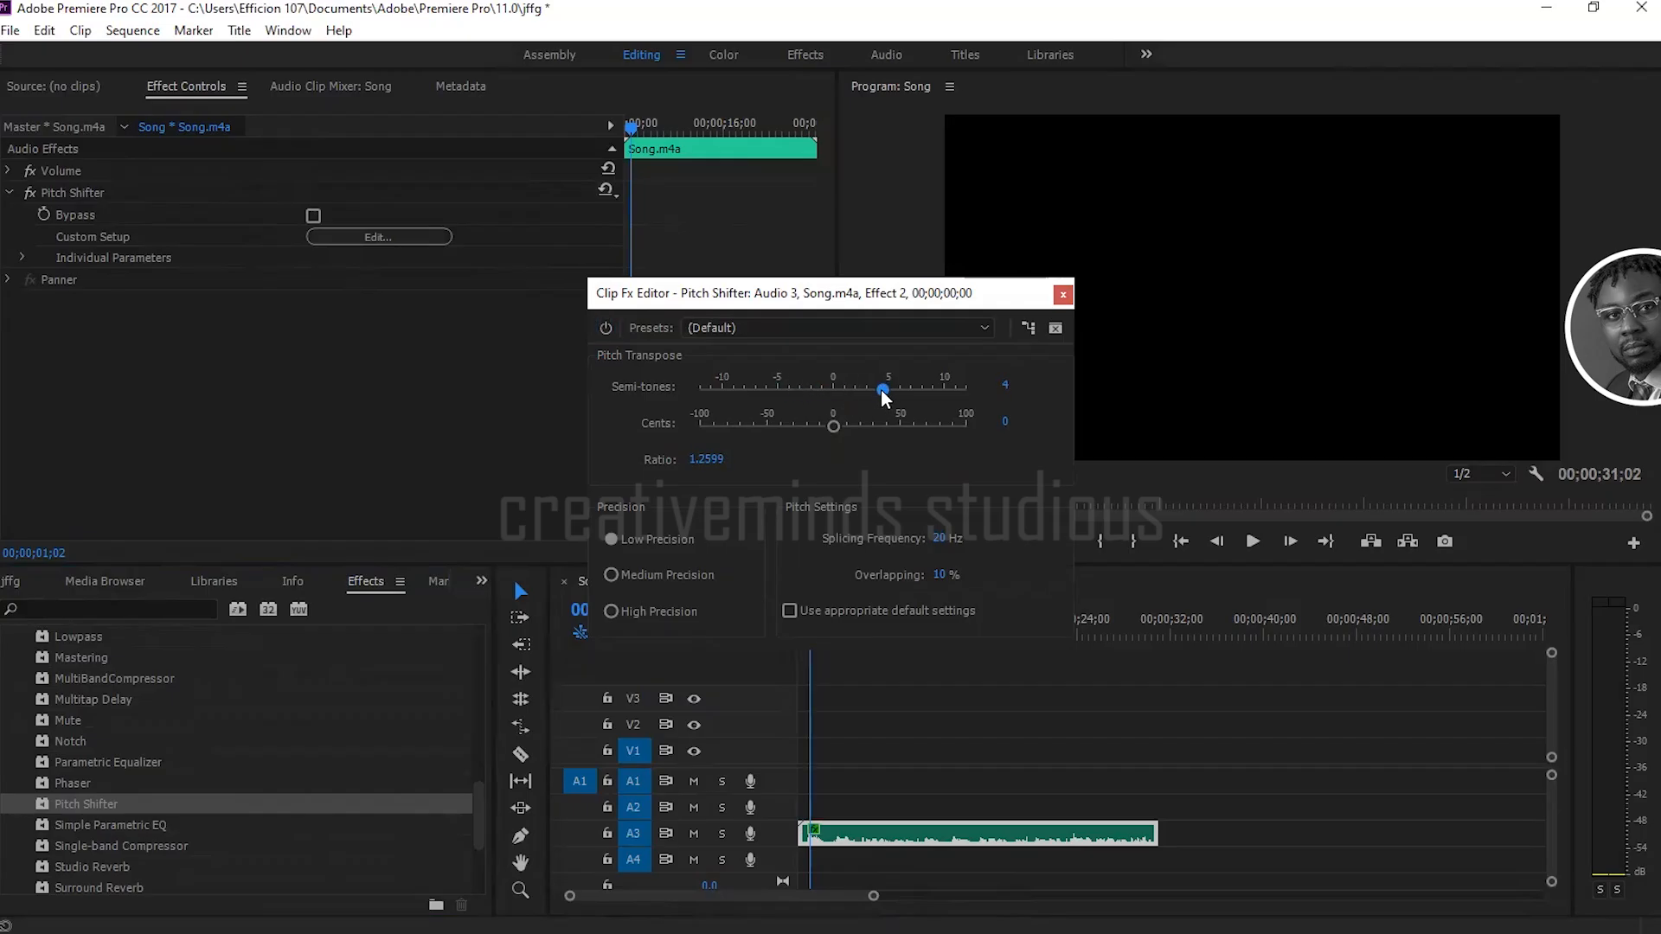
pyautogui.moveTo(772, 397); pyautogui.dragTo(770, 398)
pyautogui.click(1062, 297)
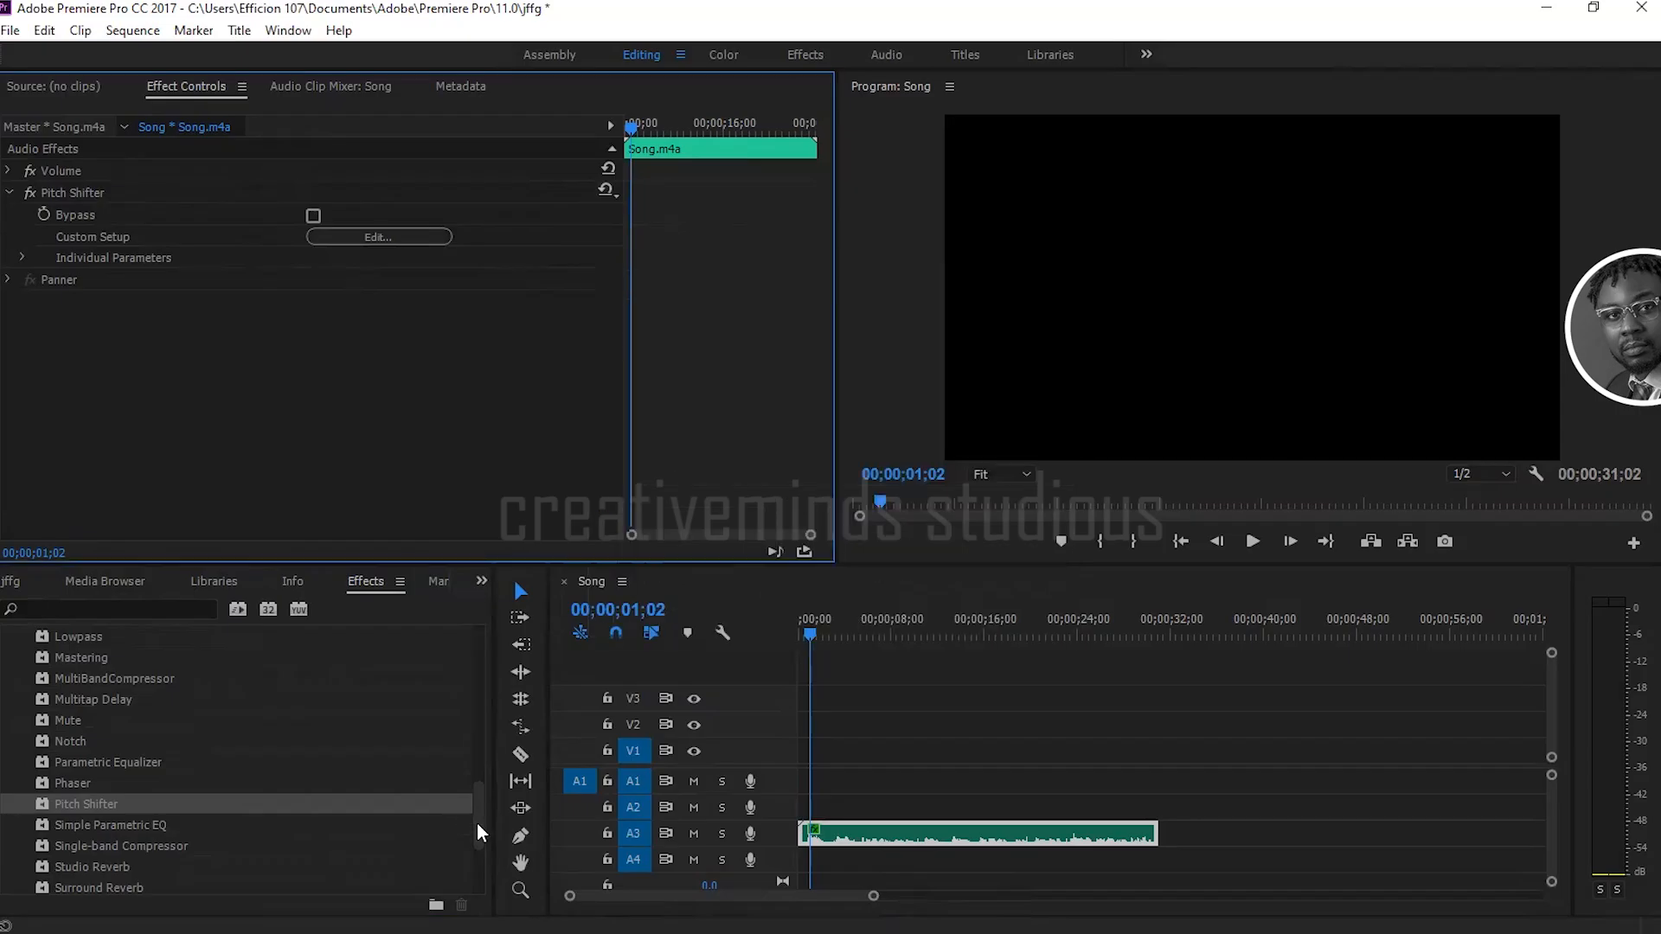
# Step: Apply the Auto-Tune Access effect to the Song.m4a clip and examine the key choices in its custom setup
pyautogui.moveTo(479, 823); pyautogui.dragTo(490, 675)
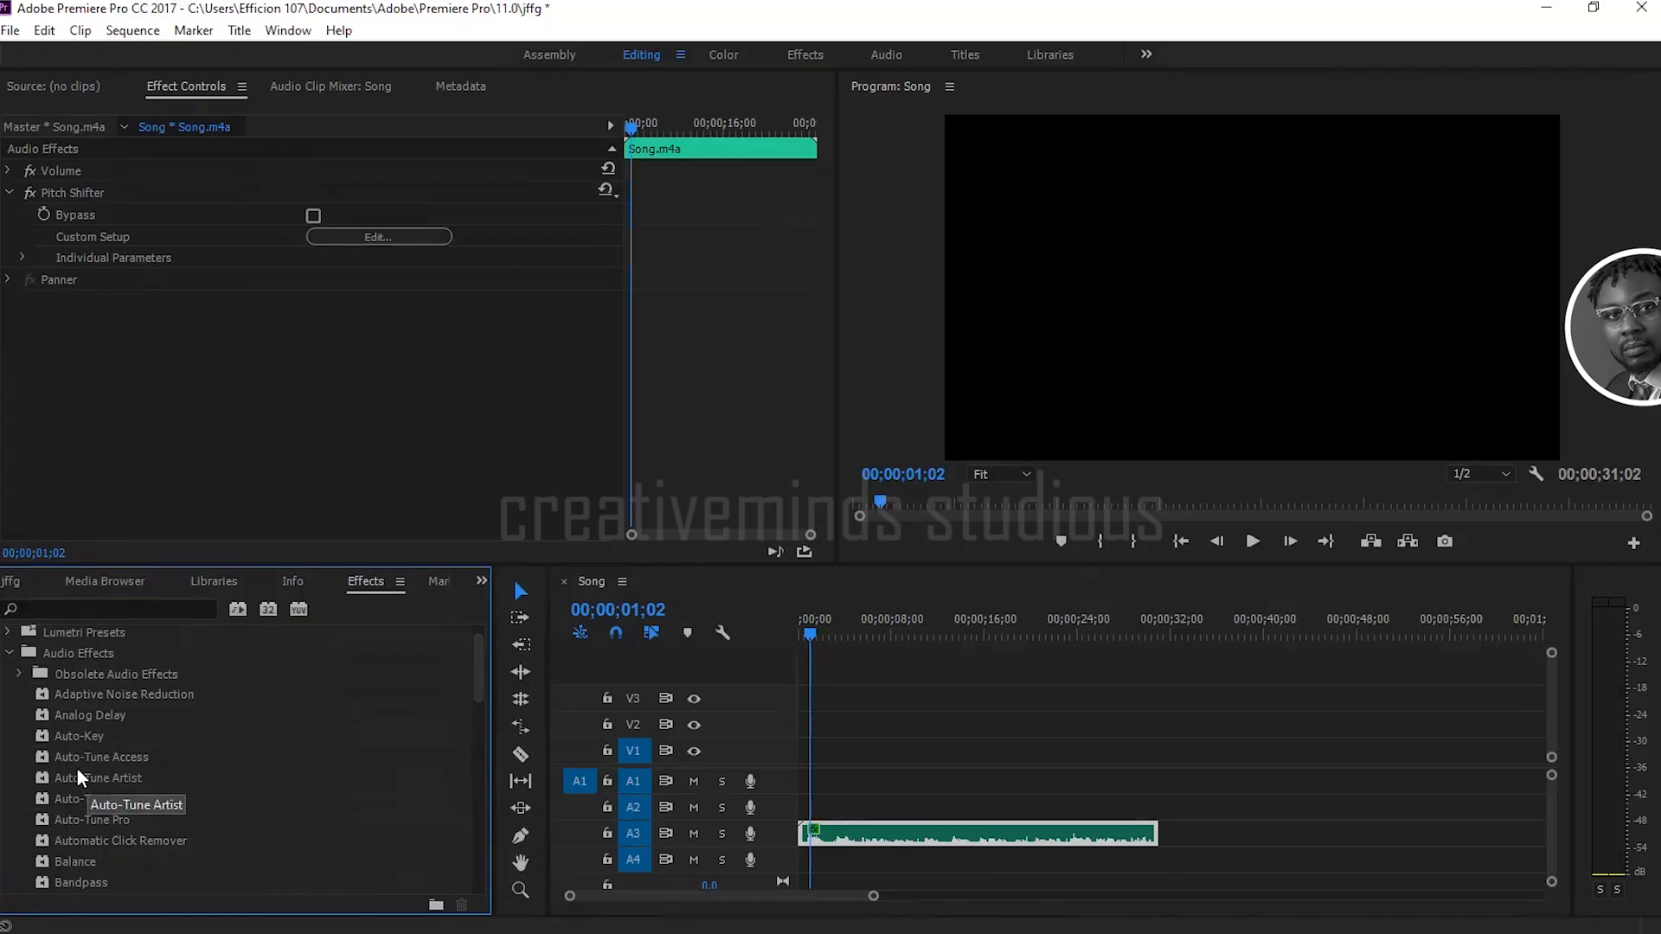
pyautogui.moveTo(72, 757); pyautogui.dragTo(946, 832)
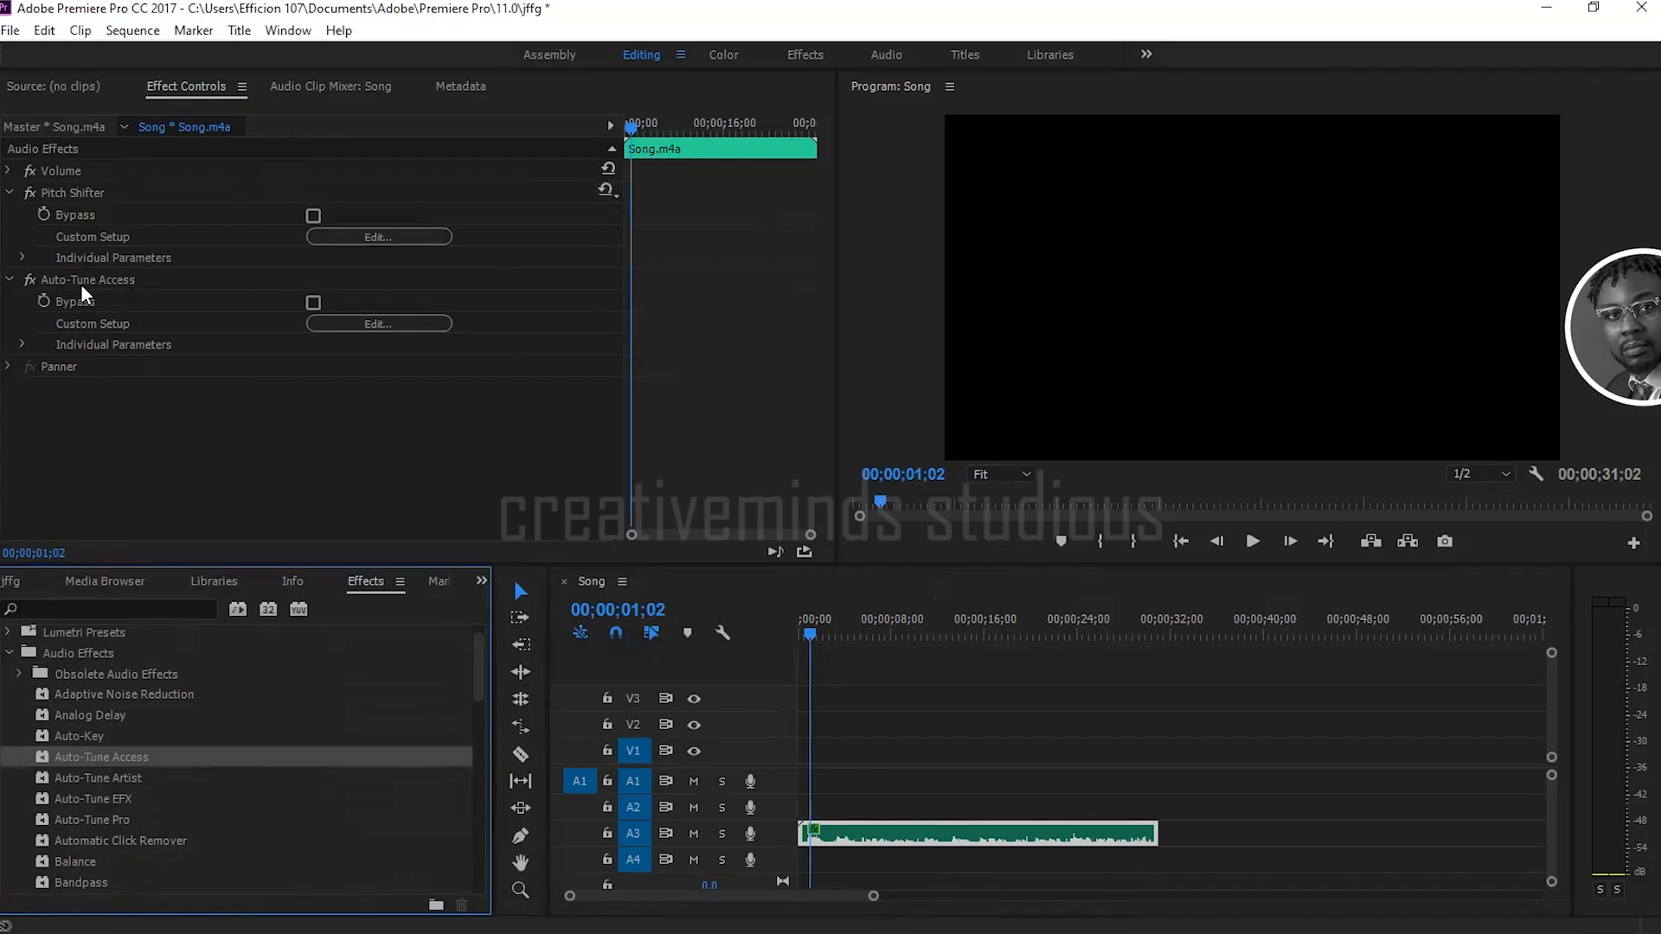
pyautogui.click(381, 325)
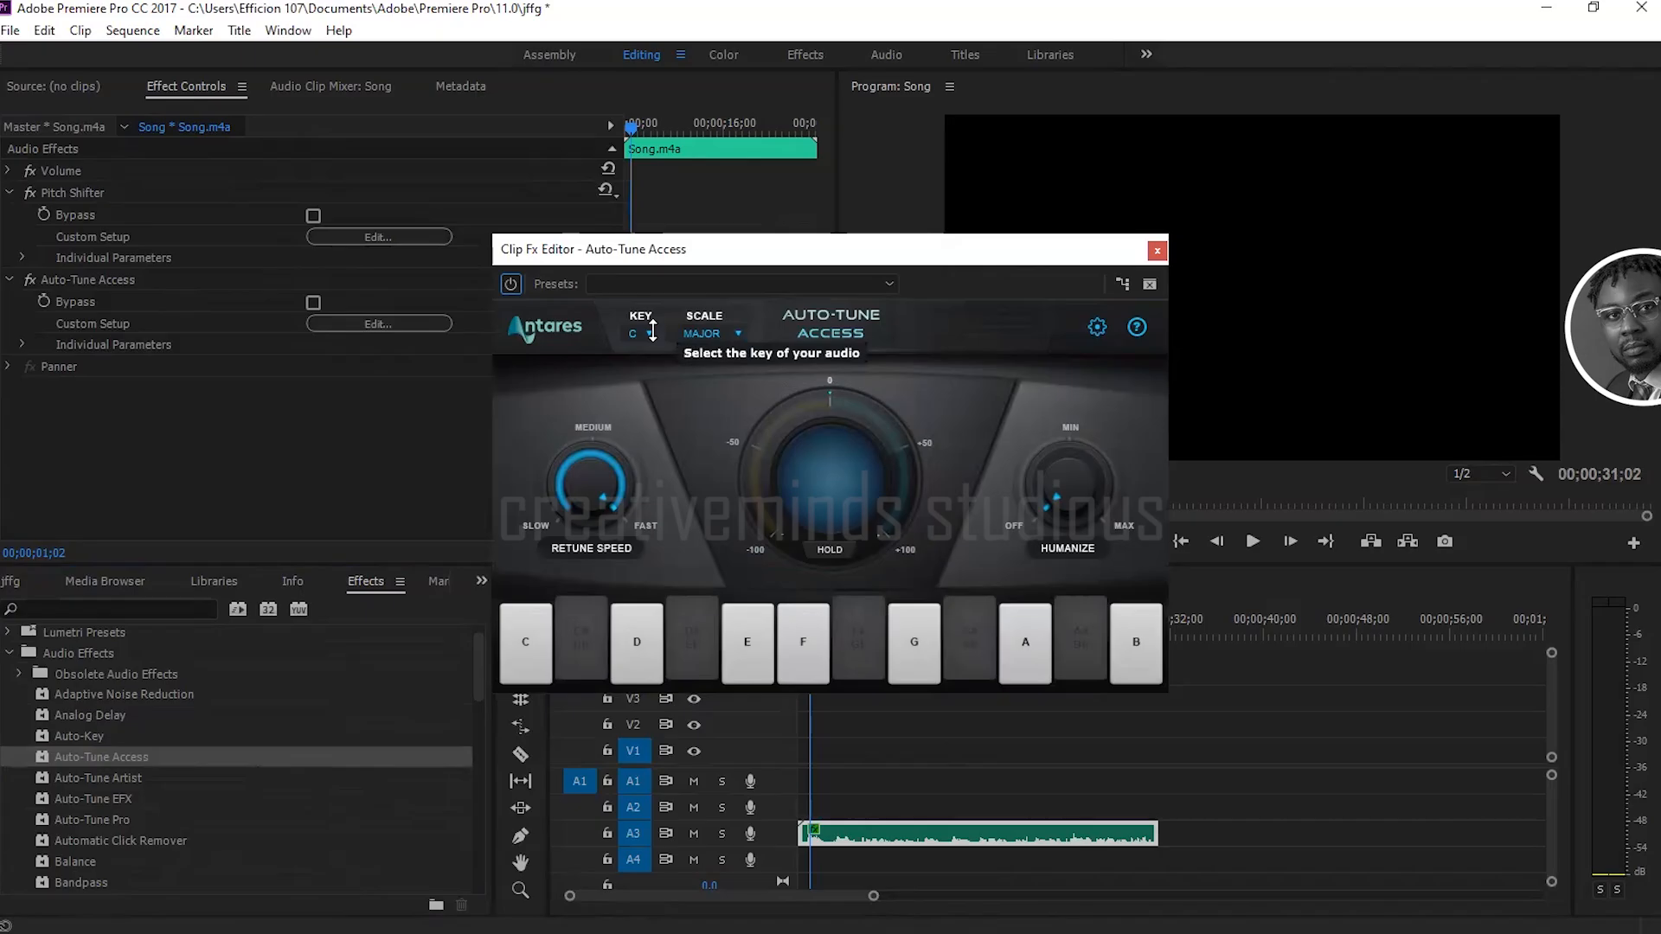
pyautogui.click(647, 332)
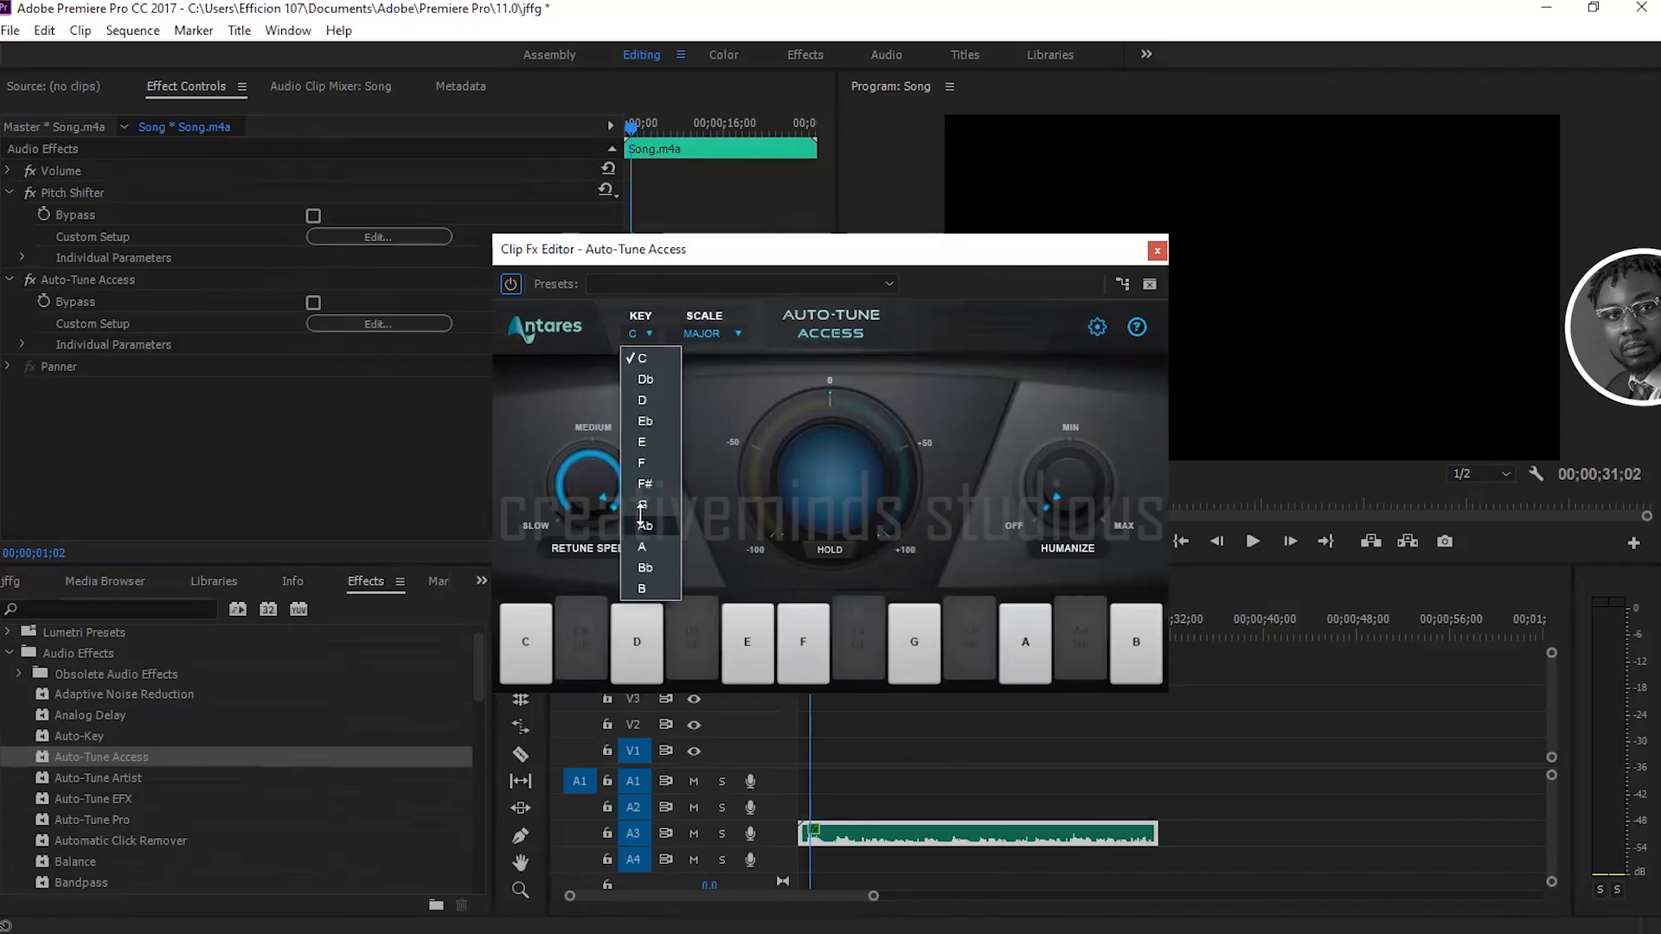
pyautogui.click(647, 332)
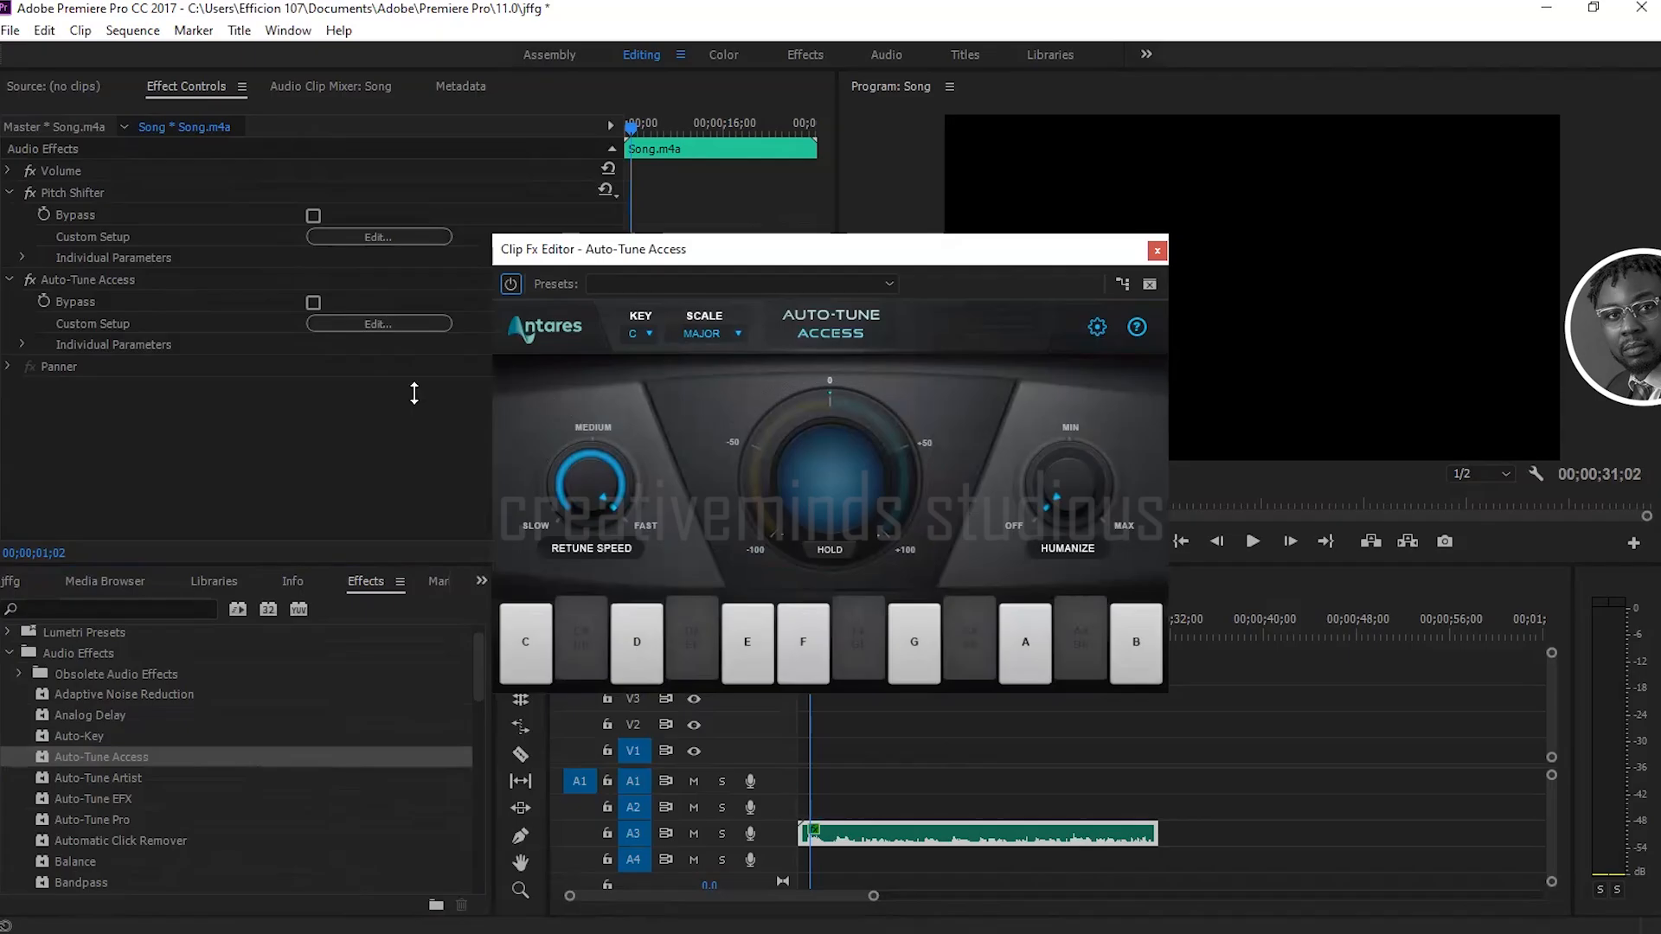
pyautogui.click(1159, 254)
pyautogui.click(1159, 254)
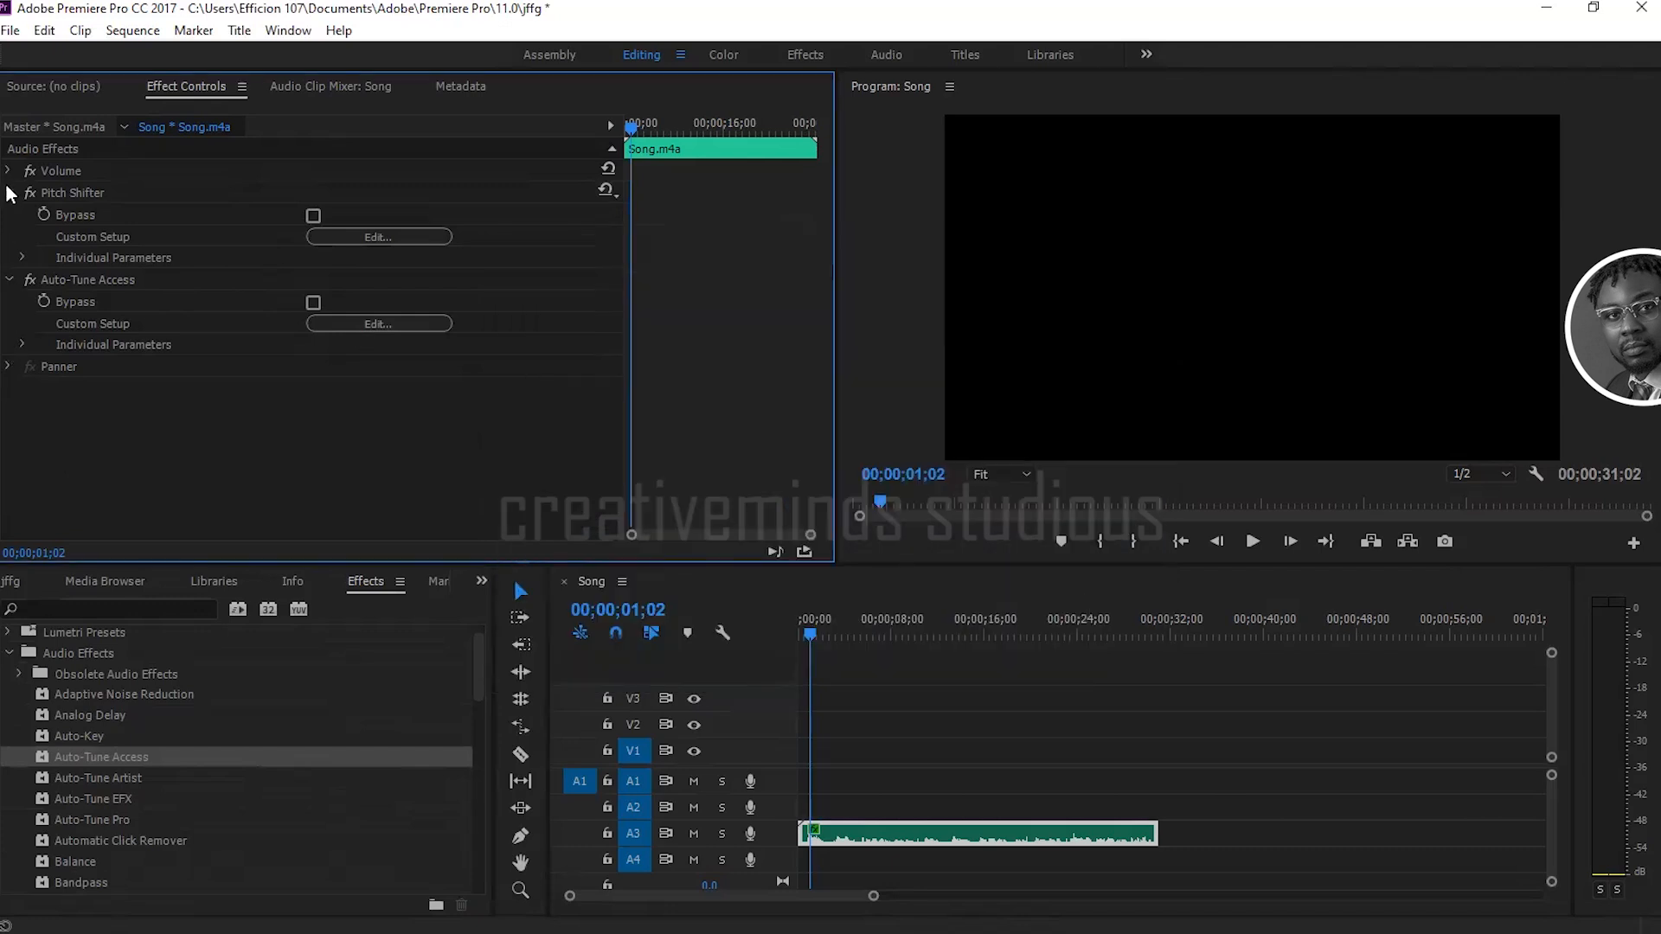
pyautogui.click(9, 193)
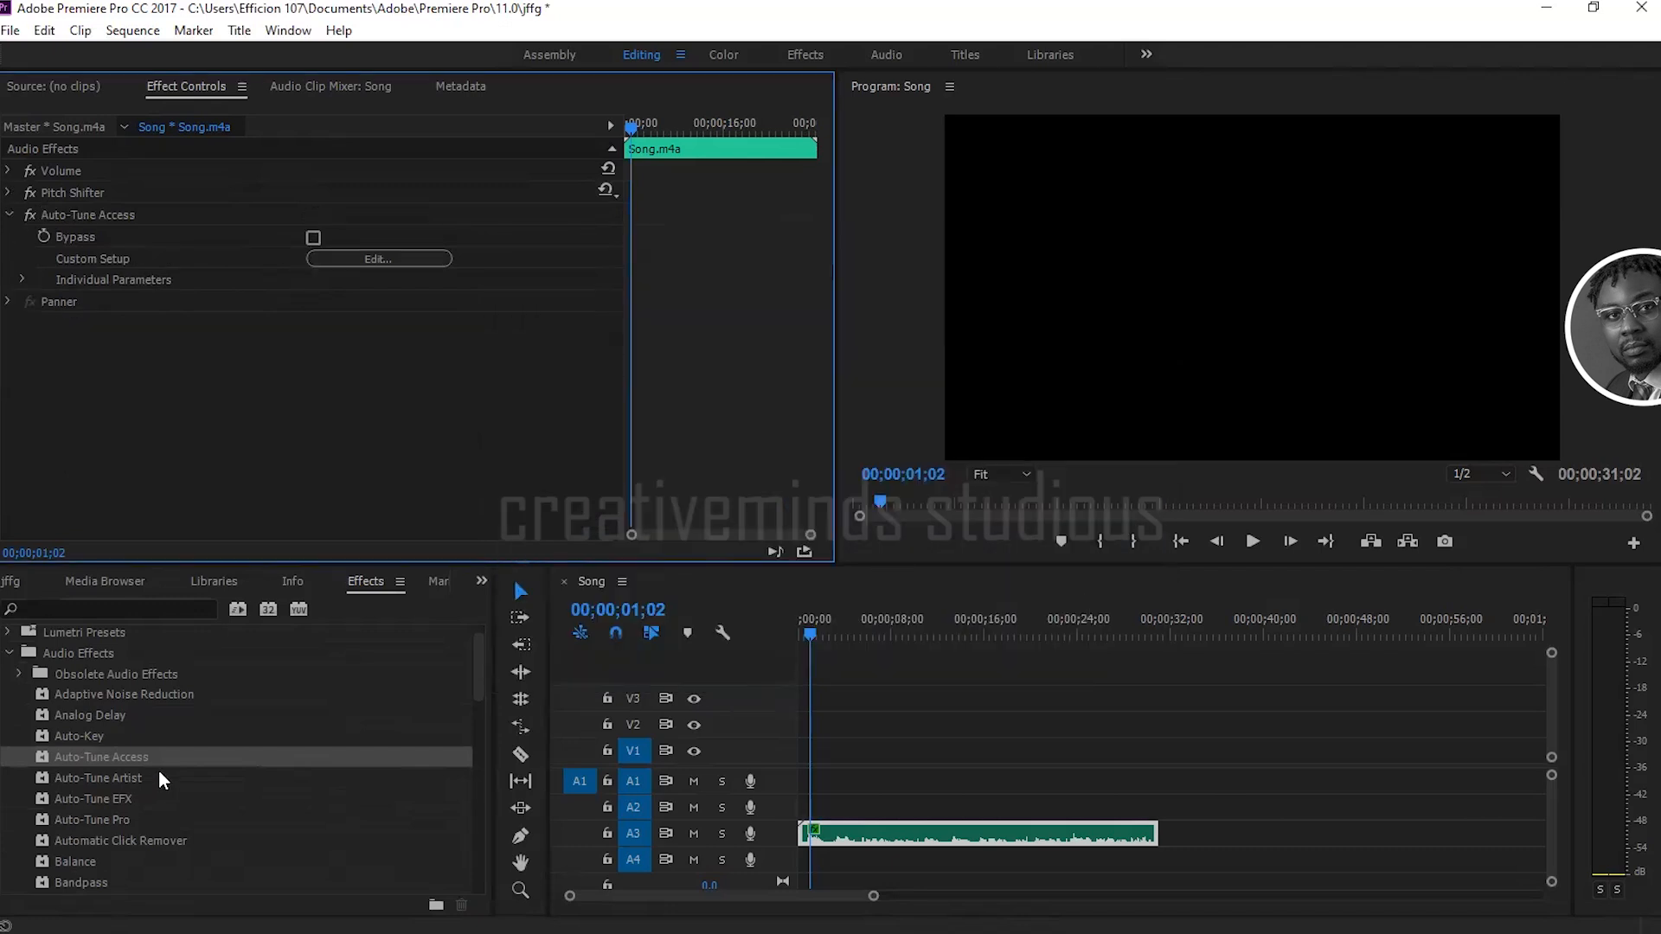
# Step: Collapse the Auto-Tune Access settings and apply an additional Volume audio effect to the Song.m4a clip
pyautogui.scroll(1, 138, 791)
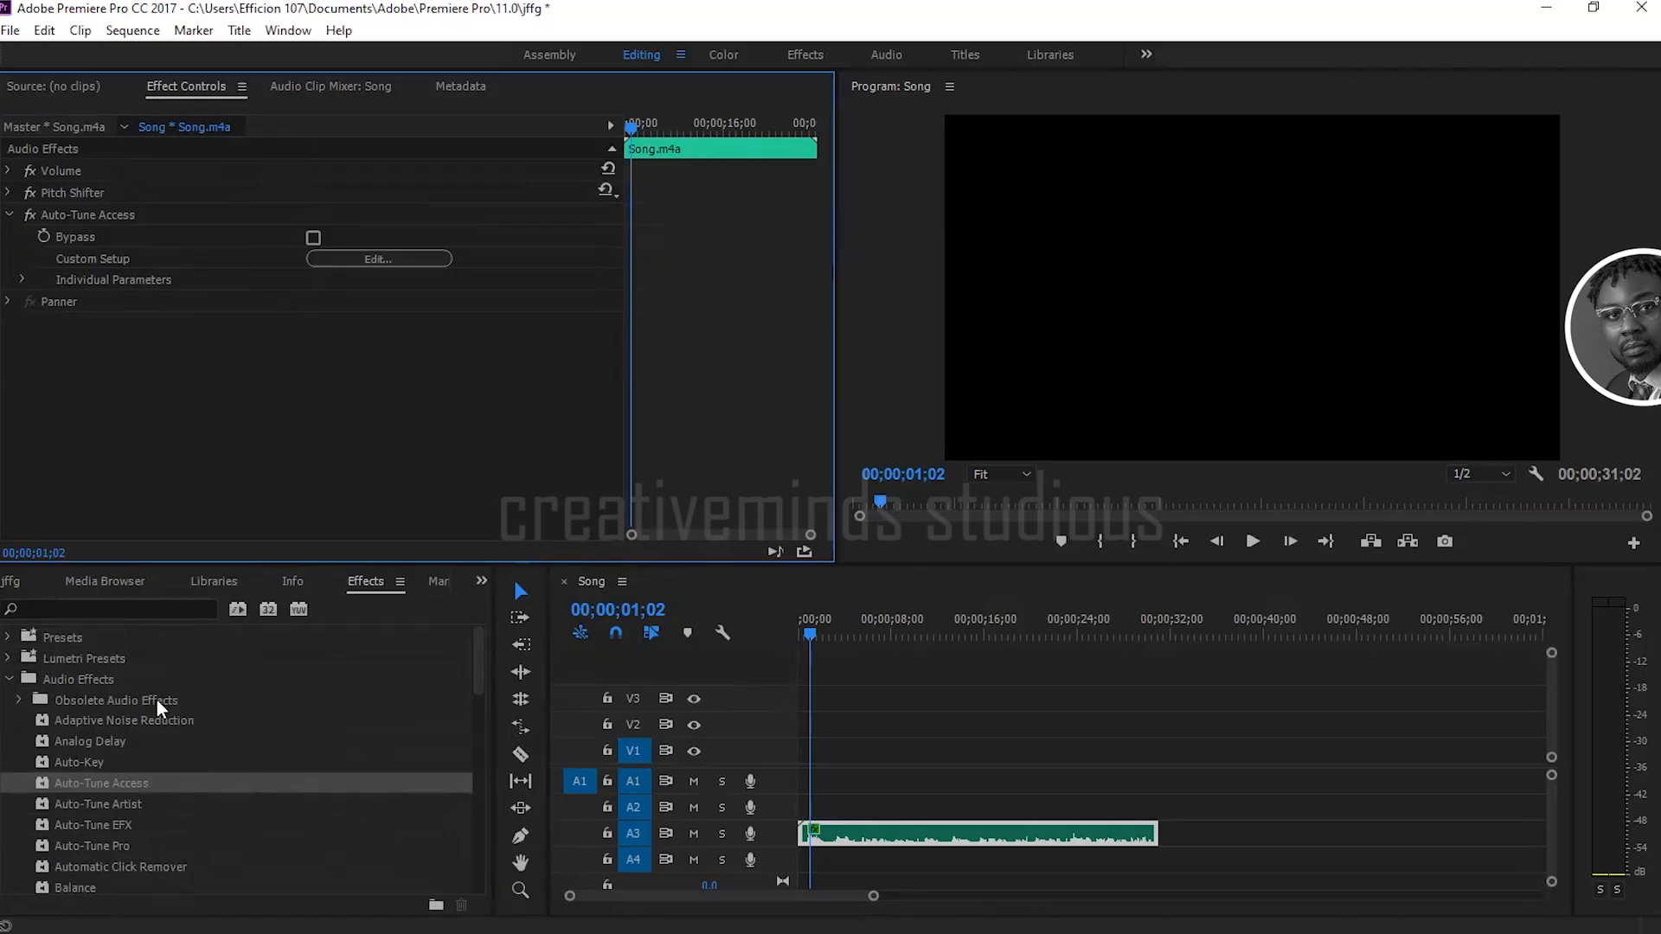
pyautogui.scroll(-7, 163, 781)
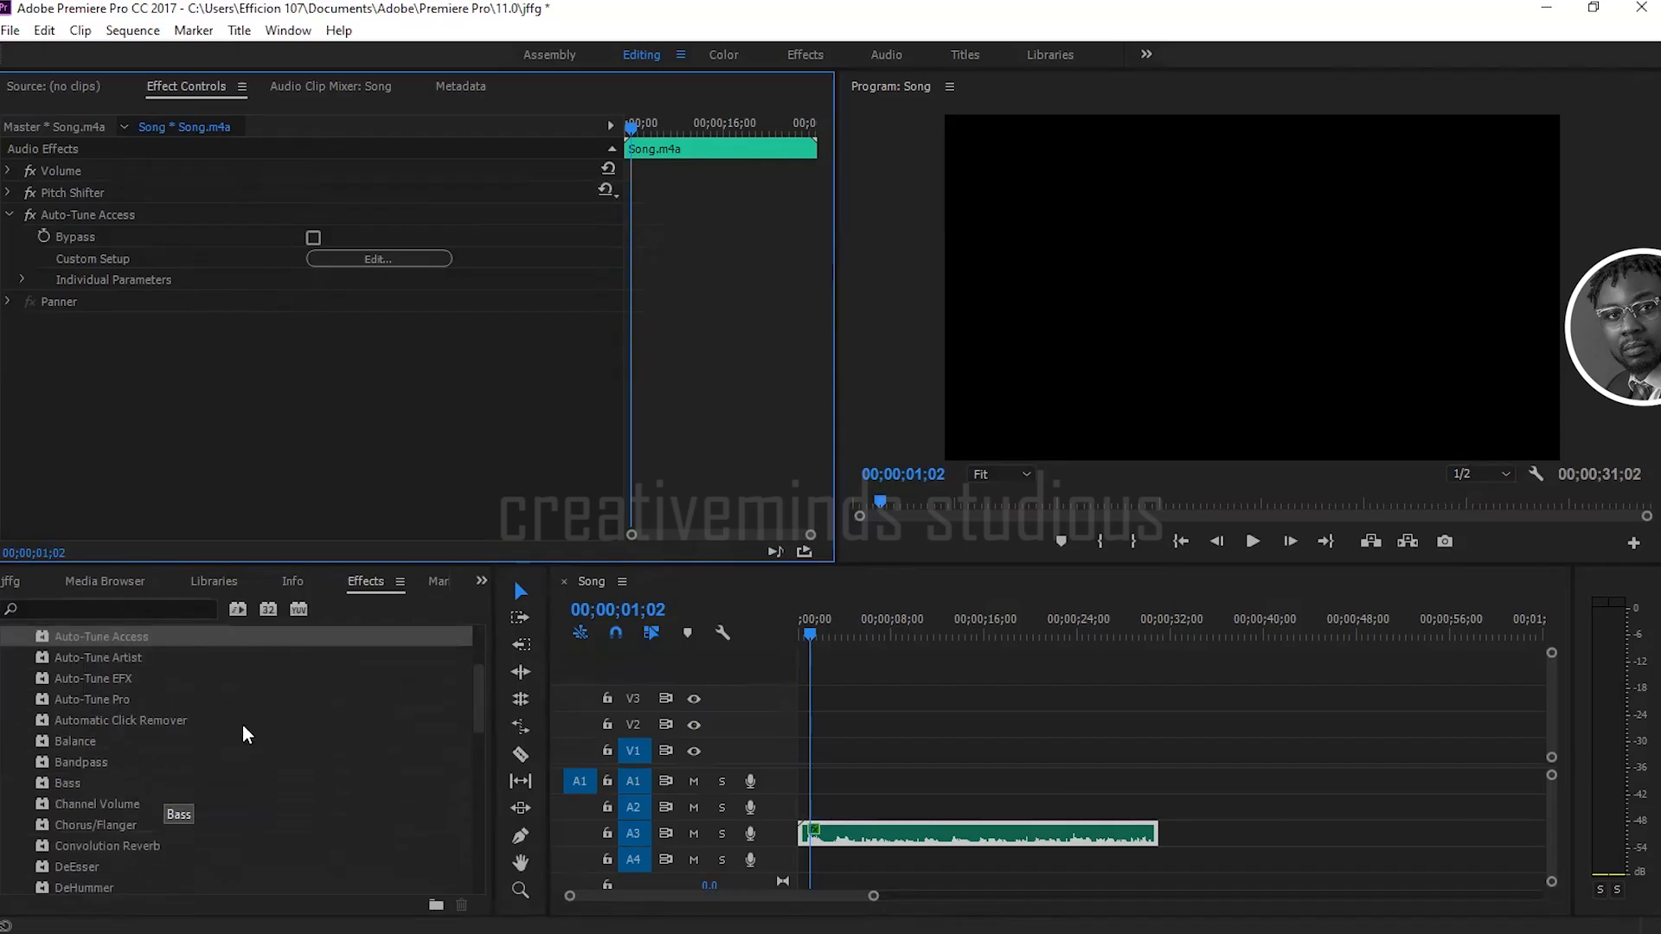
pyautogui.scroll(-3, 224, 735)
pyautogui.click(9, 216)
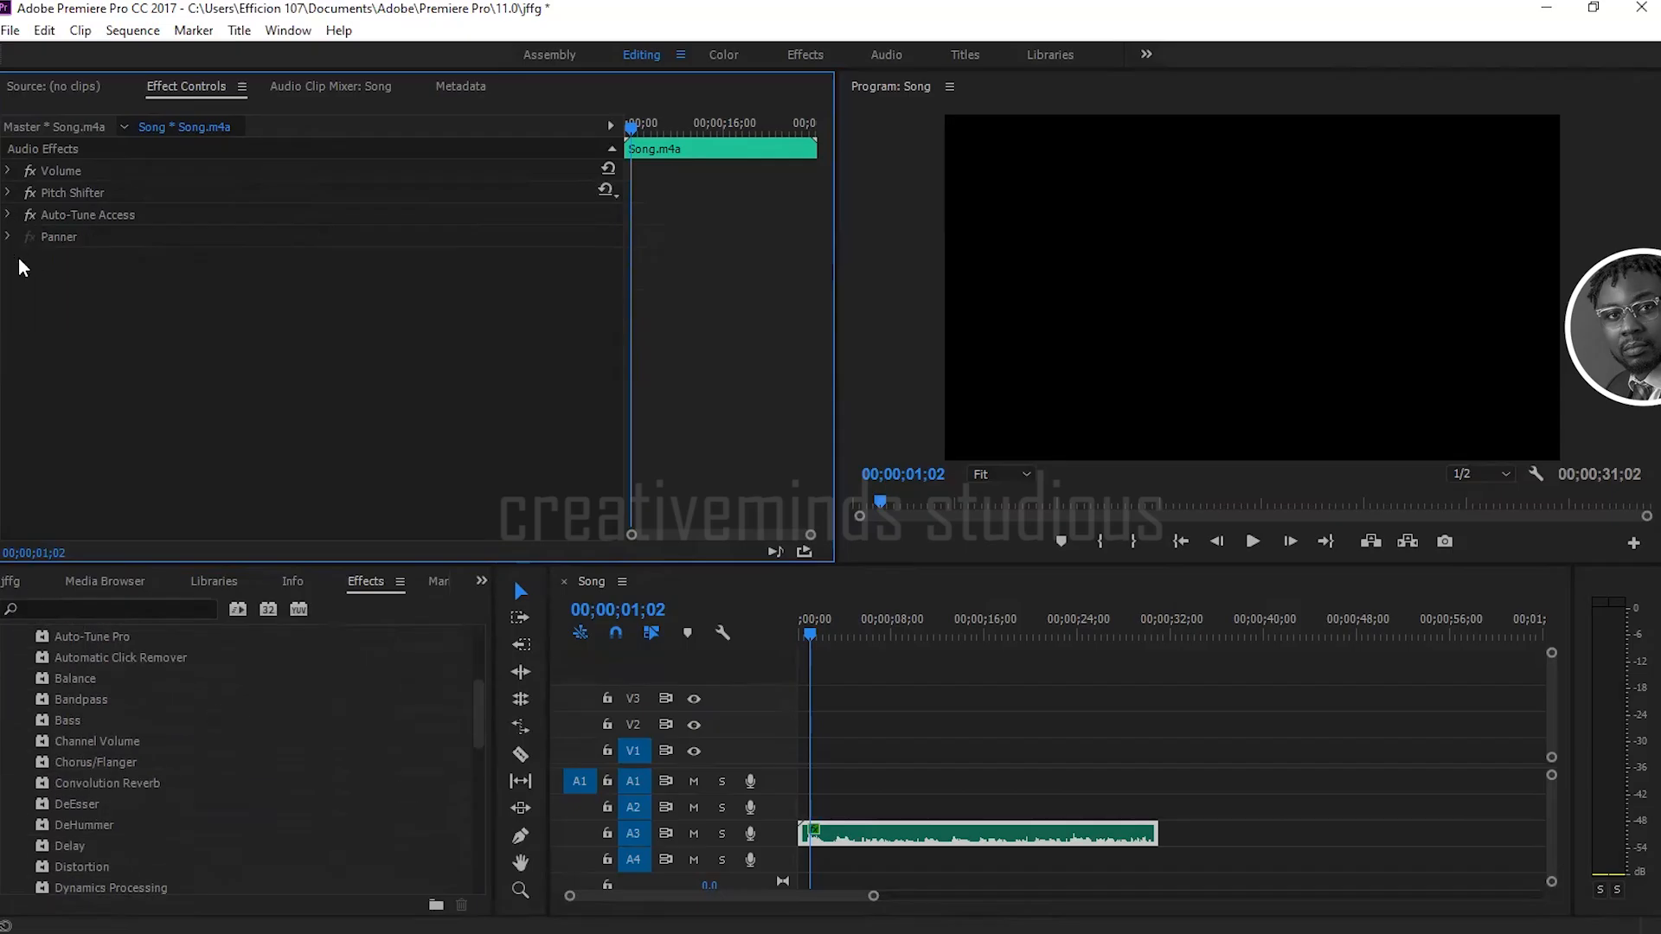
pyautogui.scroll(-1, 105, 773)
pyautogui.scroll(-5, 107, 773)
pyautogui.scroll(-1, 101, 830)
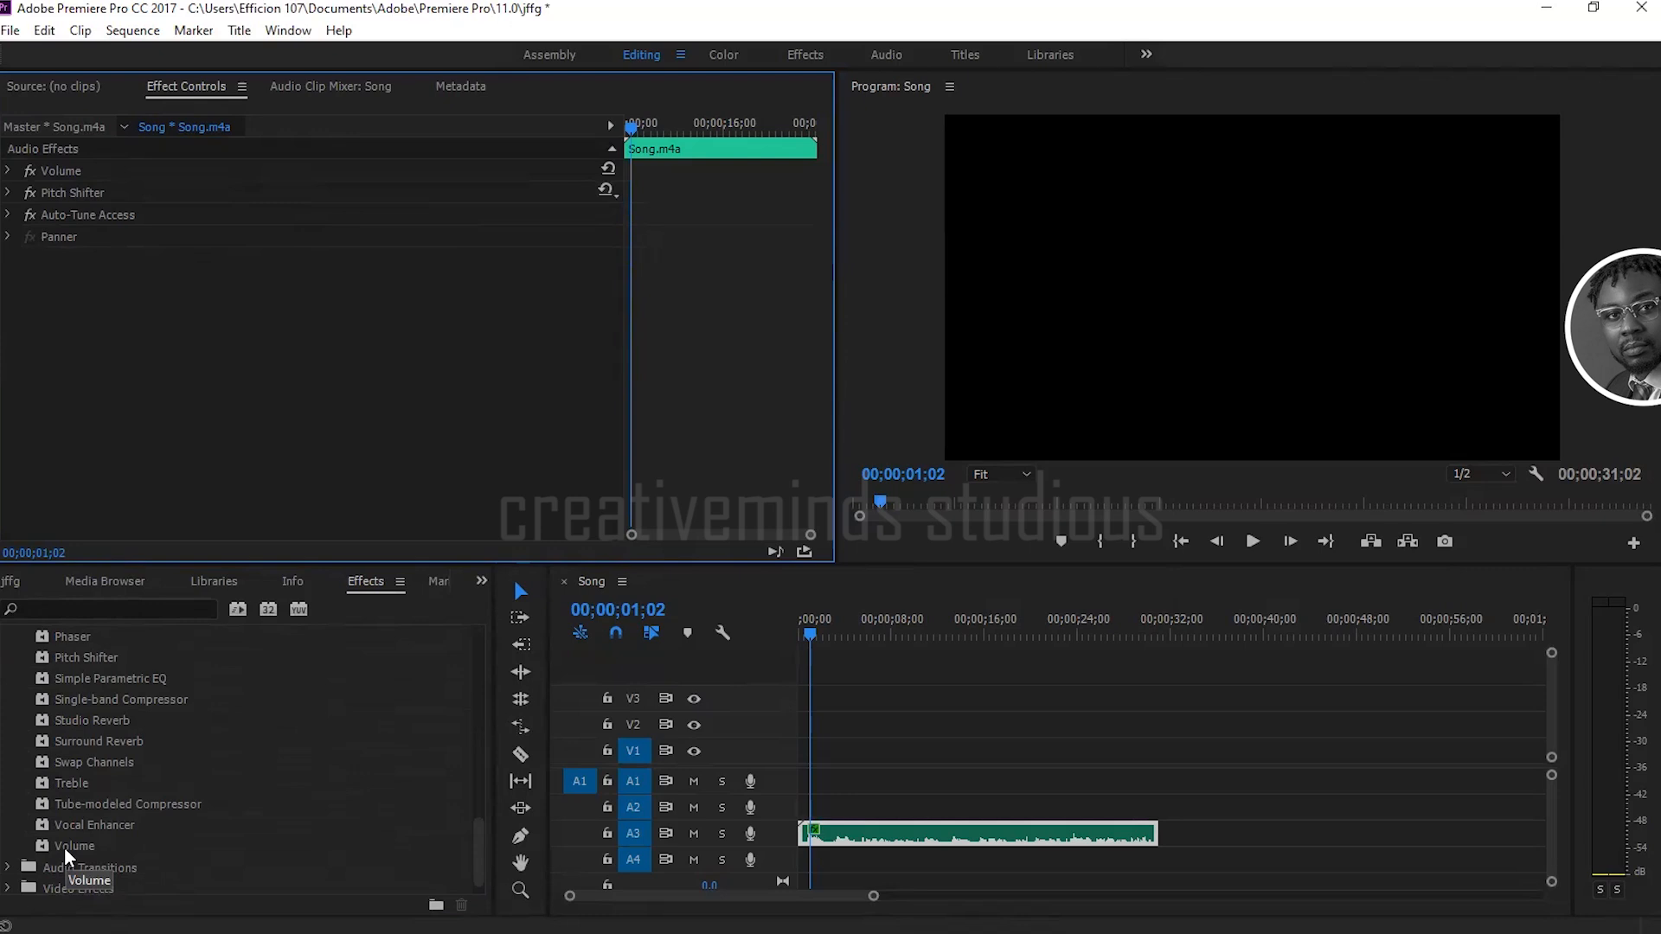
pyautogui.moveTo(64, 848); pyautogui.dragTo(854, 834)
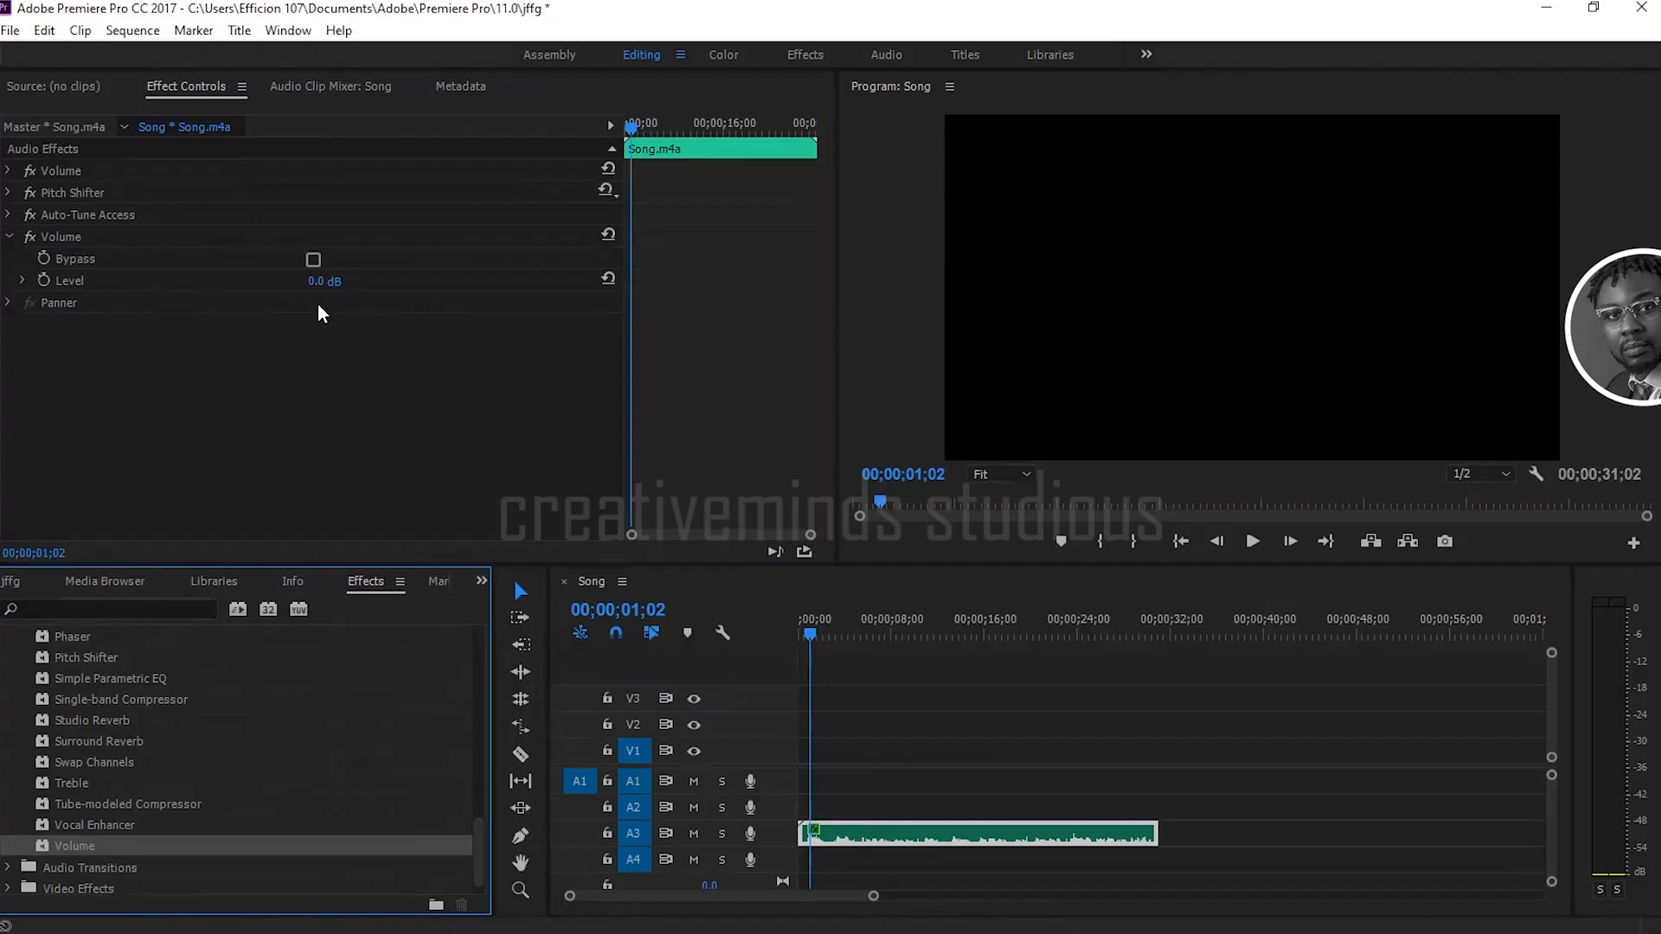
# Step: Set the level of the added Volume effect on the Song.m4a clip to 6.0 dB and collapse its settings
pyautogui.moveTo(318, 288); pyautogui.dragTo(342, 288)
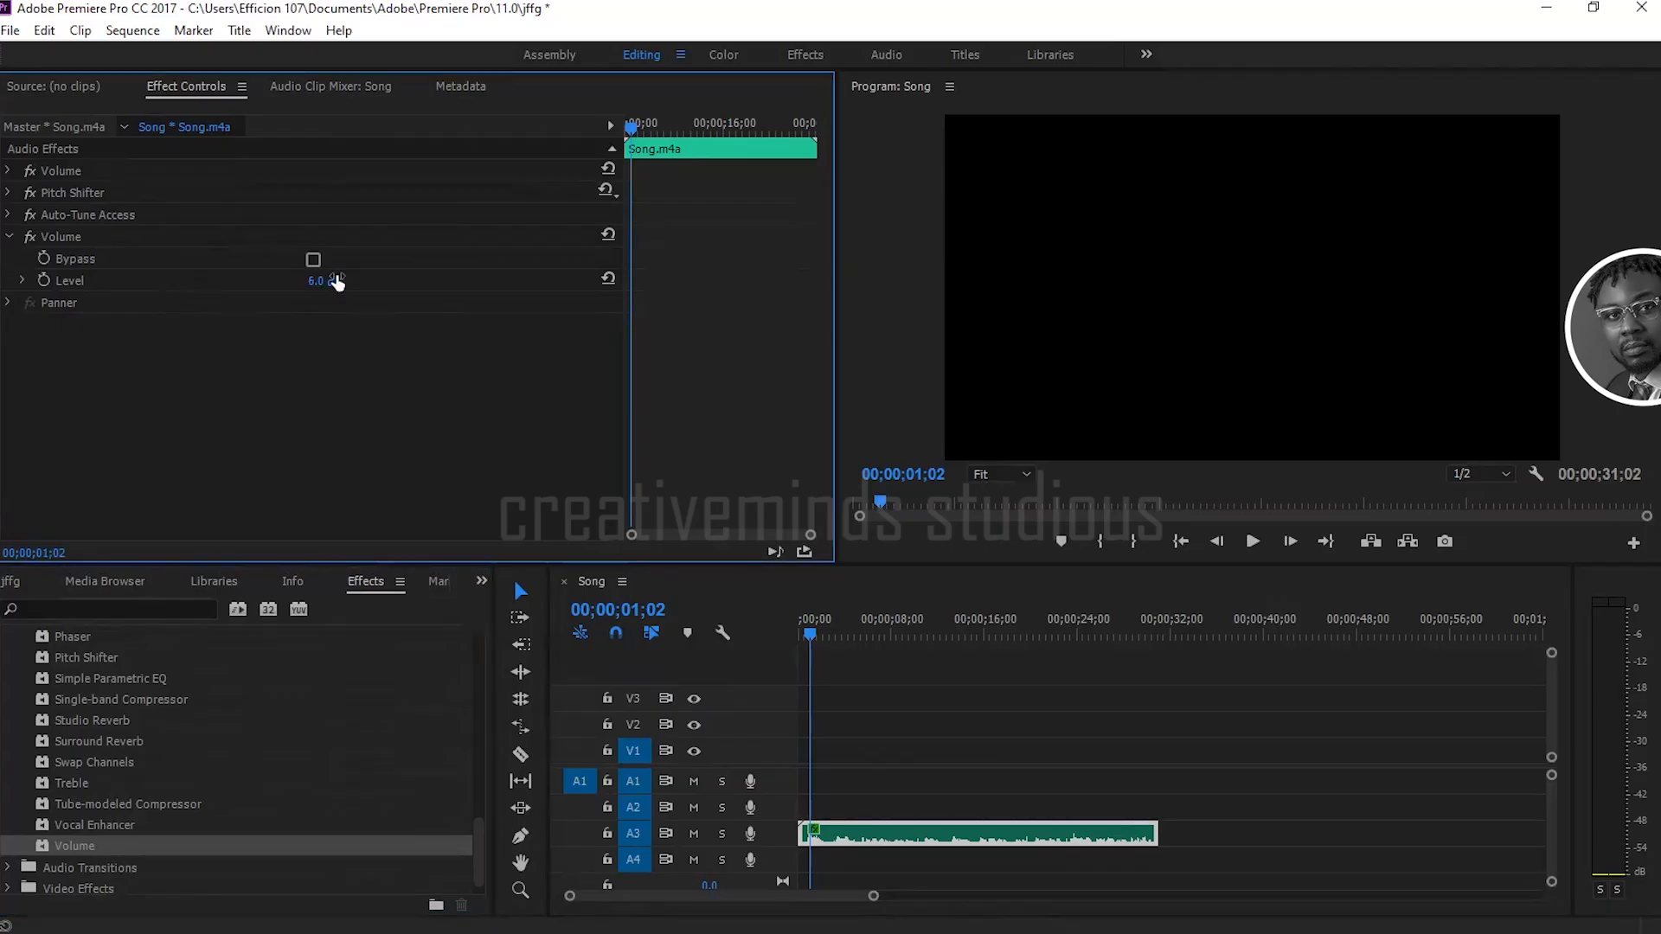
pyautogui.click(10, 238)
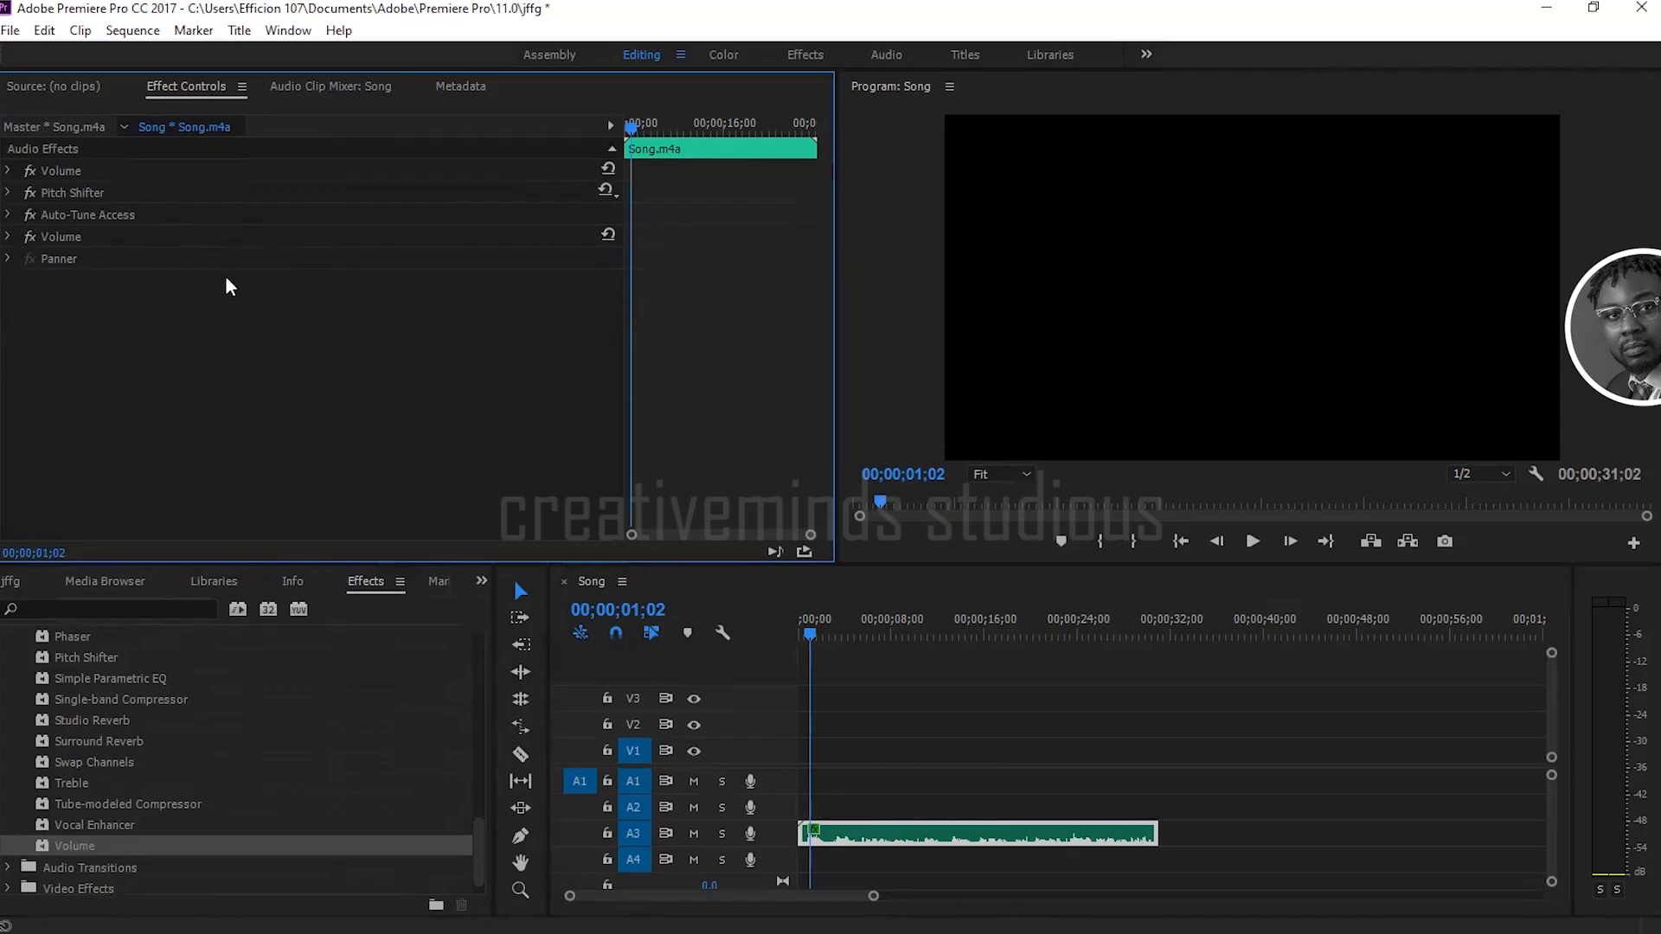
# Step: Place the download (10).jfif image from the project on track V1 at the start of the Song sequence
pyautogui.click(19, 580)
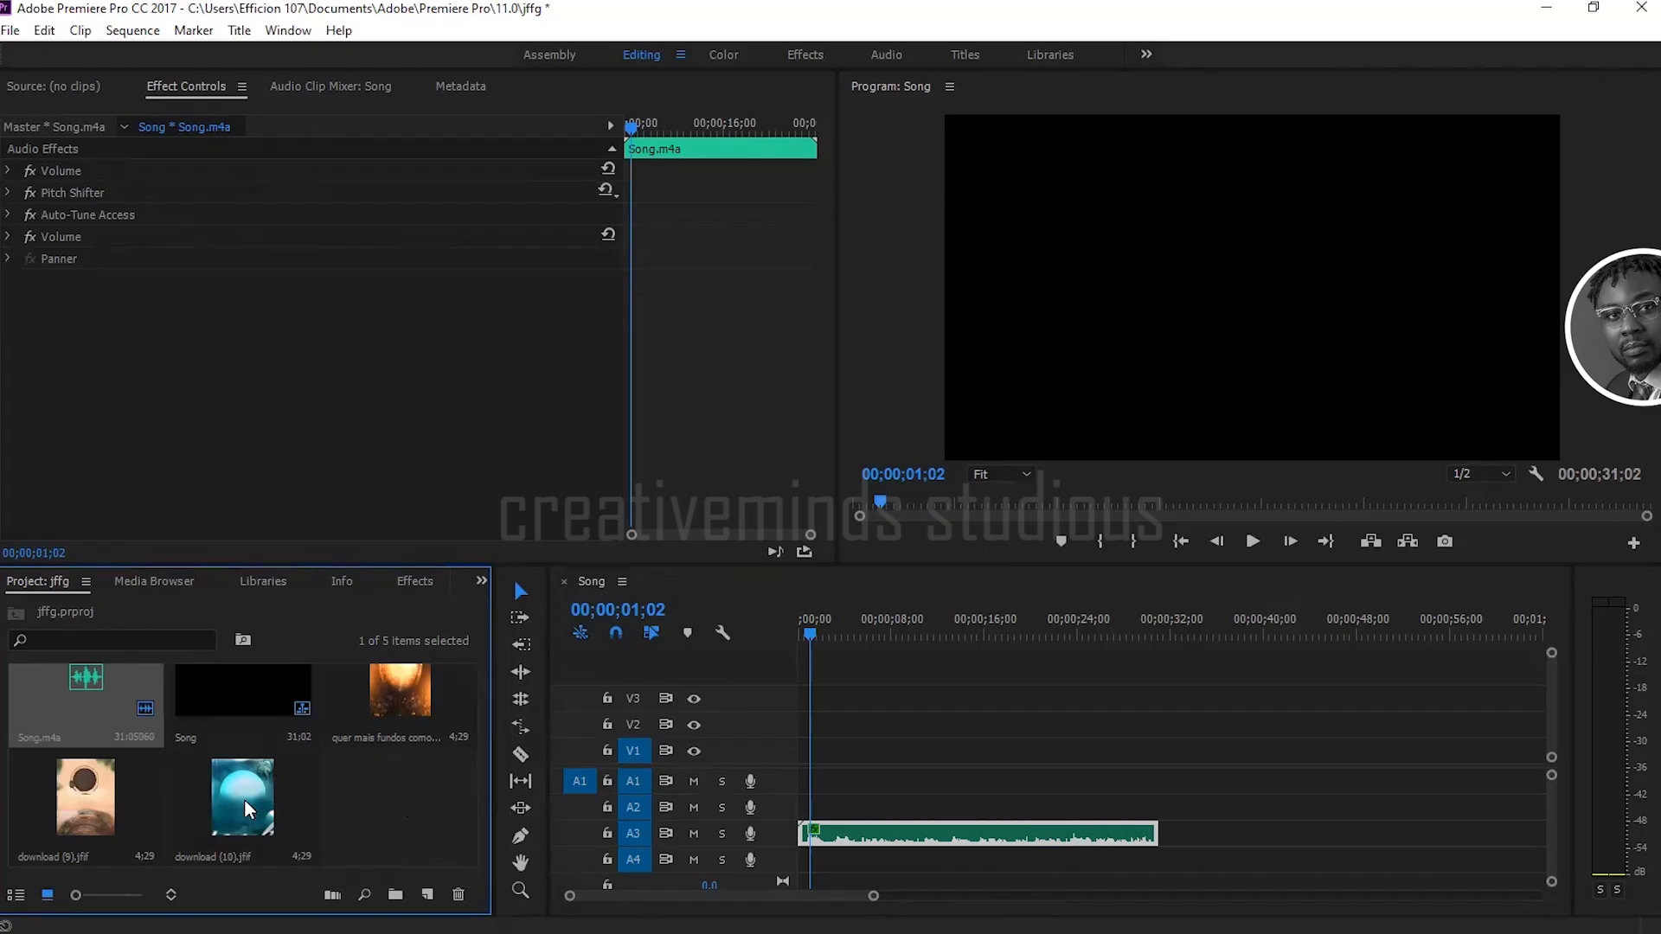
pyautogui.scroll(1, 417, 791)
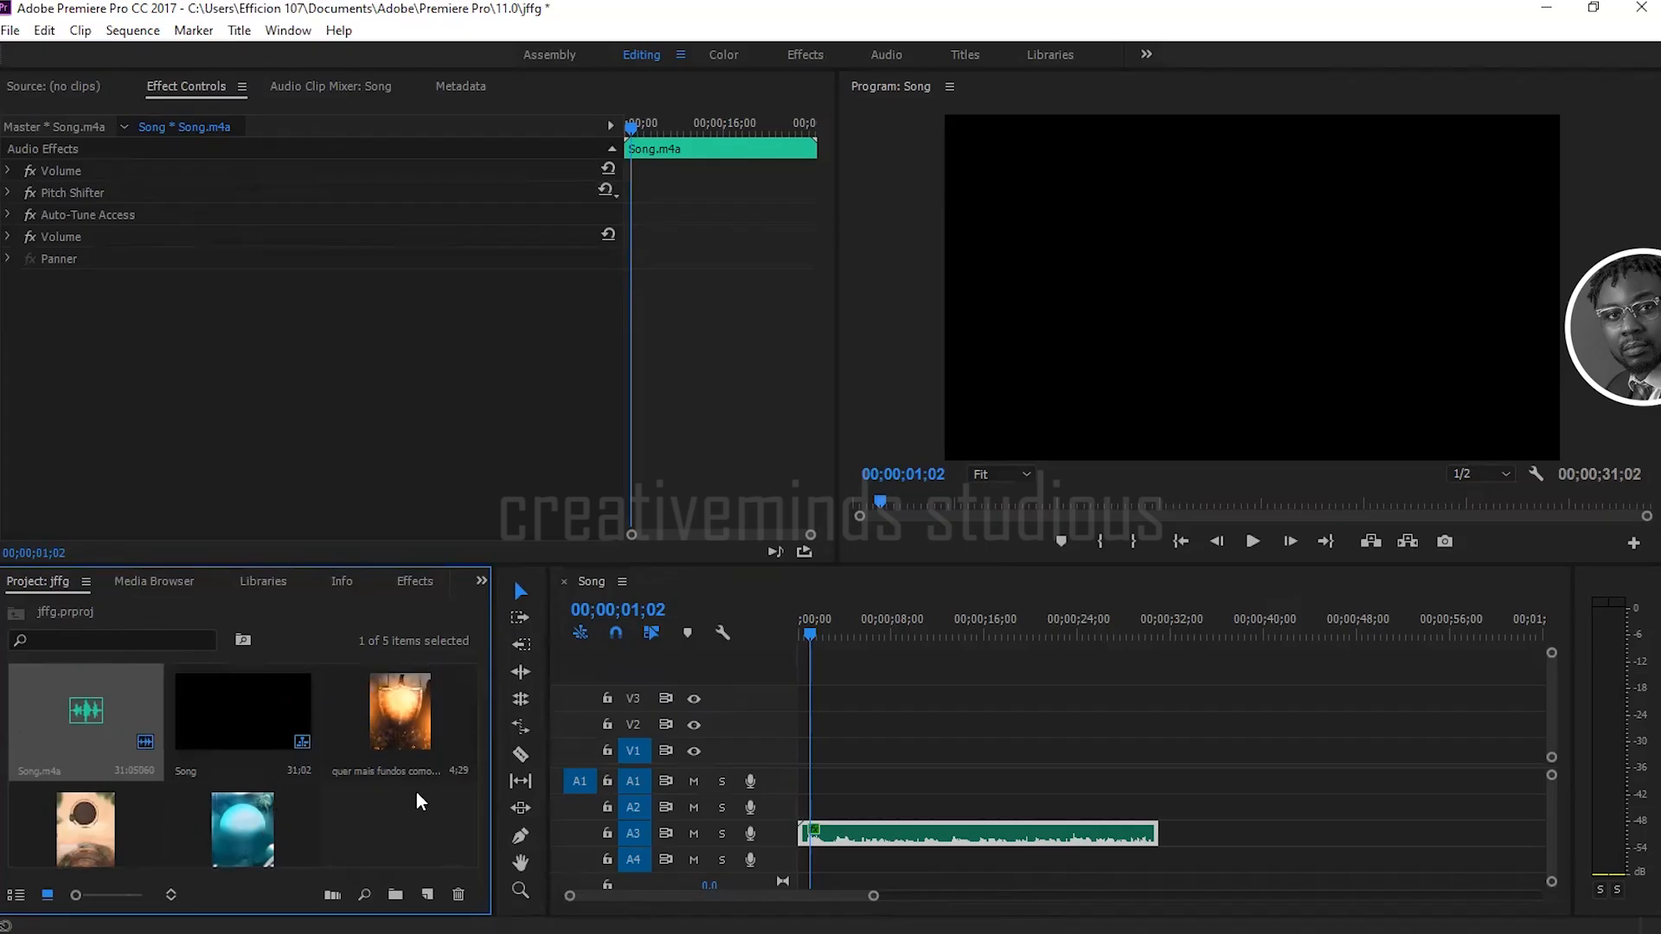
pyautogui.scroll(-1, 417, 802)
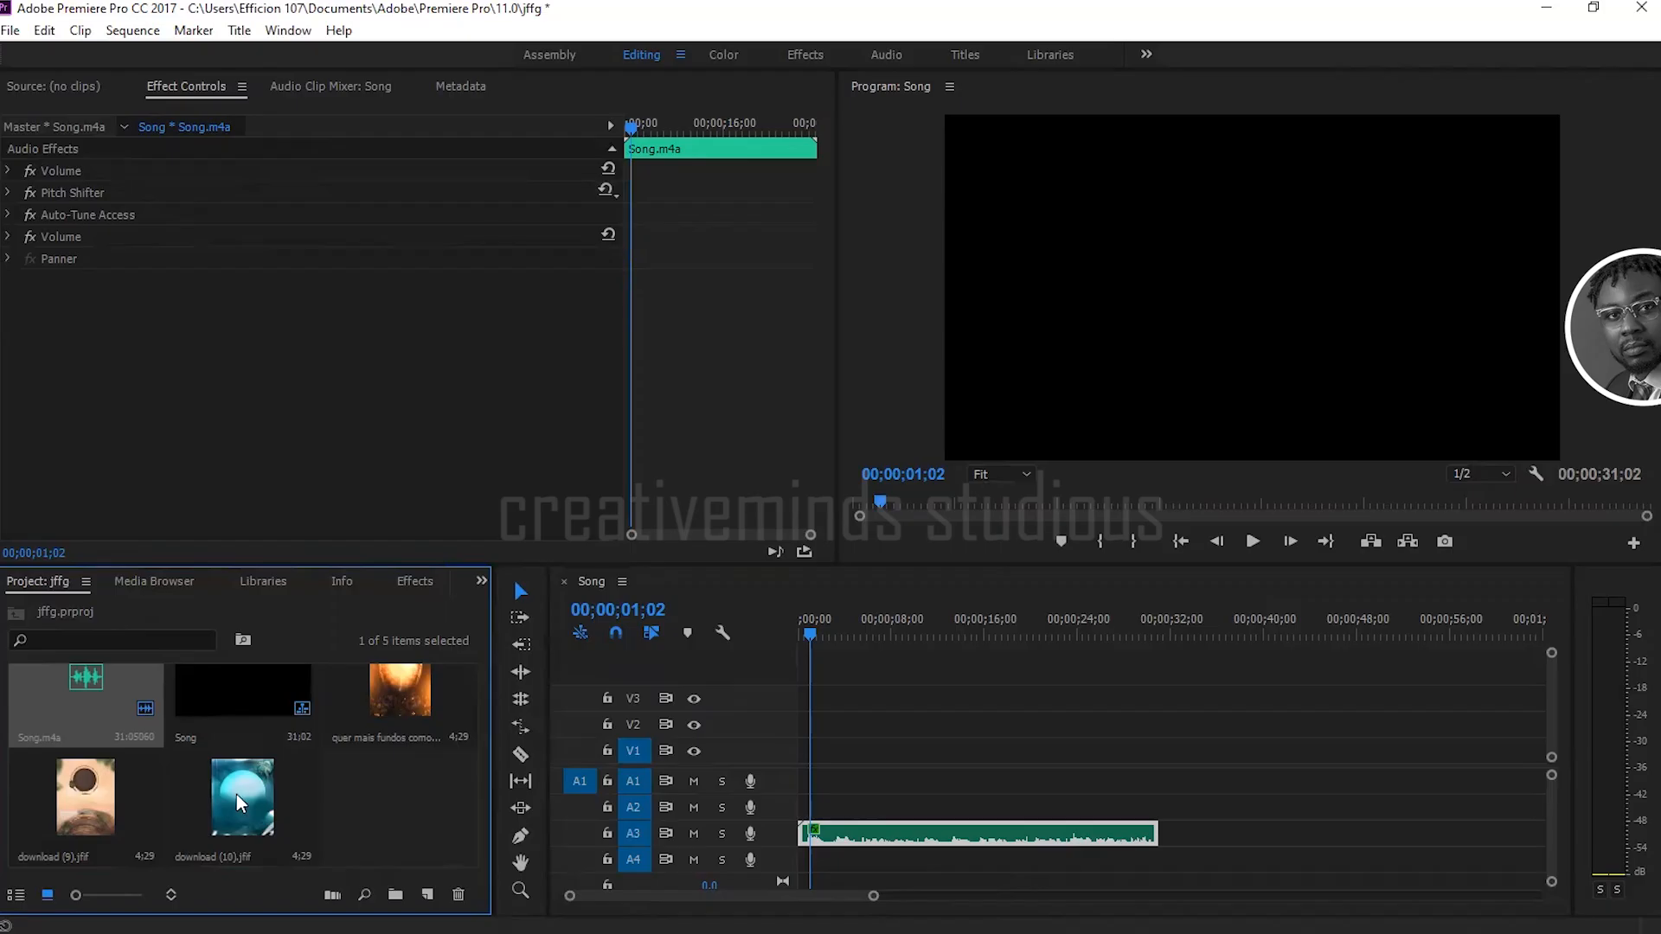
pyautogui.moveTo(236, 795); pyautogui.dragTo(804, 753)
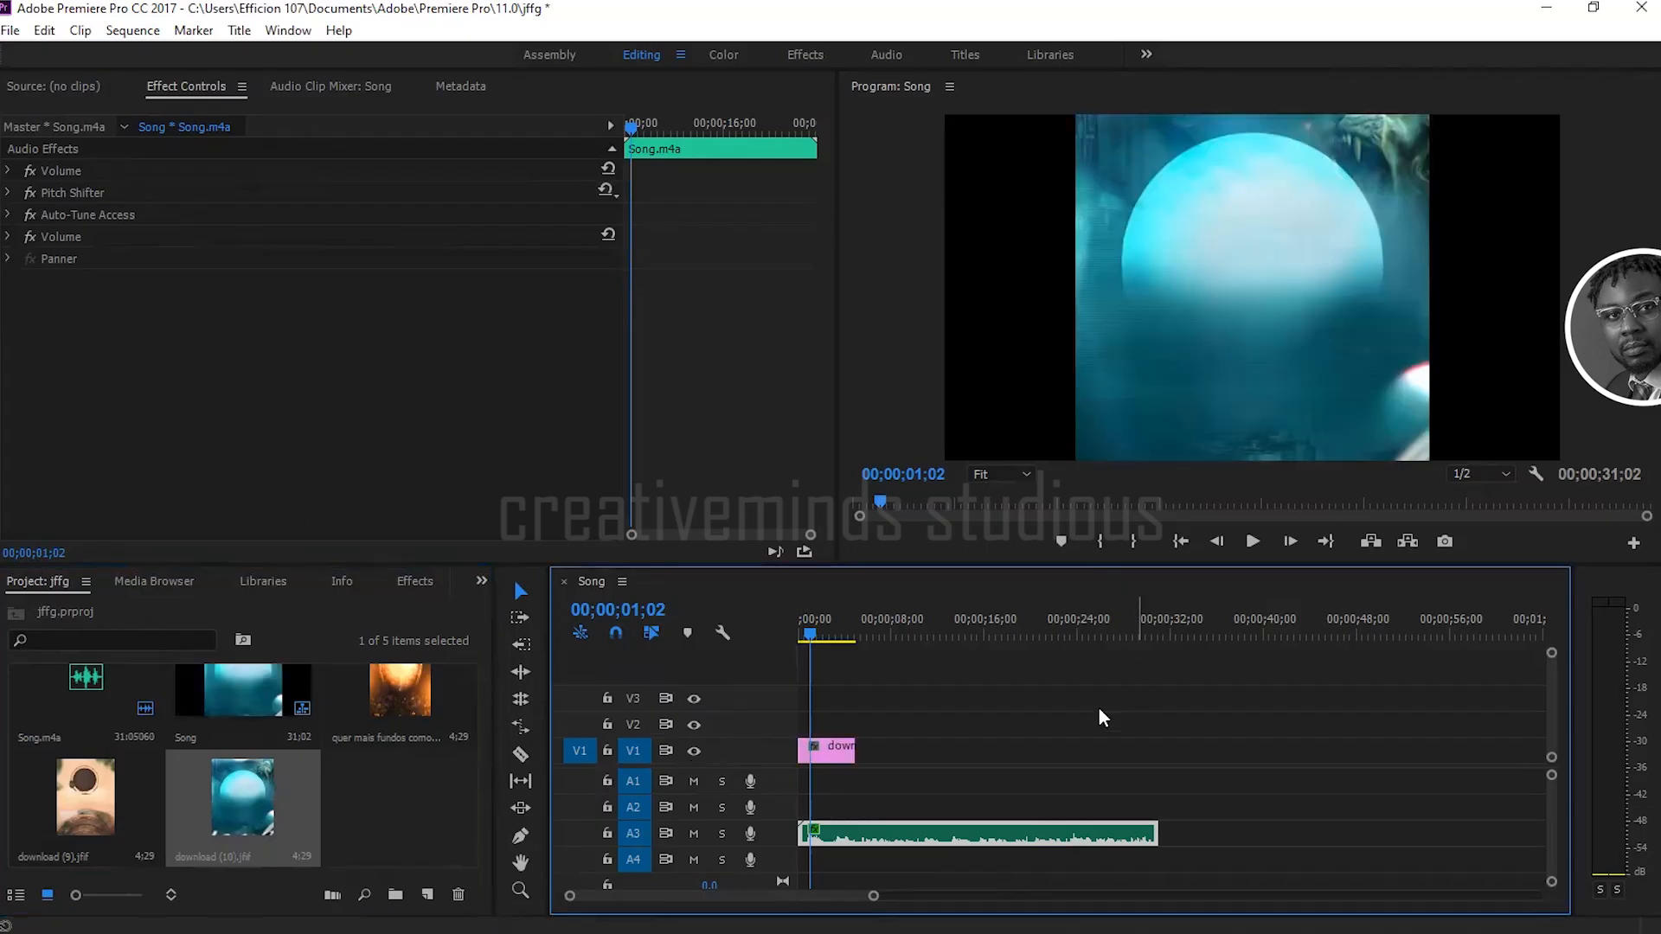
# Step: Examine the default Motion, Opacity and Time Remapping effects of the download (10).jfif clip and collapse the Motion settings
pyautogui.click(837, 753)
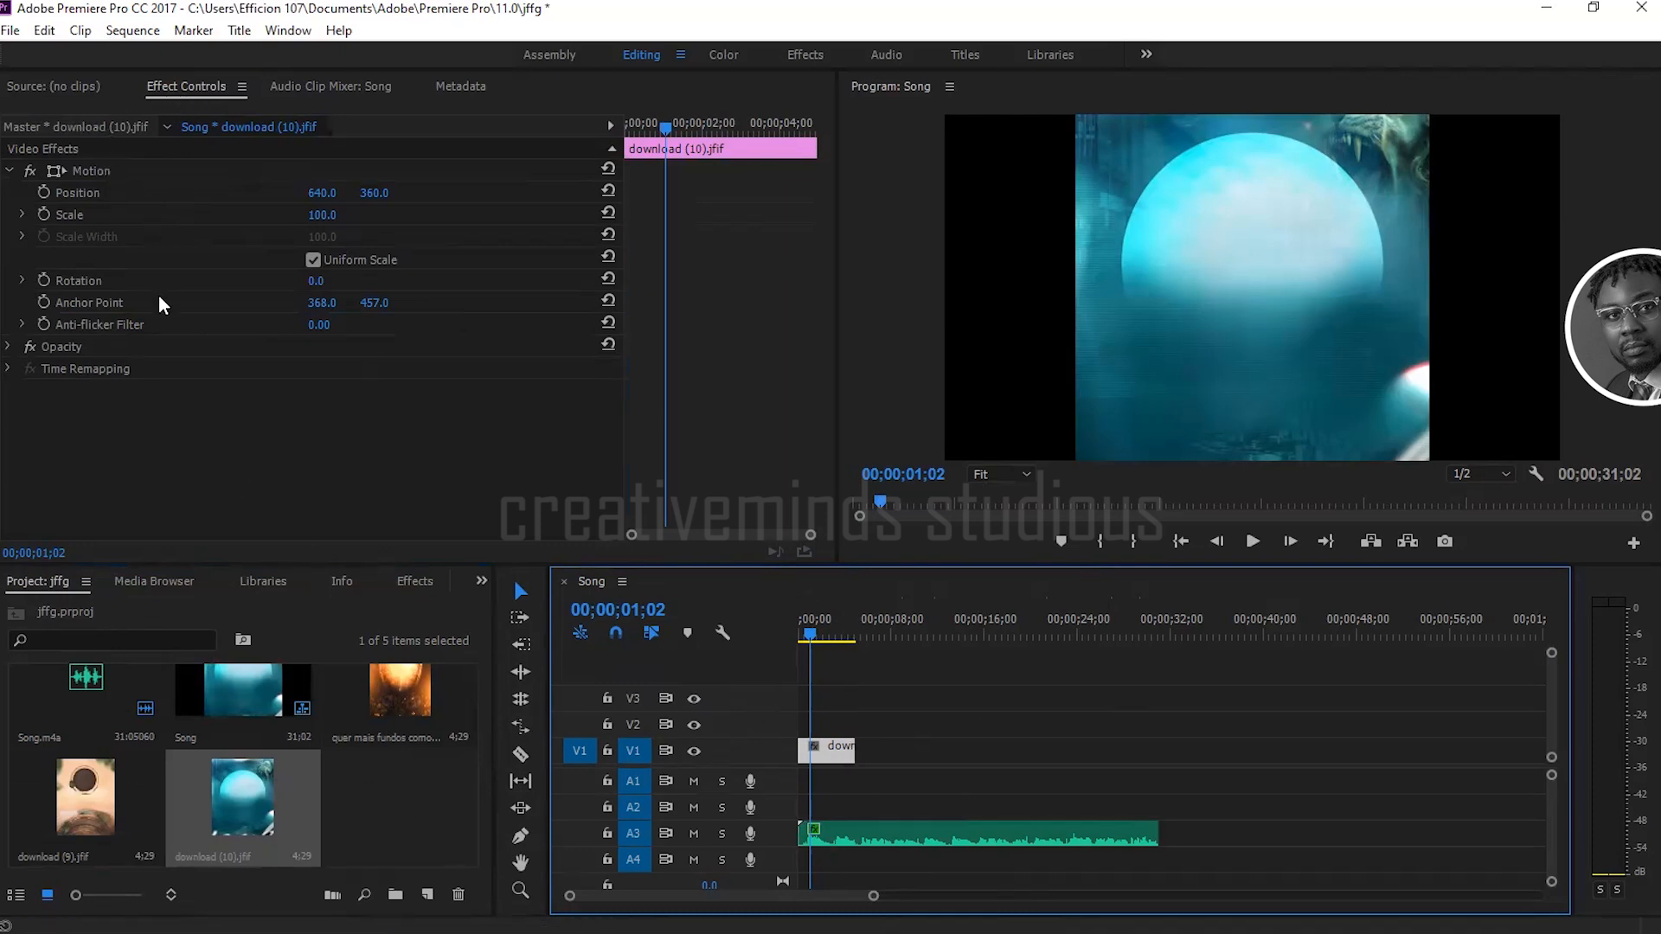
pyautogui.click(64, 86)
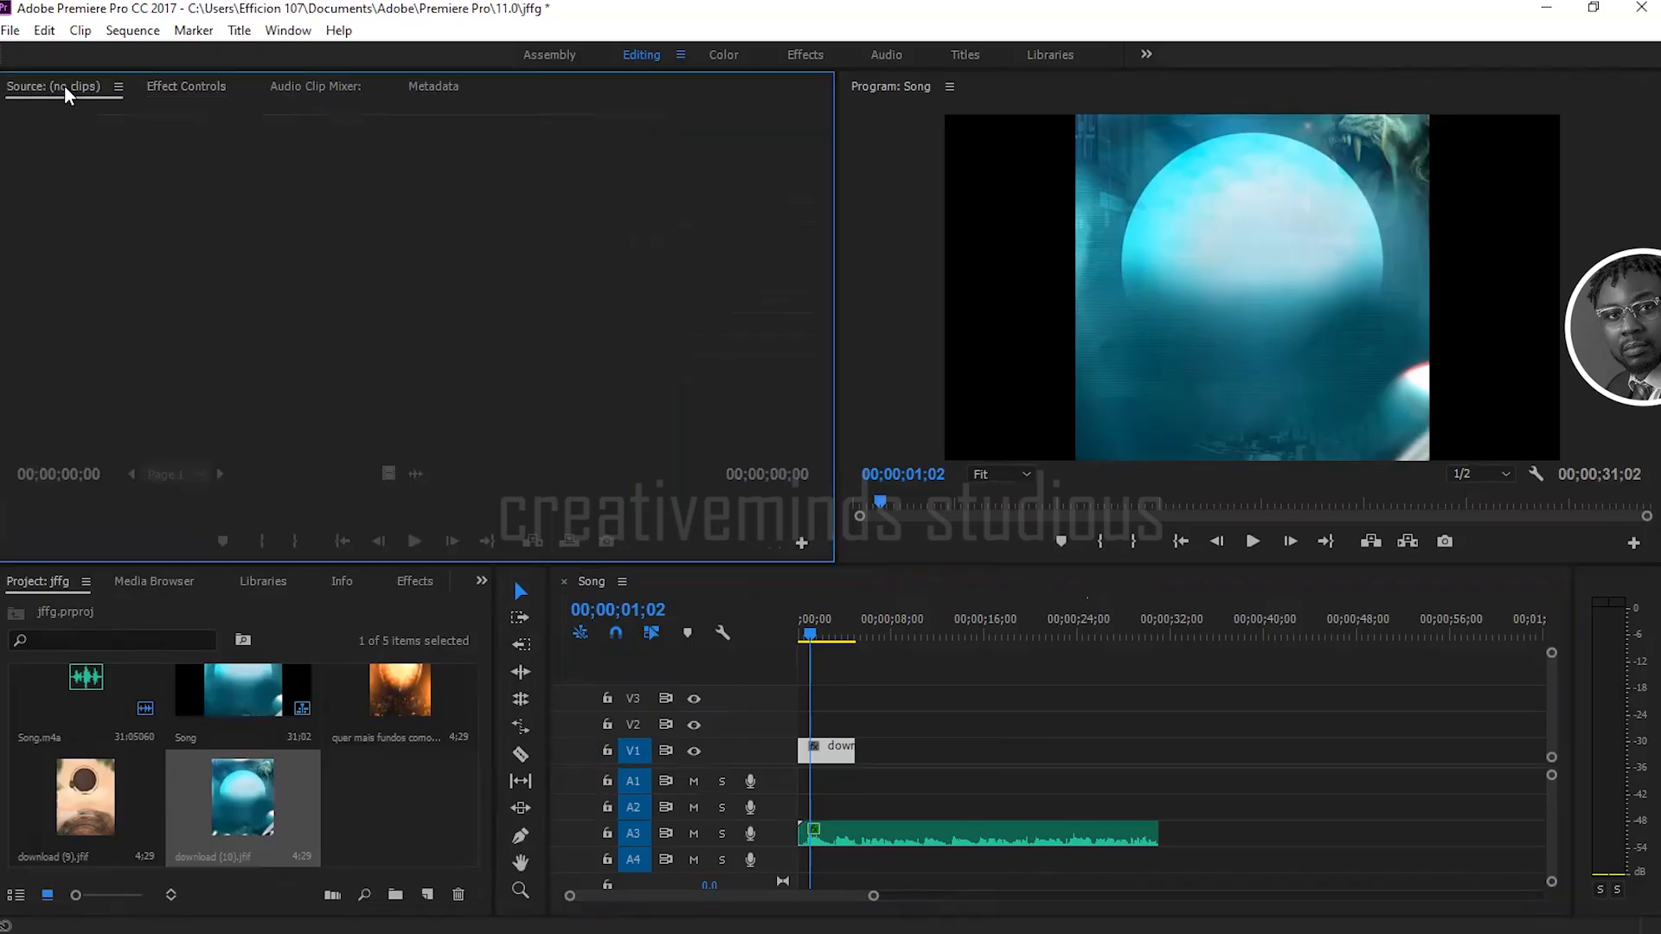
pyautogui.click(172, 88)
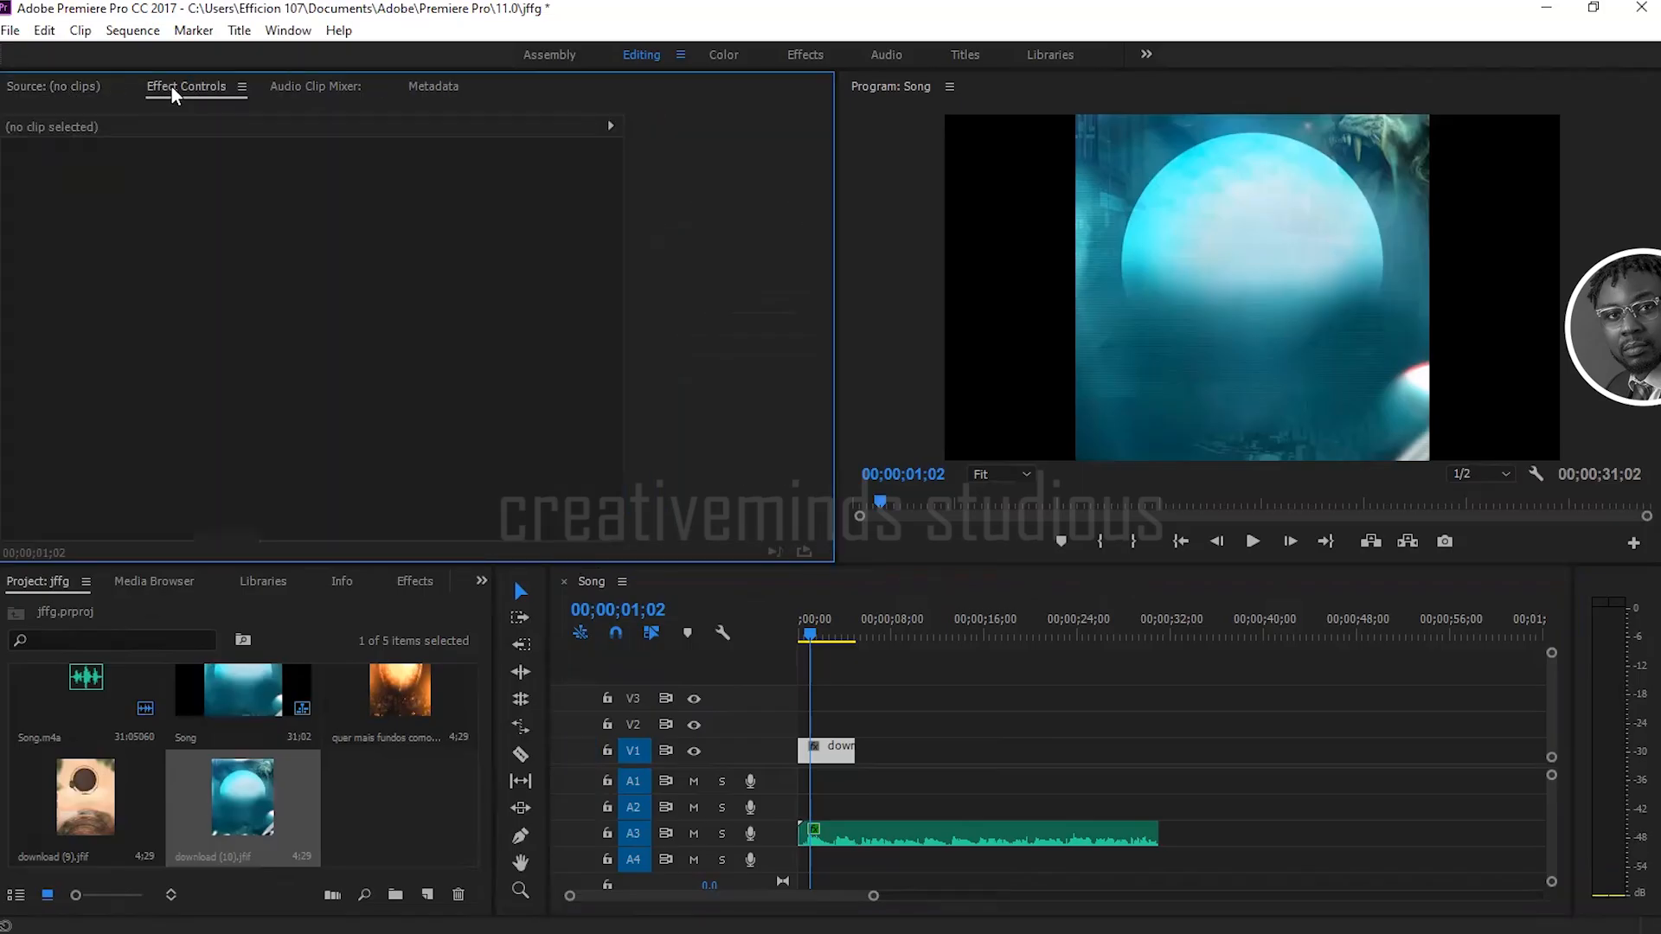
pyautogui.click(826, 751)
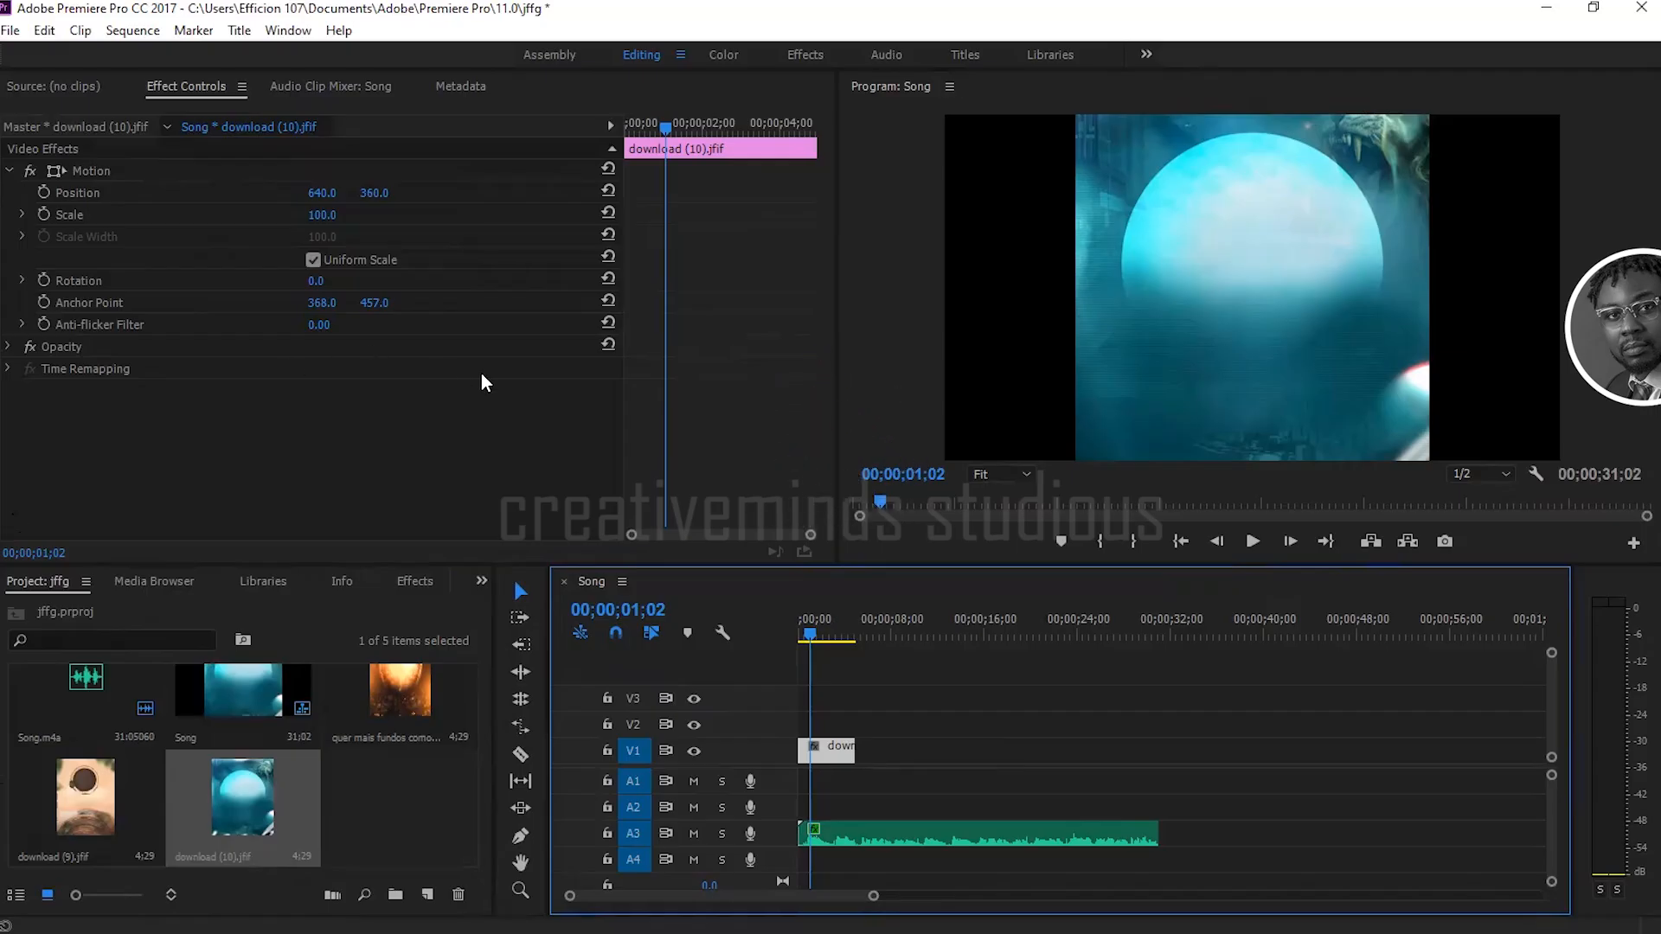
pyautogui.click(8, 171)
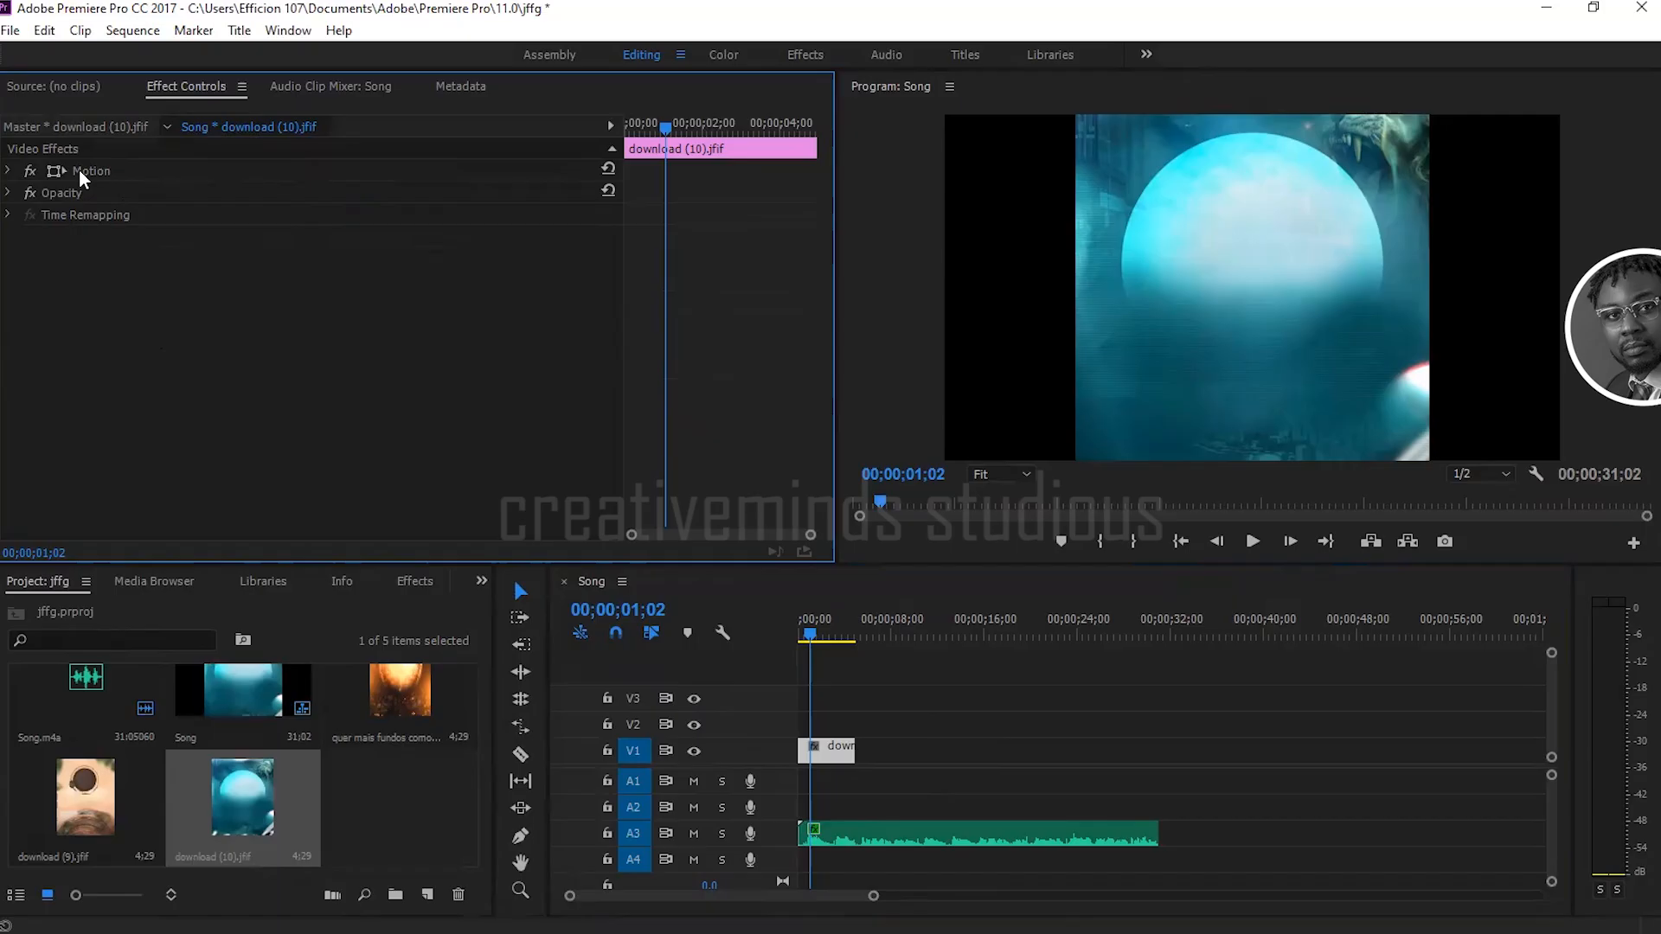
# Step: Scale the download (10).jfif clip to 176 in its Motion settings, collapsing them when done
pyautogui.click(838, 760)
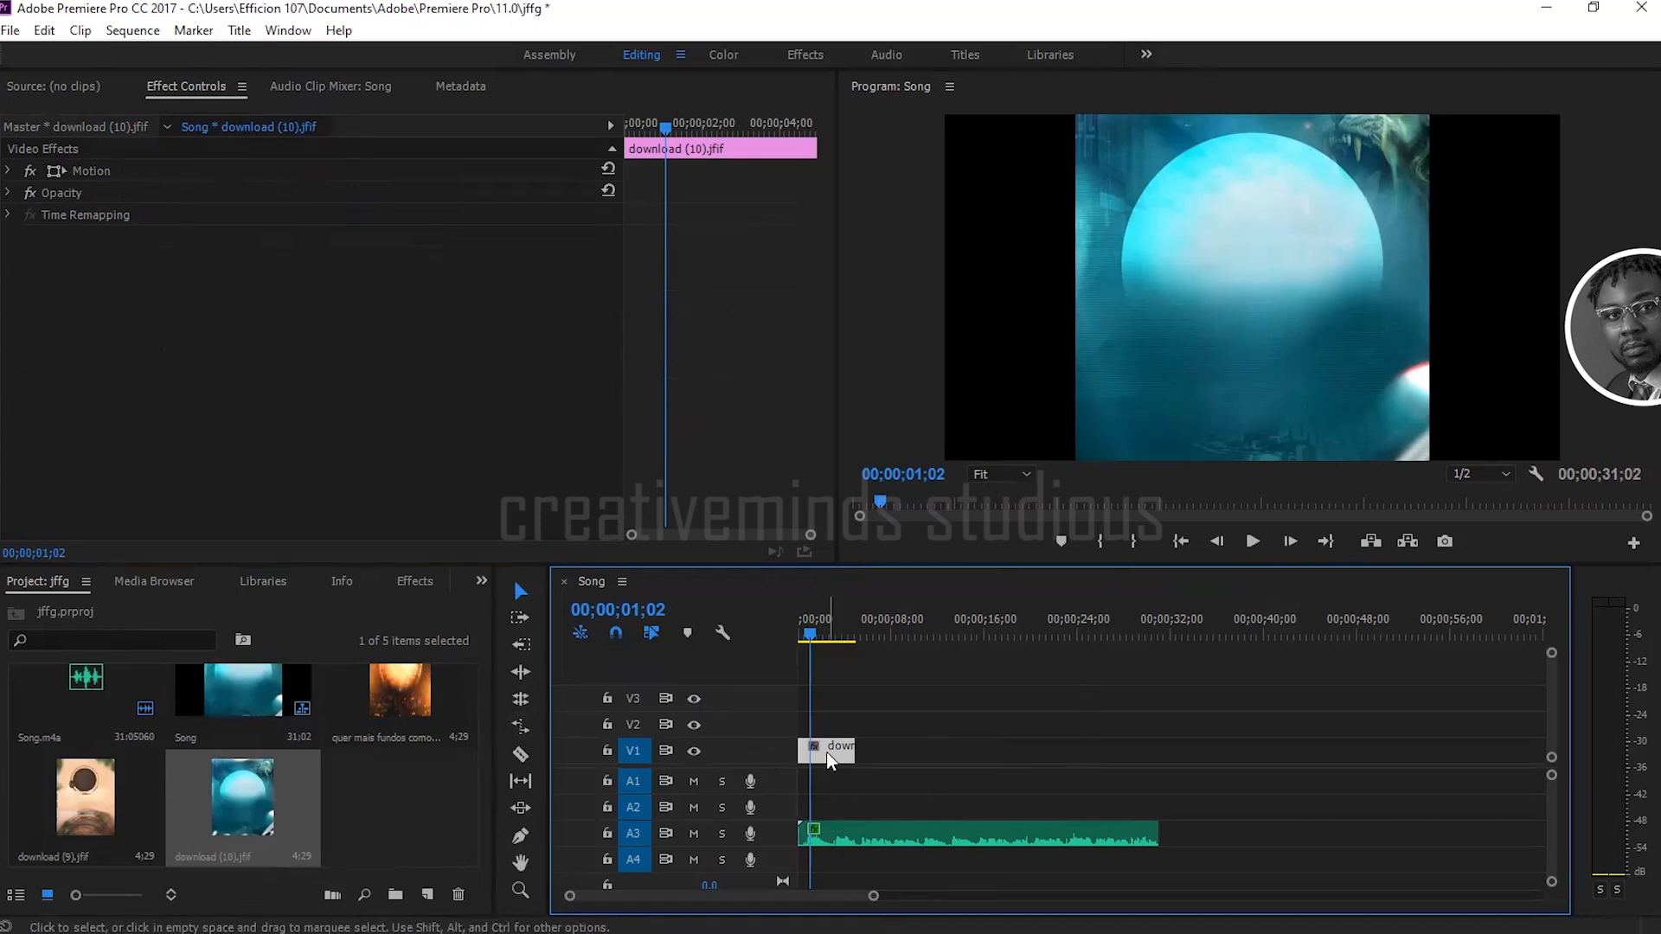
pyautogui.click(7, 172)
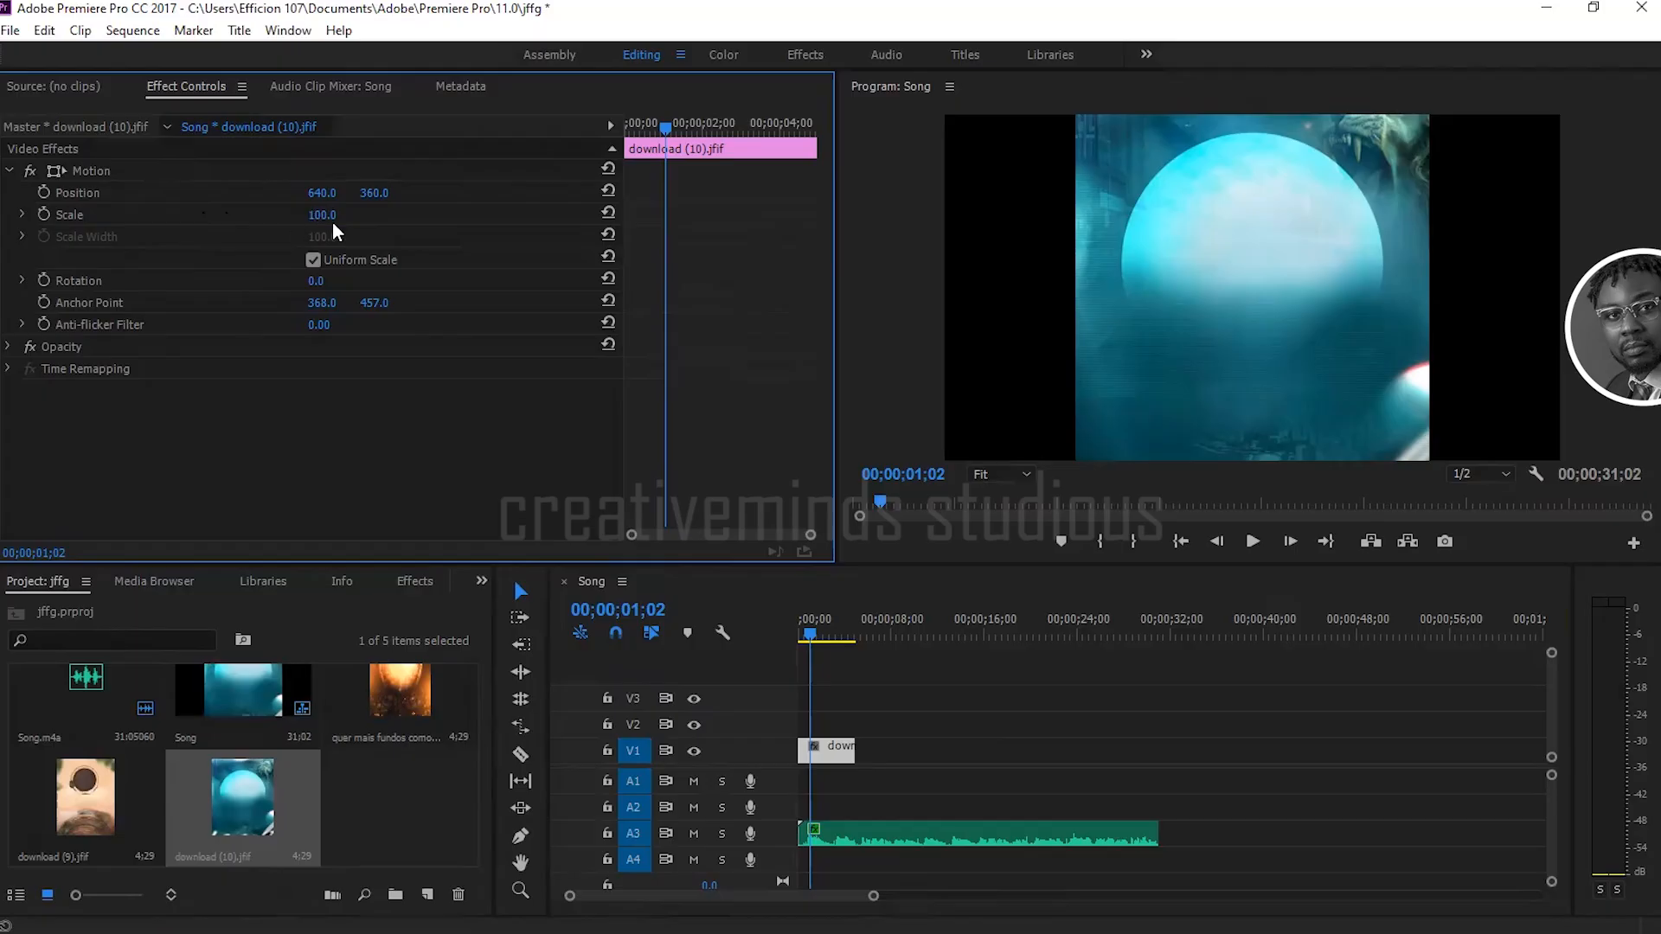
pyautogui.moveTo(320, 218); pyautogui.dragTo(387, 218)
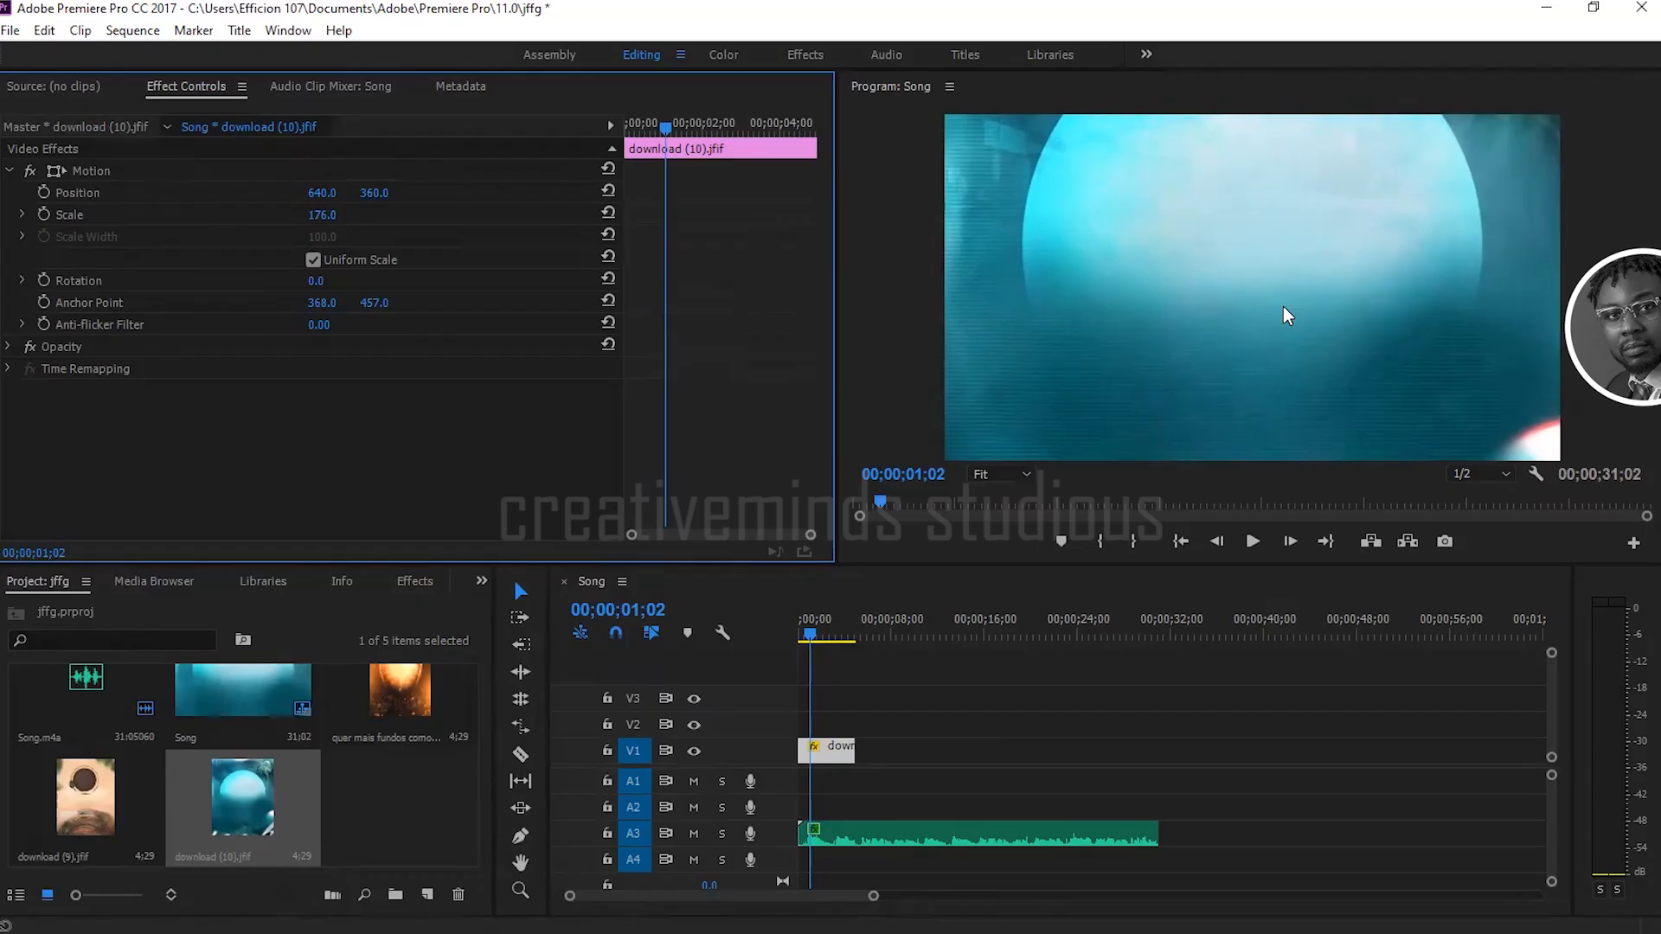
pyautogui.click(10, 171)
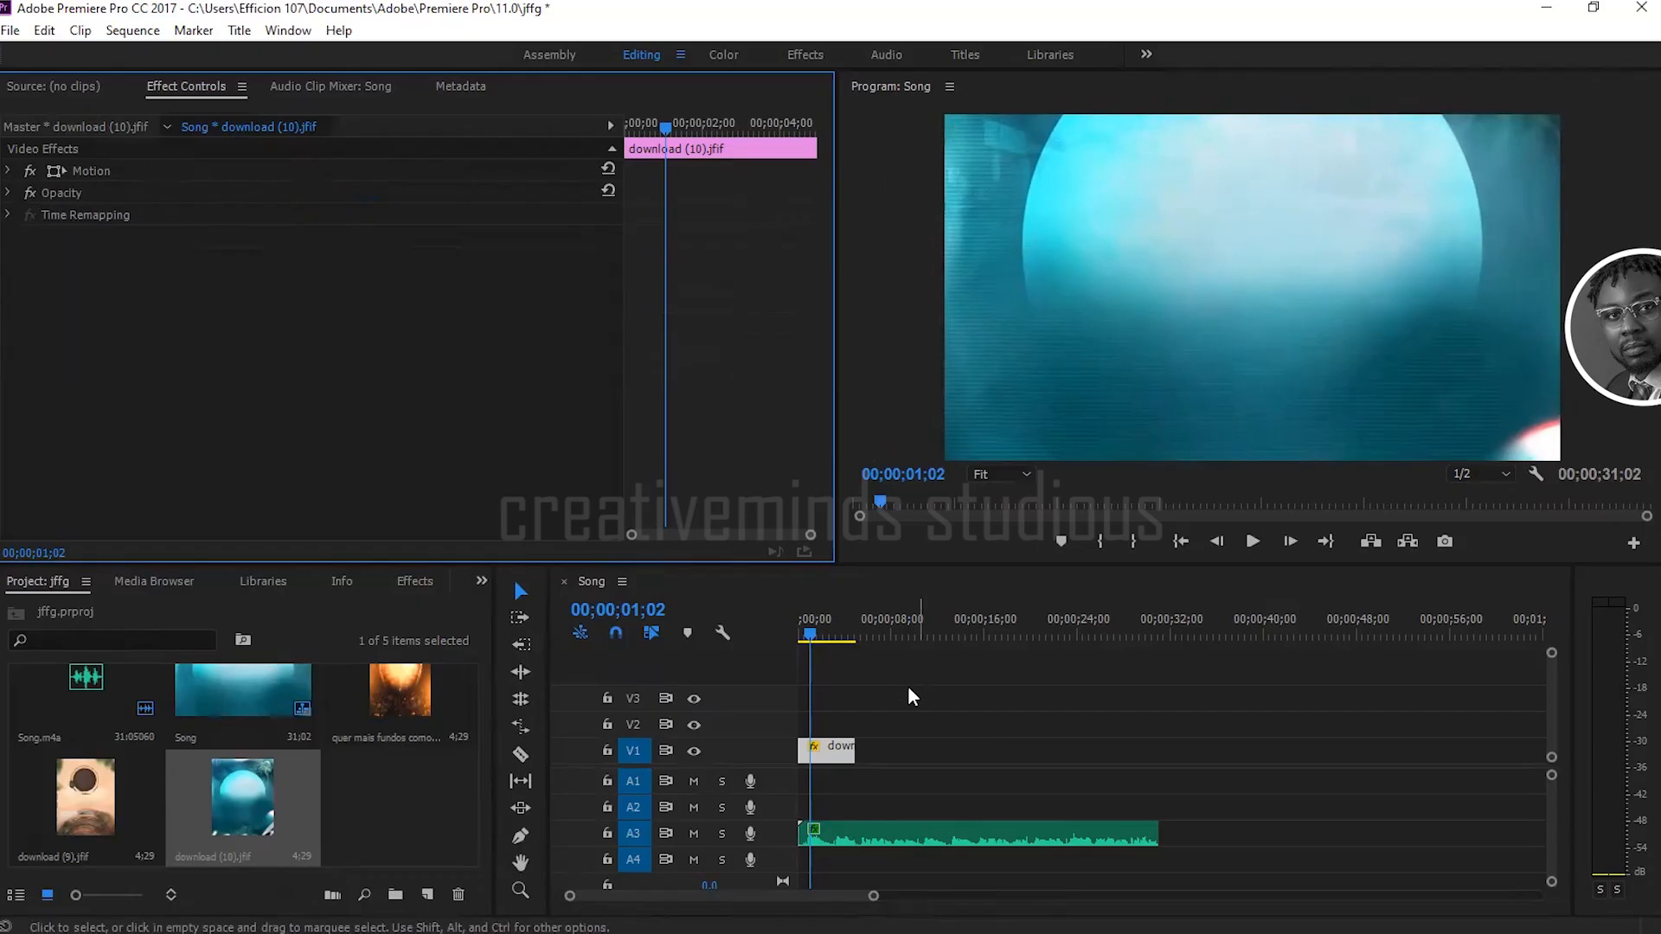
# Step: Move the playhead to 00;00;01;16 and collapse the Audio Effects folder in the effects library
pyautogui.moveTo(814, 631)
pyautogui.mouseDown()
pyautogui.moveTo(849, 637)
pyautogui.moveTo(815, 636)
pyautogui.mouseUp()
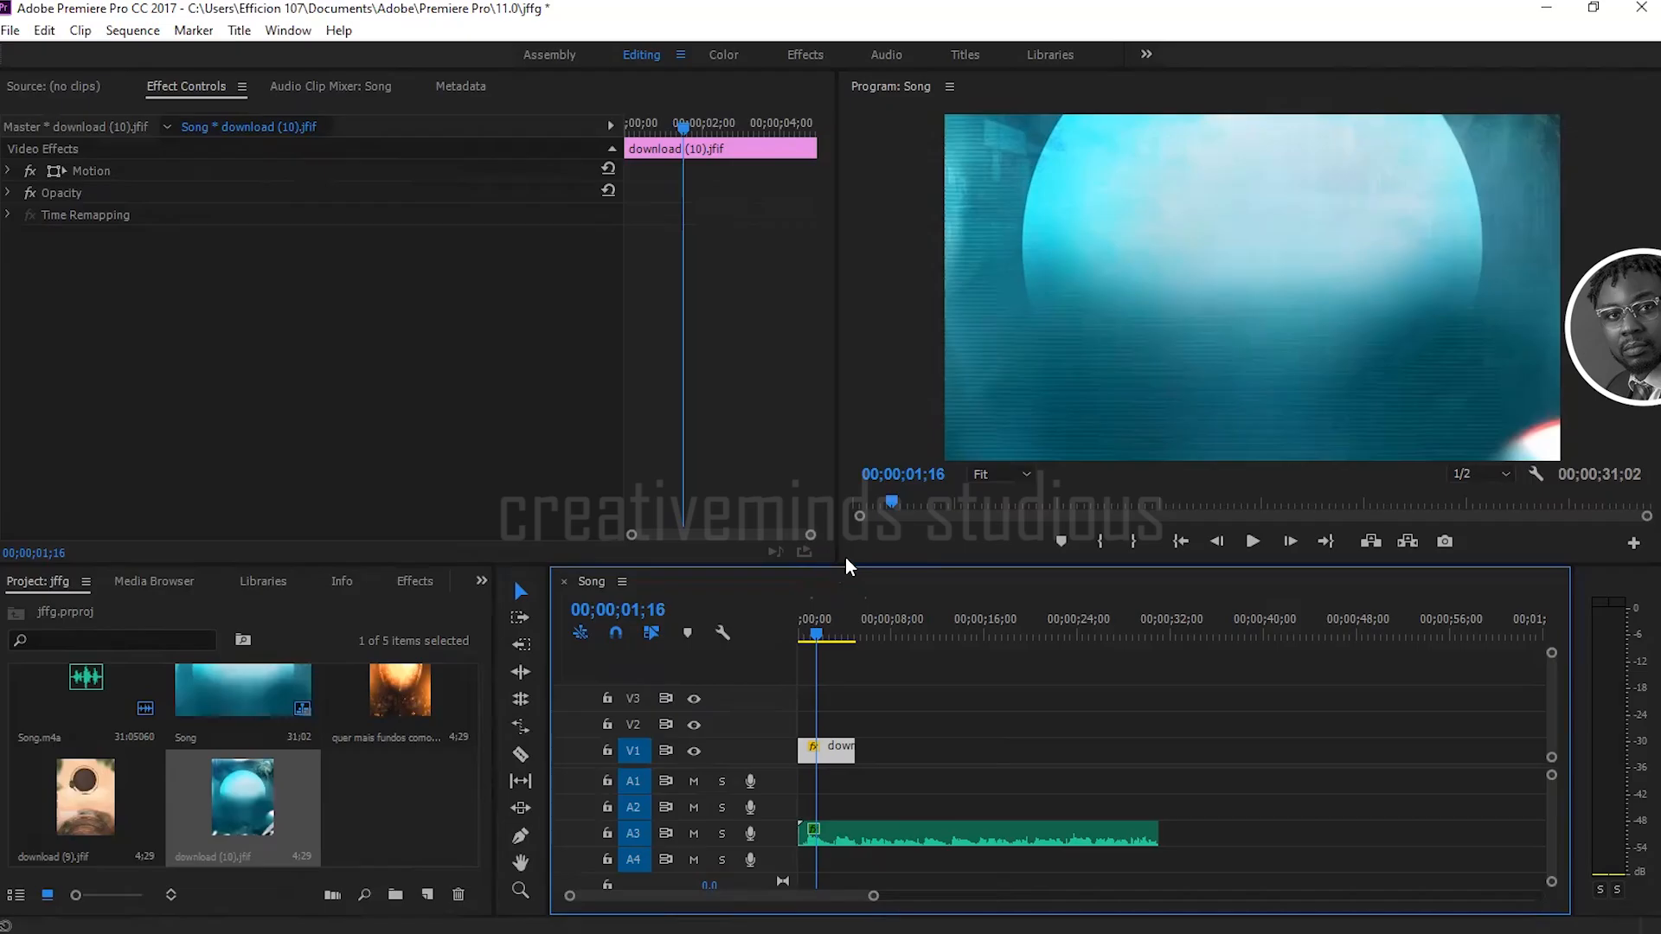
pyautogui.click(408, 583)
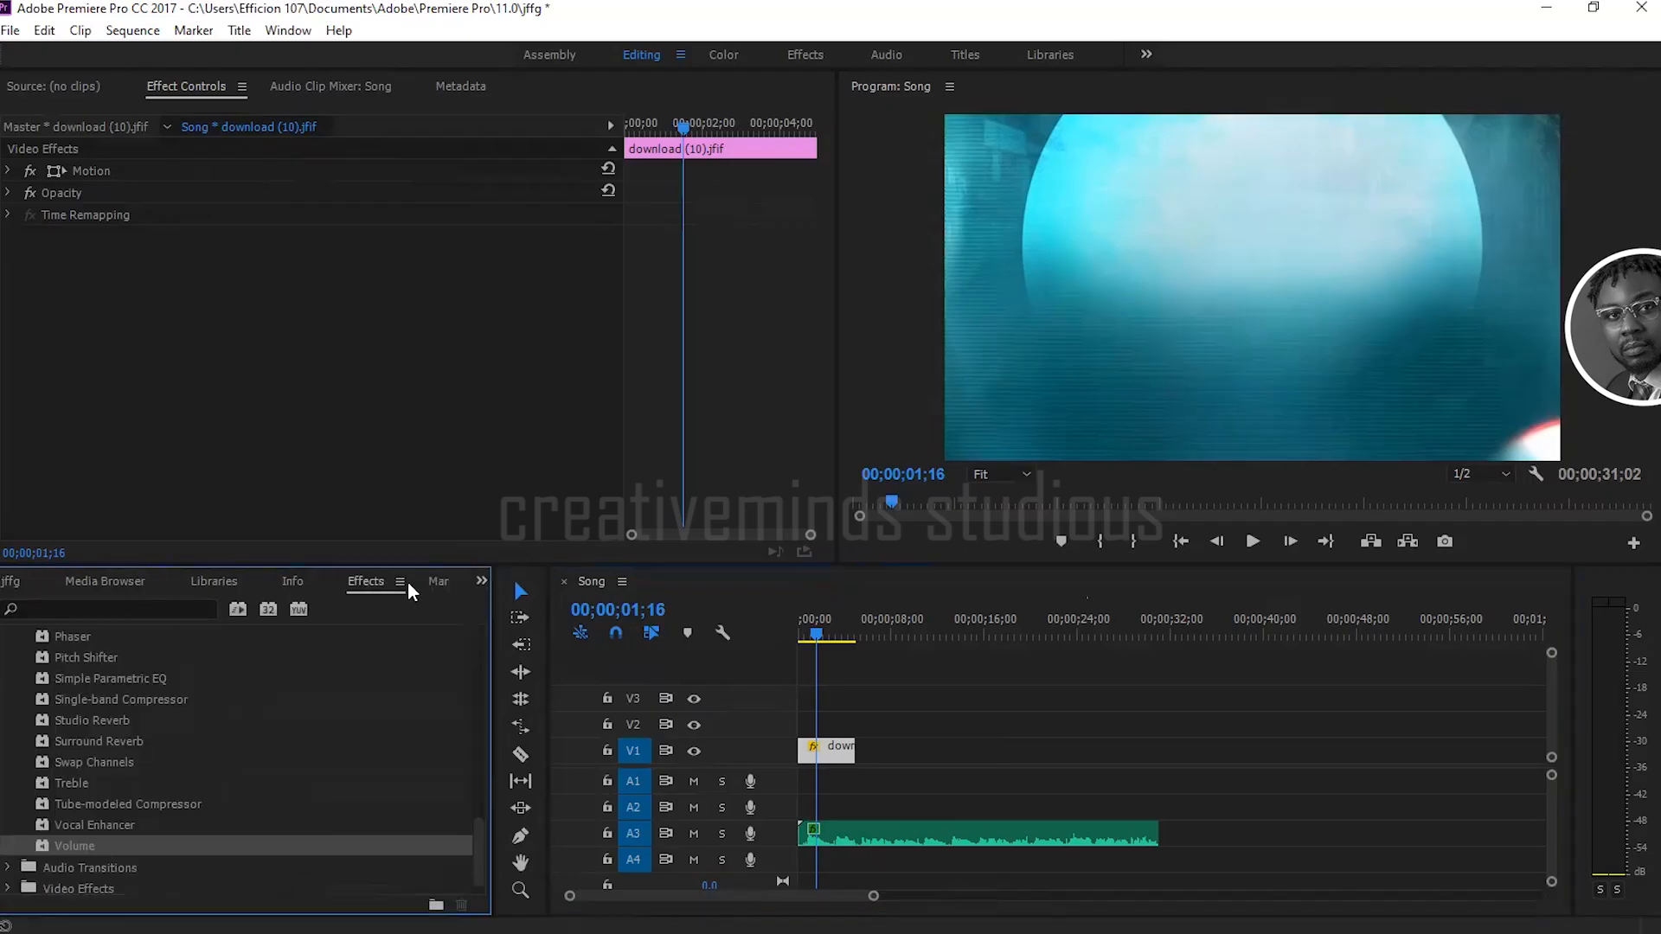
pyautogui.scroll(2, 85, 767)
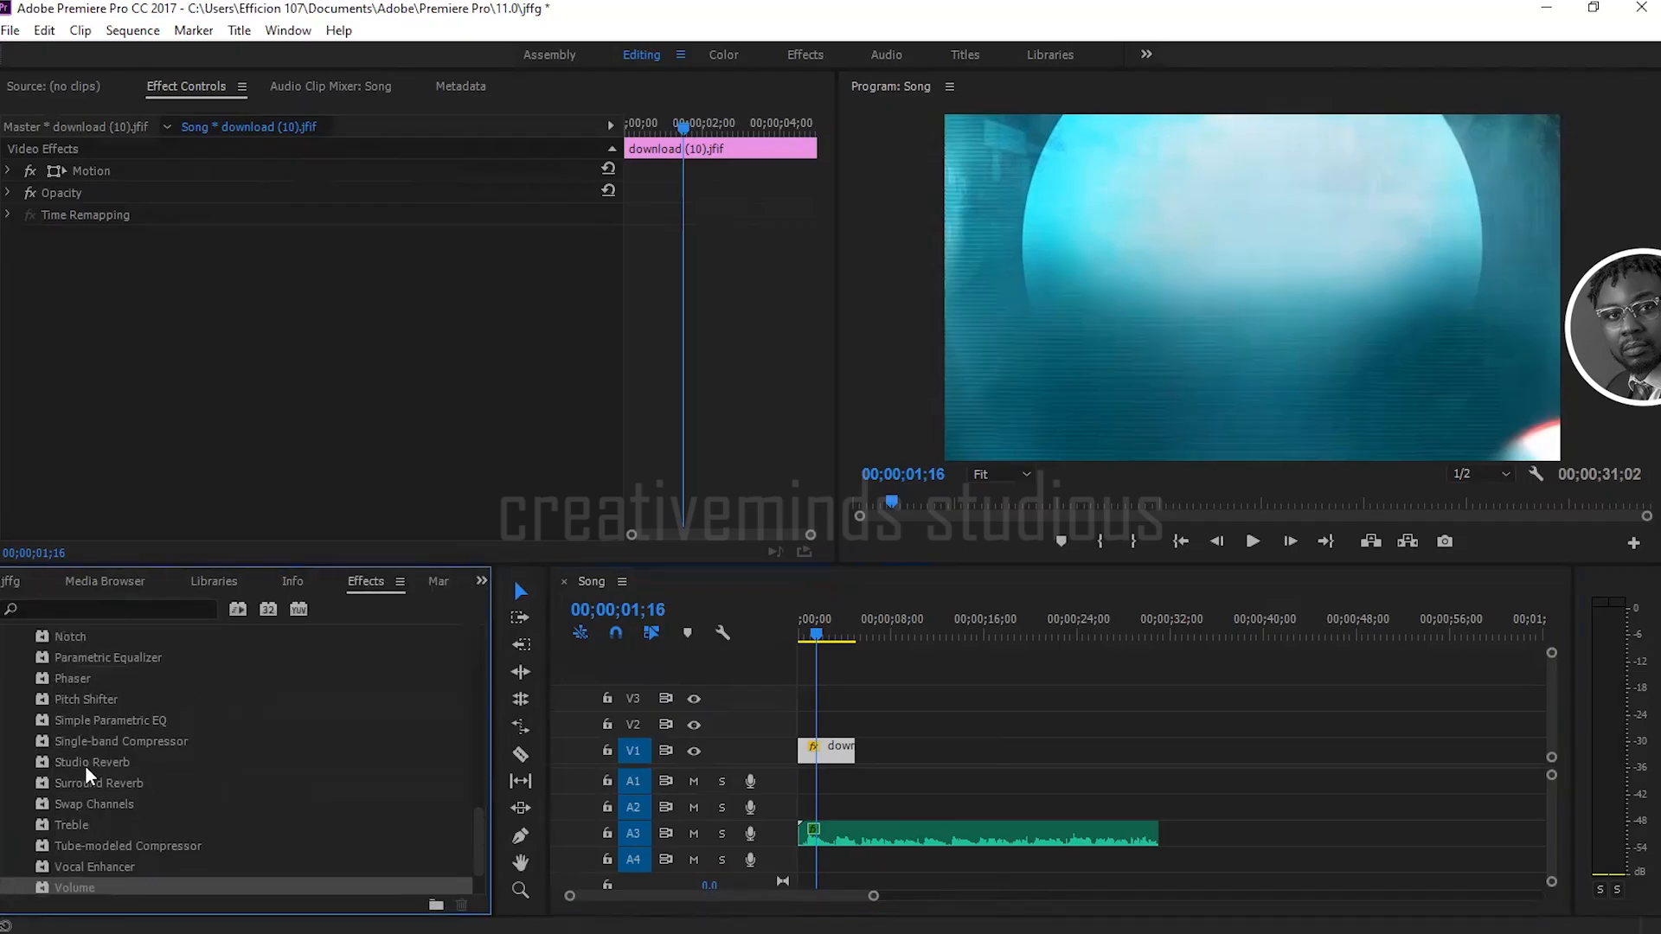
pyautogui.scroll(5, 84, 765)
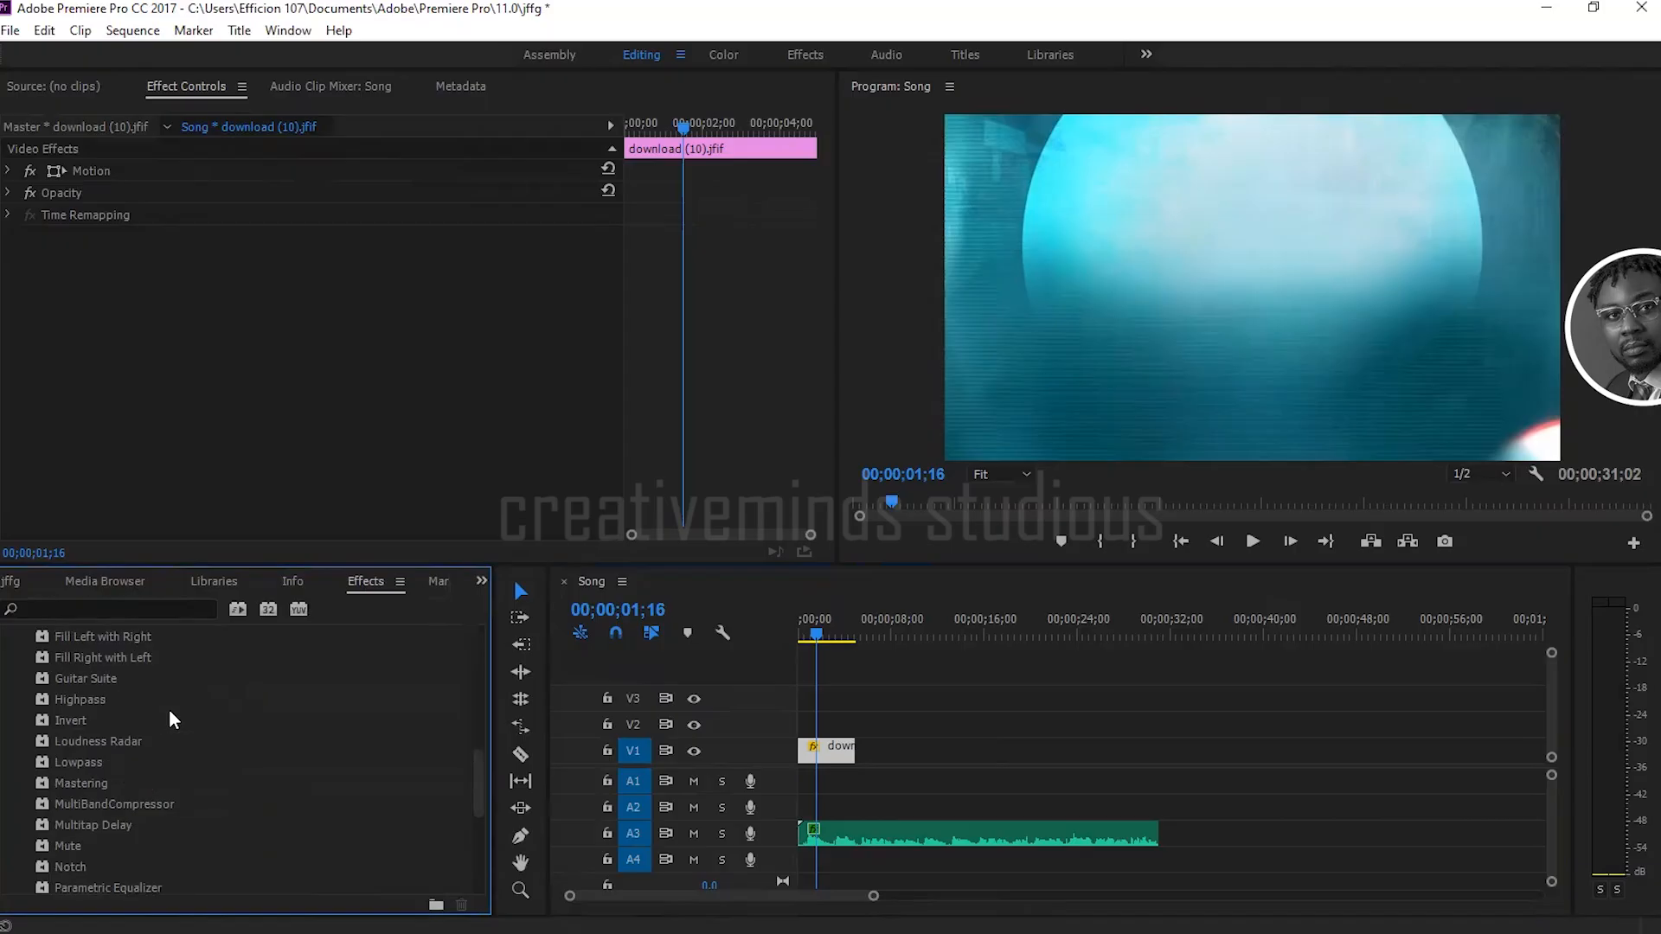
pyautogui.moveTo(484, 768); pyautogui.dragTo(484, 654)
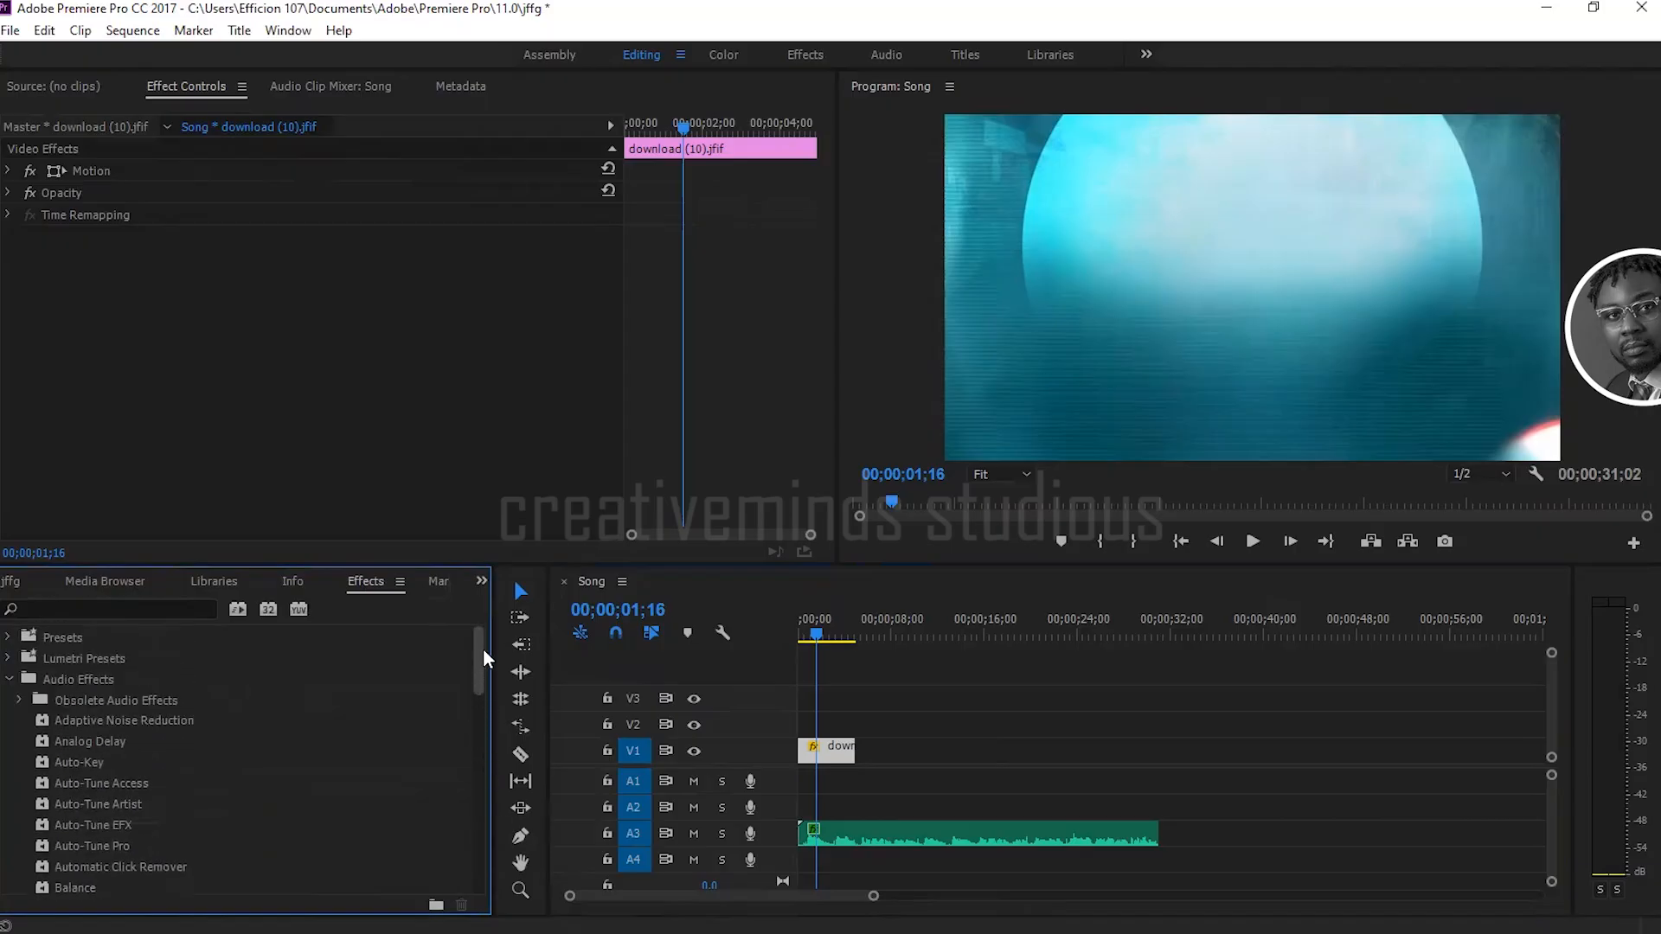
pyautogui.click(8, 679)
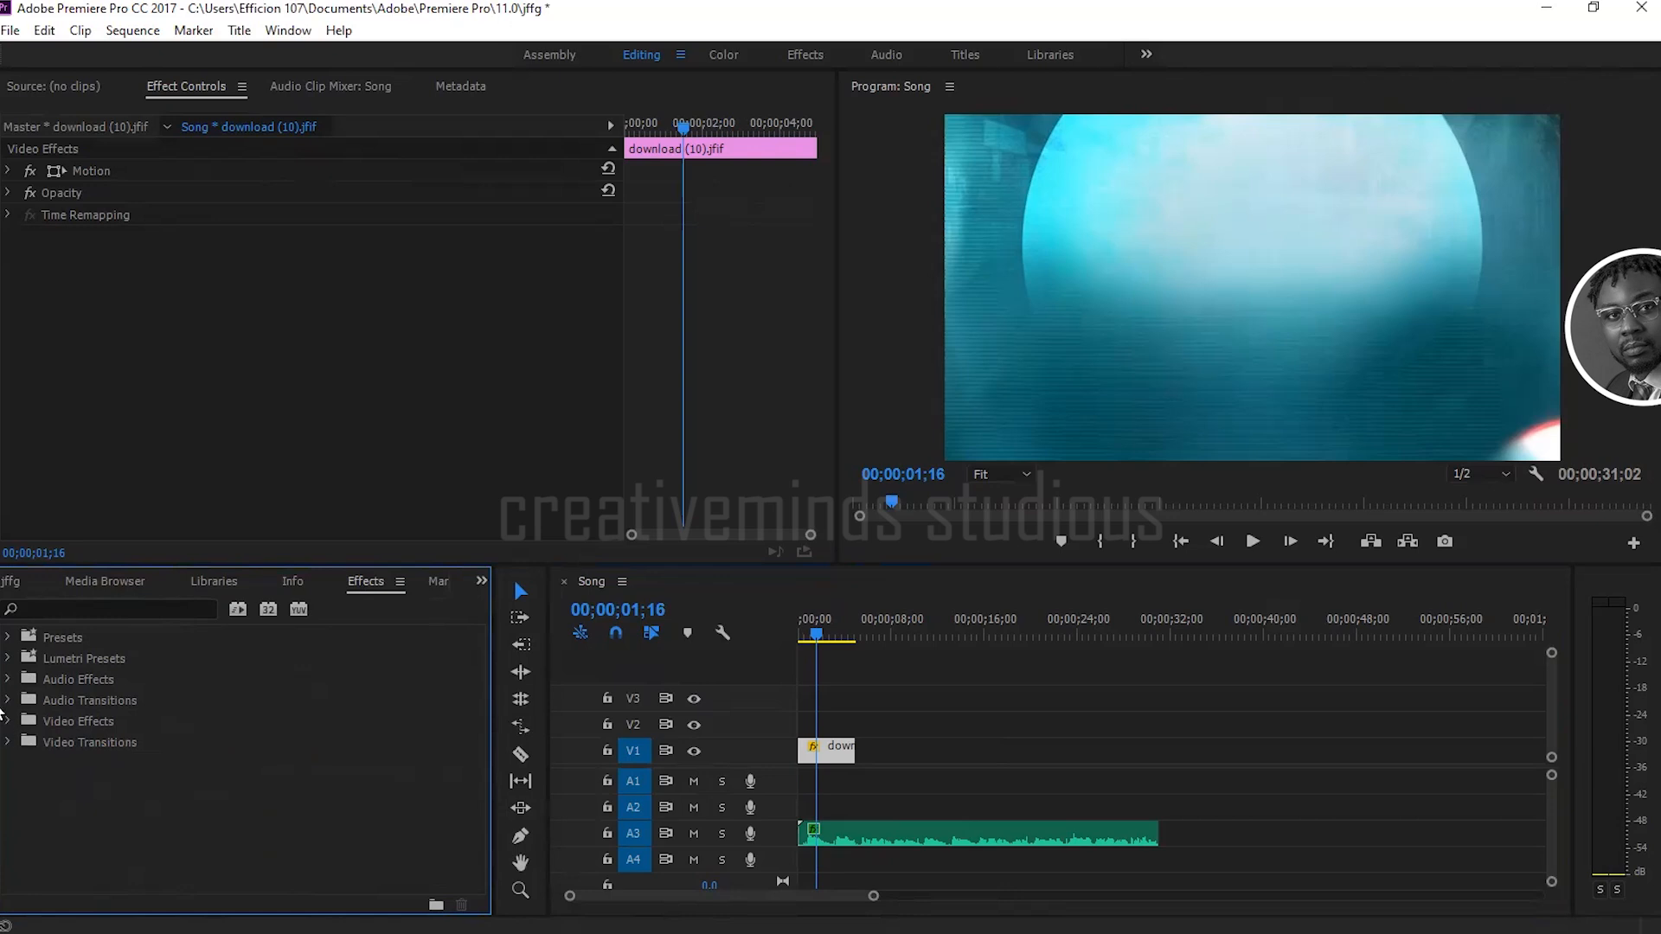
# Step: Search the effects library for "tint", look at where the effect is filed and clear the search
pyautogui.click(57, 610)
pyautogui.write('tint')
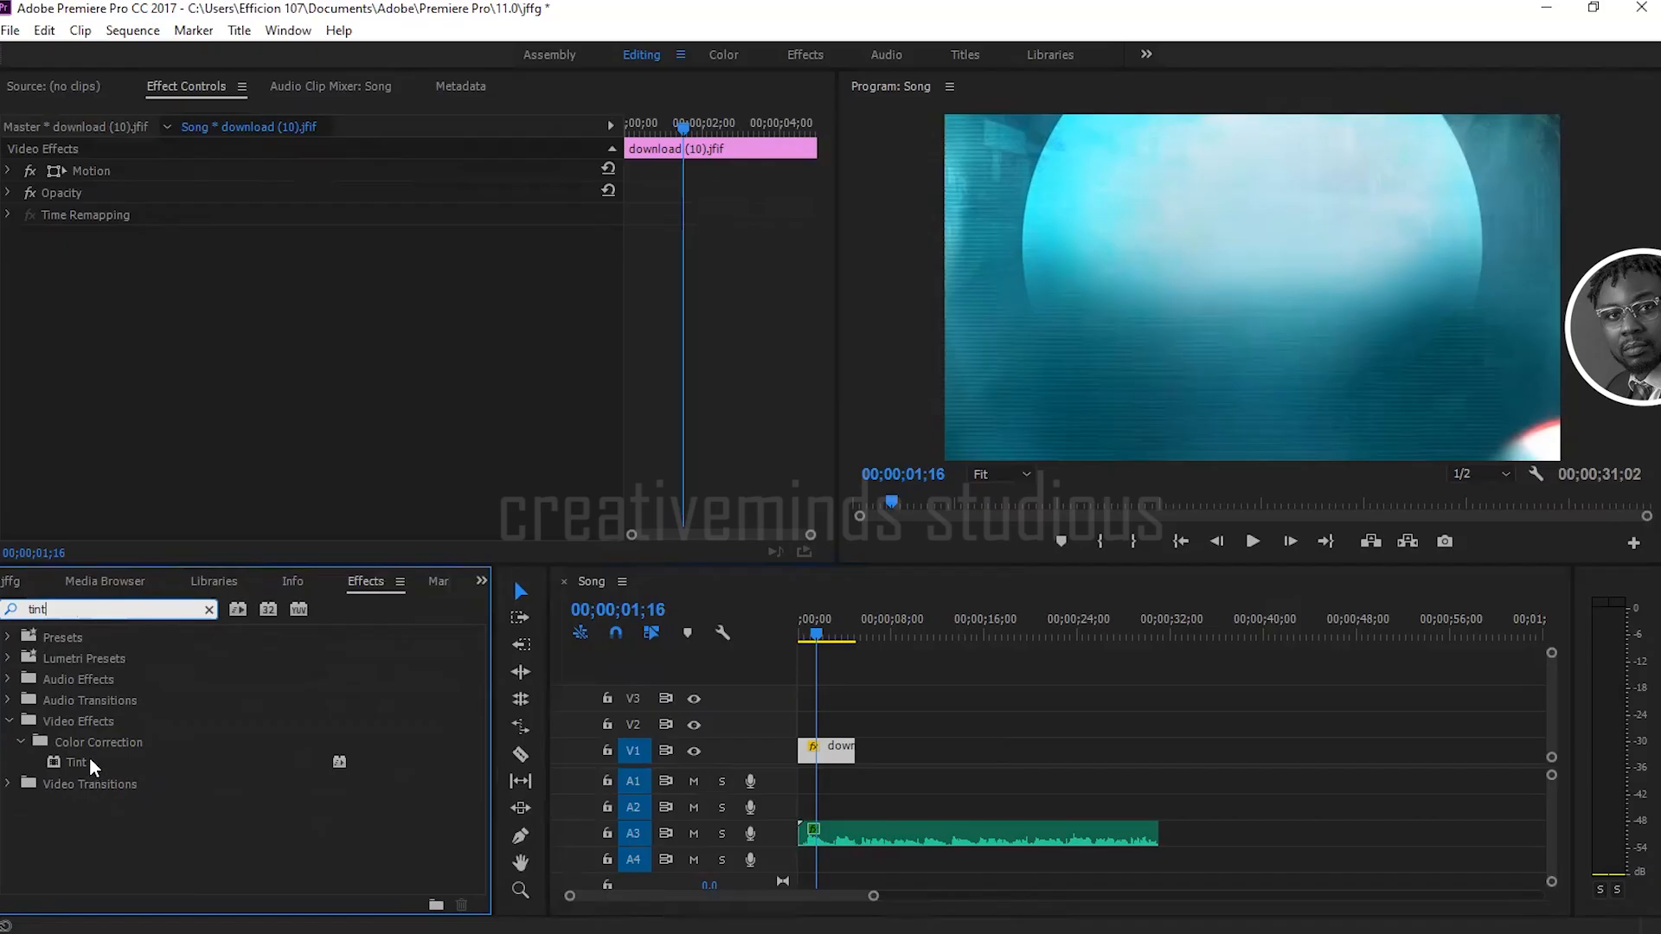
pyautogui.moveTo(73, 610); pyautogui.dragTo(8, 616)
pyautogui.press('BackSpace')
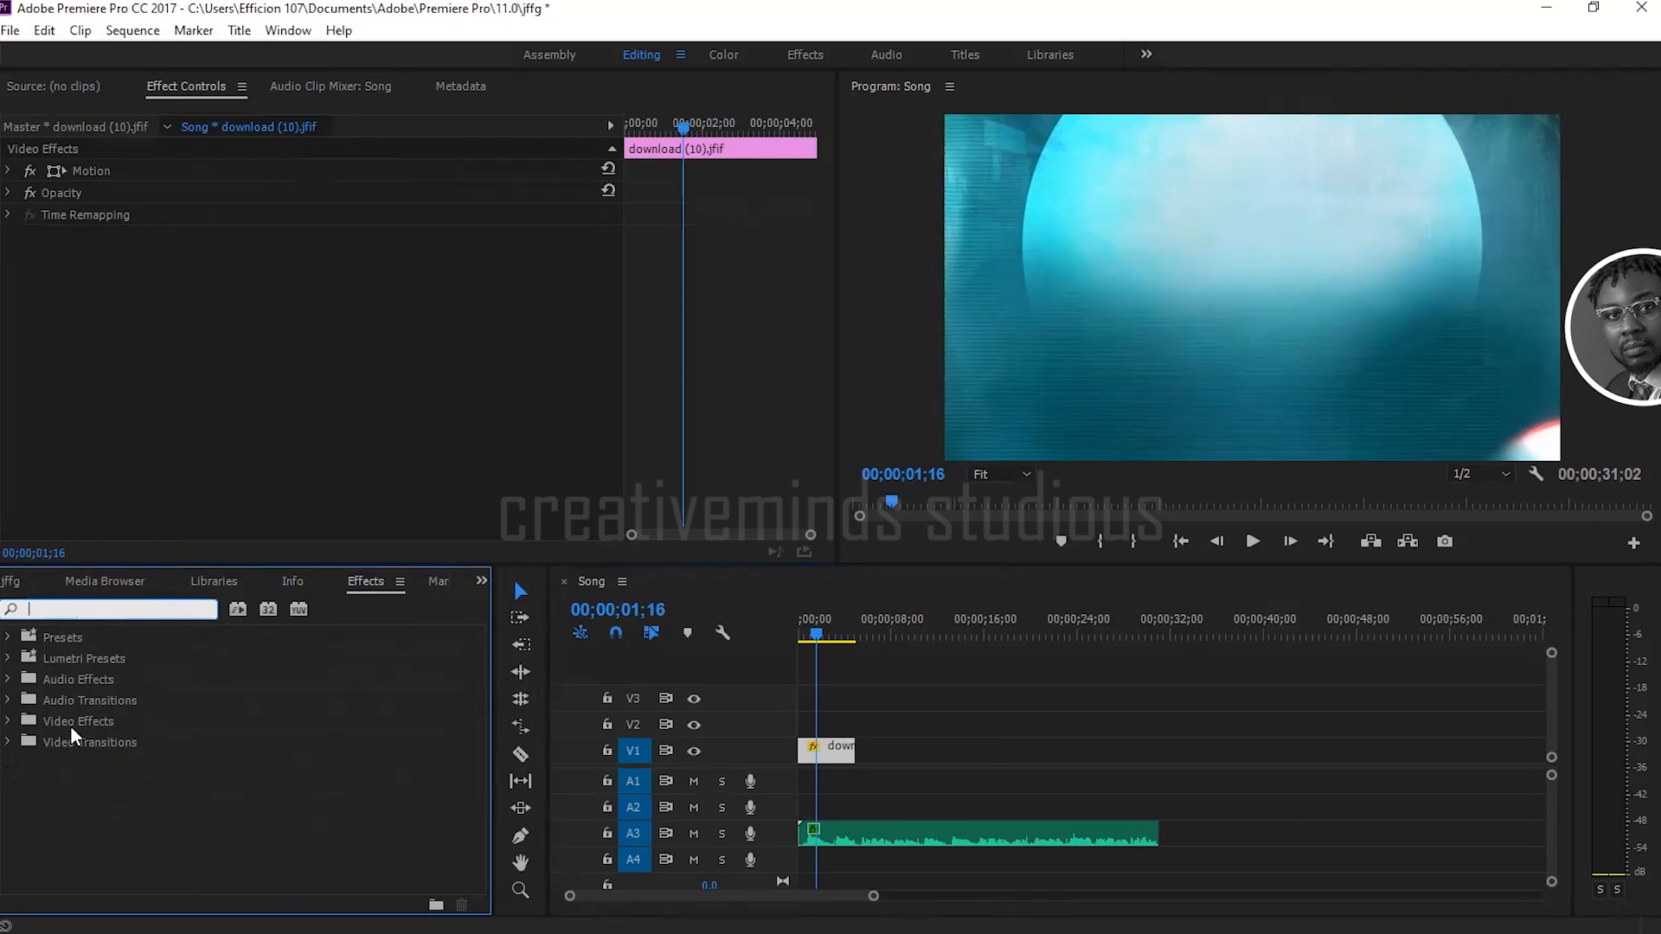
# Step: Apply the Tint effect from the Color Correction video effects to the download (10).jfif clip on V1
pyautogui.click(7, 722)
pyautogui.scroll(-3, 70, 824)
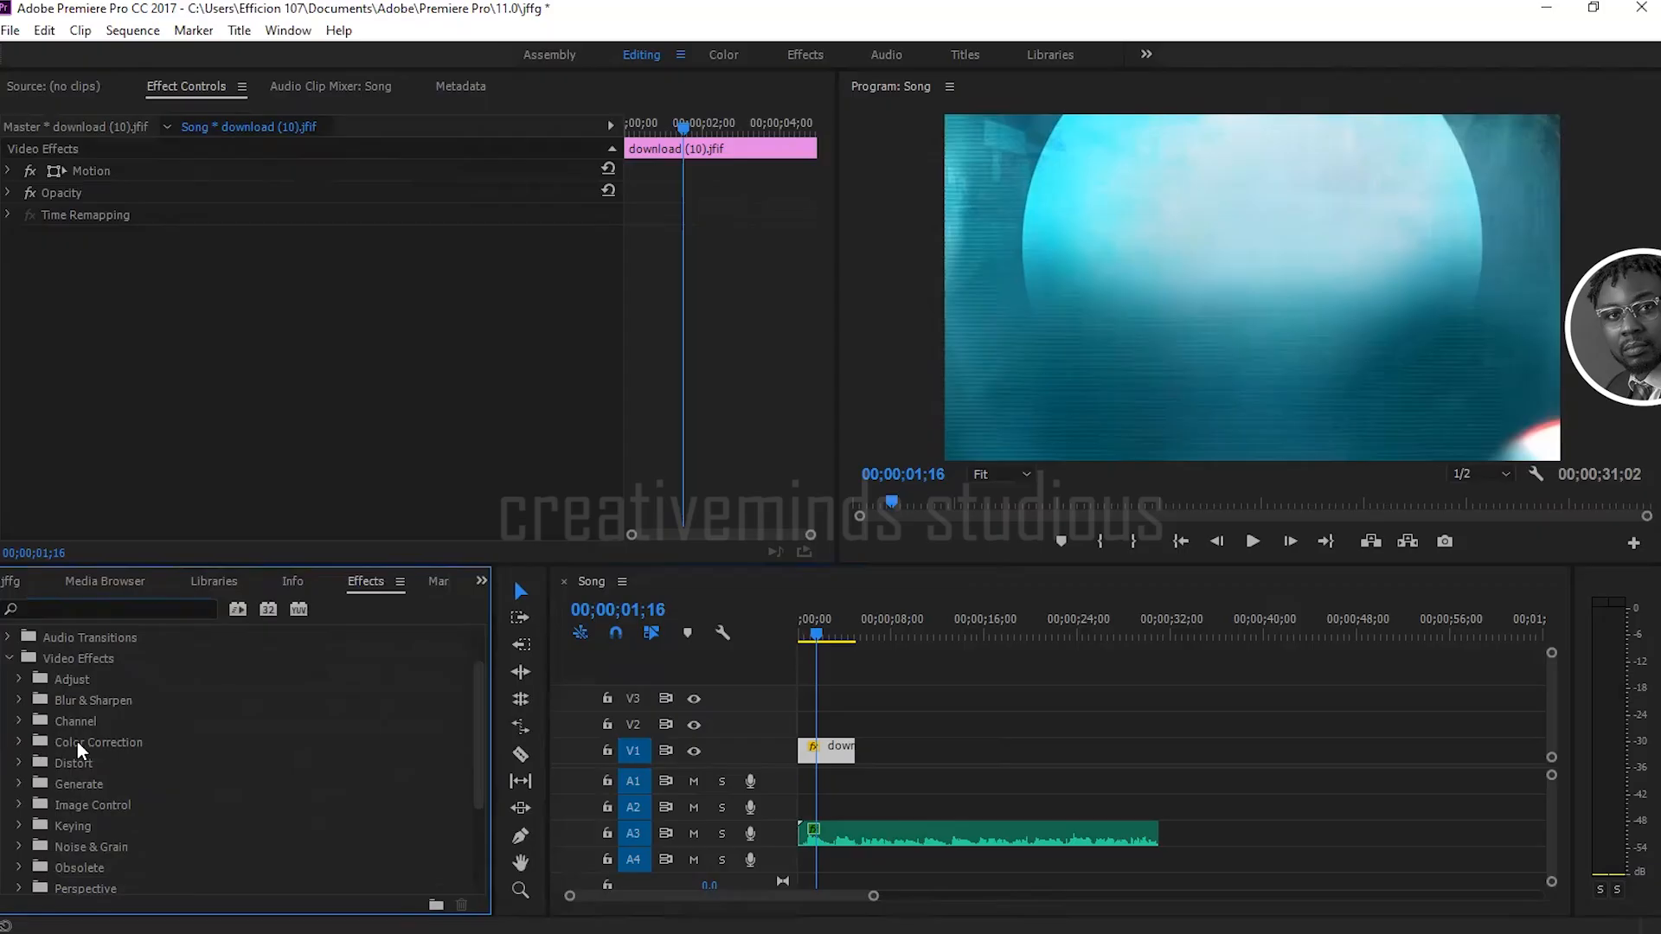
pyautogui.click(19, 743)
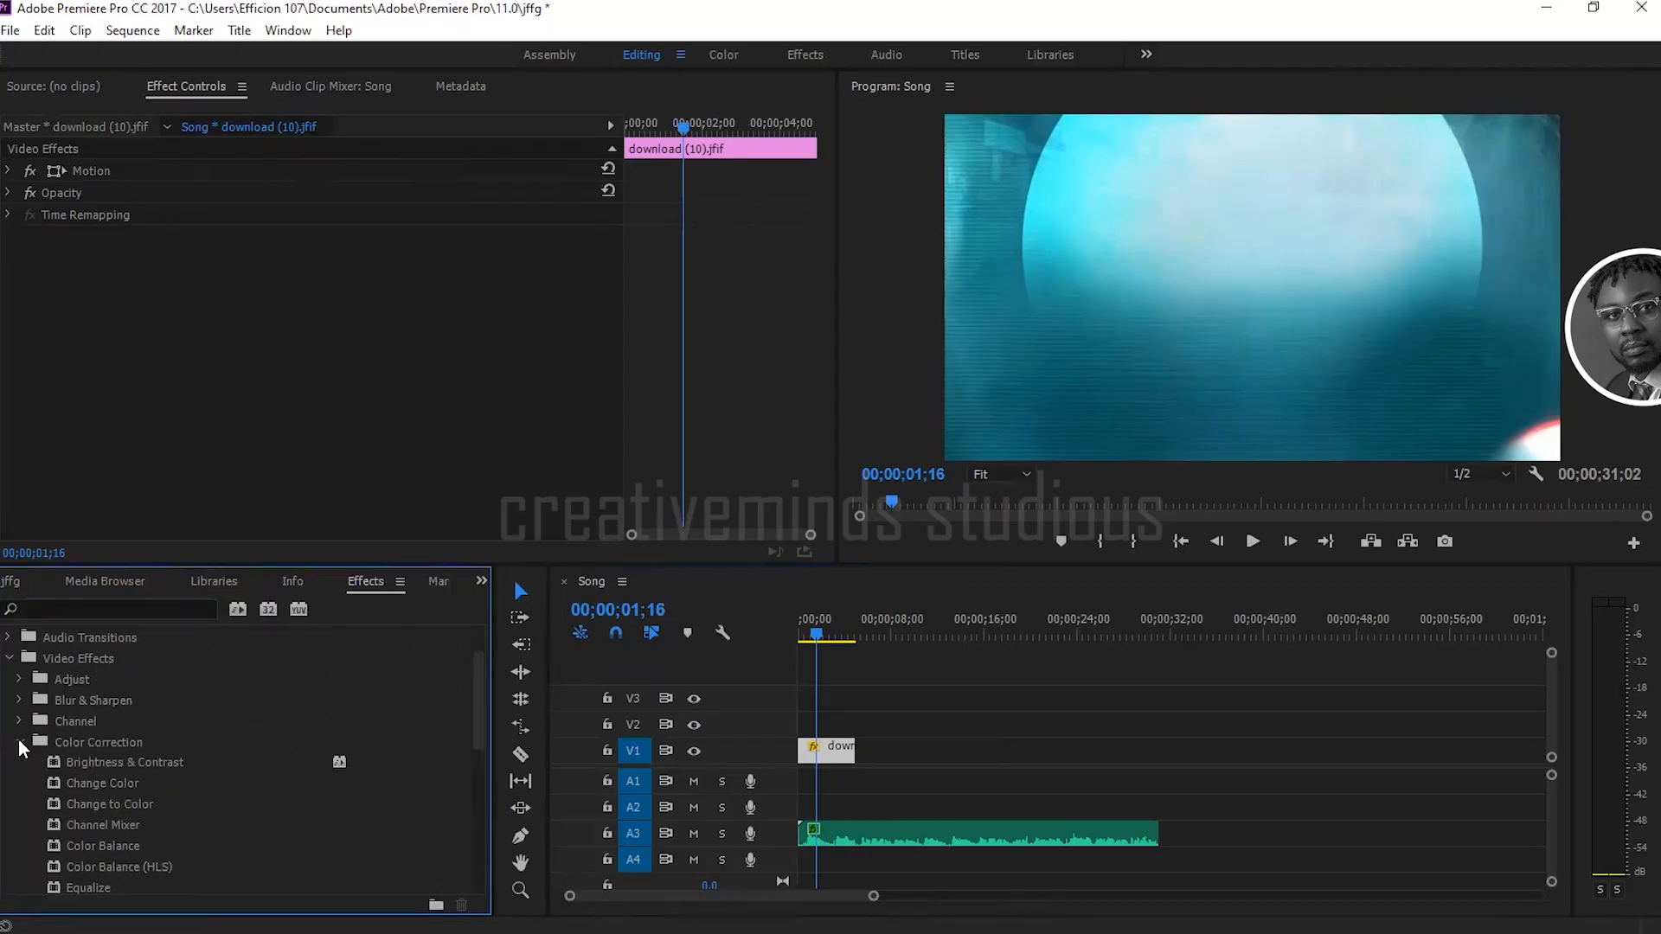
pyautogui.scroll(-2, 121, 815)
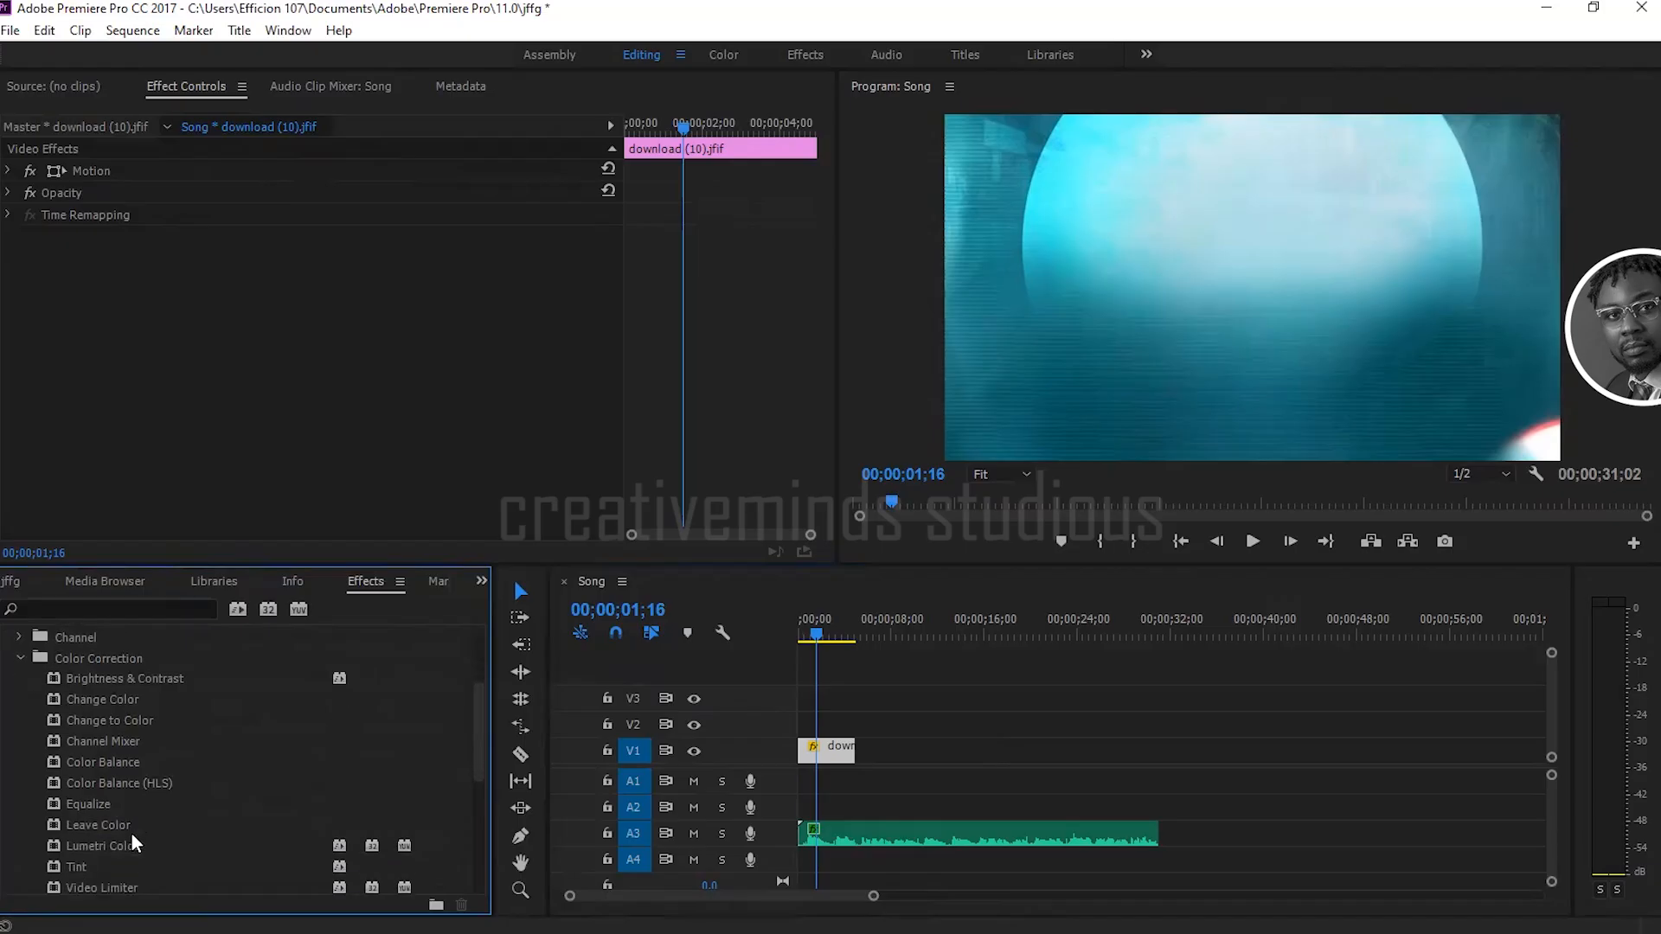
pyautogui.scroll(-1, 93, 861)
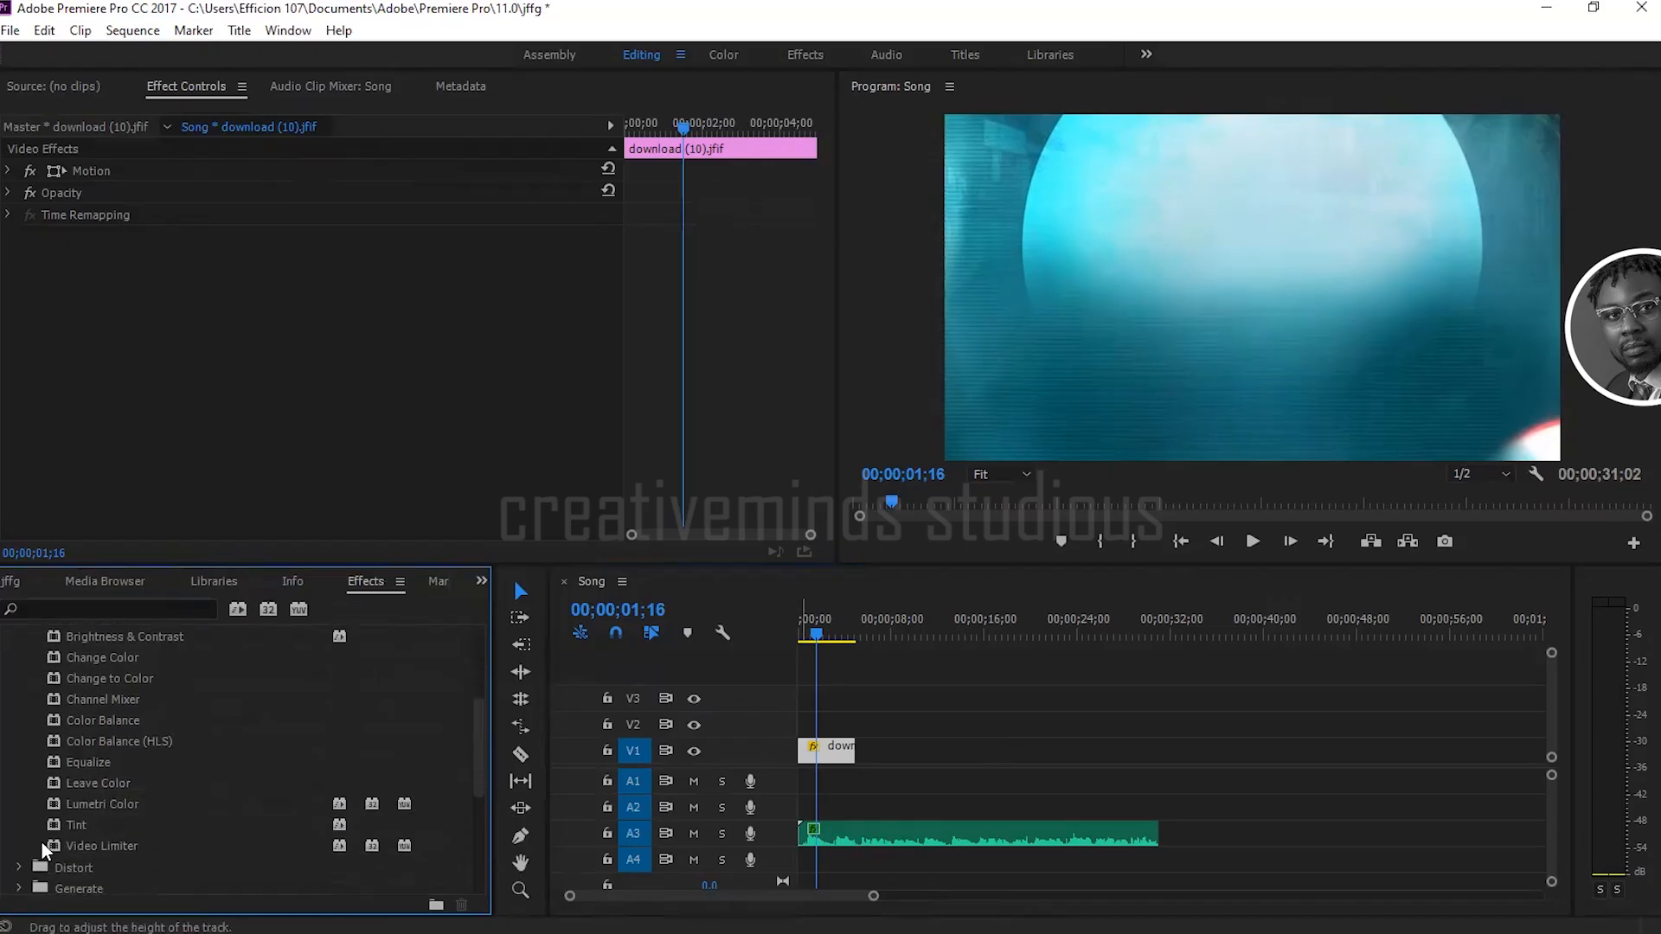
pyautogui.click(115, 824)
pyautogui.moveTo(114, 824); pyautogui.dragTo(838, 755)
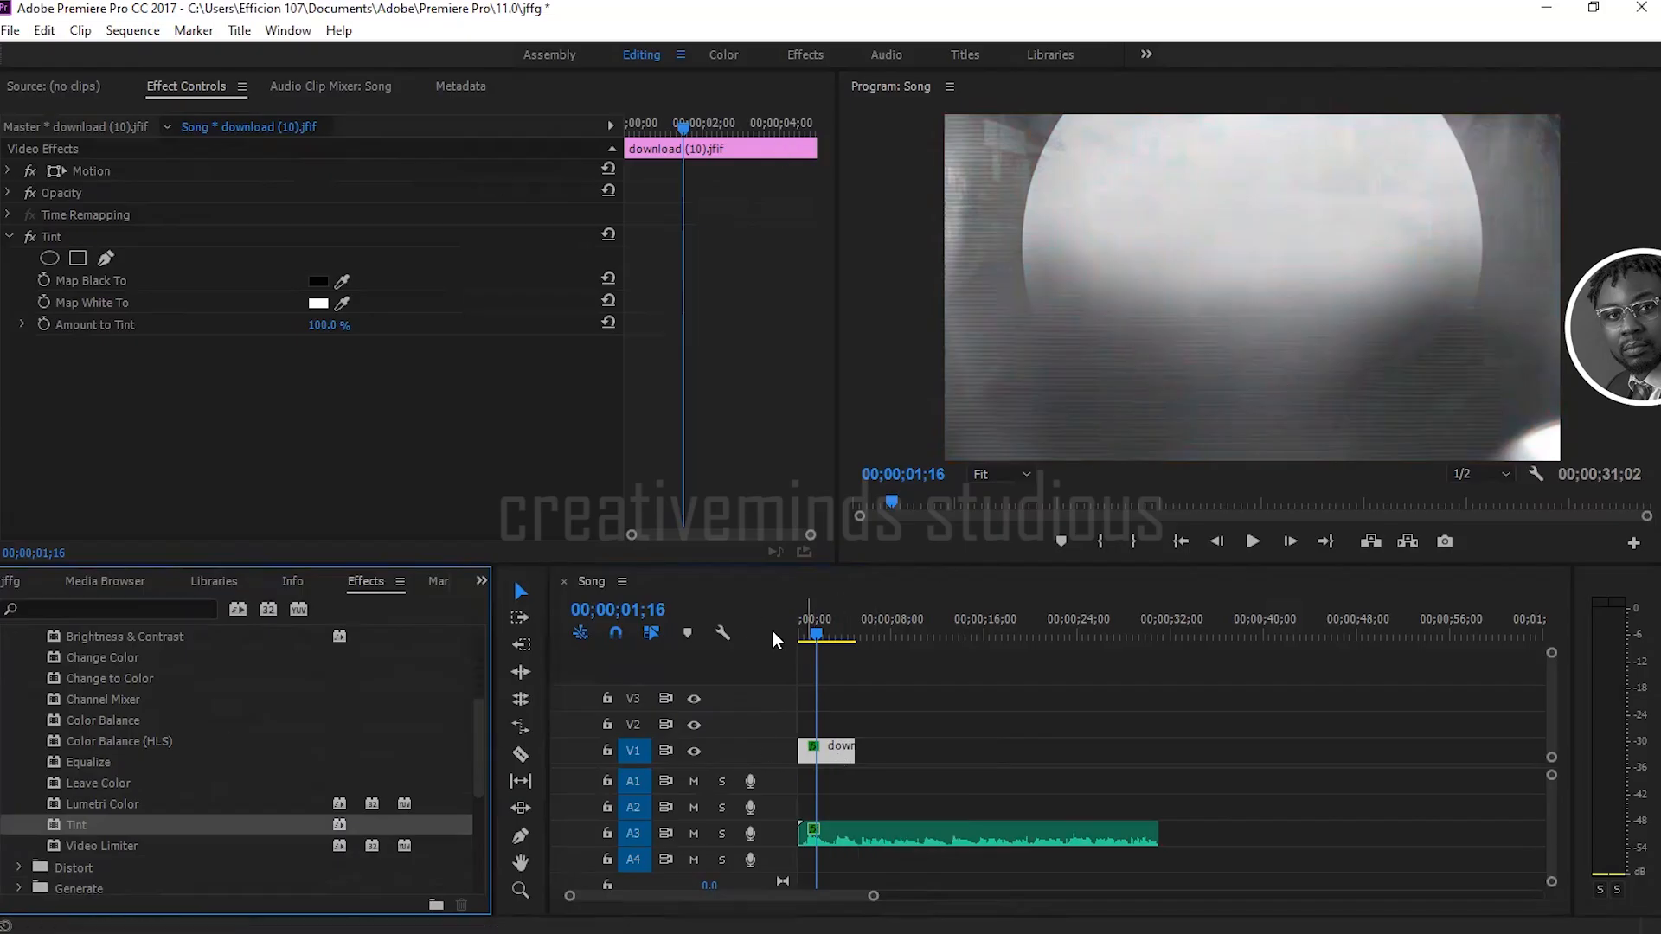
# Step: Move the playhead to 00;00;02;02 and toggle the Tint effect to compare the image, leaving it switched off and collapsed
pyautogui.click(803, 637)
pyautogui.moveTo(803, 637)
pyautogui.mouseDown()
pyautogui.moveTo(839, 636)
pyautogui.moveTo(822, 636)
pyautogui.mouseUp()
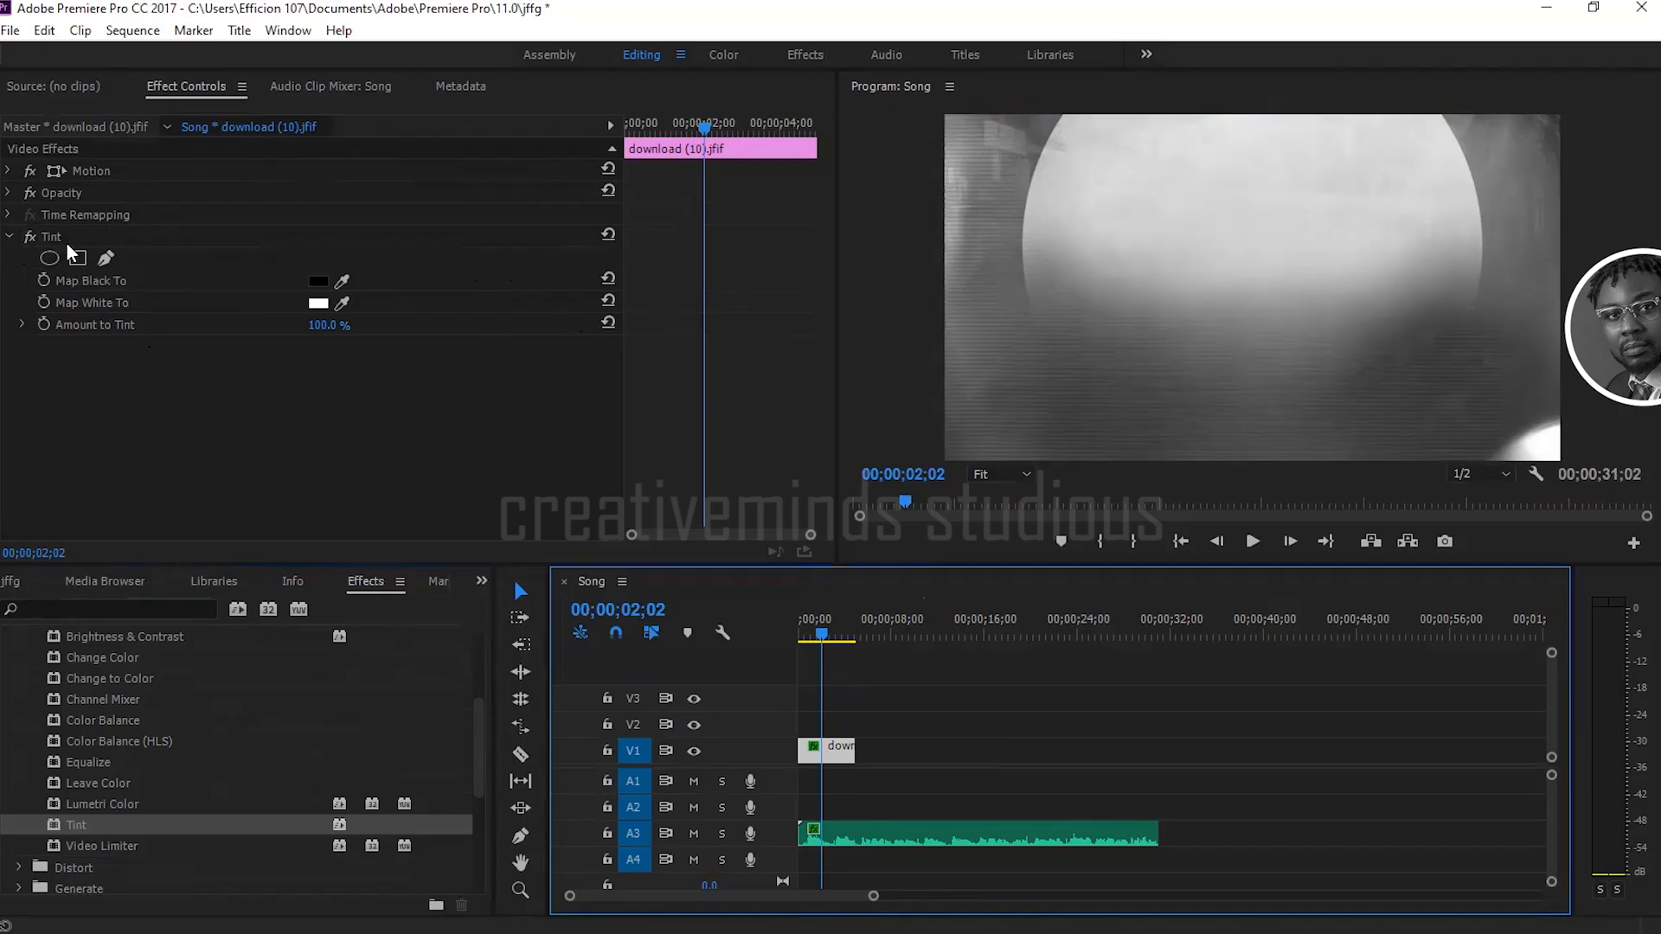
pyautogui.click(29, 235)
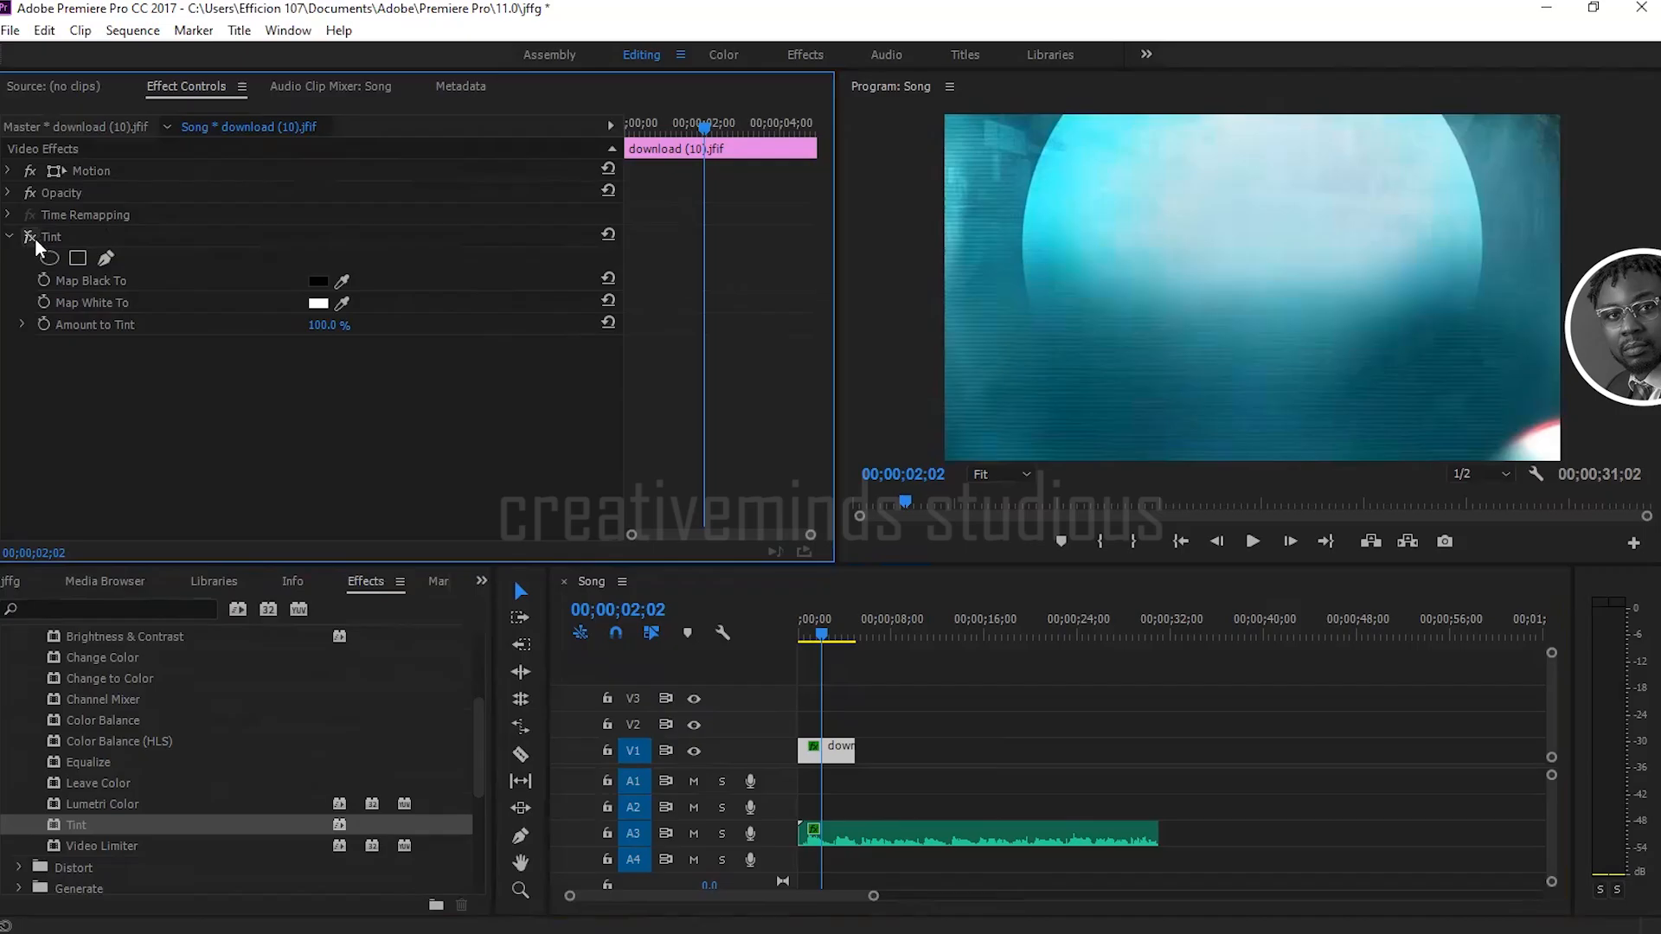
pyautogui.click(29, 235)
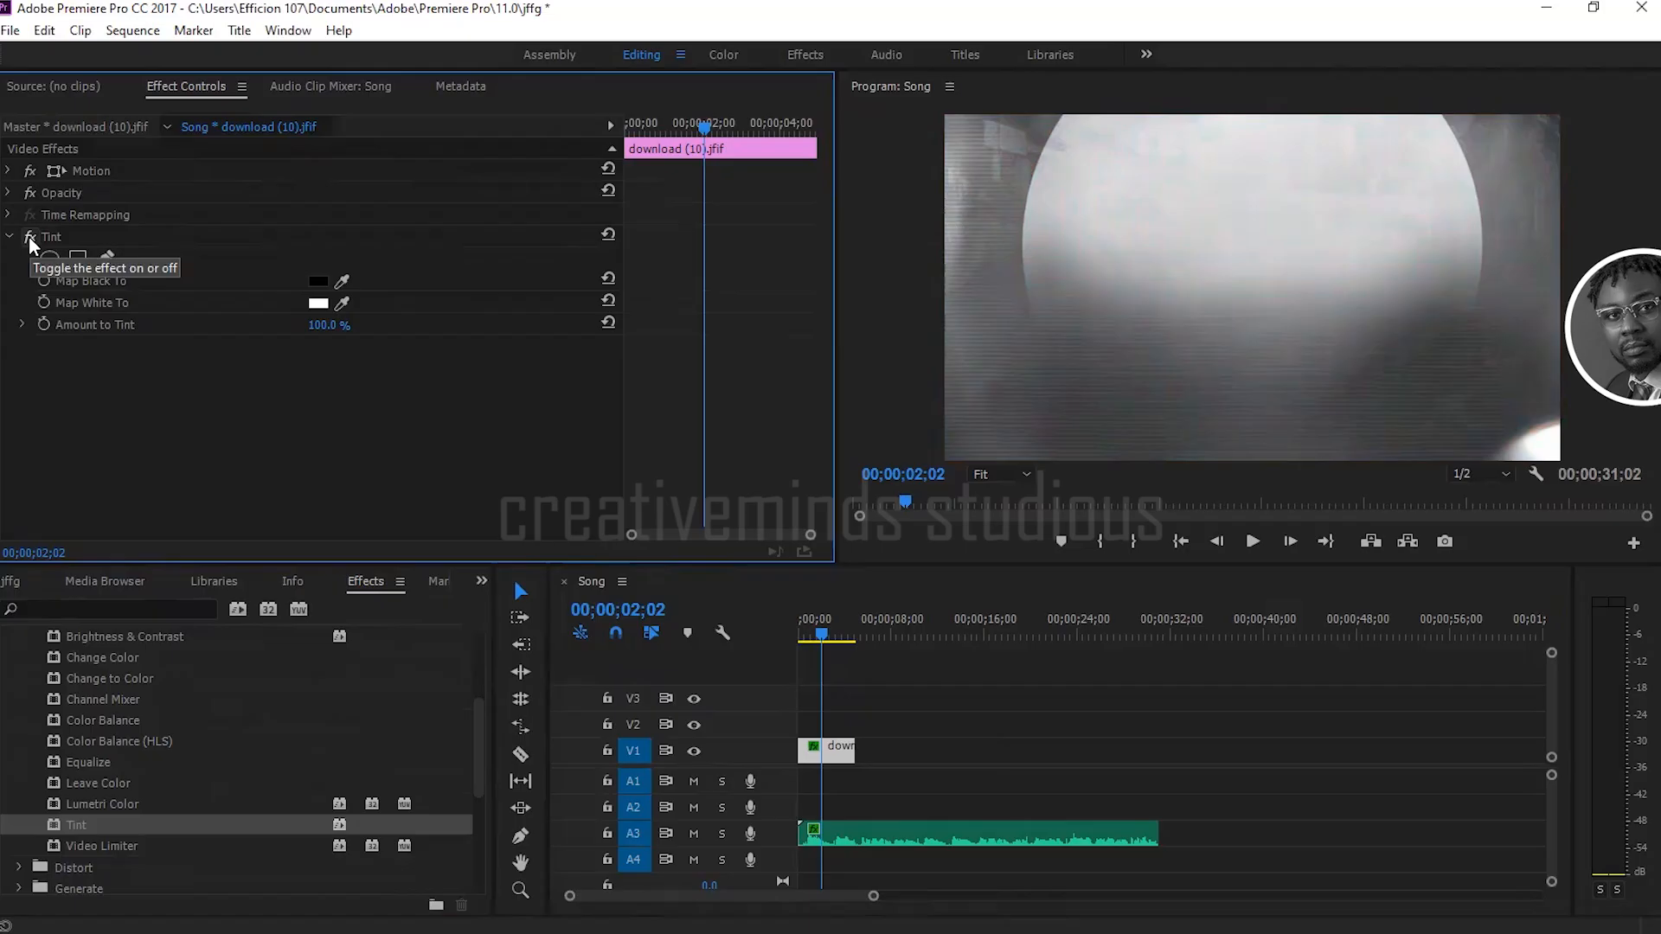
pyautogui.click(29, 236)
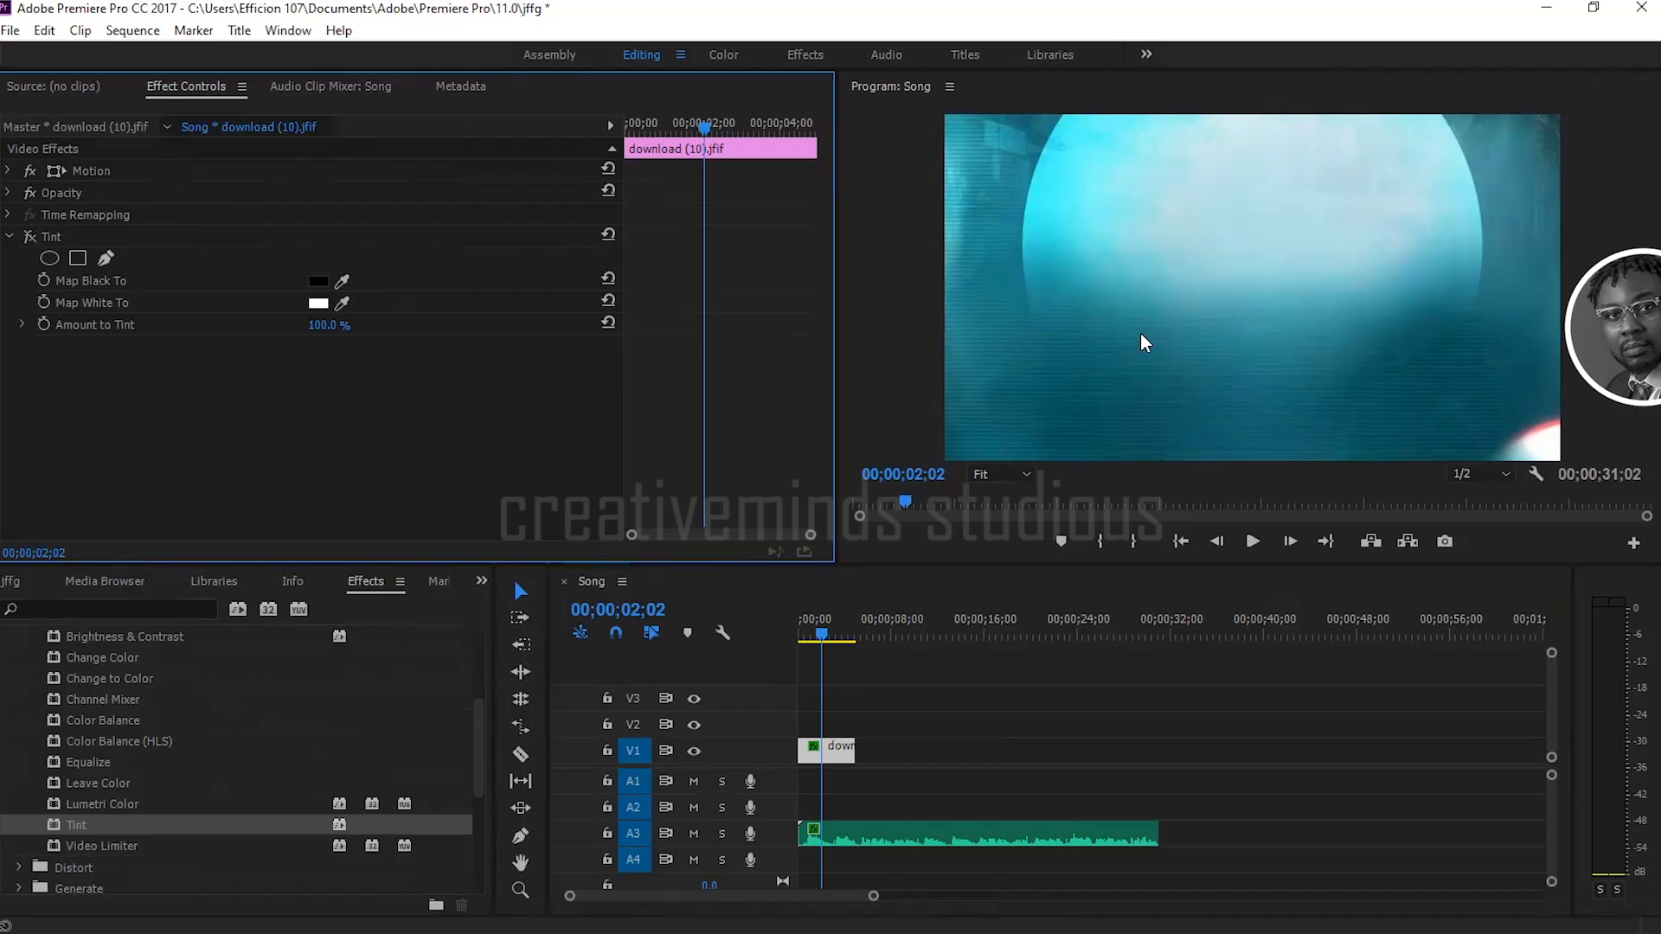
pyautogui.click(9, 237)
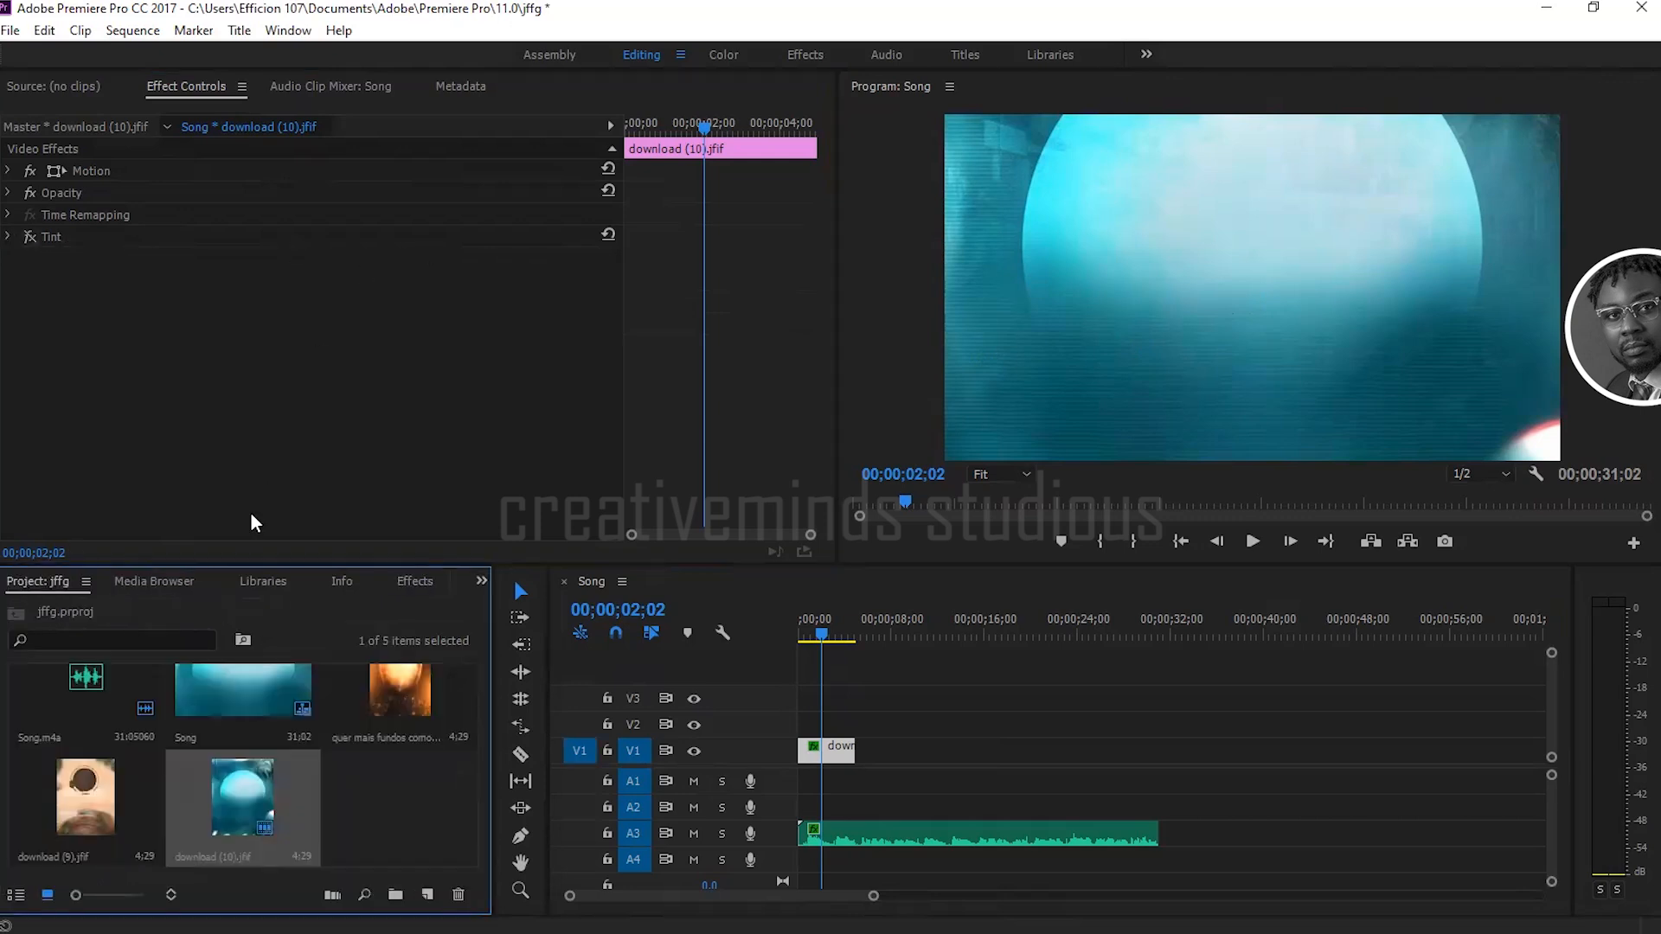
# Step: Collapse the Color Correction folder and look through the Video Effects categories in the effects library
pyautogui.click(416, 581)
pyautogui.scroll(3, 241, 742)
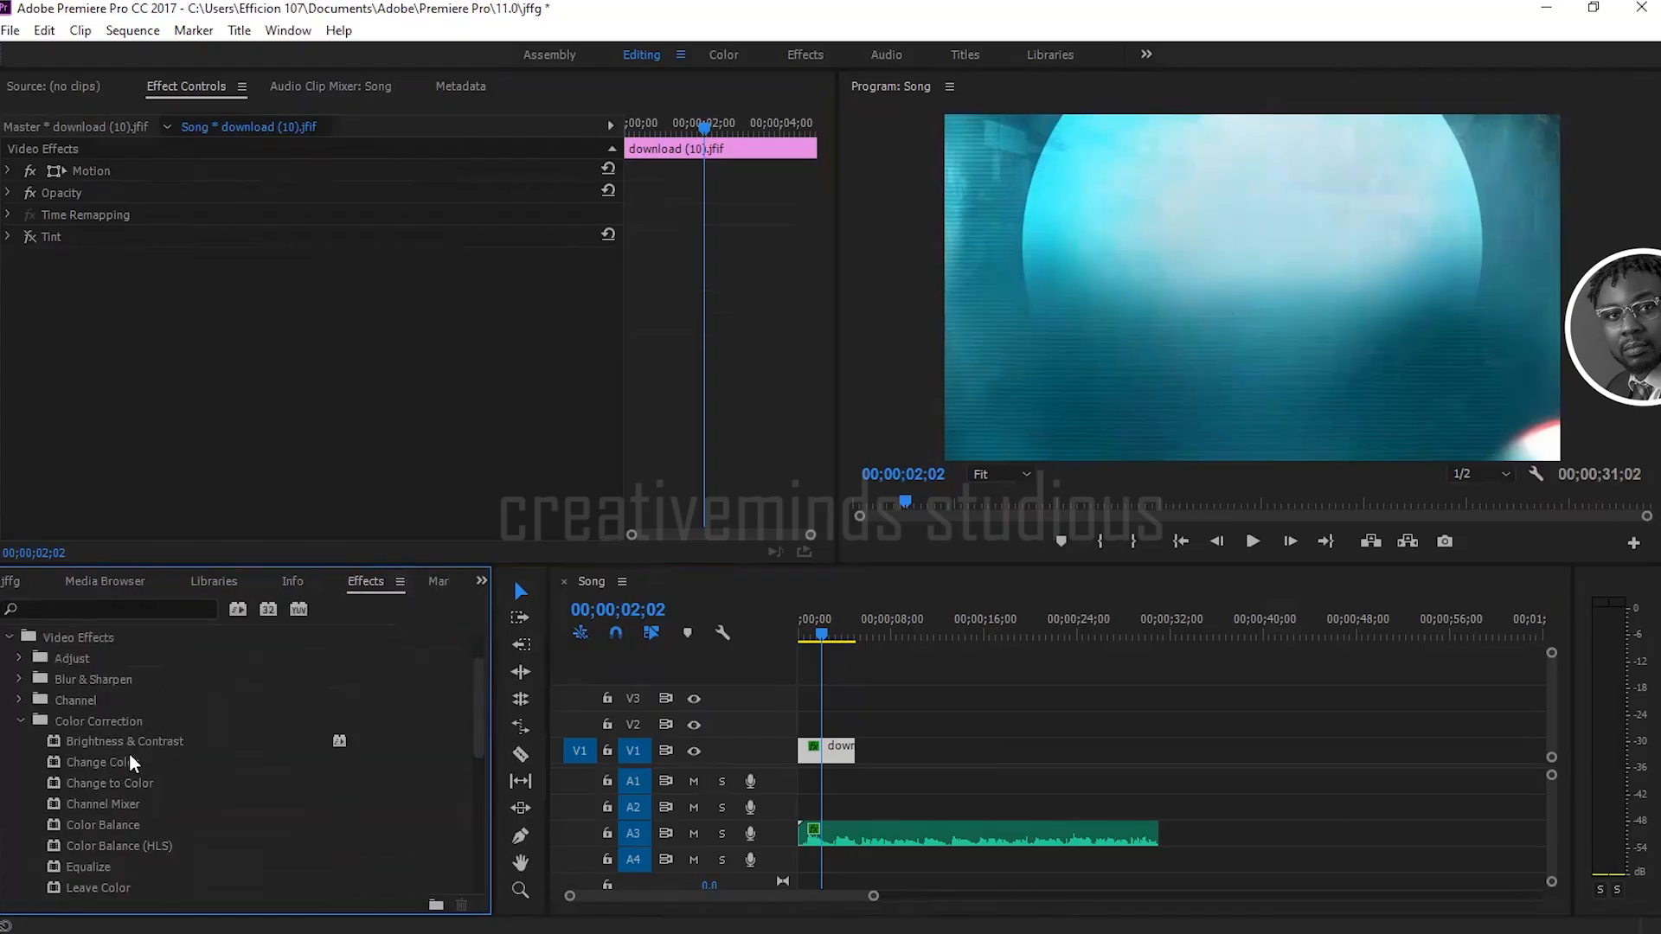
pyautogui.click(20, 721)
pyautogui.scroll(-3, 138, 731)
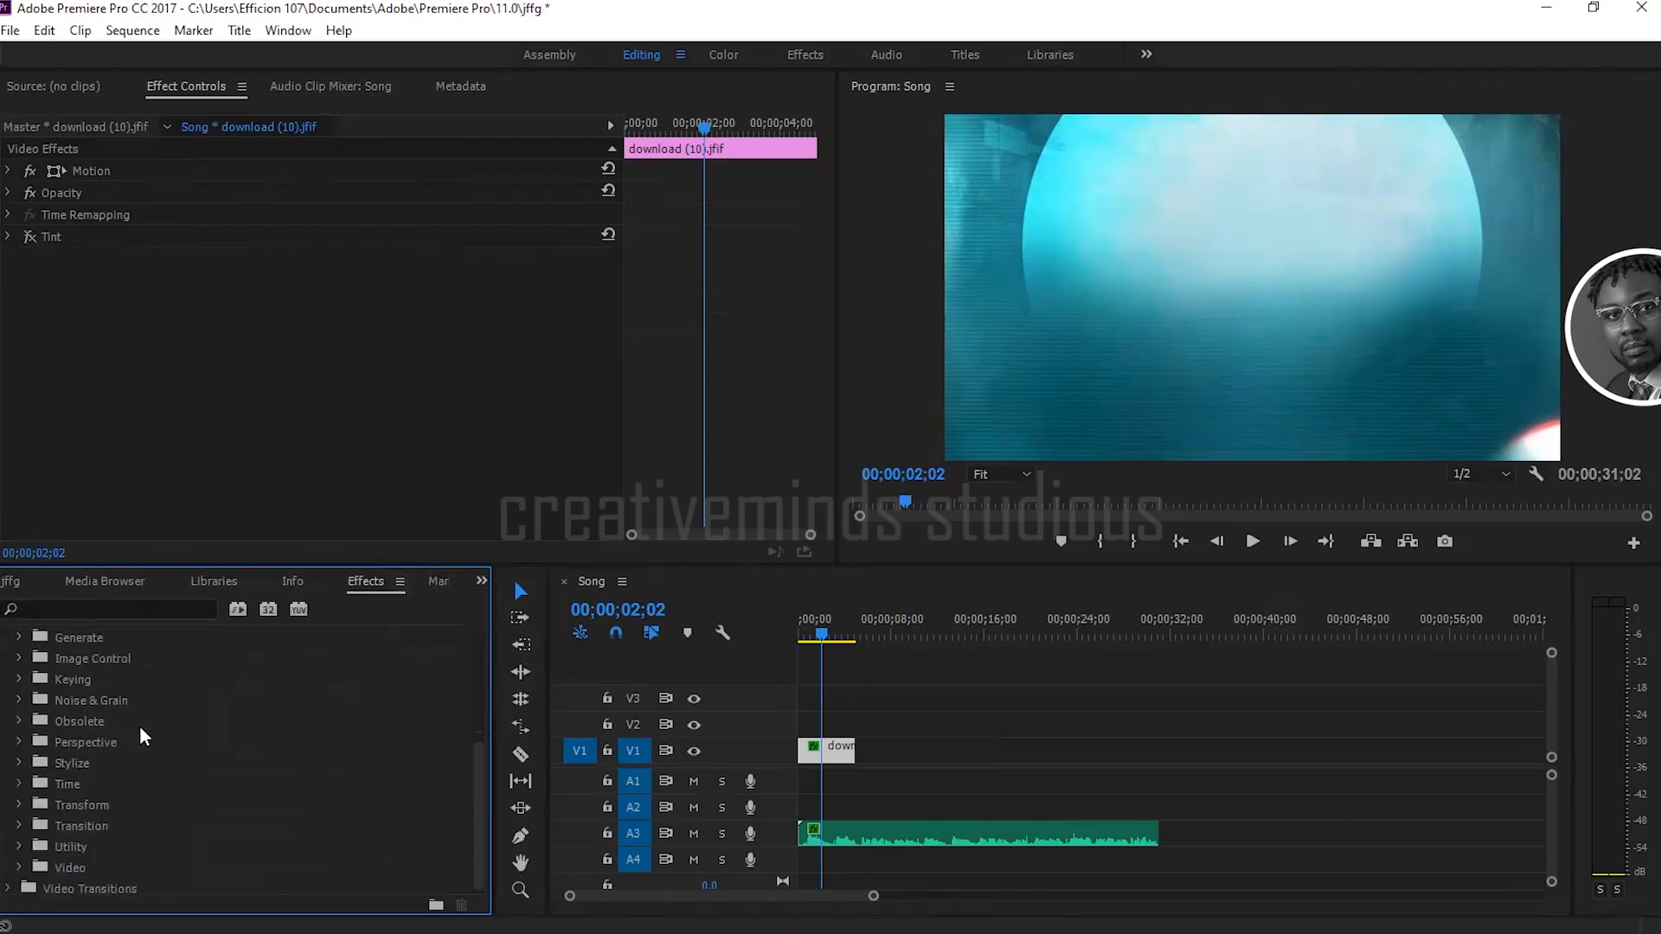
pyautogui.scroll(3, 132, 761)
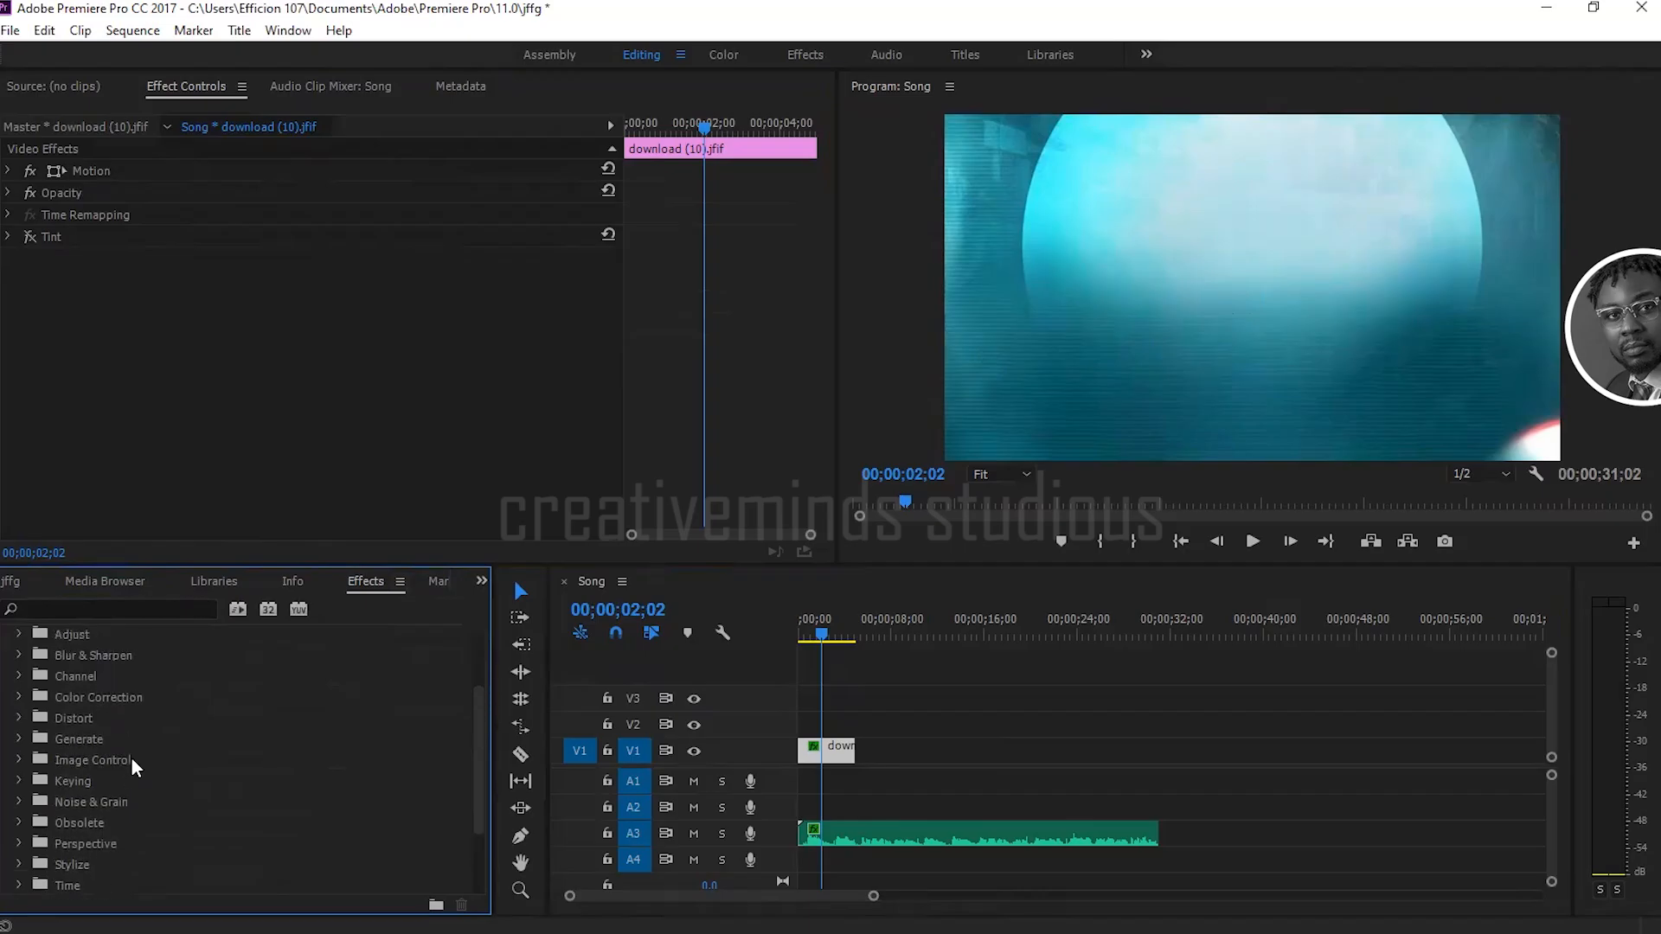
pyautogui.scroll(1, 76, 723)
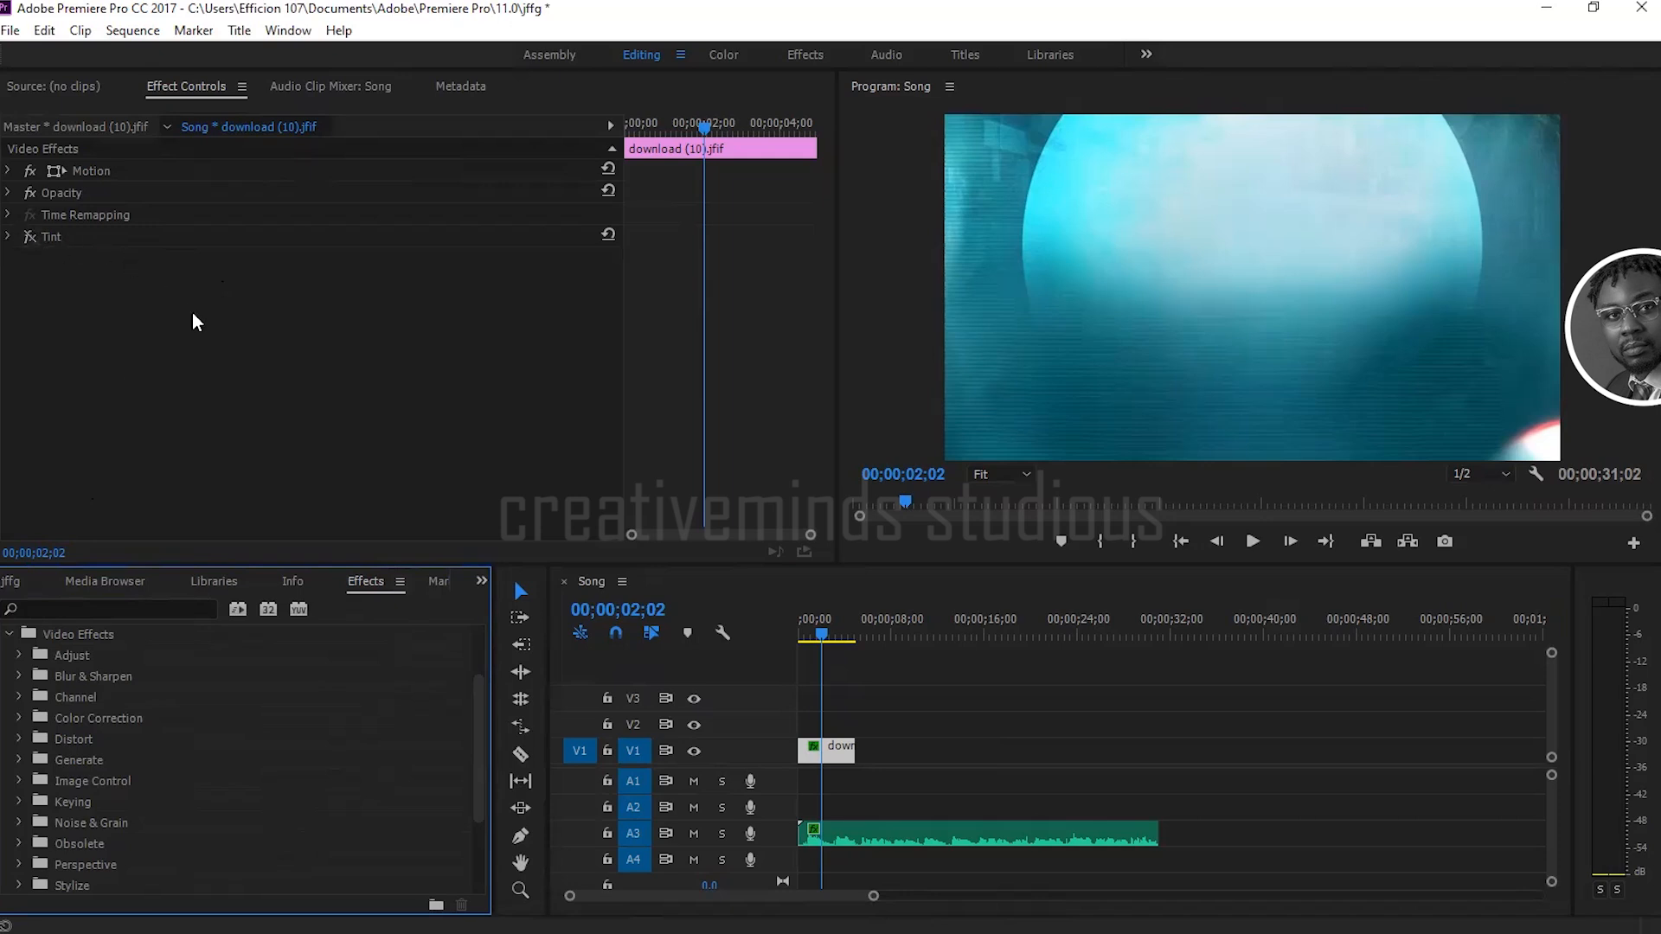
pyautogui.scroll(3, 97, 707)
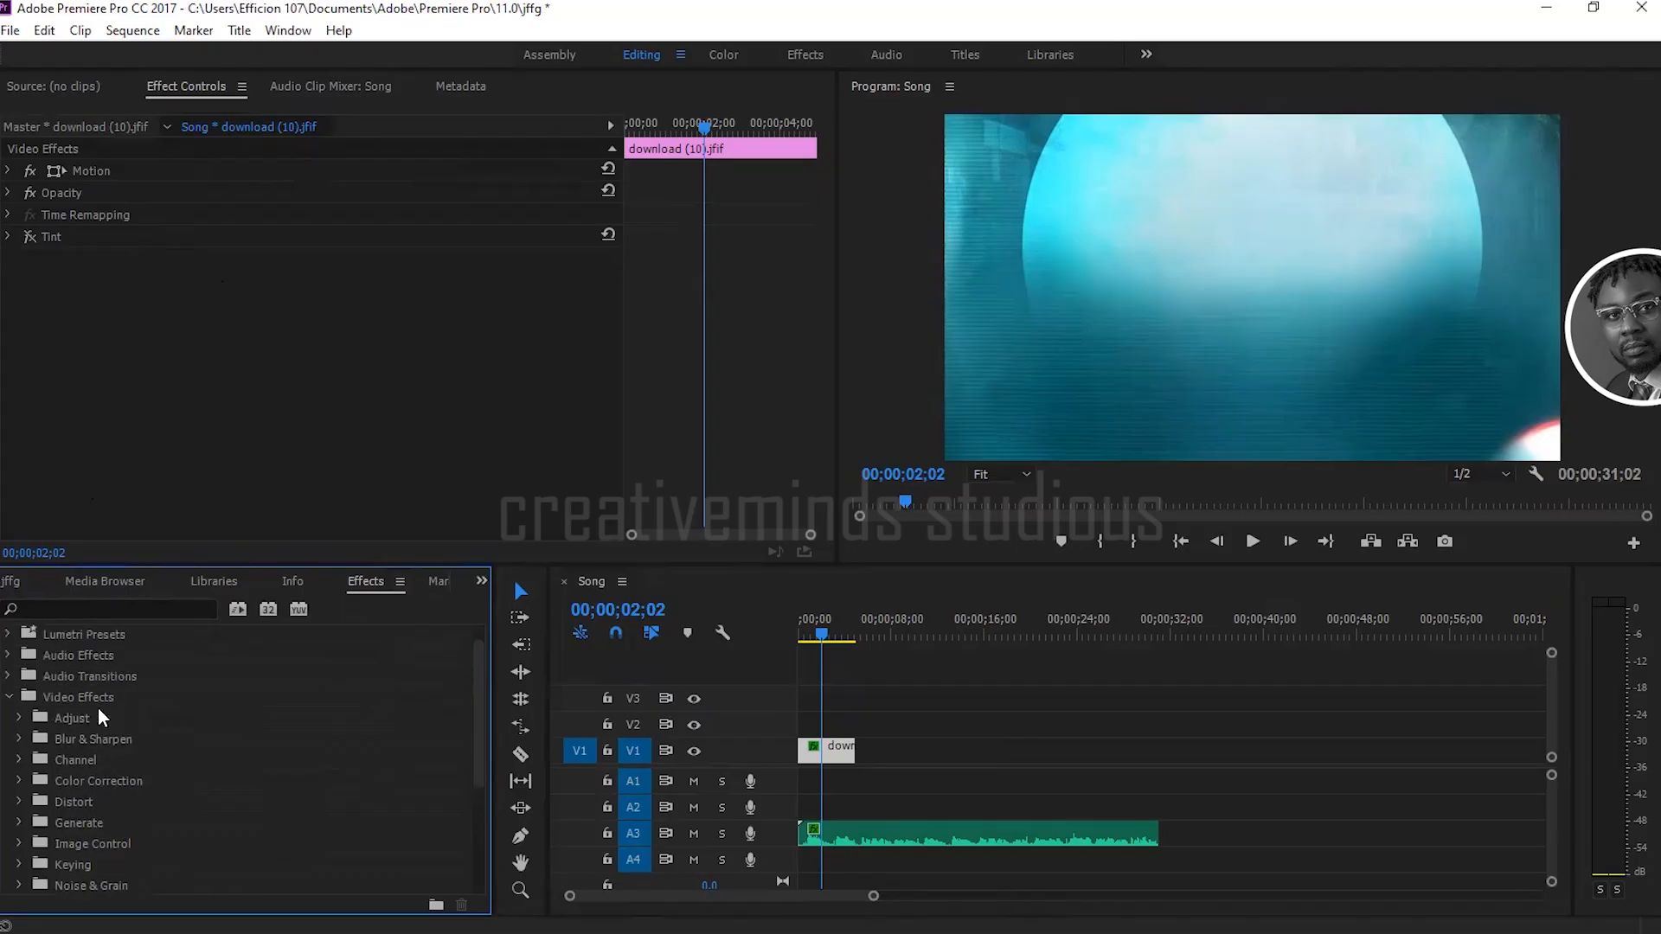
# Step: Place download (9).jfif on V2 at the start of the sequence, above download (10).jfif, and set the playhead to 00;00;01;24
pyautogui.click(12, 581)
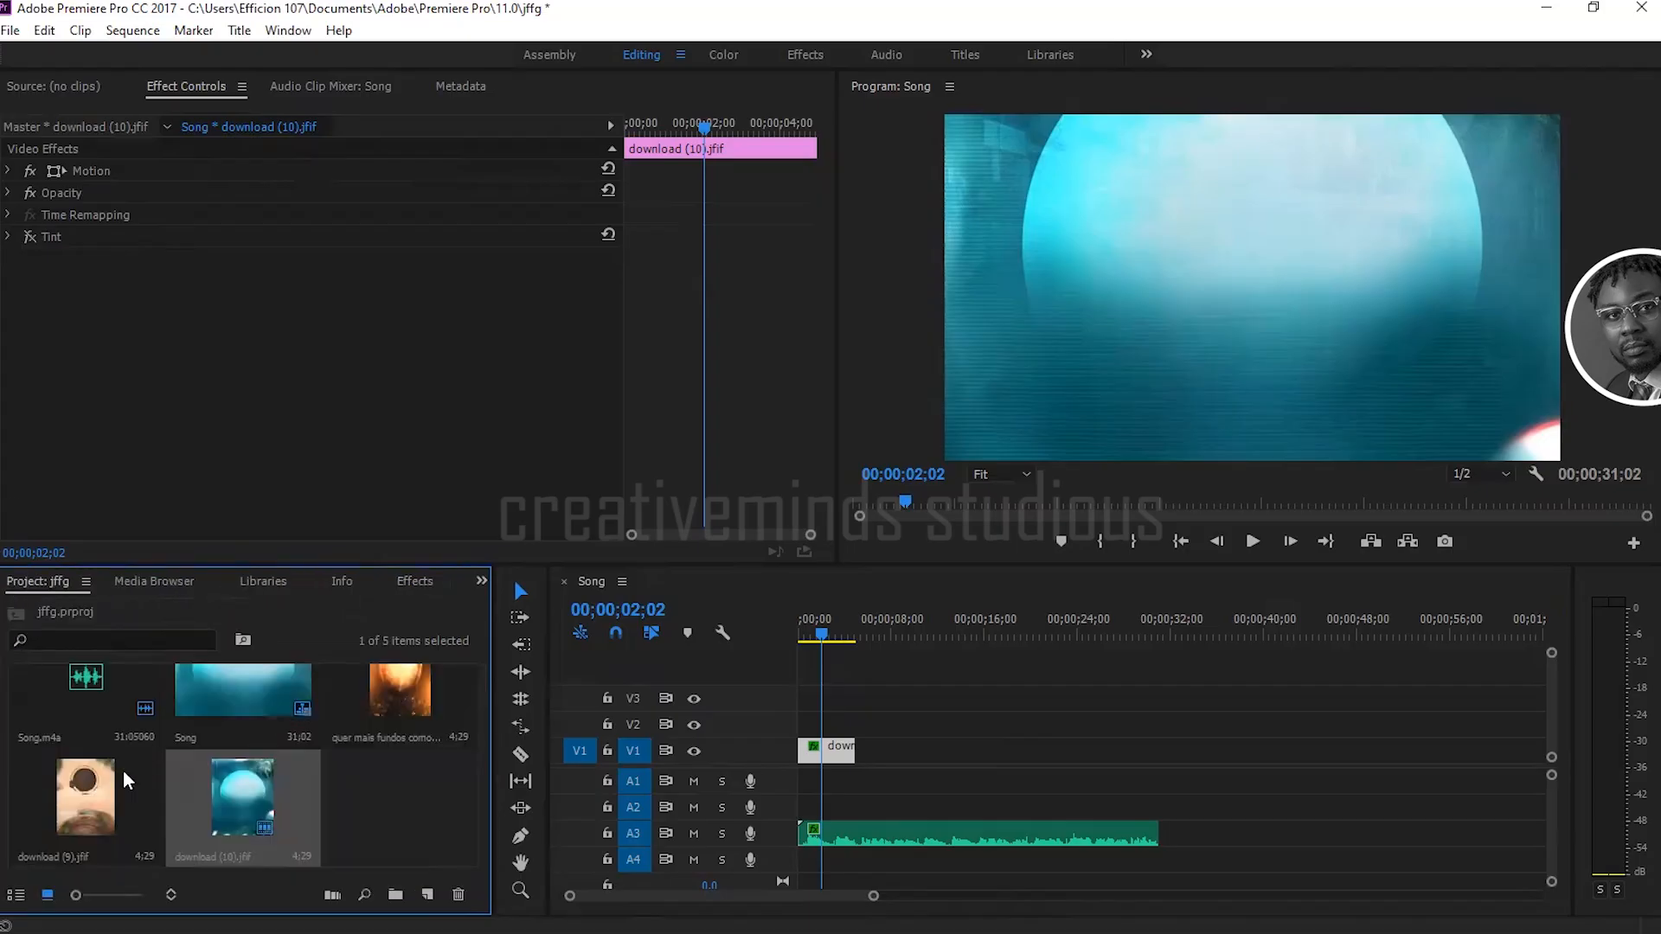
pyautogui.moveTo(86, 788); pyautogui.dragTo(809, 723)
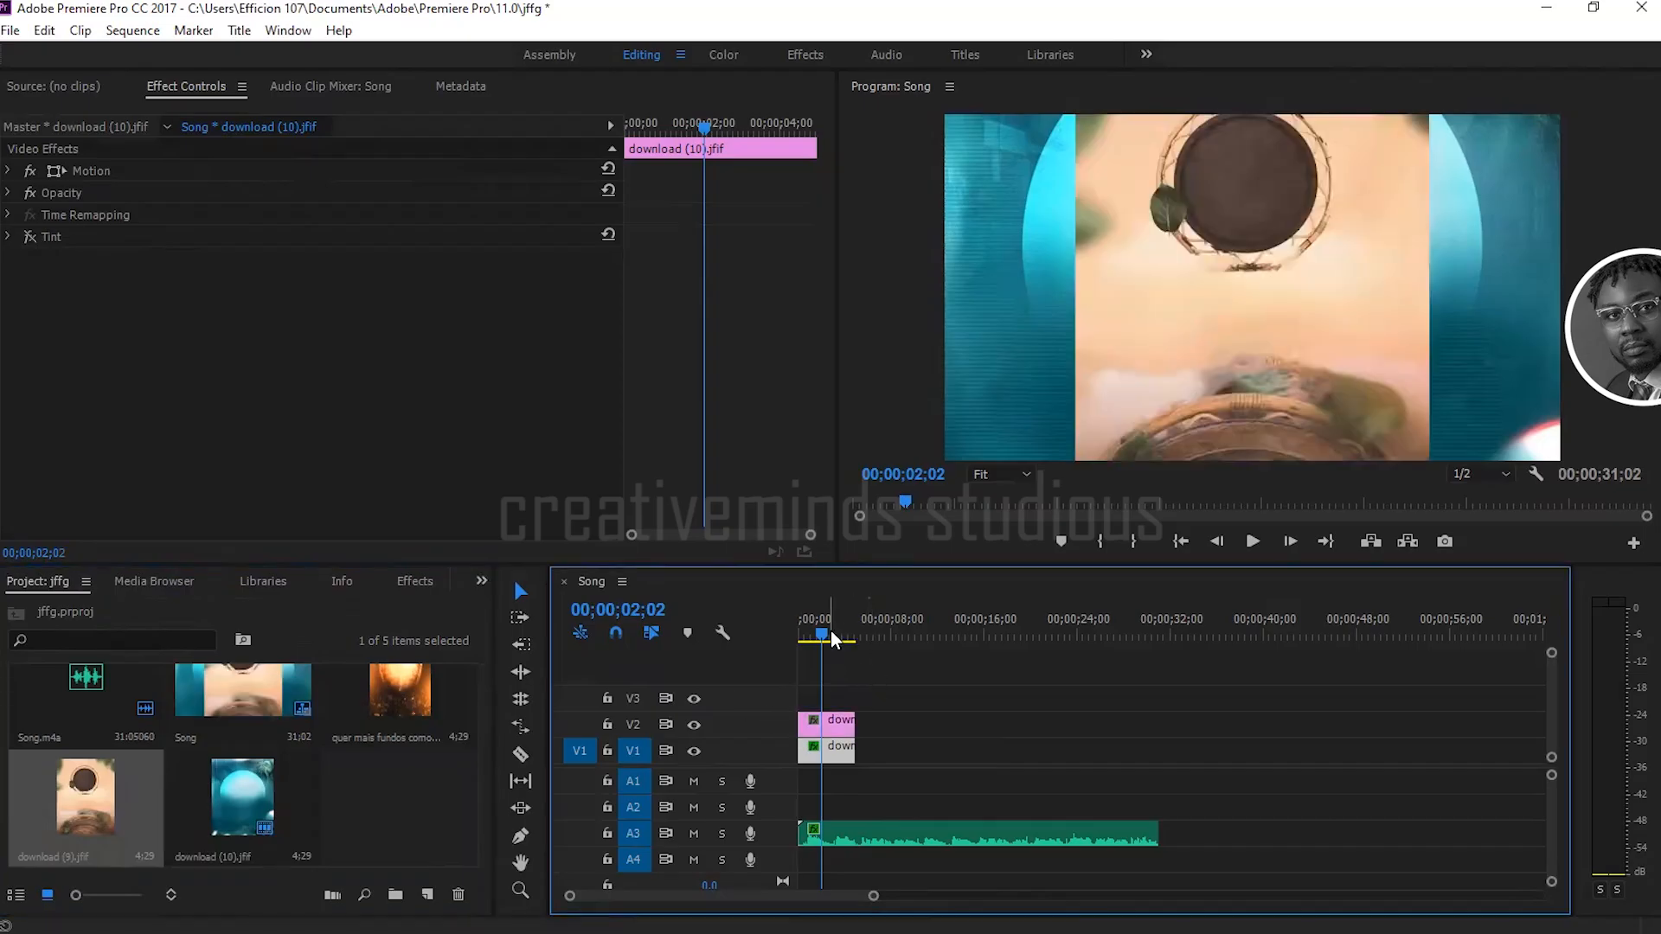
pyautogui.moveTo(830, 633); pyautogui.dragTo(822, 632)
pyautogui.click(836, 749)
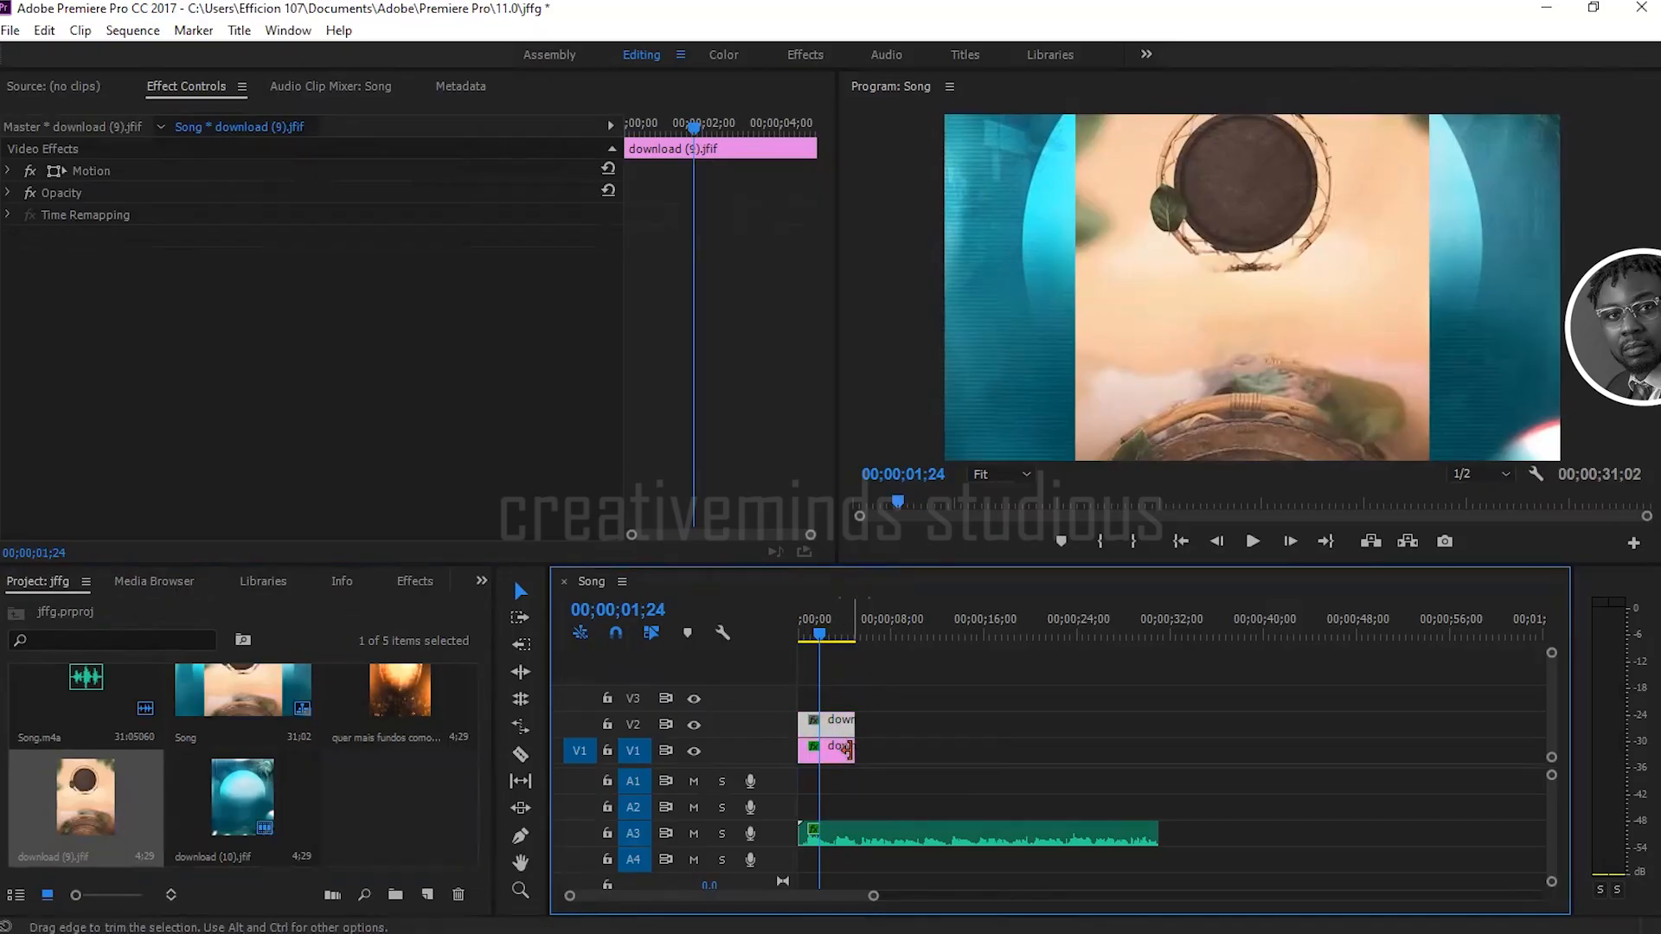
# Step: Extend the download (10).jfif clip on V1 to 00;00;40;02 and move the playhead to 00;00;21;02
pyautogui.moveTo(862, 748); pyautogui.dragTo(996, 746)
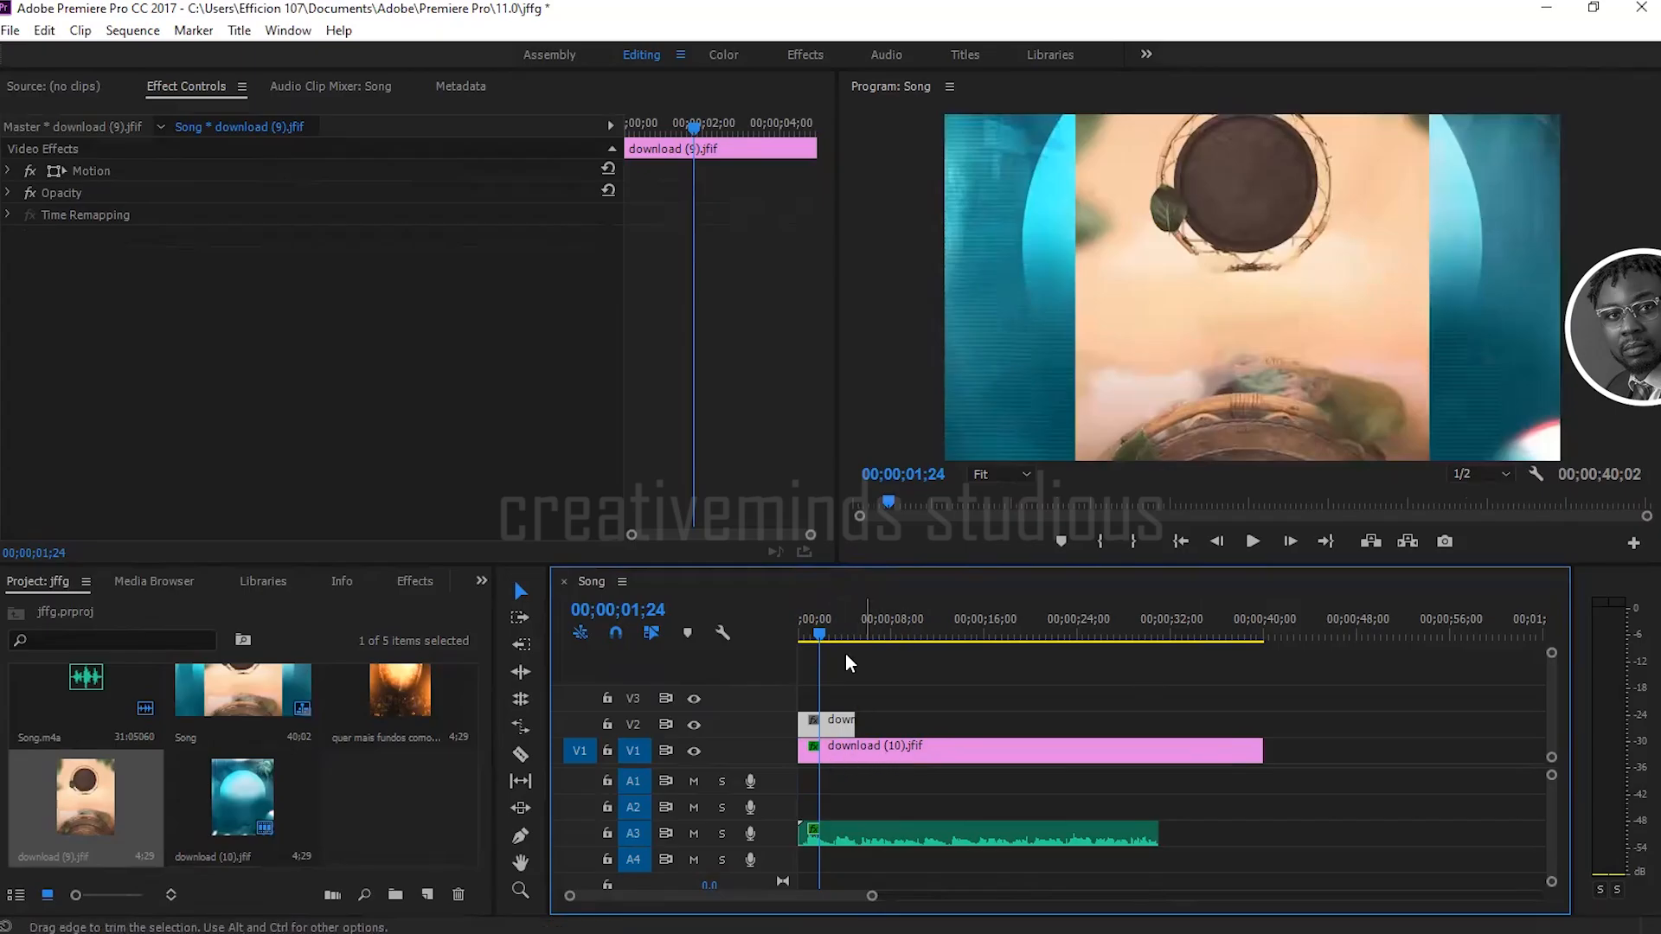
pyautogui.moveTo(827, 632); pyautogui.dragTo(1123, 634)
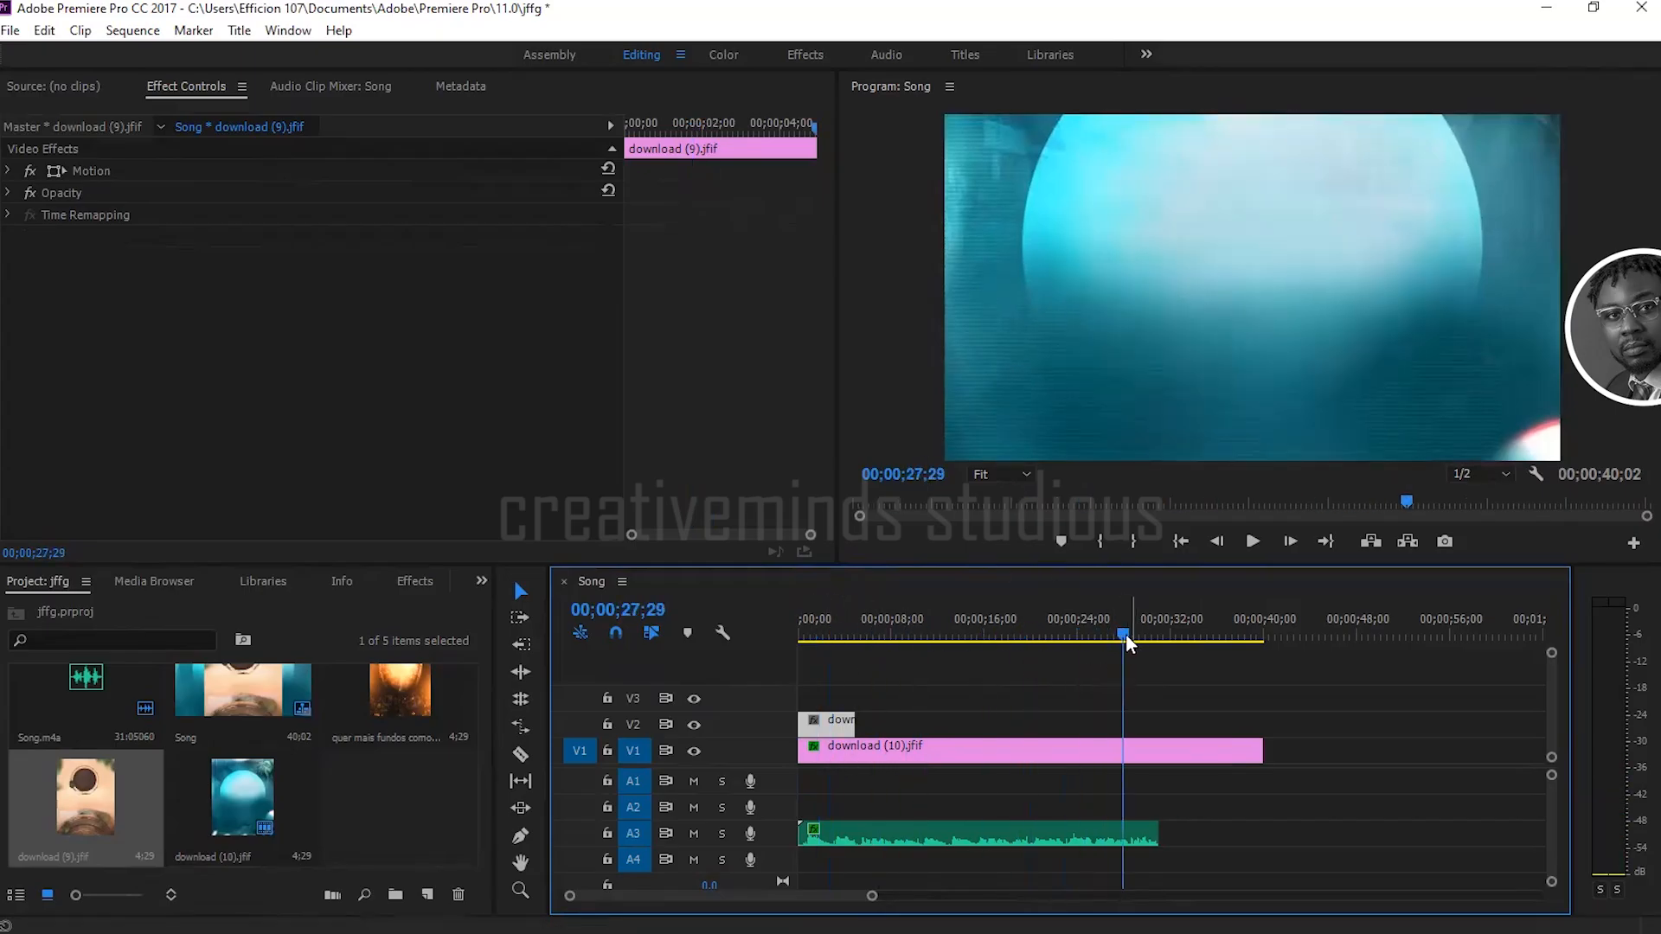
pyautogui.moveTo(1119, 626); pyautogui.dragTo(1045, 625)
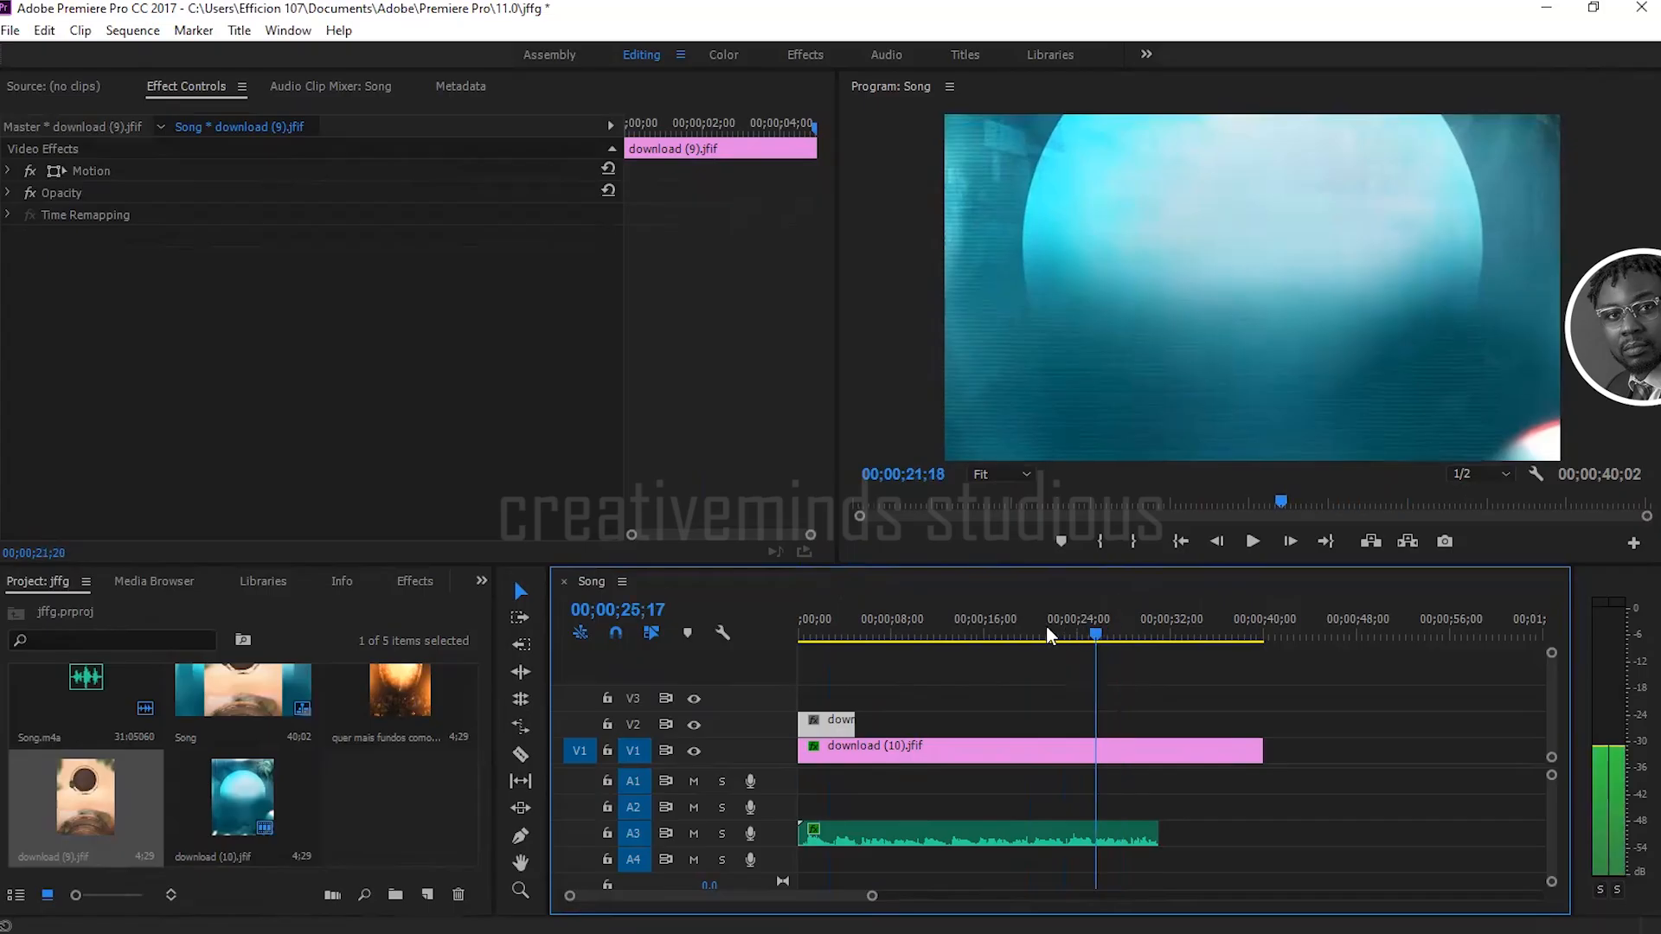
# Step: Trim the end of download (10).jfif on V1 to 00;00;34;18, then to about 13 seconds, and stretch it back to the playhead at 00;00;21;02
pyautogui.click(1076, 751)
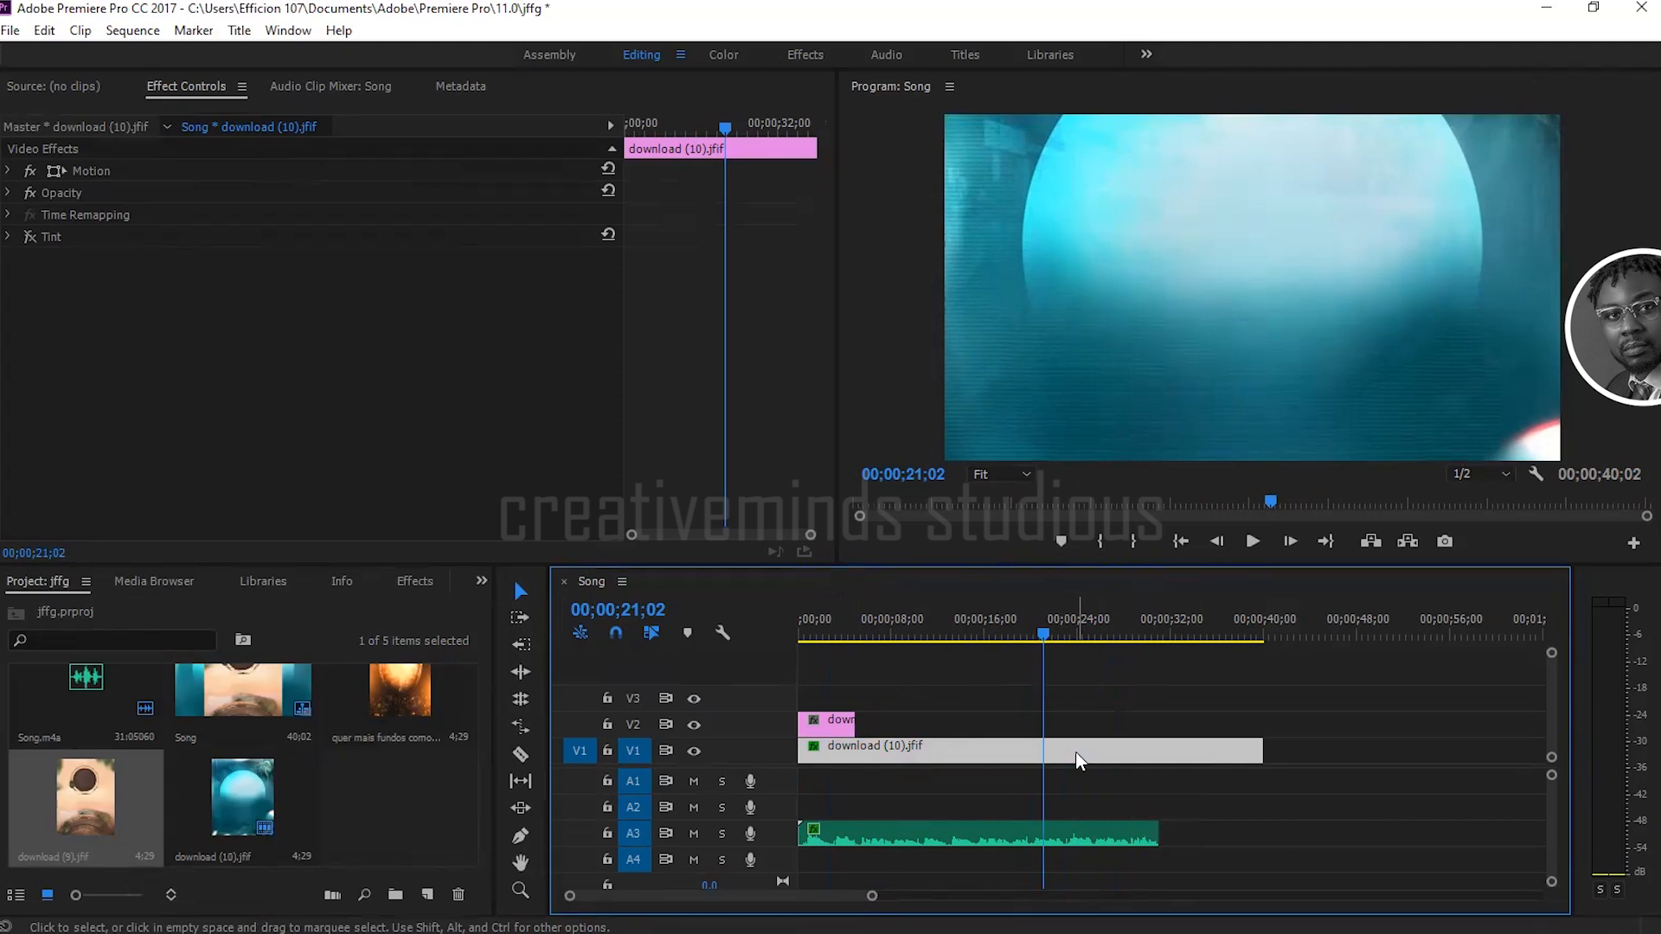
pyautogui.moveTo(1272, 749); pyautogui.dragTo(1193, 744)
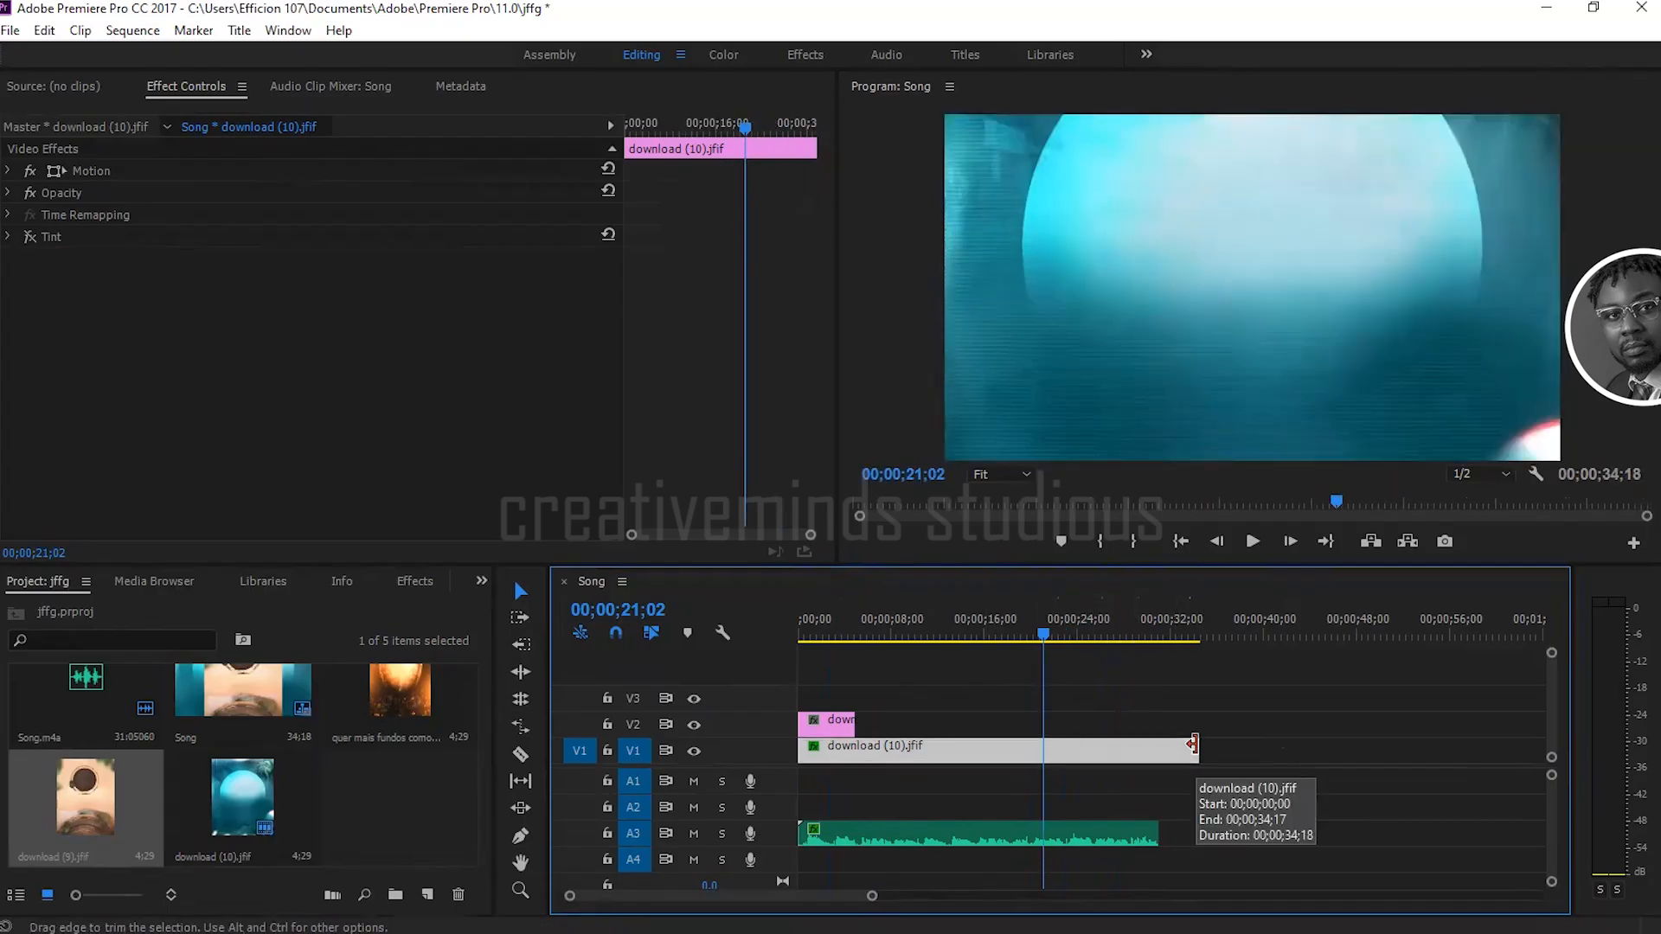
pyautogui.moveTo(1193, 744); pyautogui.dragTo(941, 744)
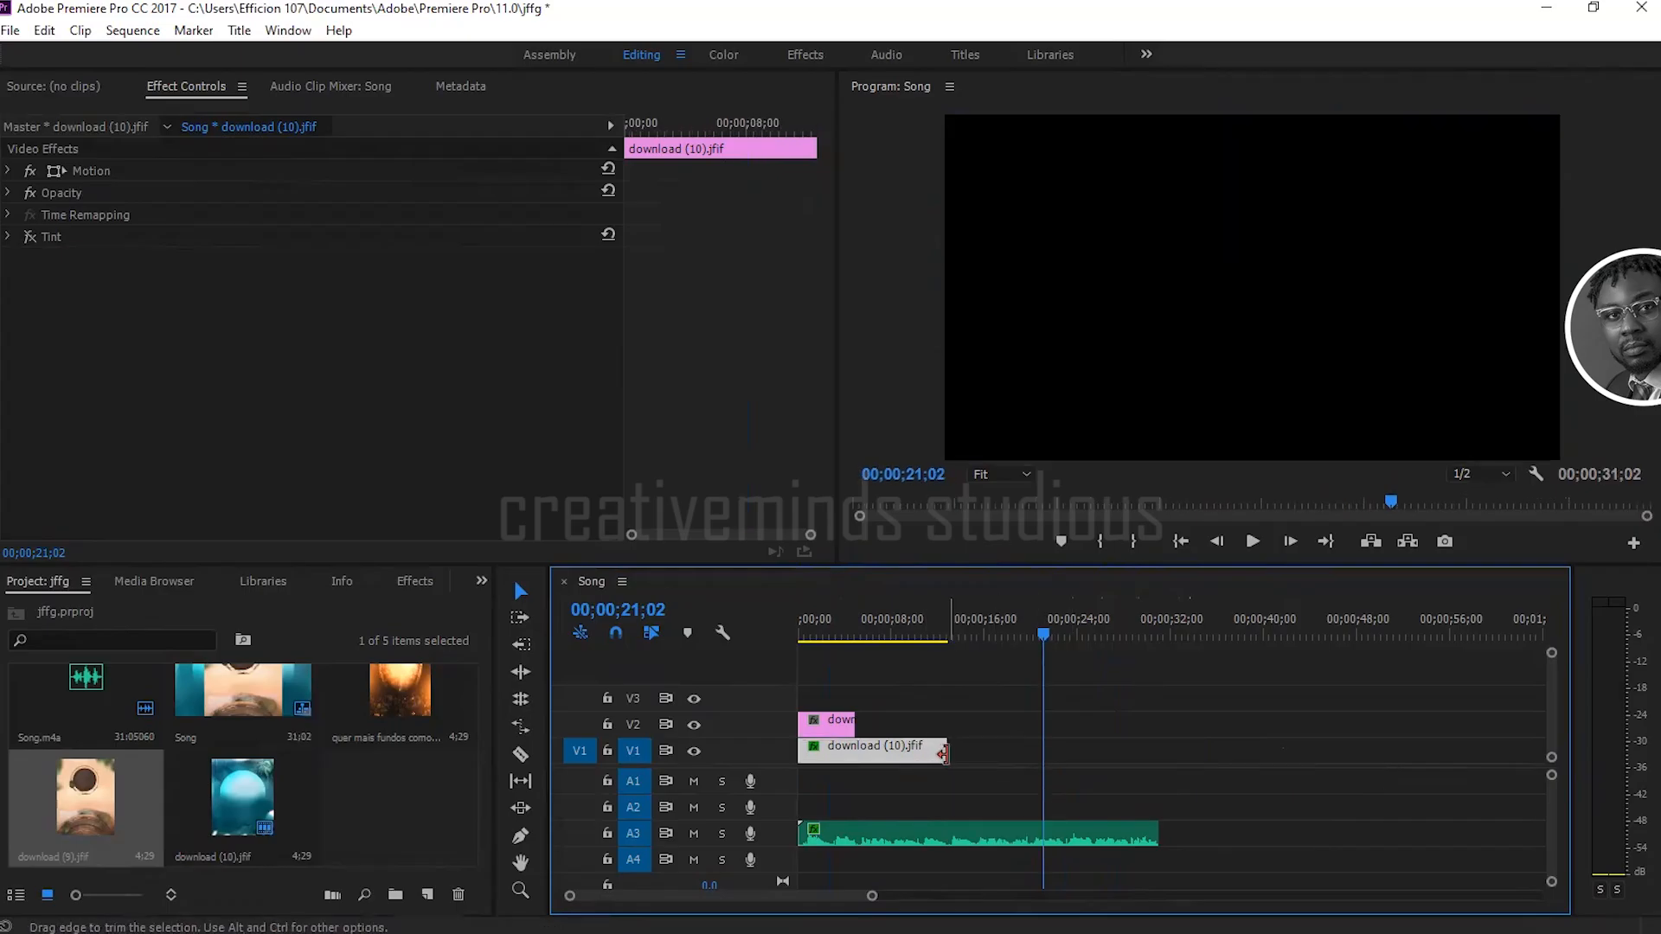
pyautogui.moveTo(943, 753); pyautogui.dragTo(1045, 751)
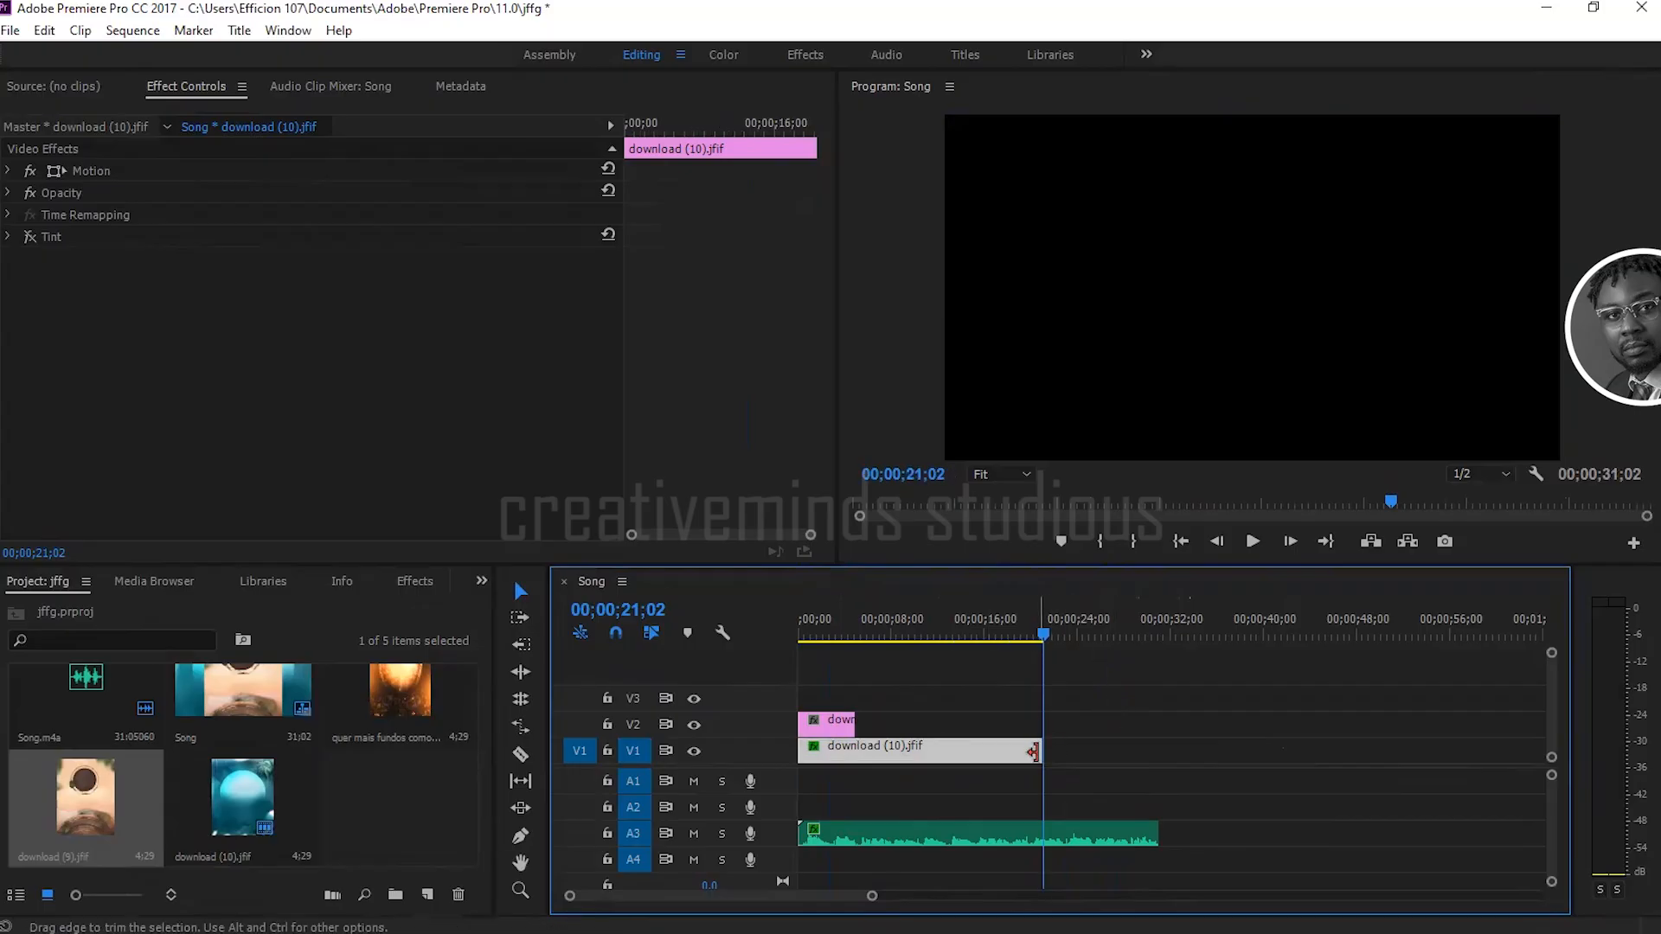
# Step: Stretch the download (10).jfif clip on V1 to a duration of 00;00;55;02 and shorten it back to the playhead
pyautogui.click(1032, 752)
pyautogui.moveTo(1034, 752); pyautogui.dragTo(1429, 737)
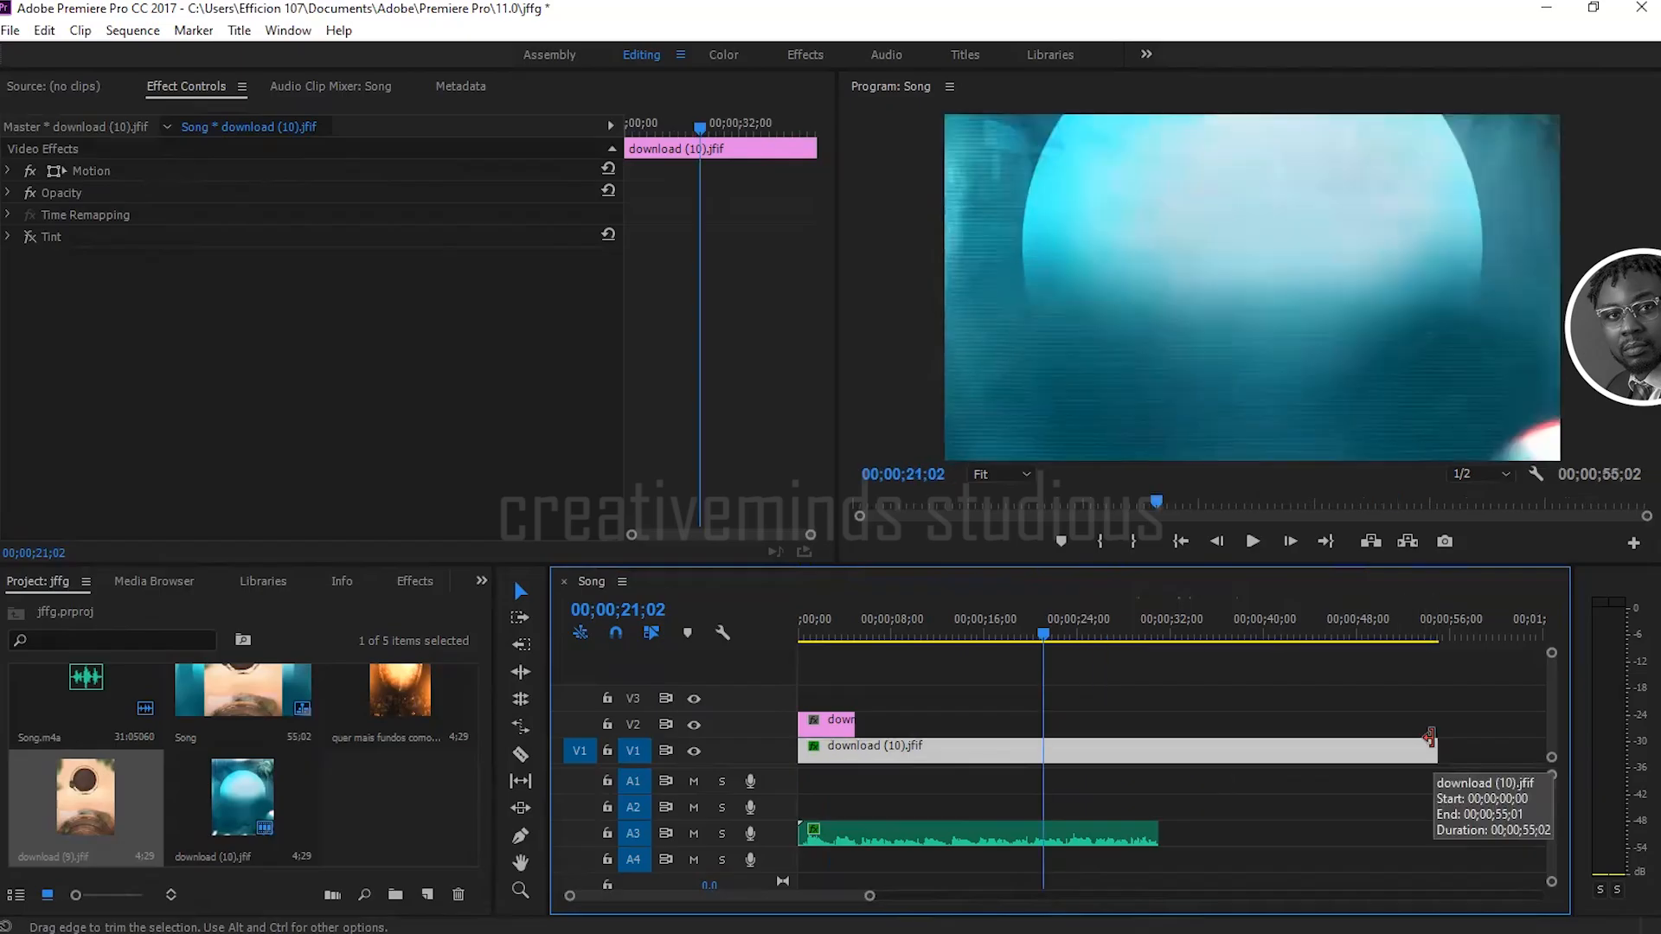
pyautogui.moveTo(1430, 737); pyautogui.dragTo(1047, 748)
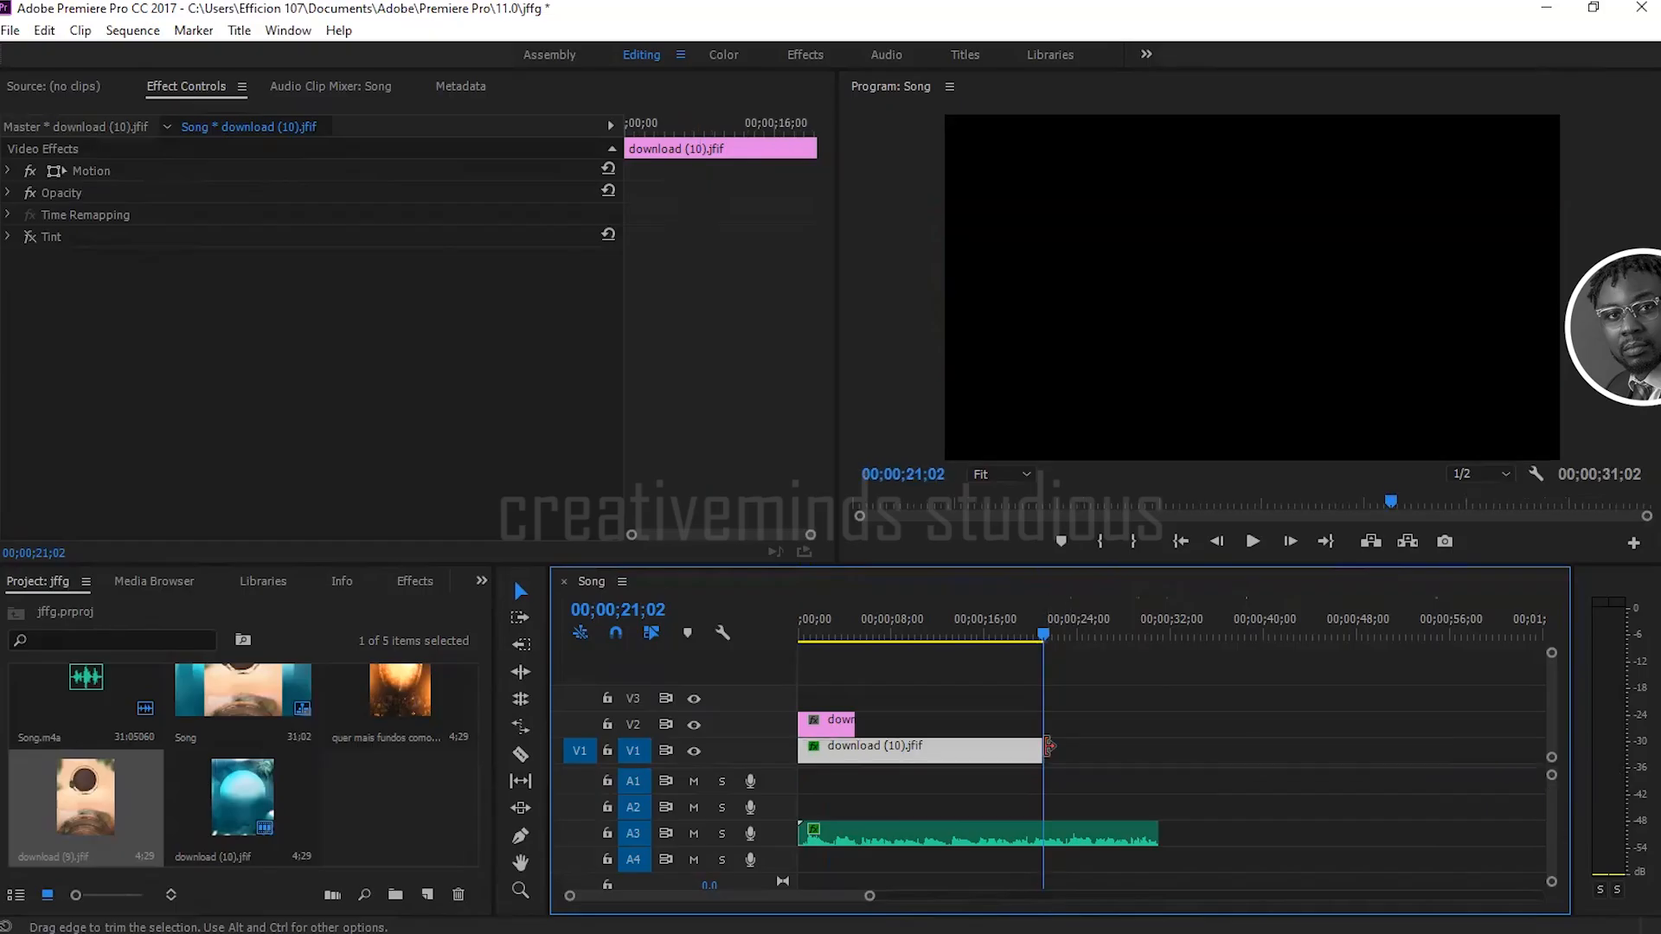
# Step: Move the playhead to 00;00;20;07 and extend the download (10).jfif clip on V1 to 00;00;52;19
pyautogui.moveTo(1045, 636); pyautogui.dragTo(1036, 637)
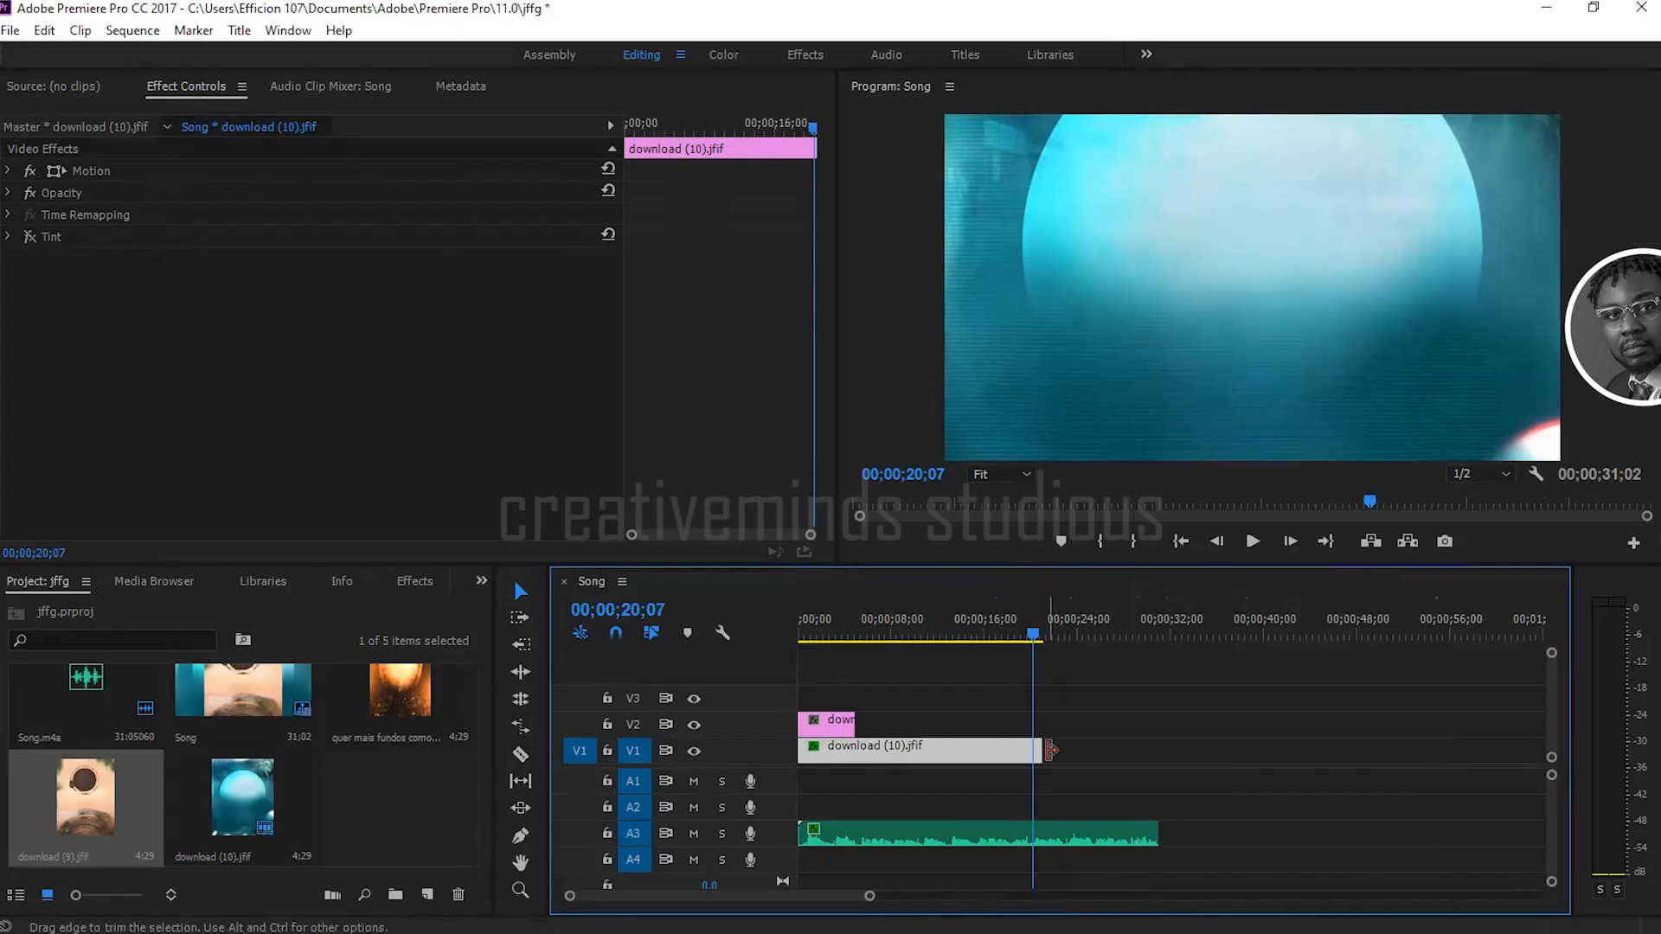
pyautogui.moveTo(1035, 749); pyautogui.dragTo(1409, 749)
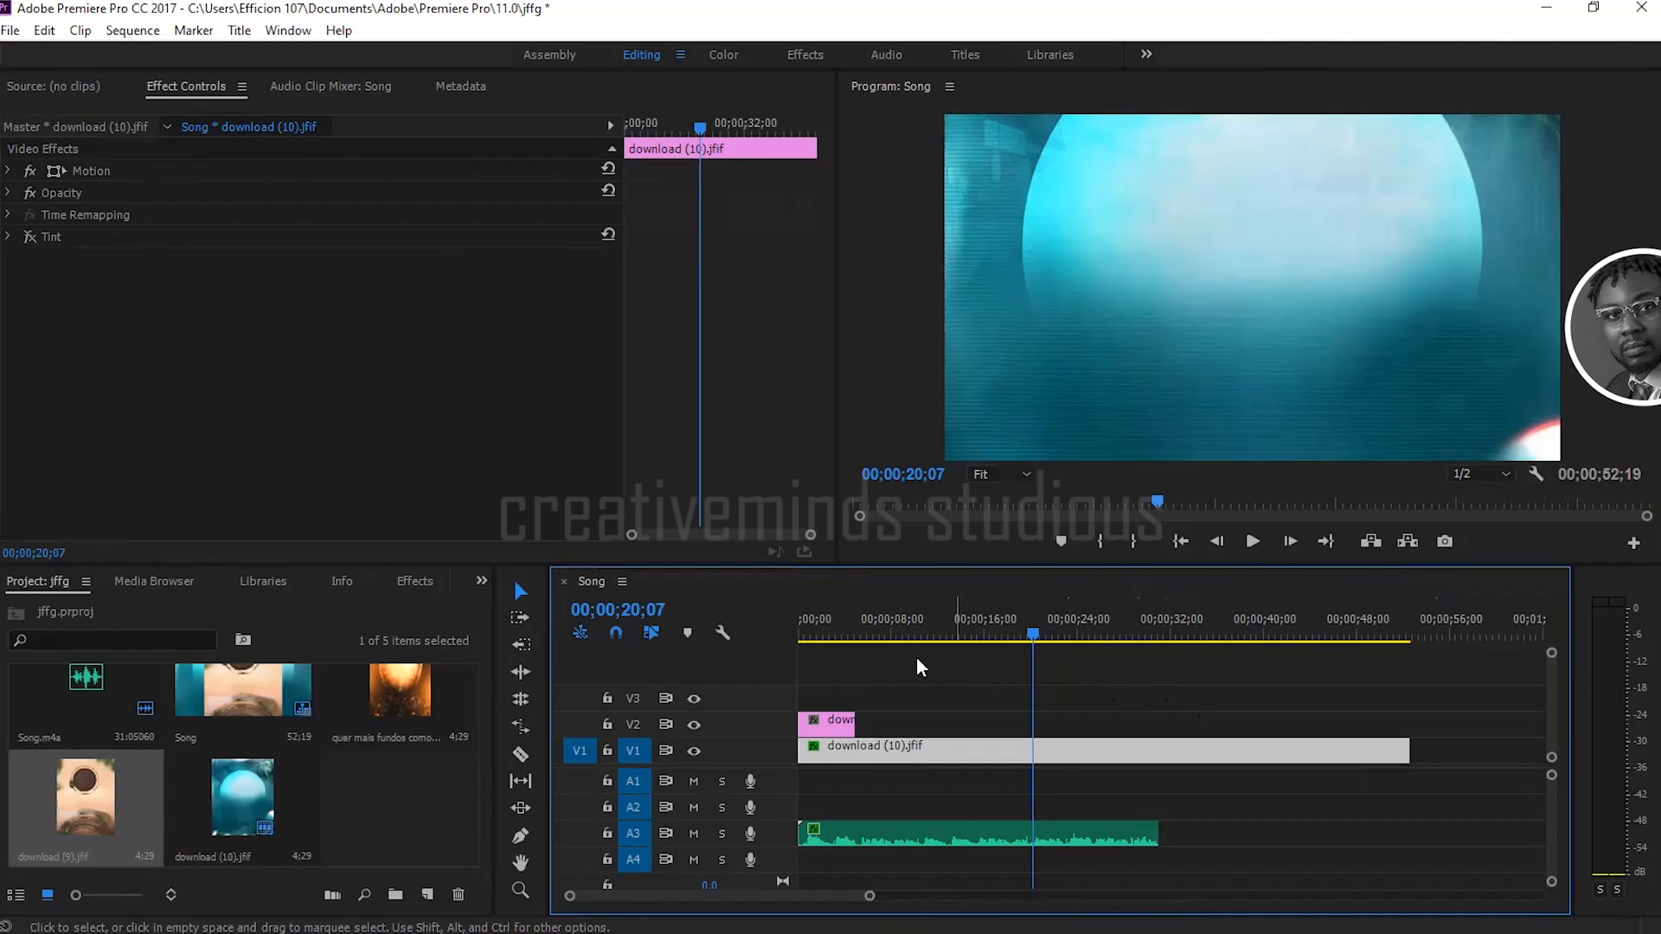
# Step: Select the download (9).jfif clip on V2, move the playhead to 00;00;02;10 and expand the clip's Motion properties
pyautogui.click(839, 626)
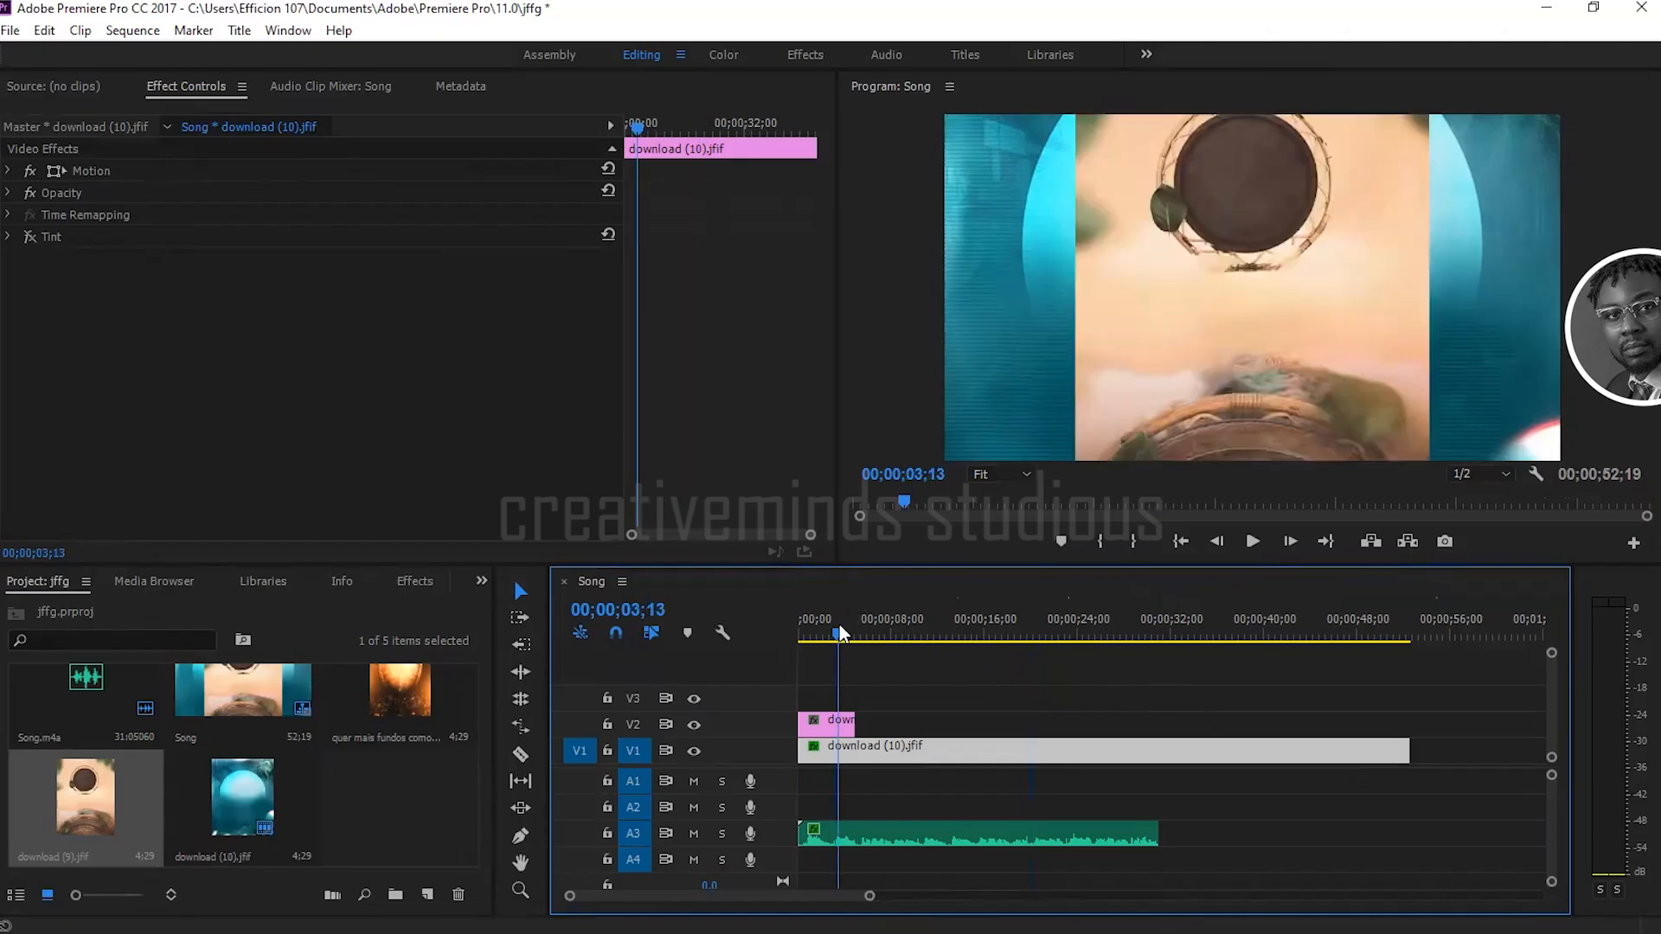
pyautogui.click(827, 723)
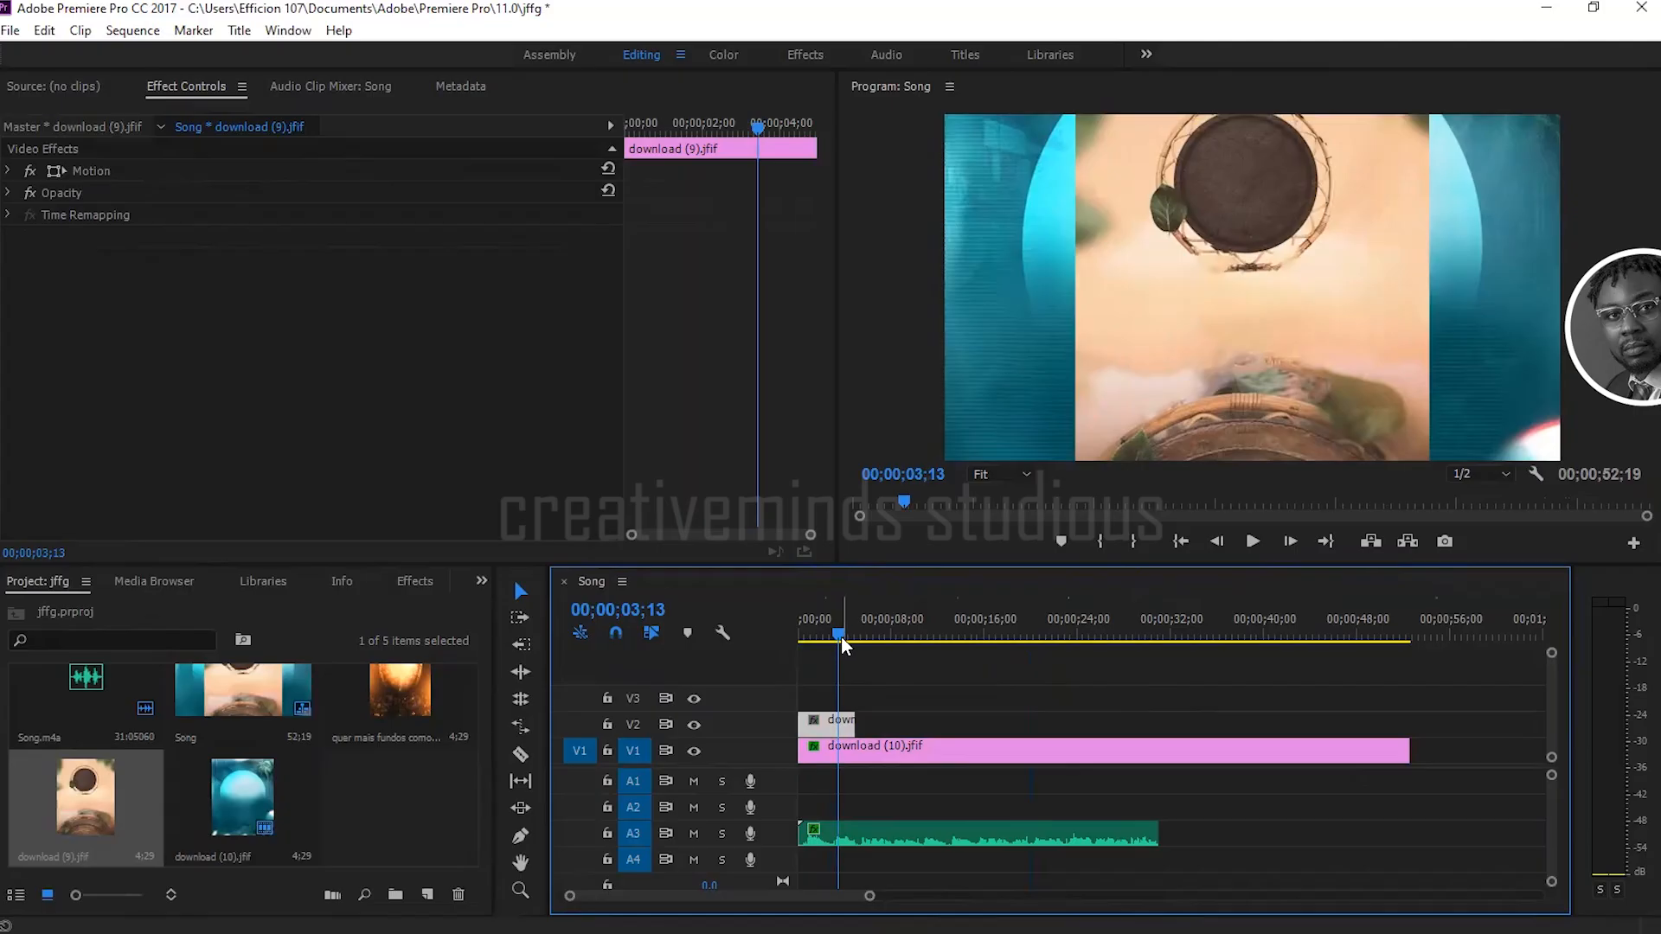
pyautogui.moveTo(841, 636); pyautogui.dragTo(829, 641)
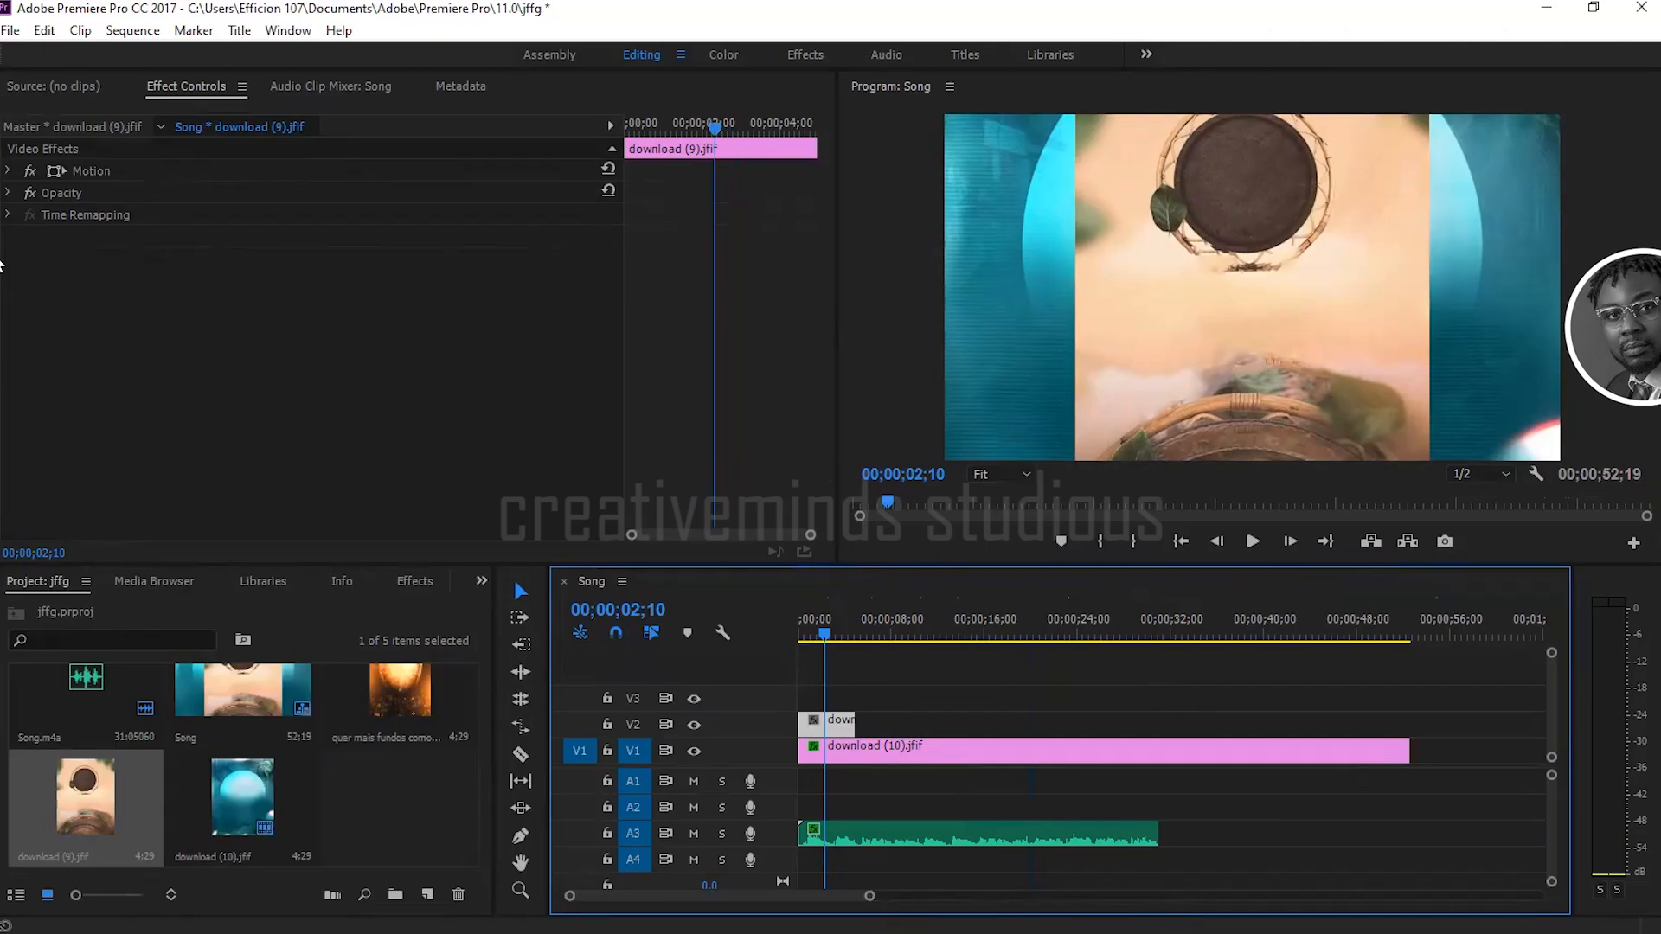
pyautogui.click(28, 173)
pyautogui.click(180, 88)
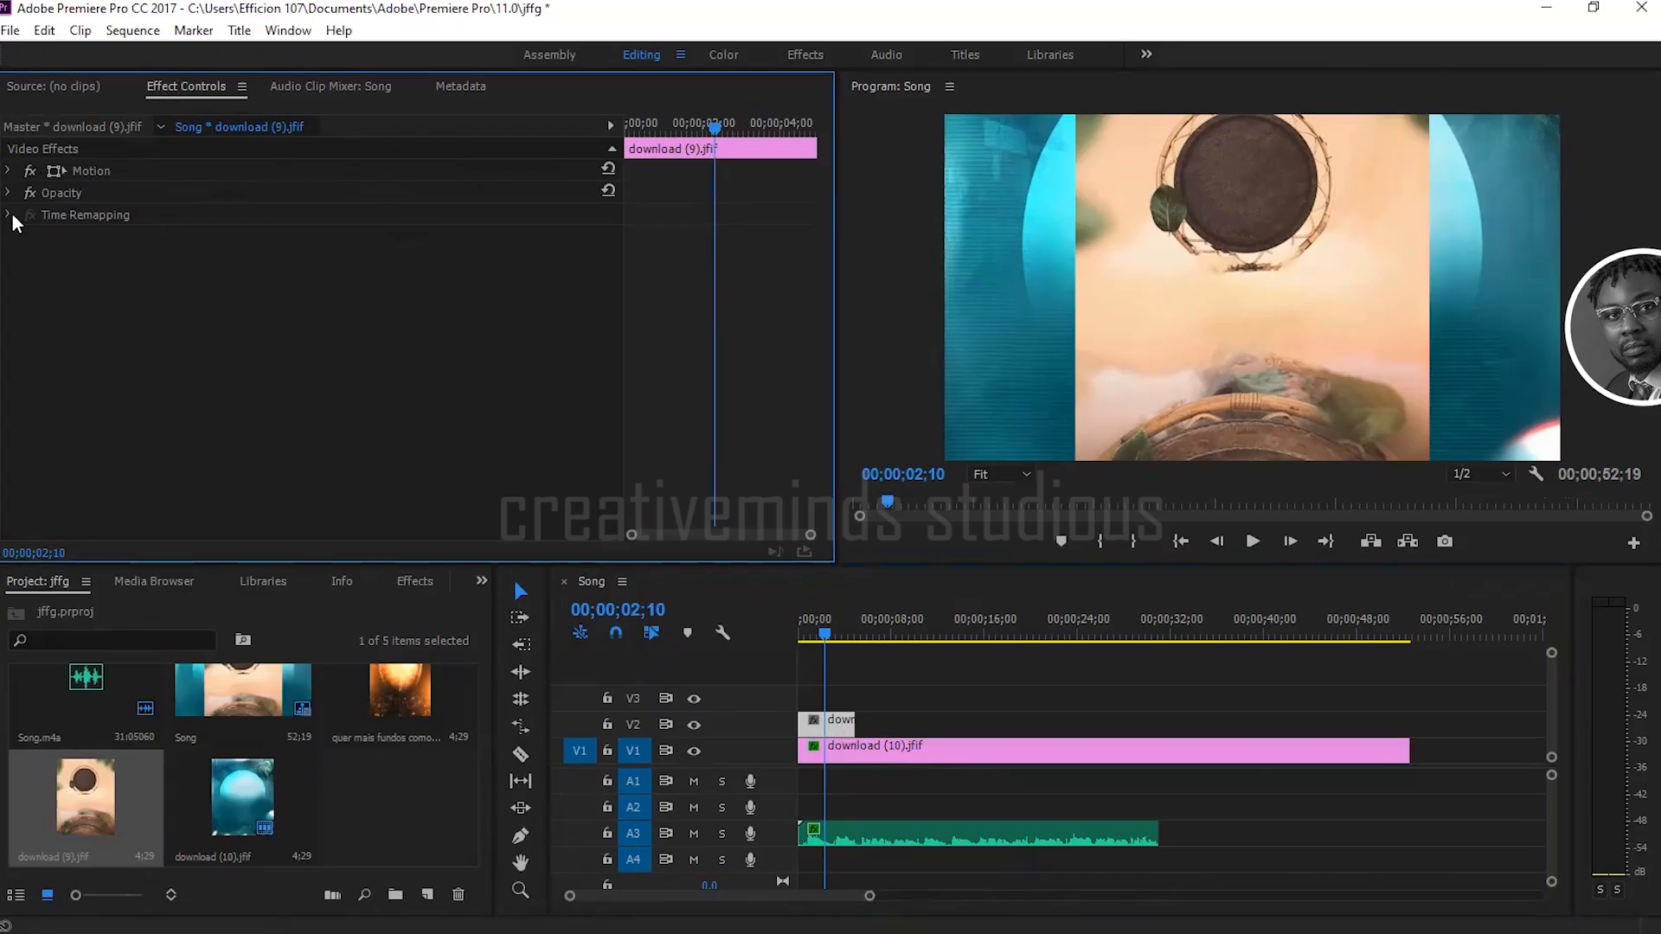
pyautogui.click(10, 172)
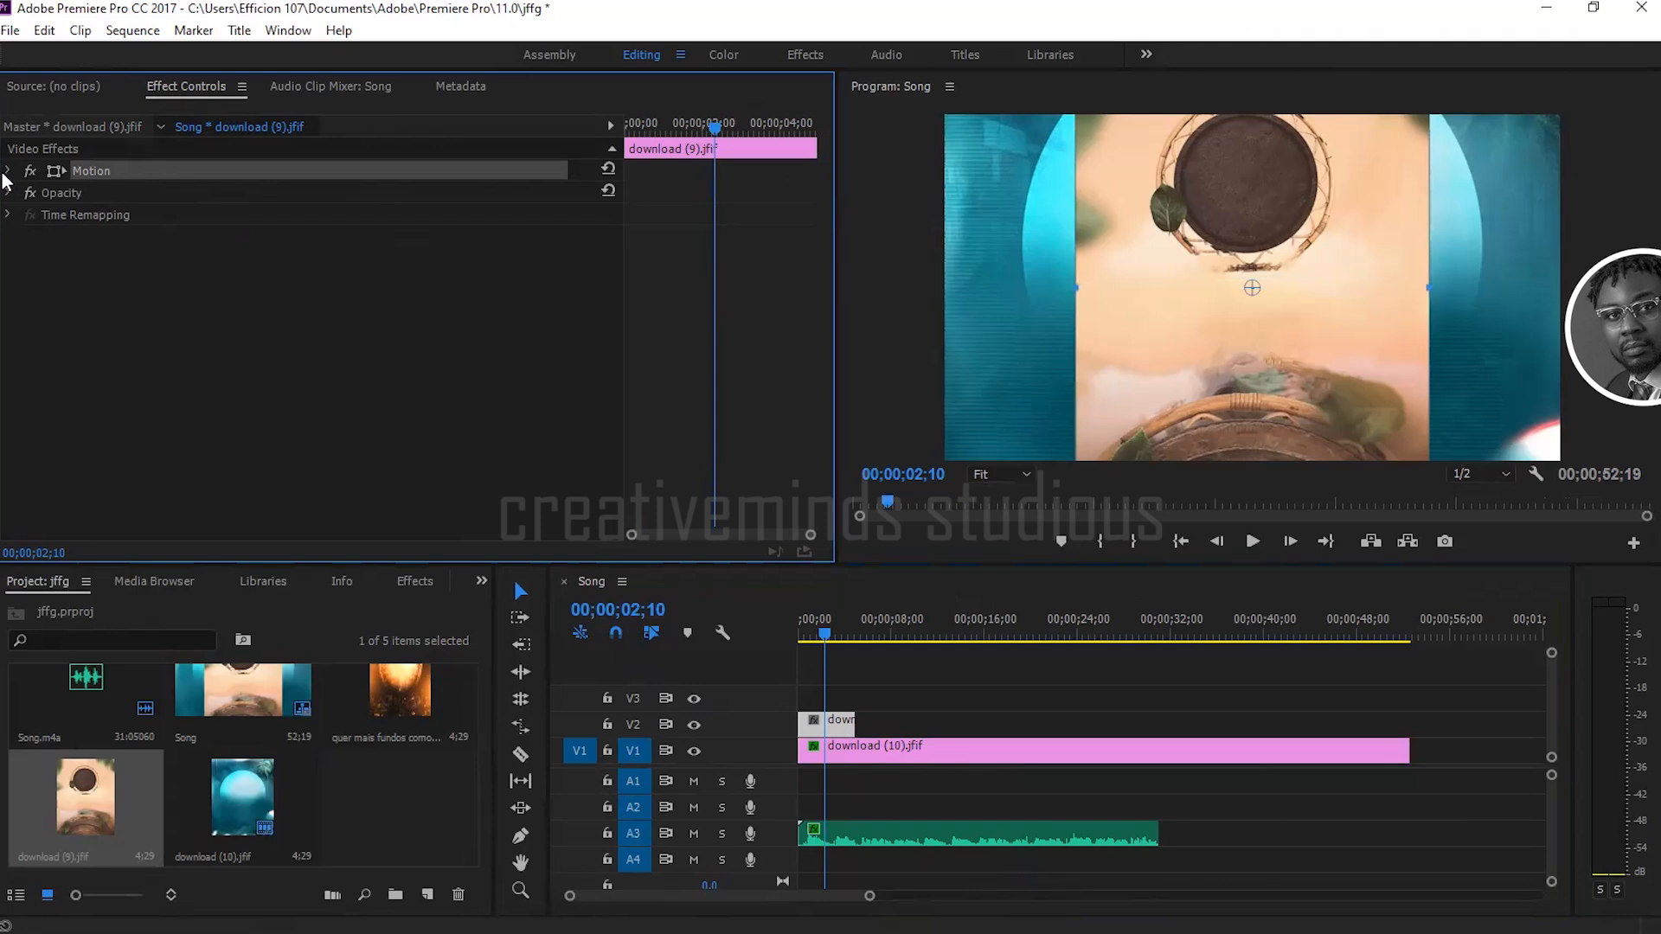
pyautogui.click(10, 171)
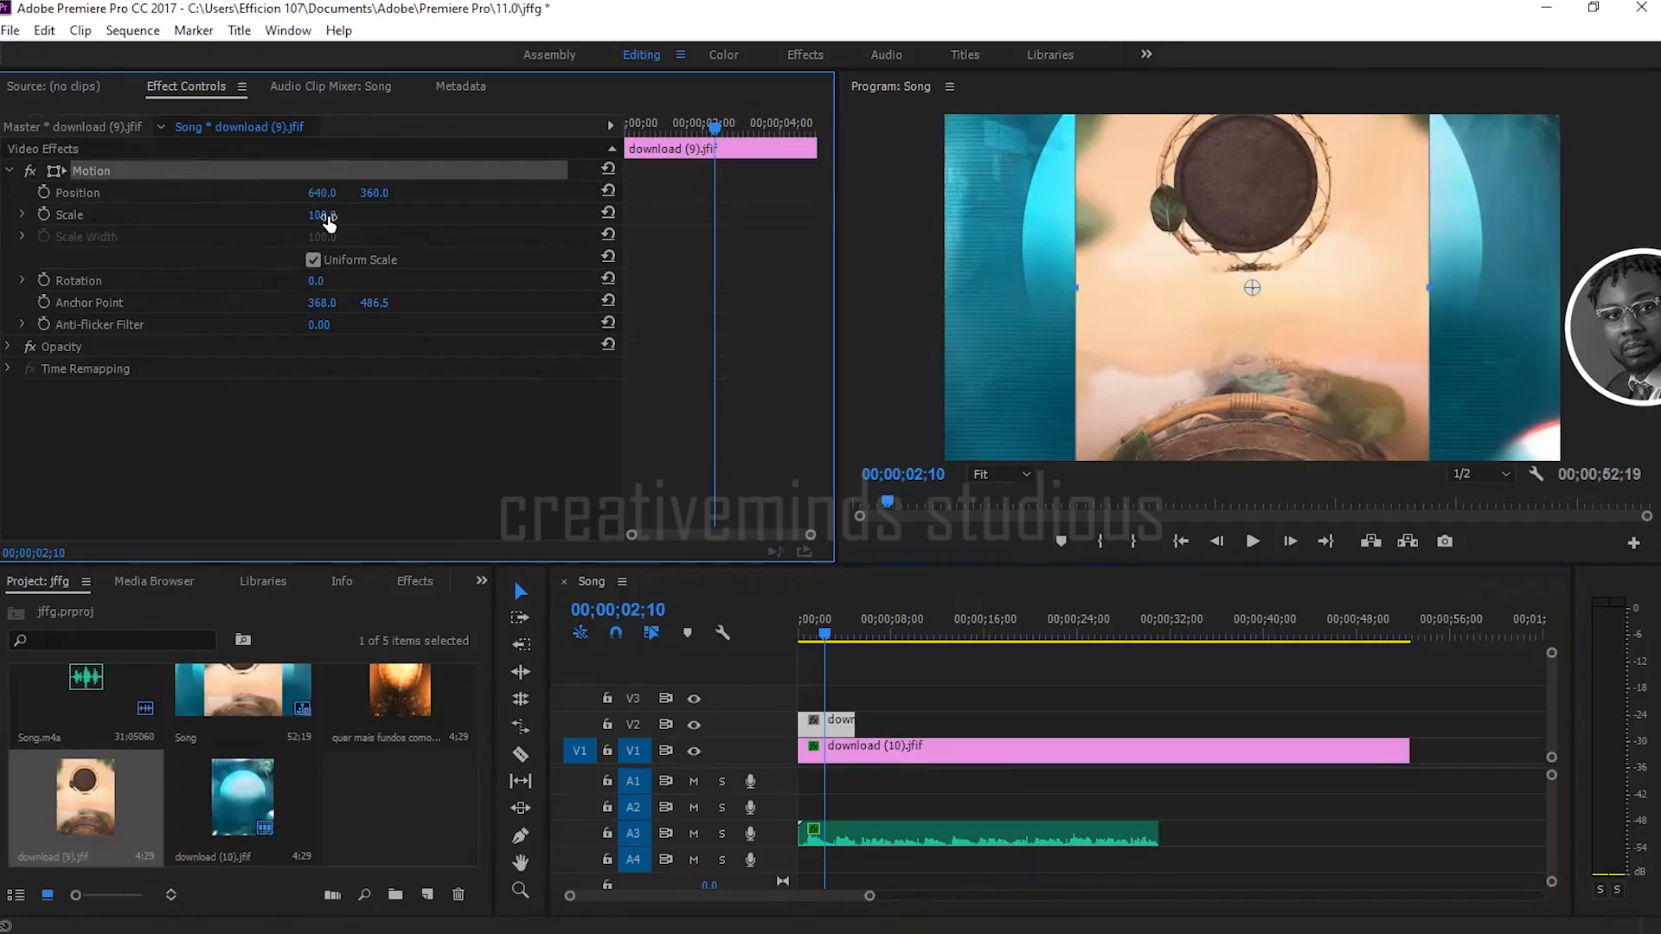
# Step: Scale the download (9).jfif image down to 61 so the background image shows around it
pyautogui.moveTo(322, 218); pyautogui.dragTo(281, 218)
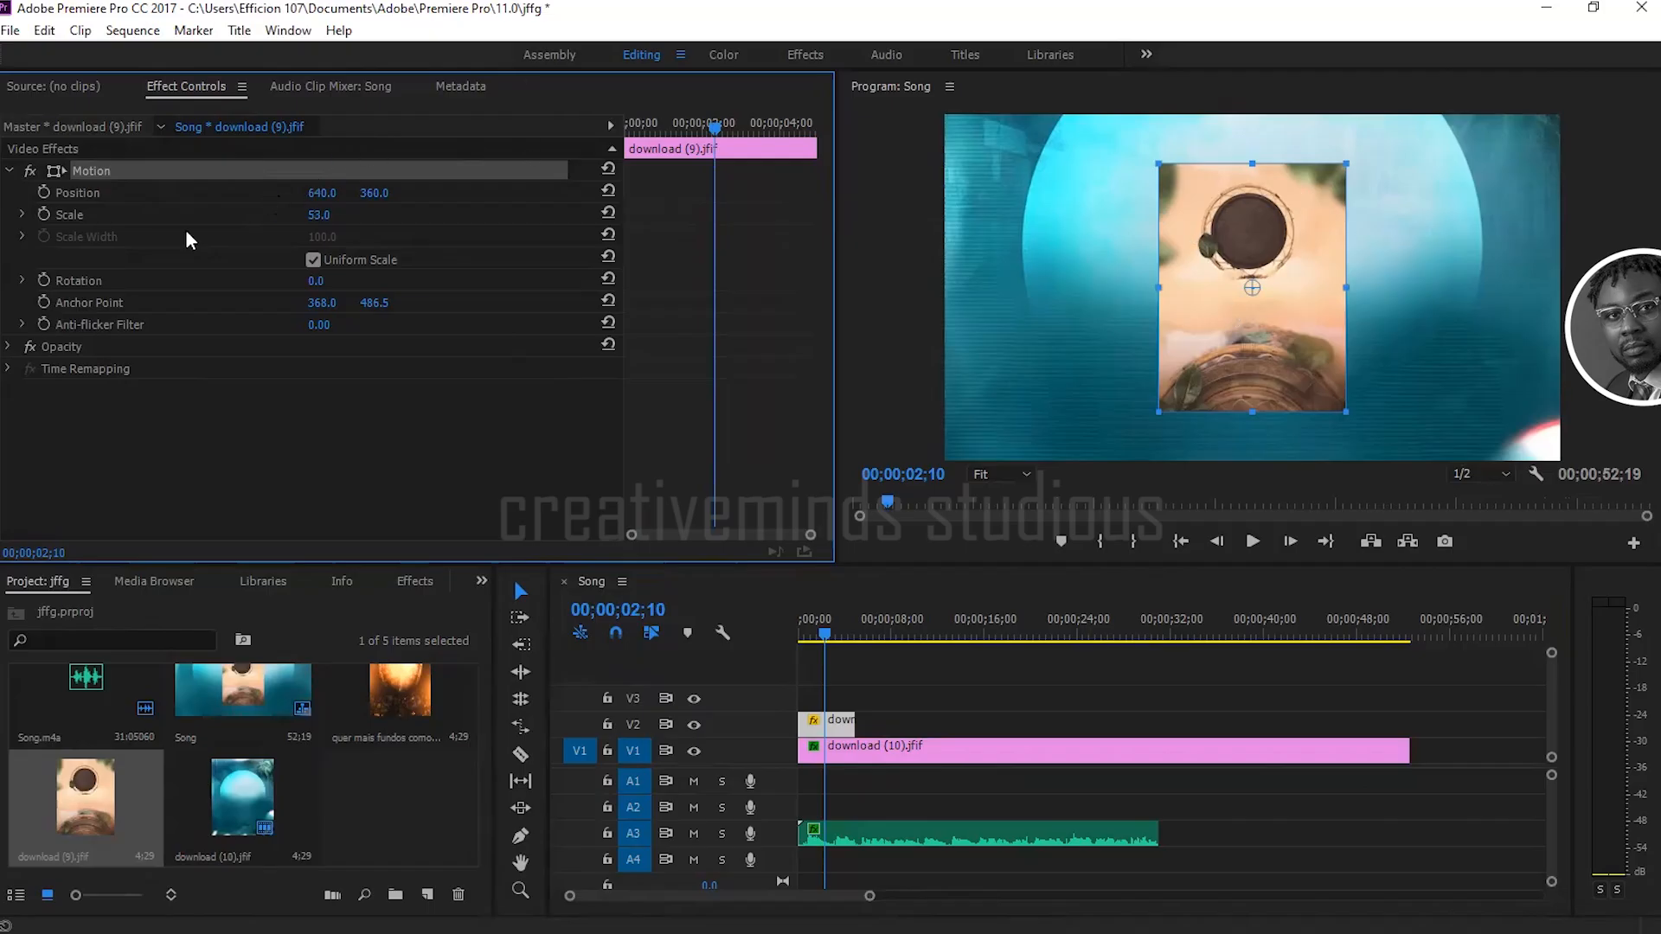
pyautogui.click(319, 215)
pyautogui.write('62')
pyautogui.press('Return')
pyautogui.moveTo(318, 214)
pyautogui.mouseDown()
pyautogui.moveTo(304, 214)
pyautogui.moveTo(369, 214)
pyautogui.moveTo(317, 215)
pyautogui.mouseUp()
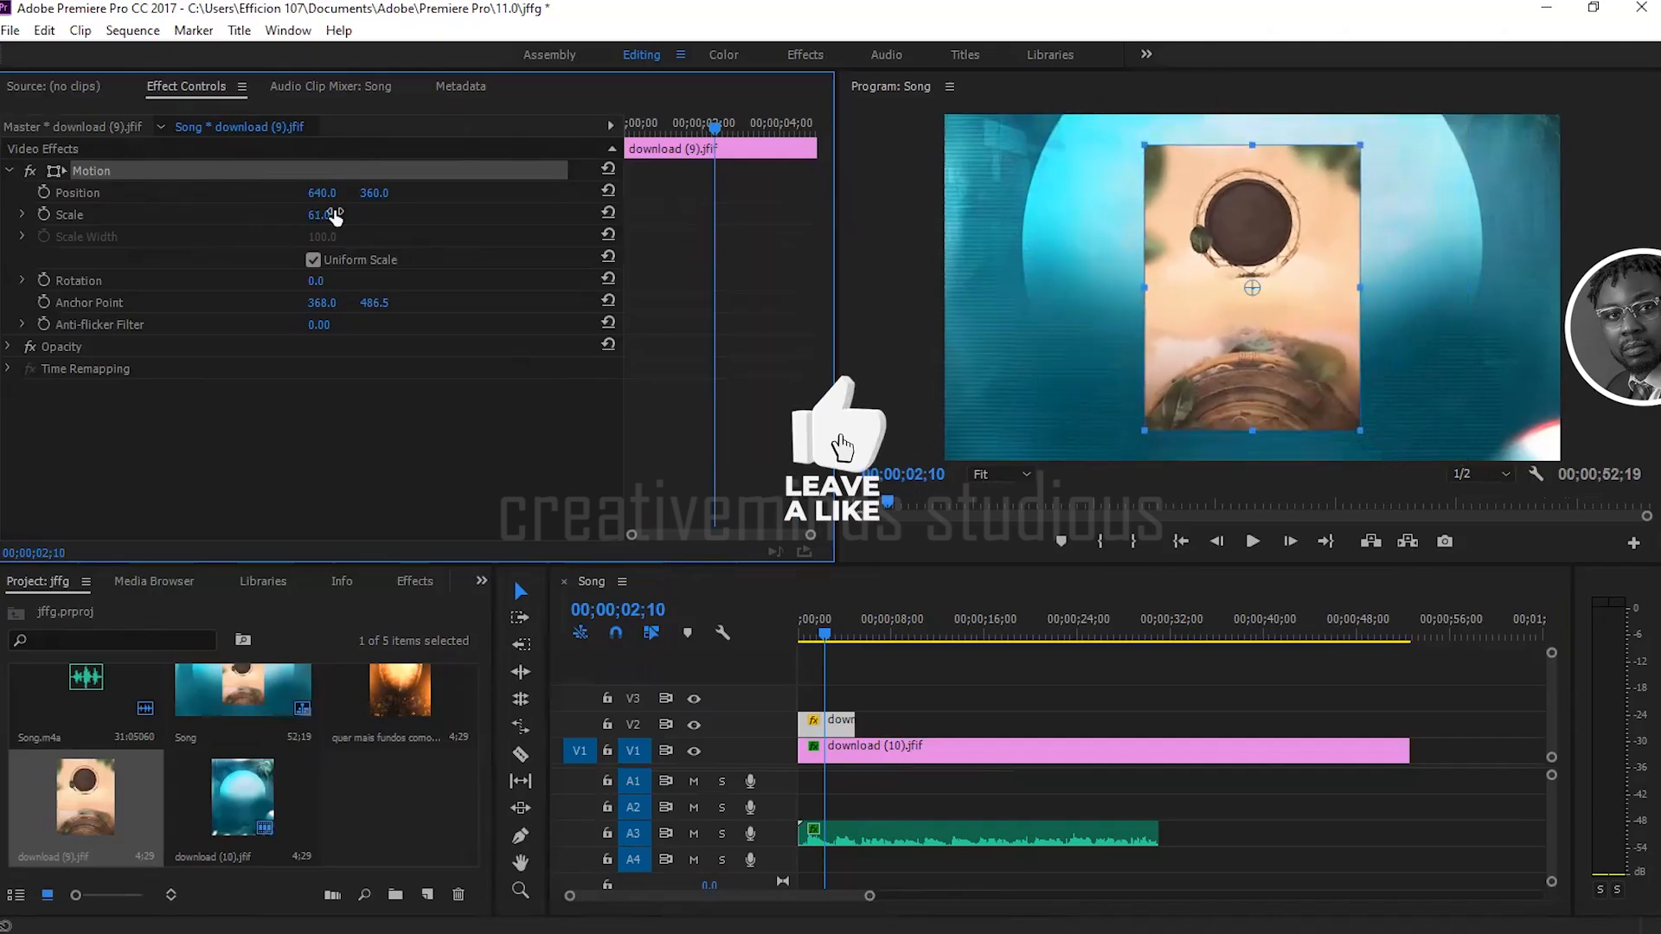
# Step: Search the effects library for "crop" and apply the Crop video effect to the download (9).jfif clip on V2
pyautogui.click(427, 582)
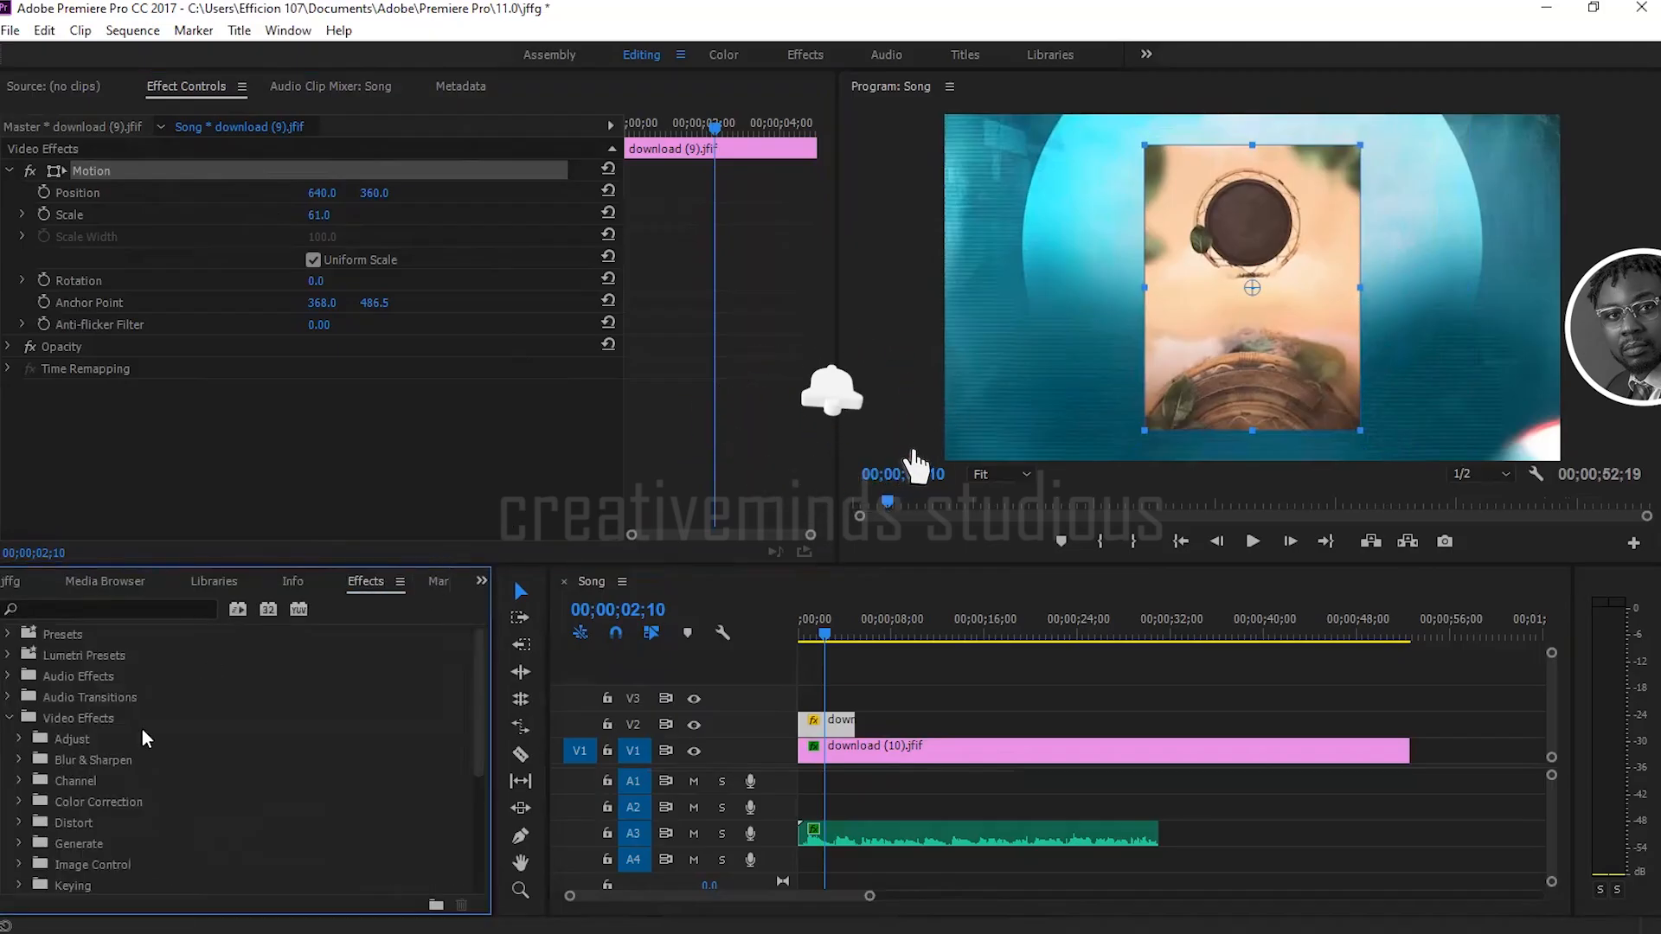
pyautogui.click(10, 719)
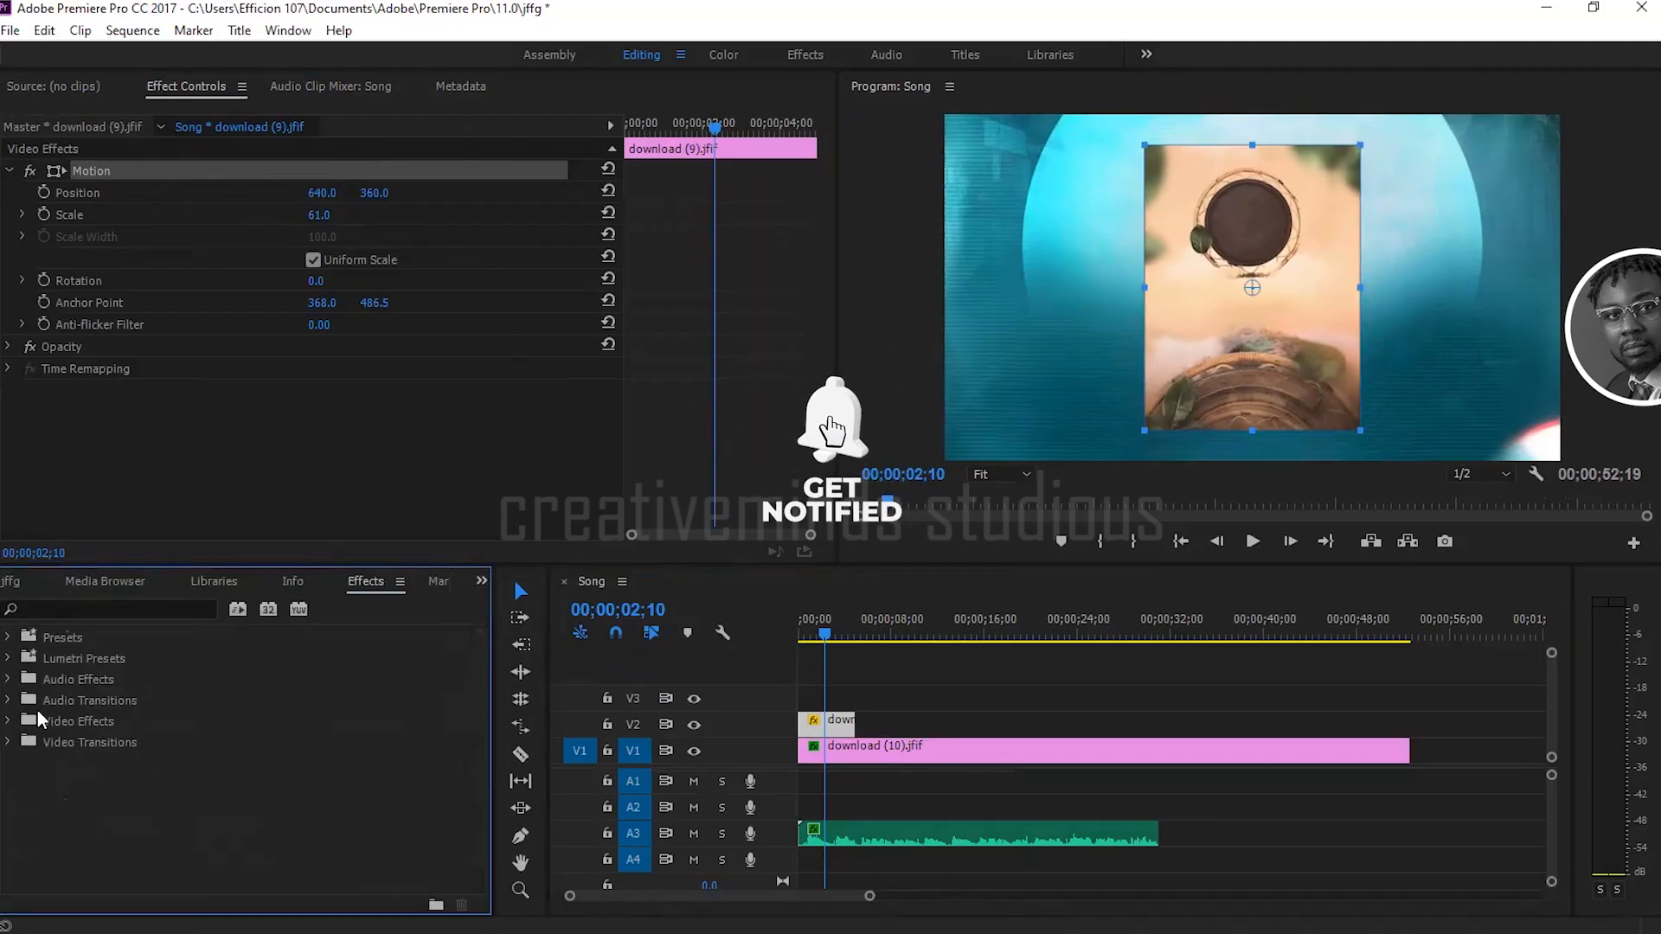
pyautogui.click(102, 610)
pyautogui.write('cro')
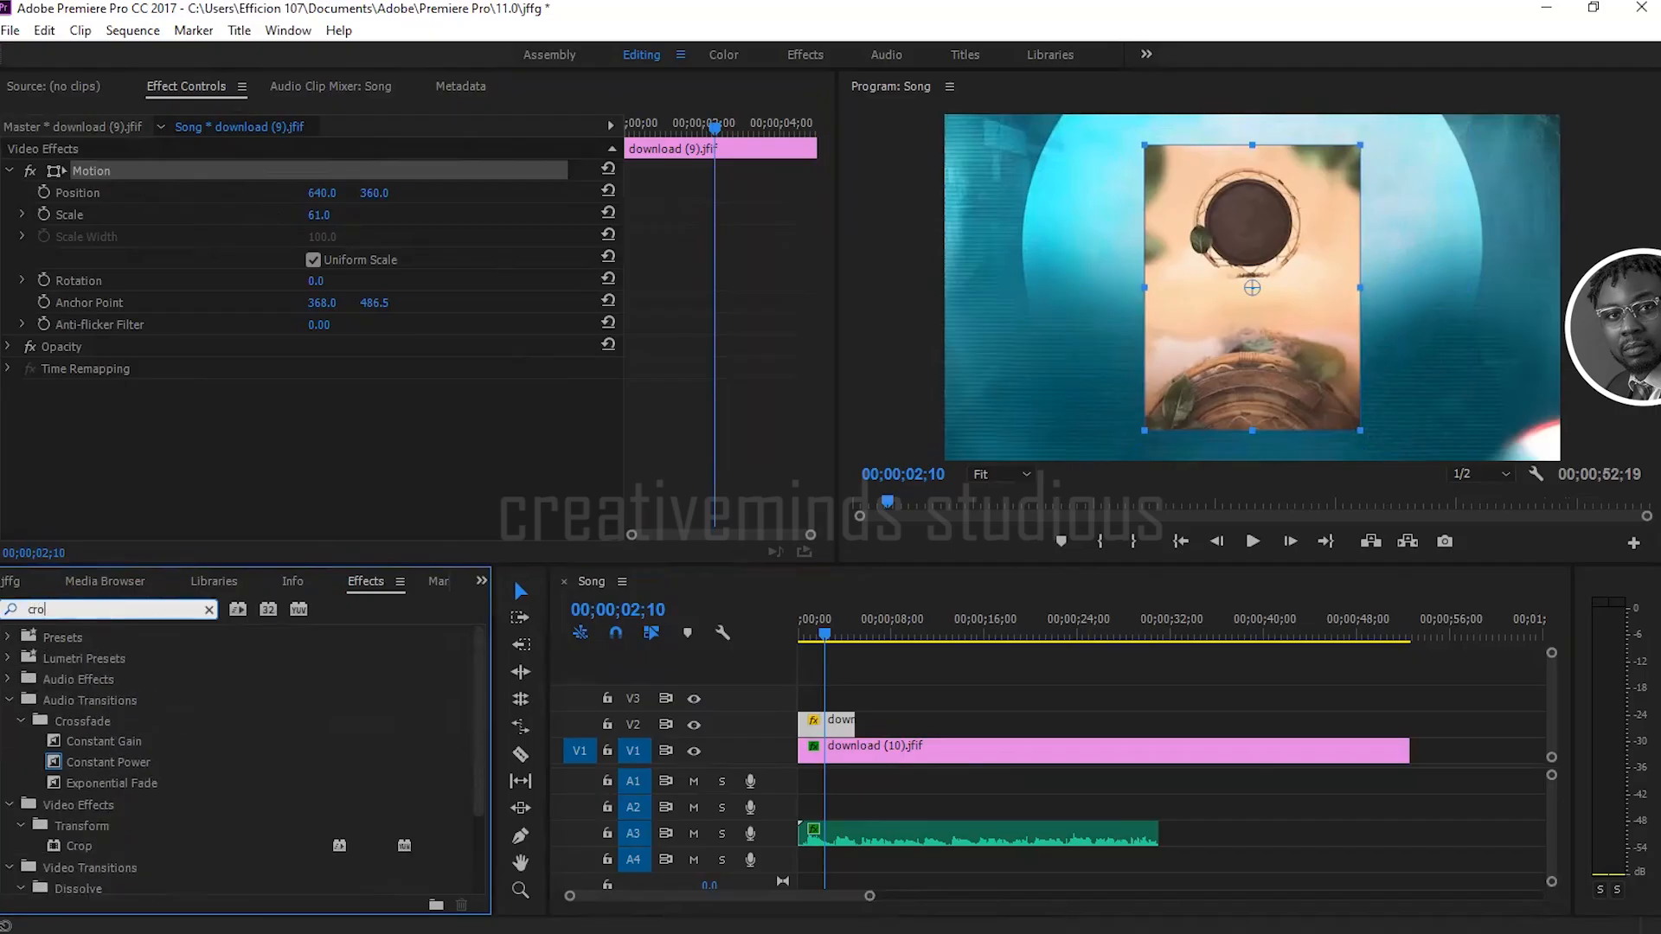
pyautogui.press('BackSpace')
pyautogui.write('op')
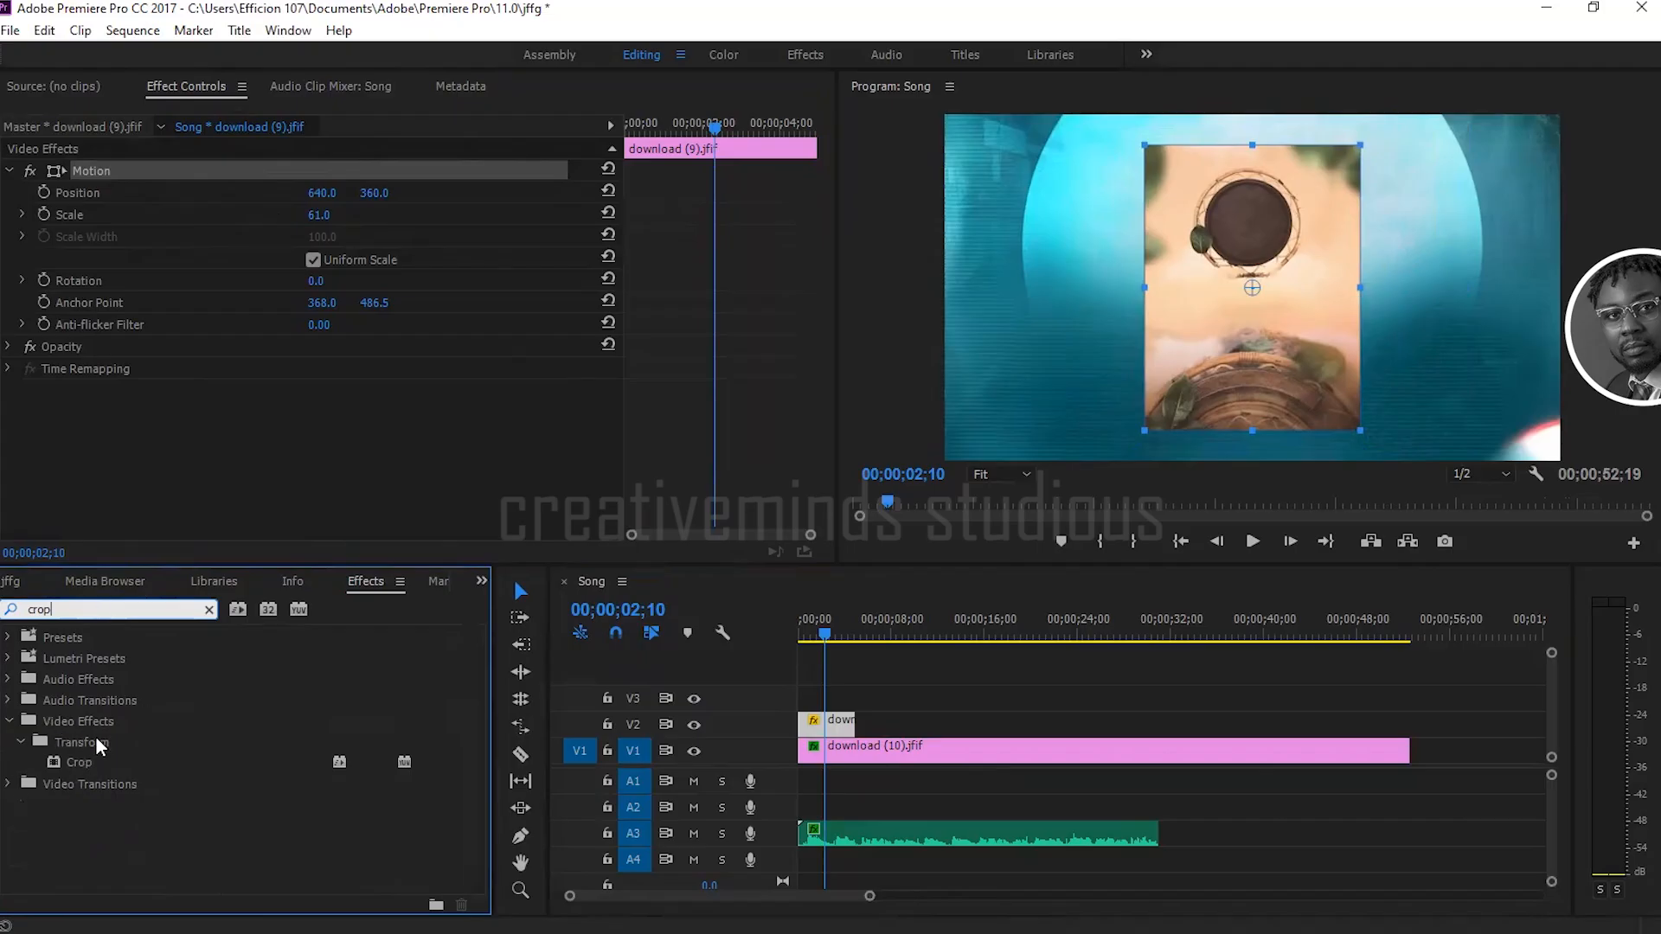
pyautogui.moveTo(74, 759); pyautogui.dragTo(837, 723)
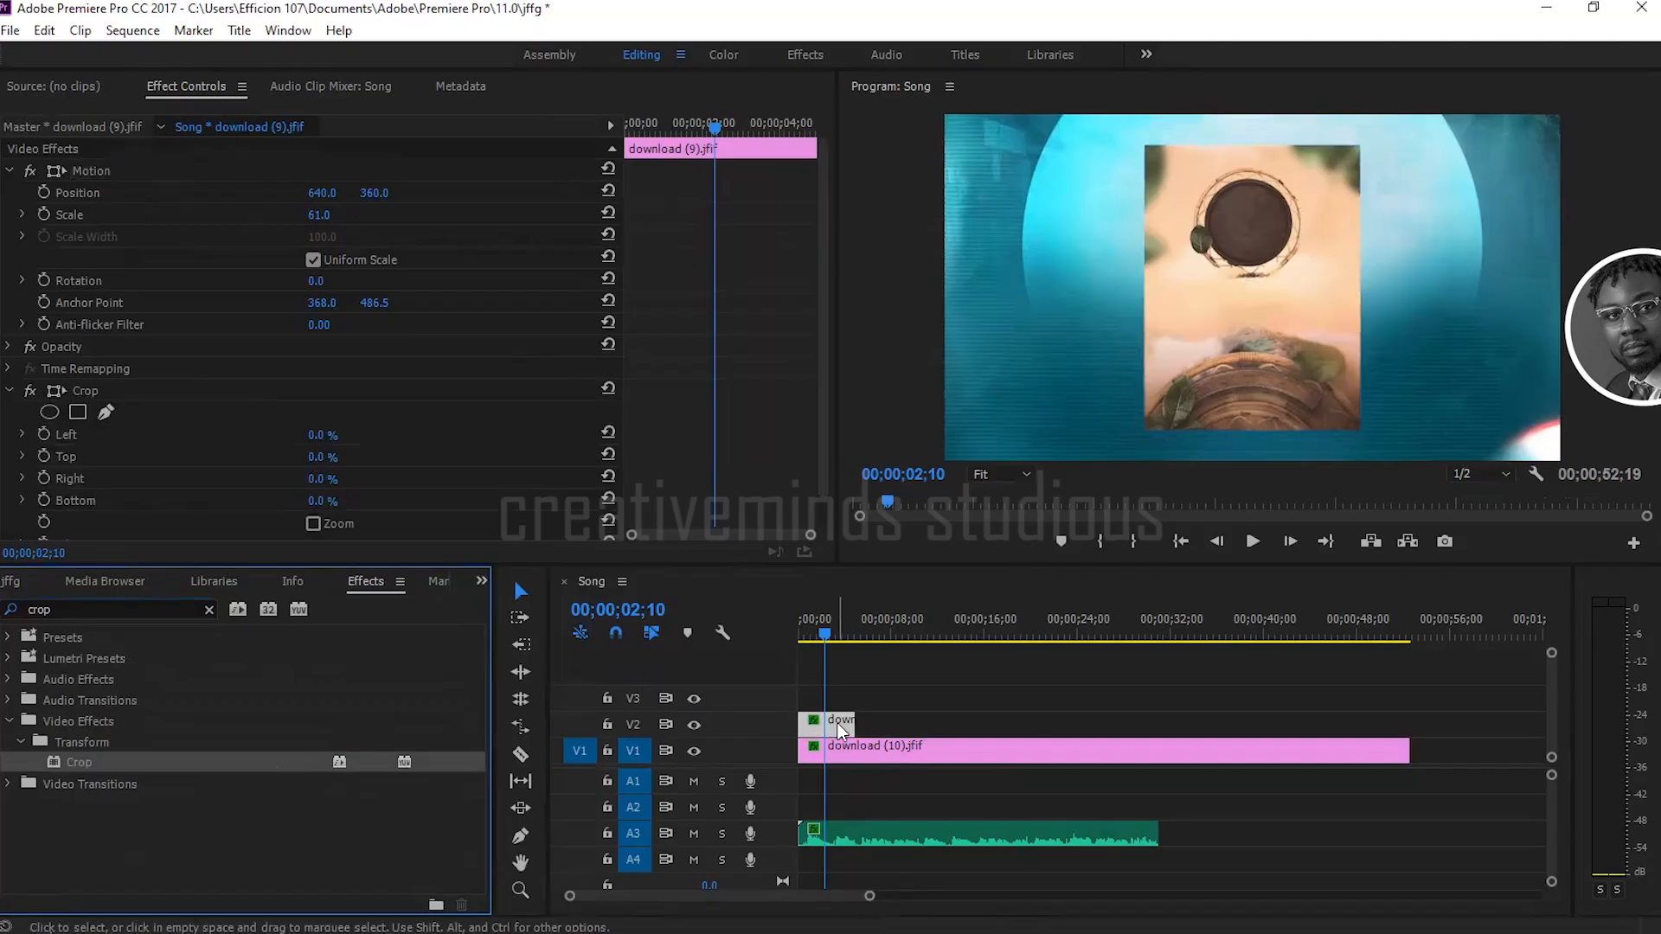
# Step: Crop the download (9).jfif image by 21% on its left side and 7% at its top
pyautogui.moveTo(826, 396); pyautogui.dragTo(826, 449)
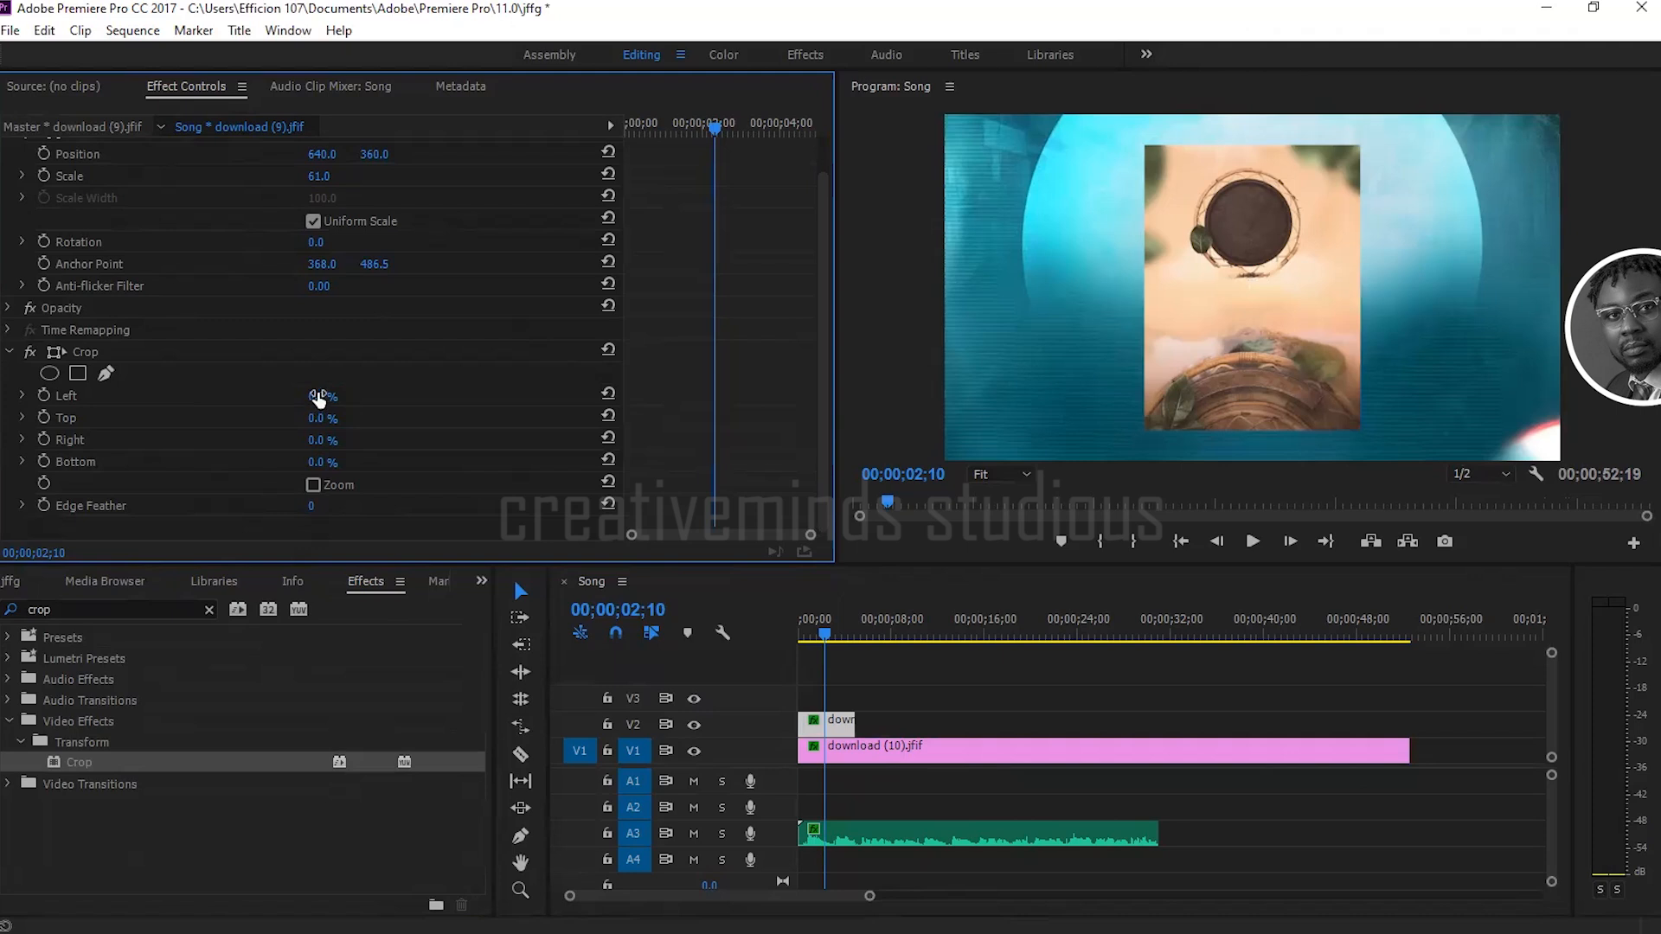
pyautogui.moveTo(322, 397); pyautogui.dragTo(352, 397)
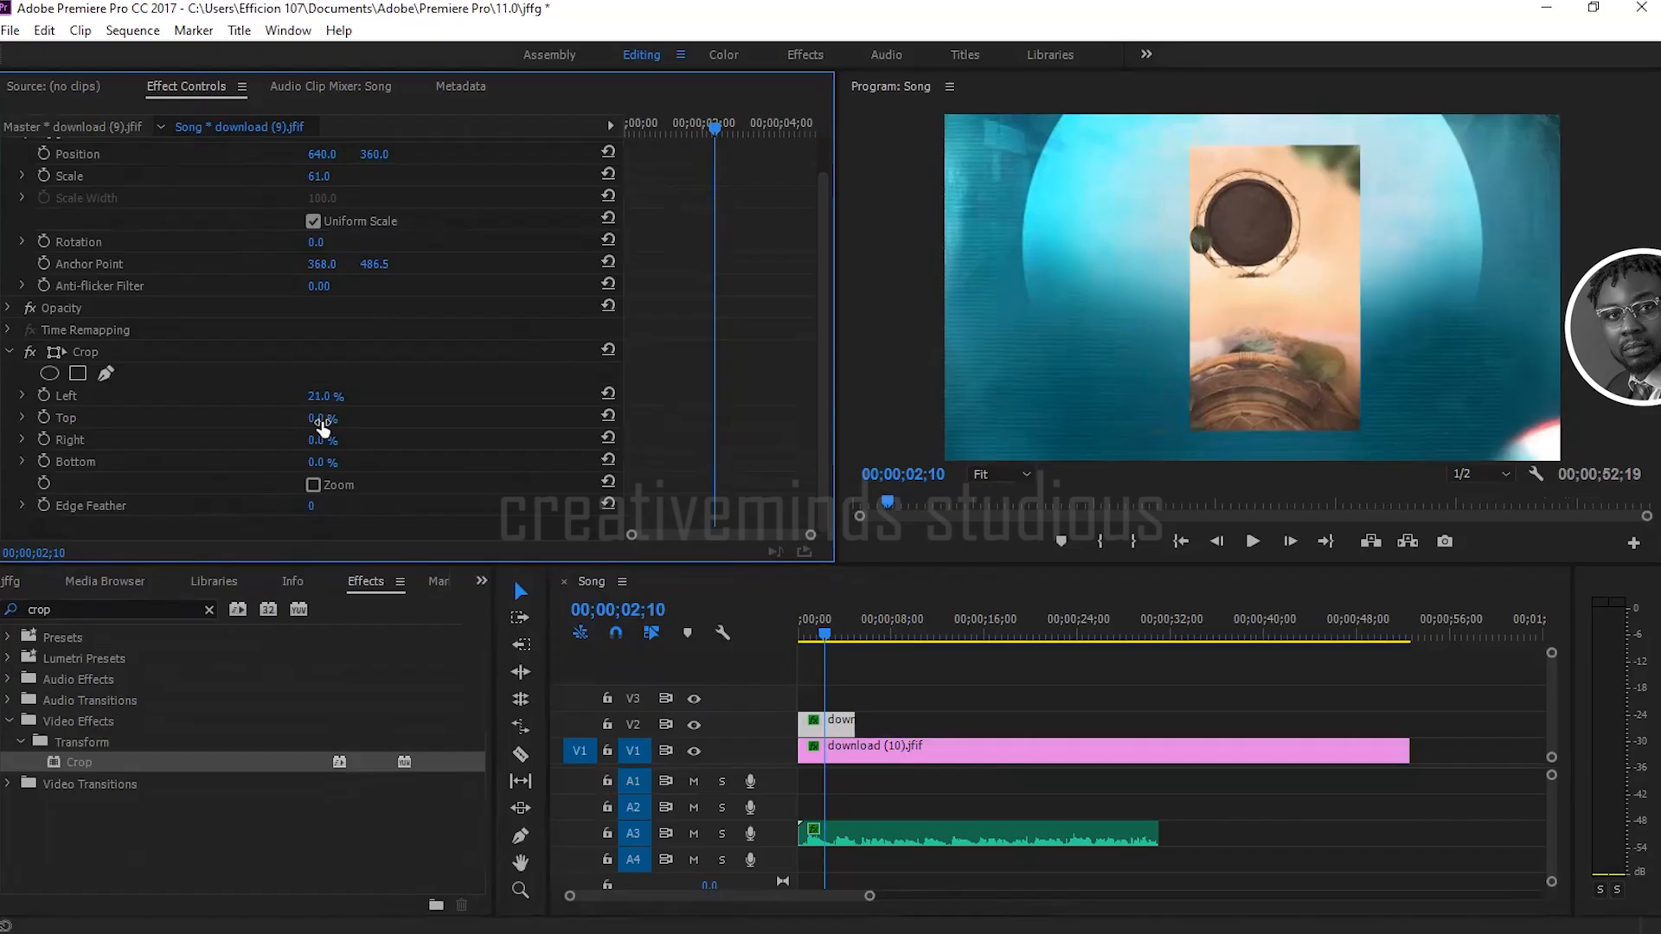
pyautogui.moveTo(324, 419); pyautogui.dragTo(340, 421)
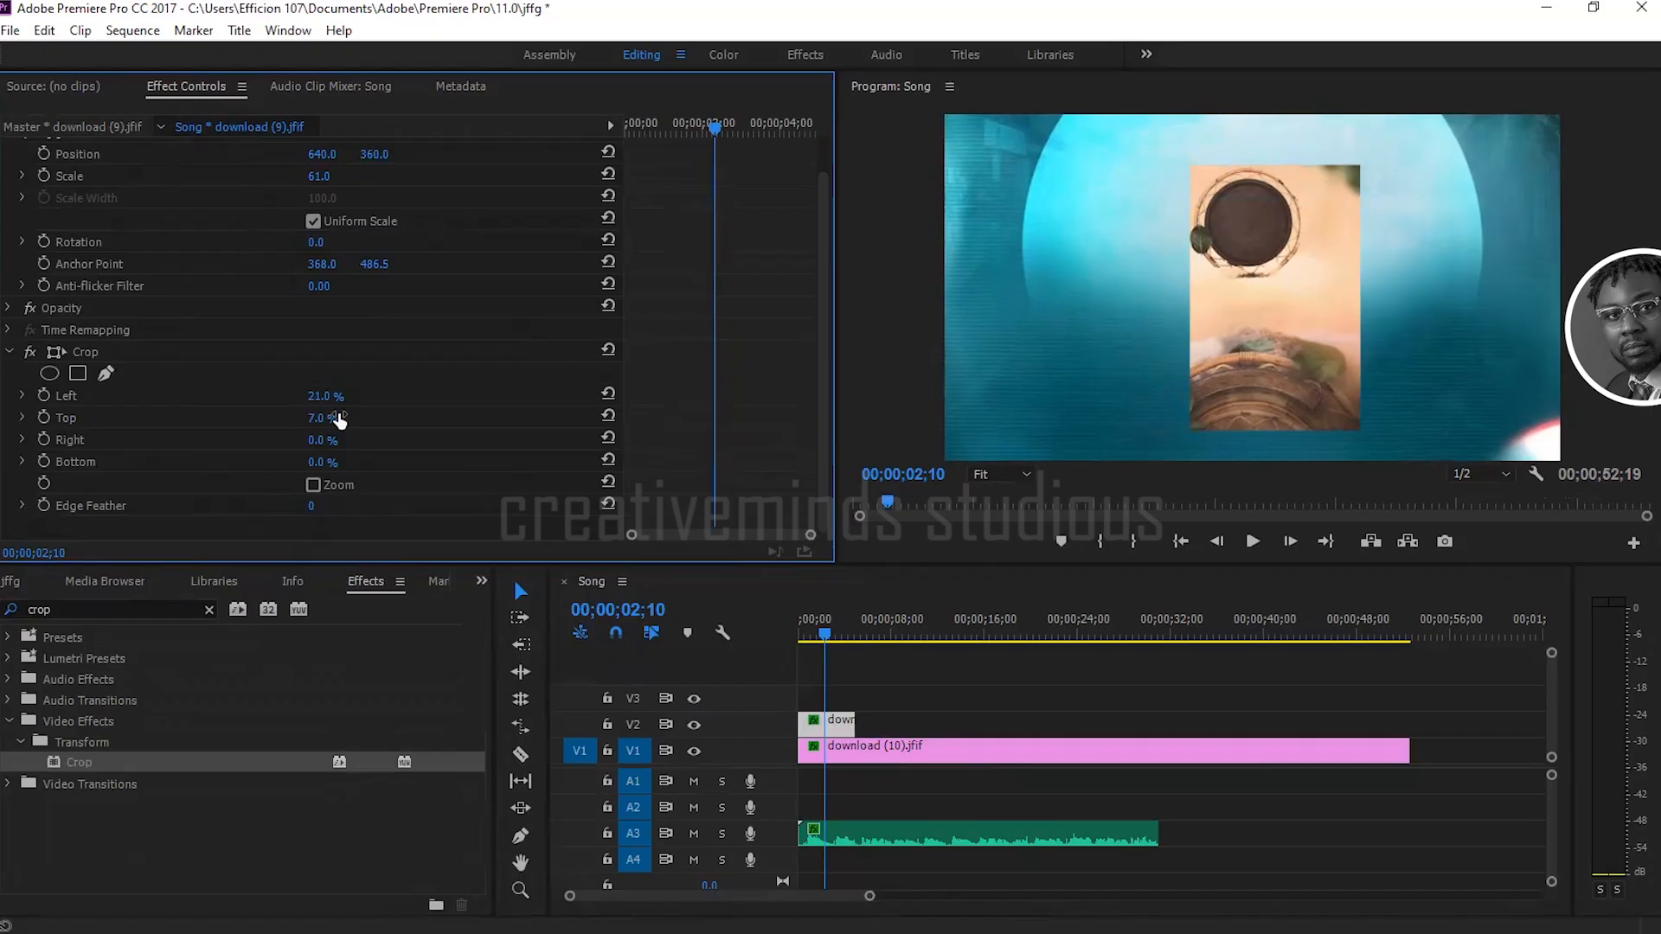
# Step: Crop the download (9).jfif image by 26% on its right side and 54% at its bottom
pyautogui.moveTo(318, 450); pyautogui.dragTo(386, 450)
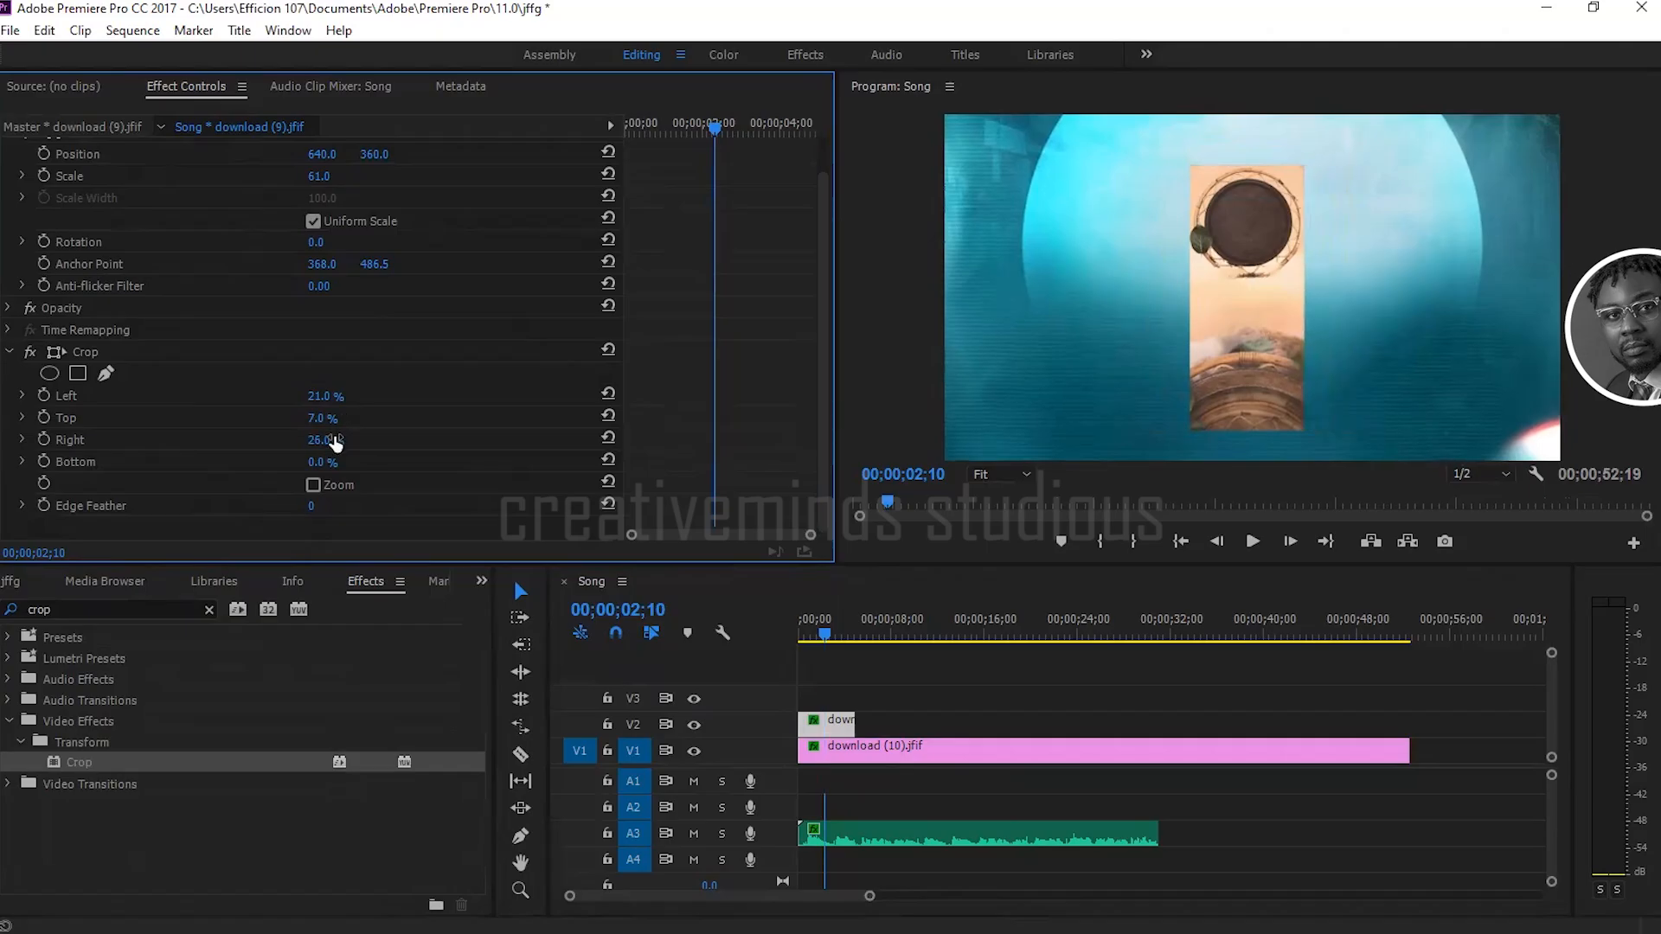
pyautogui.moveTo(320, 463)
pyautogui.mouseDown()
pyautogui.moveTo(411, 463)
pyautogui.moveTo(338, 464)
pyautogui.mouseUp()
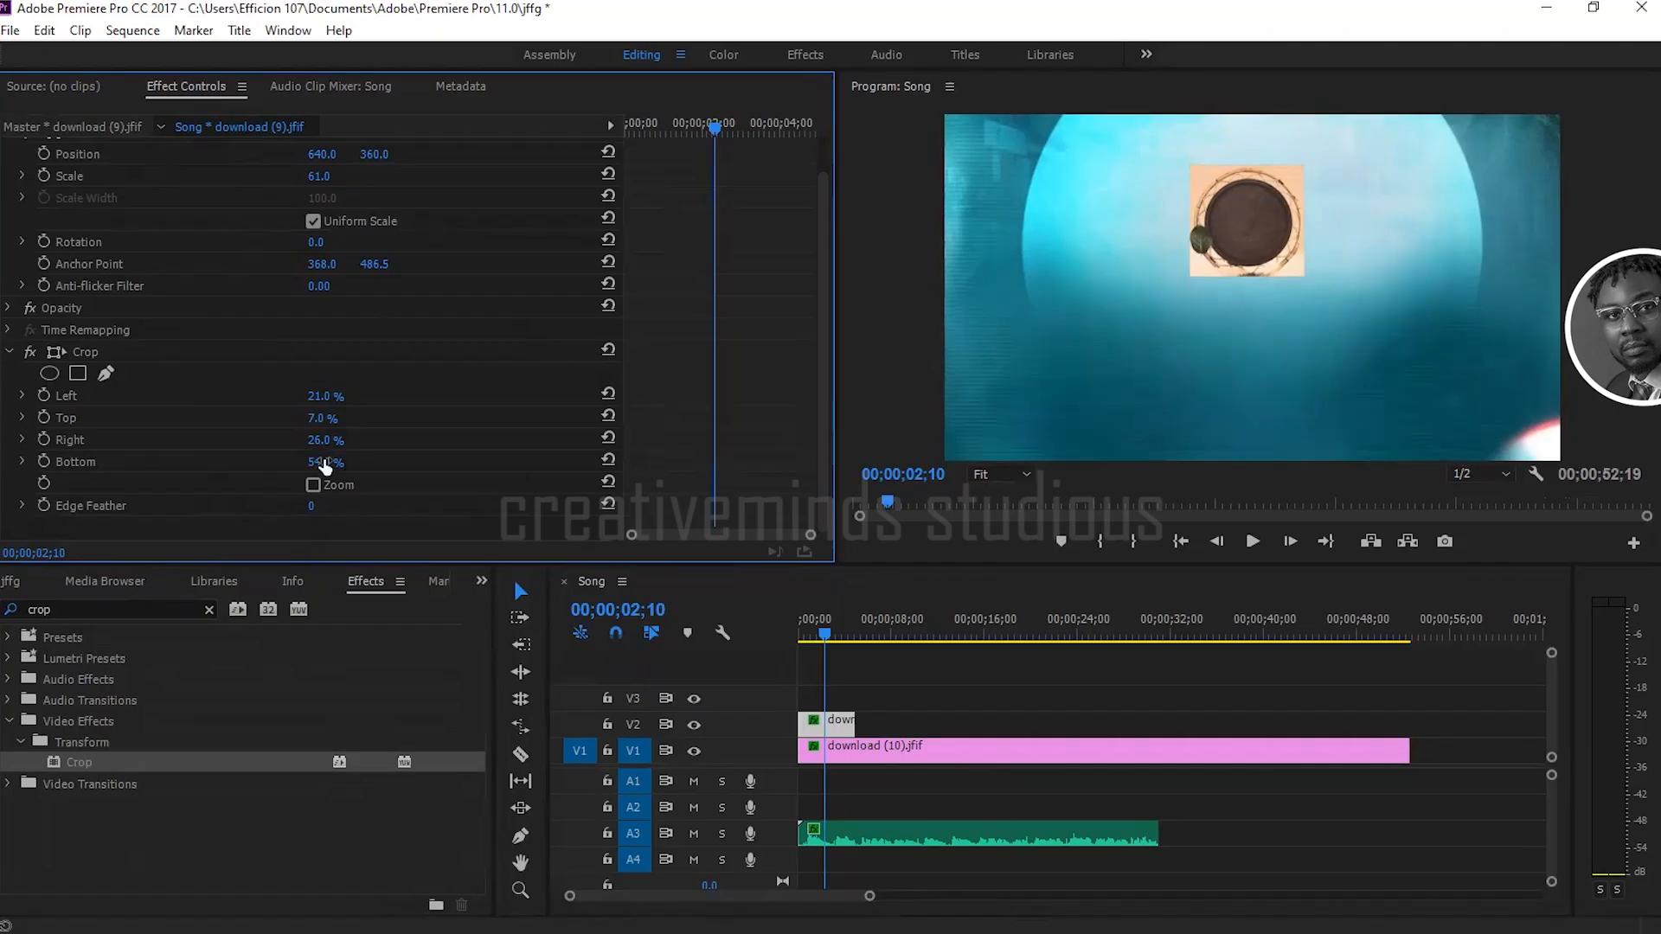
pyautogui.moveTo(326, 467); pyautogui.dragTo(314, 467)
# Step: Soften the cropped image's borders by setting the Crop effect's Edge Feather to 28
pyautogui.moveTo(312, 514); pyautogui.dragTo(472, 514)
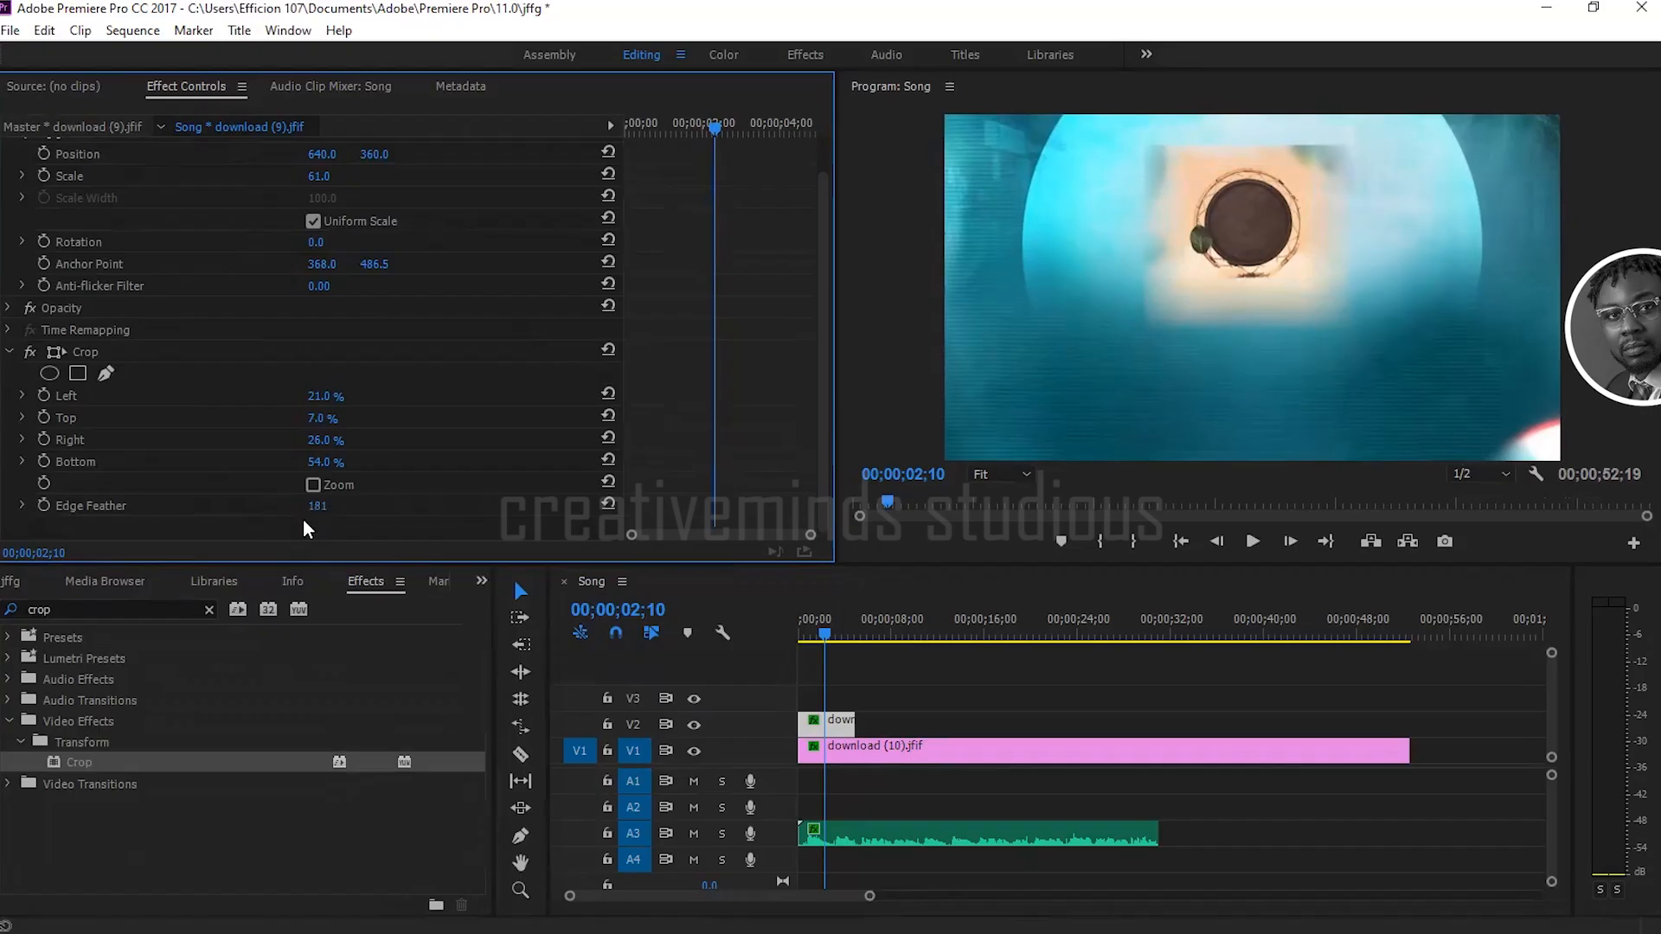
pyautogui.moveTo(320, 508); pyautogui.dragTo(282, 509)
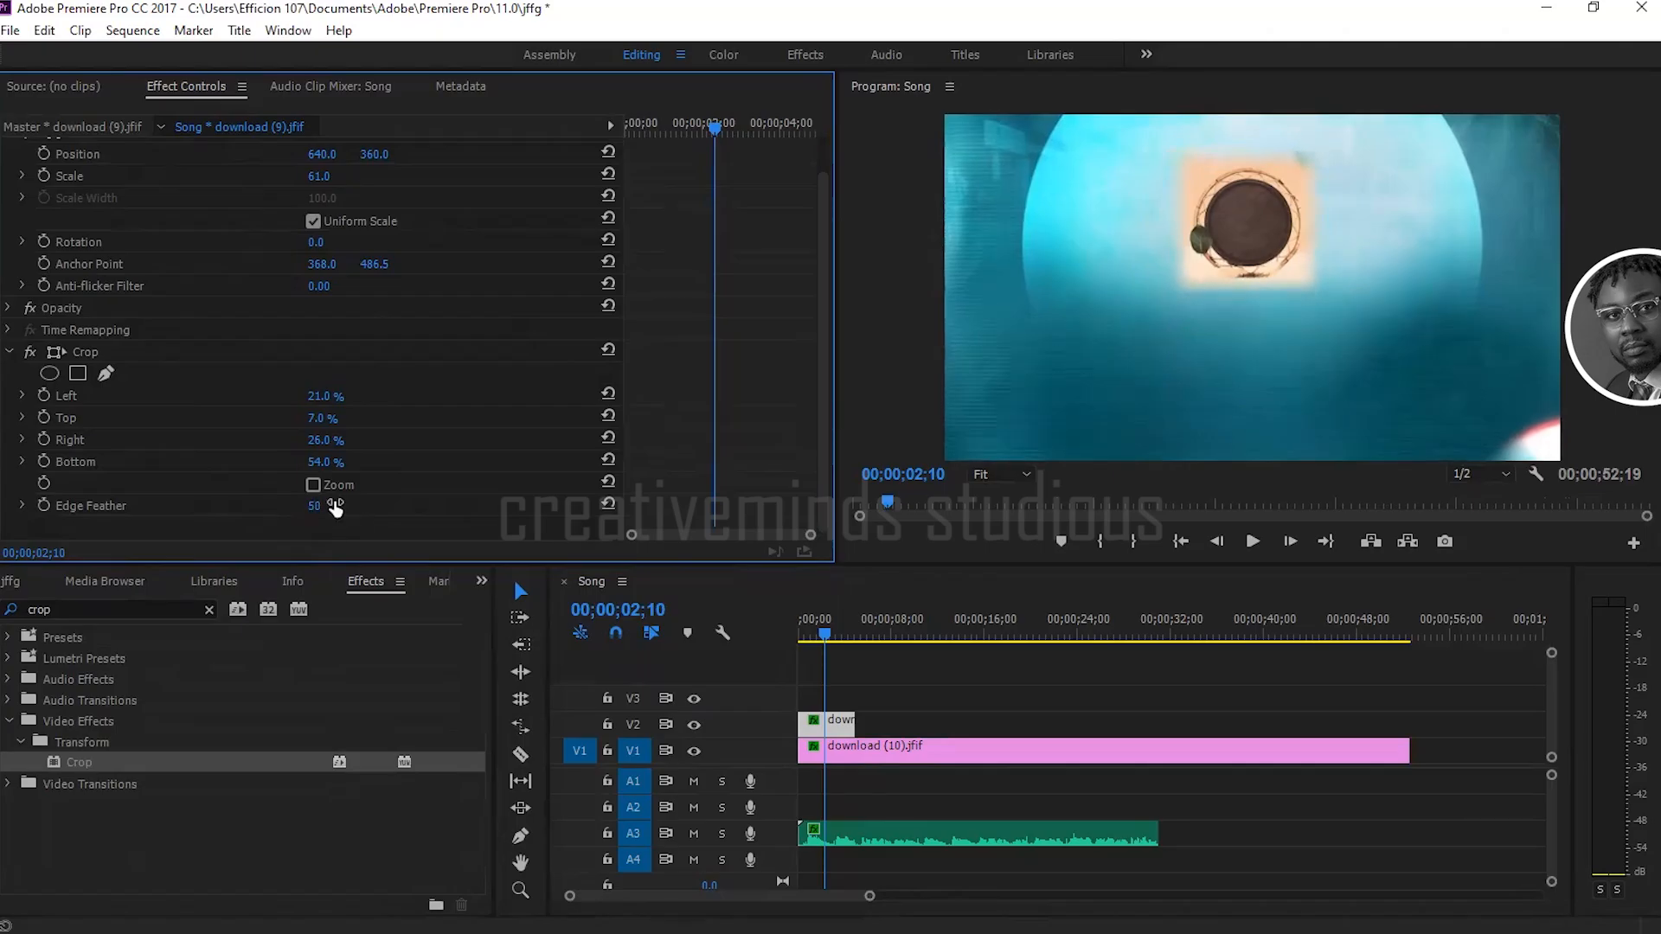
pyautogui.moveTo(350, 510)
pyautogui.mouseDown()
pyautogui.moveTo(329, 506)
pyautogui.moveTo(381, 506)
pyautogui.moveTo(338, 506)
pyautogui.mouseUp()
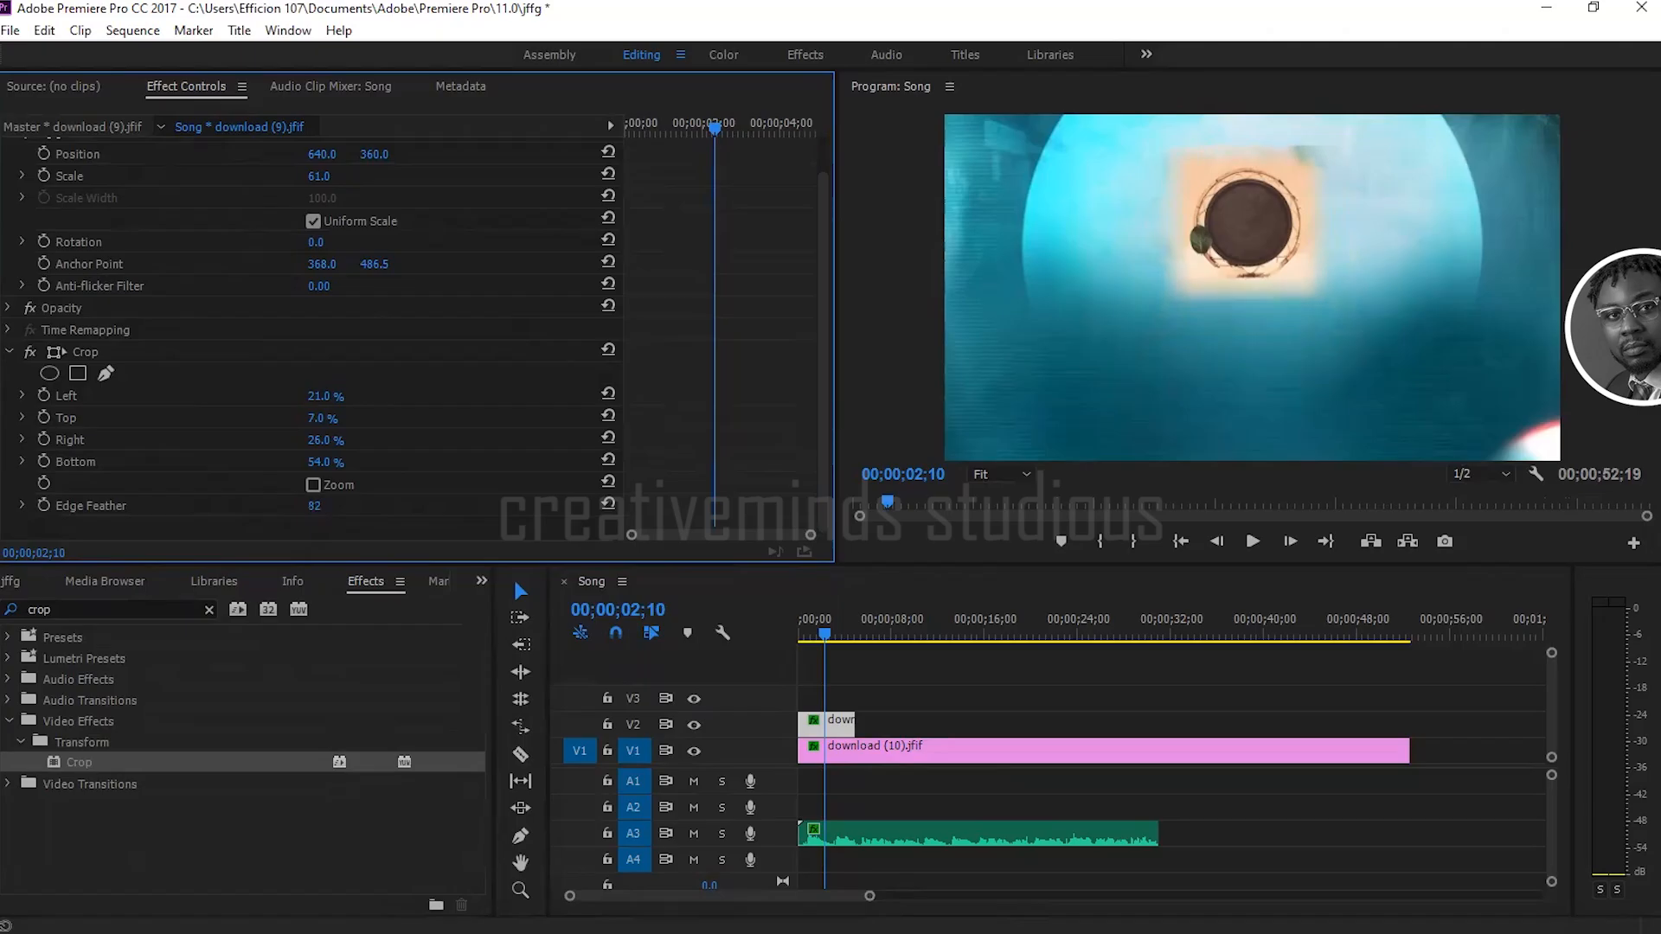
pyautogui.moveTo(330, 506); pyautogui.dragTo(313, 506)
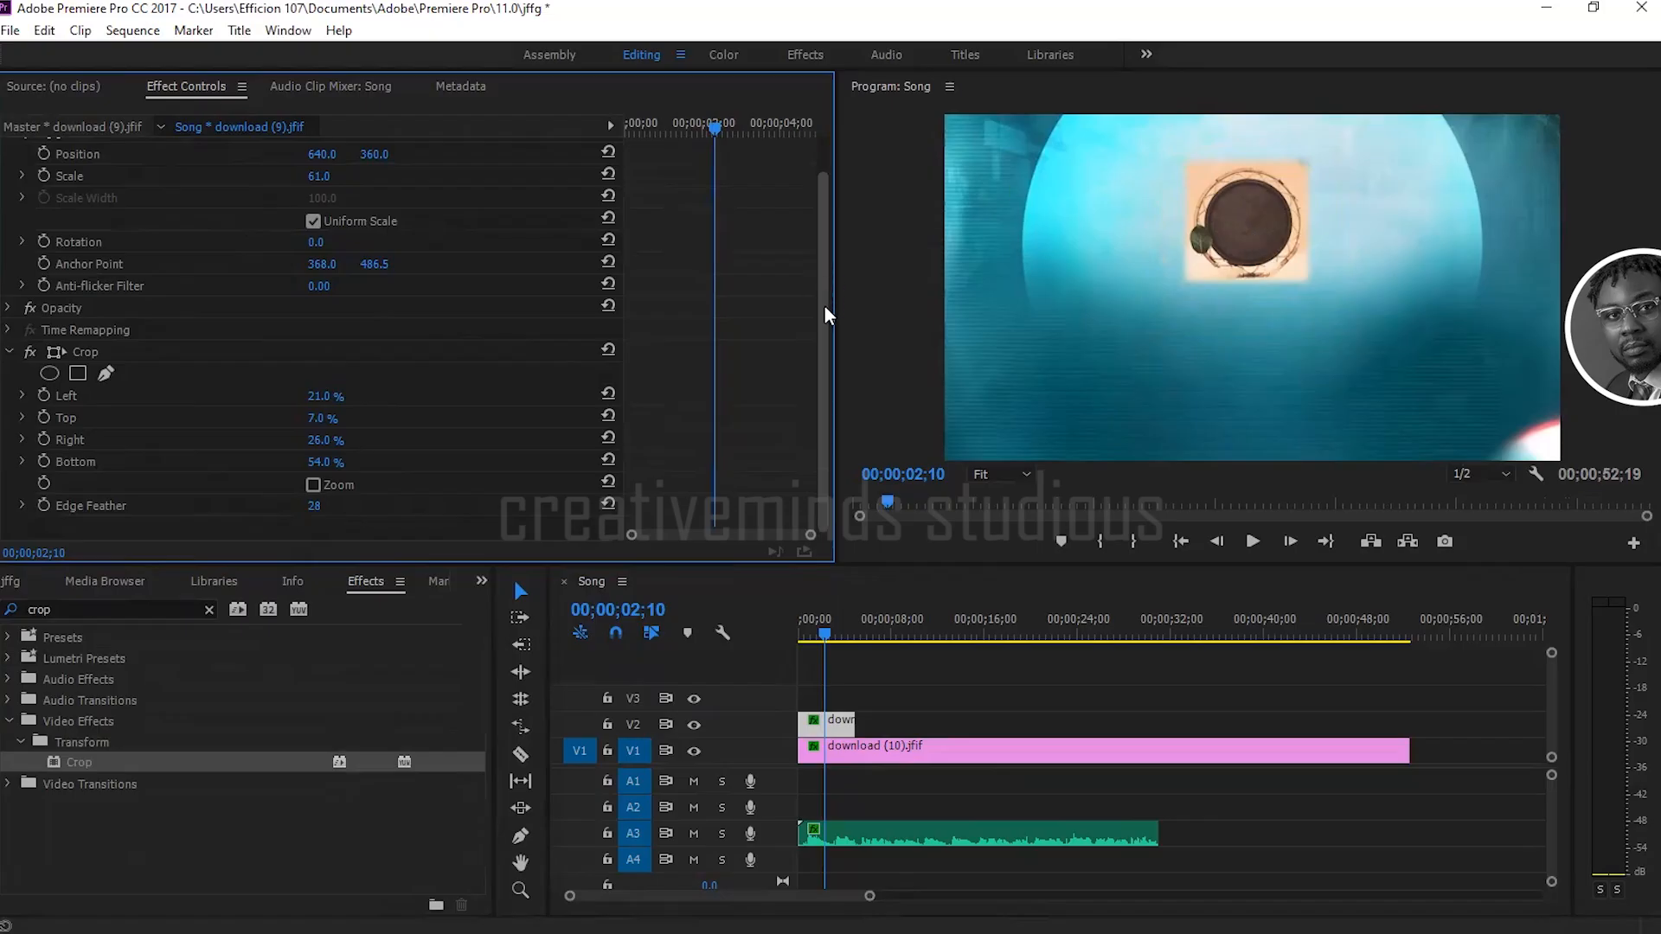
# Step: Move the cropped image on V2 to position 631, 480
pyautogui.scroll(2, 824, 305)
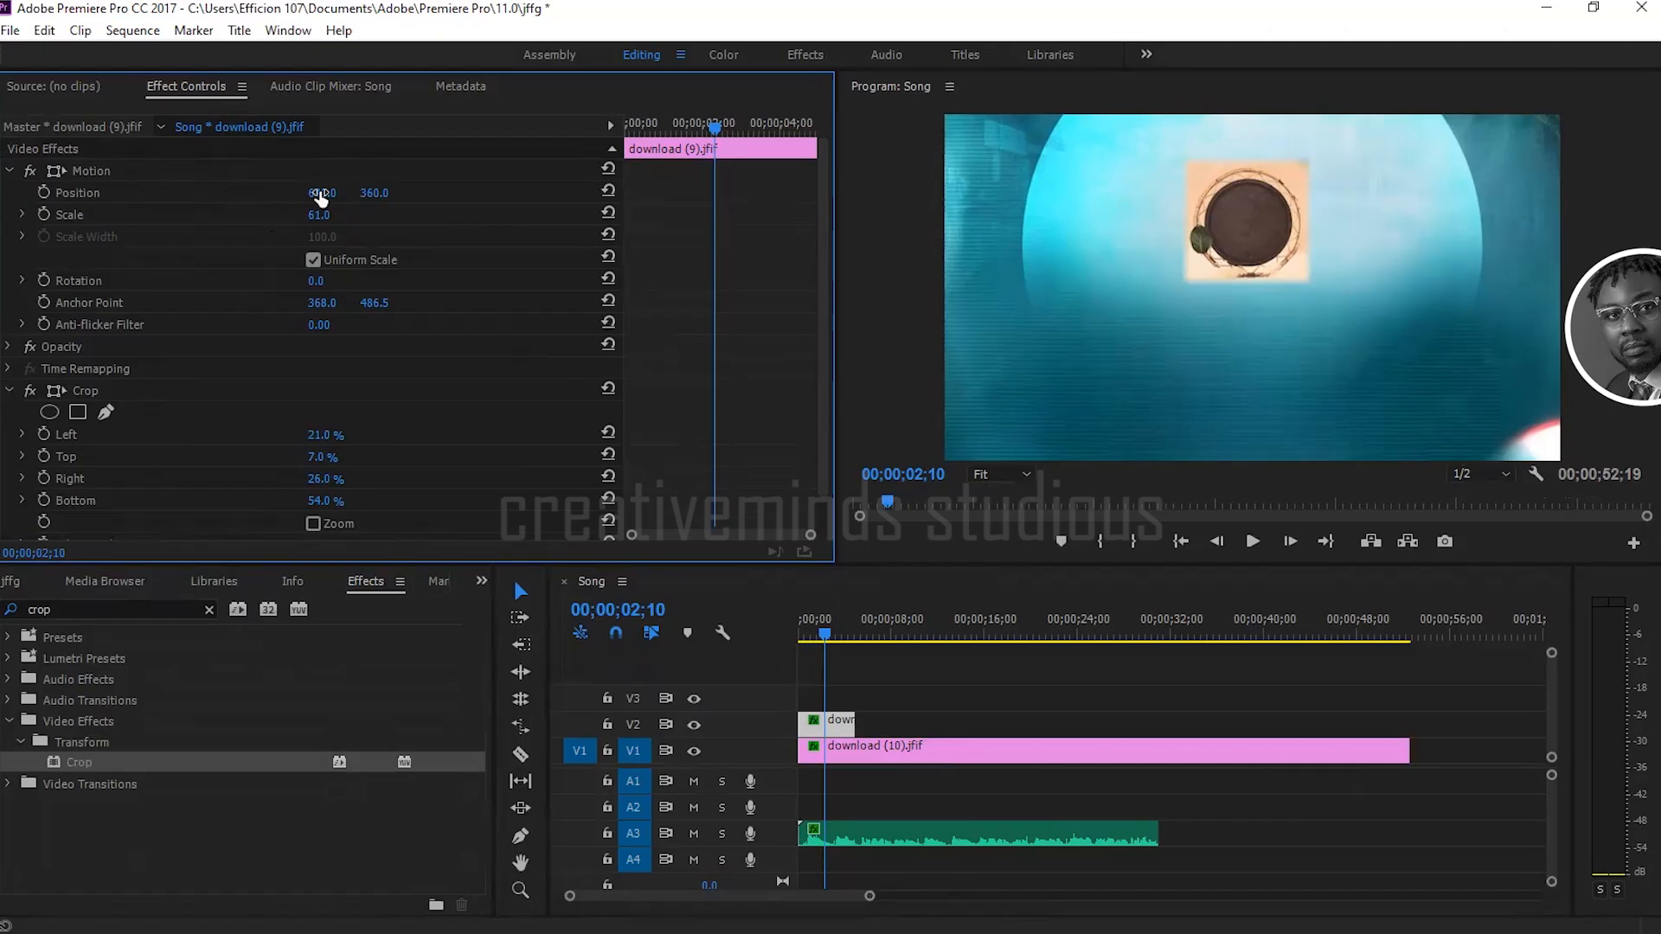
pyautogui.moveTo(320, 197); pyautogui.dragTo(213, 198)
pyautogui.moveTo(322, 193); pyautogui.dragTo(260, 193)
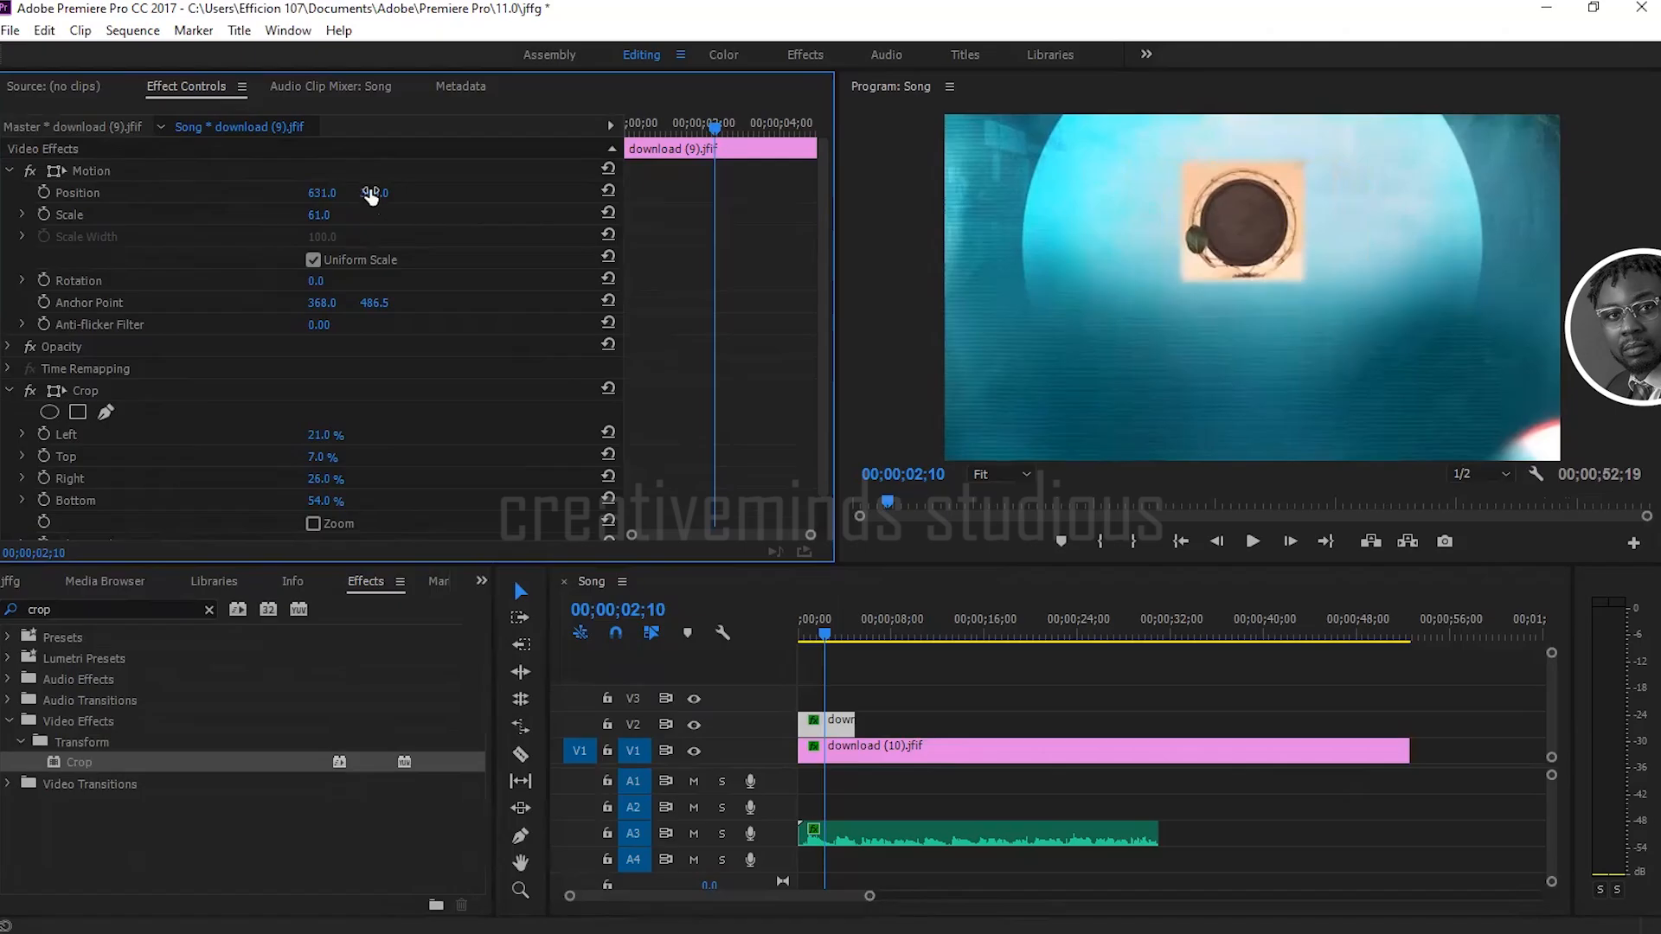
pyautogui.moveTo(371, 193)
pyautogui.mouseDown()
pyautogui.moveTo(471, 193)
pyautogui.moveTo(381, 194)
pyautogui.mouseUp()
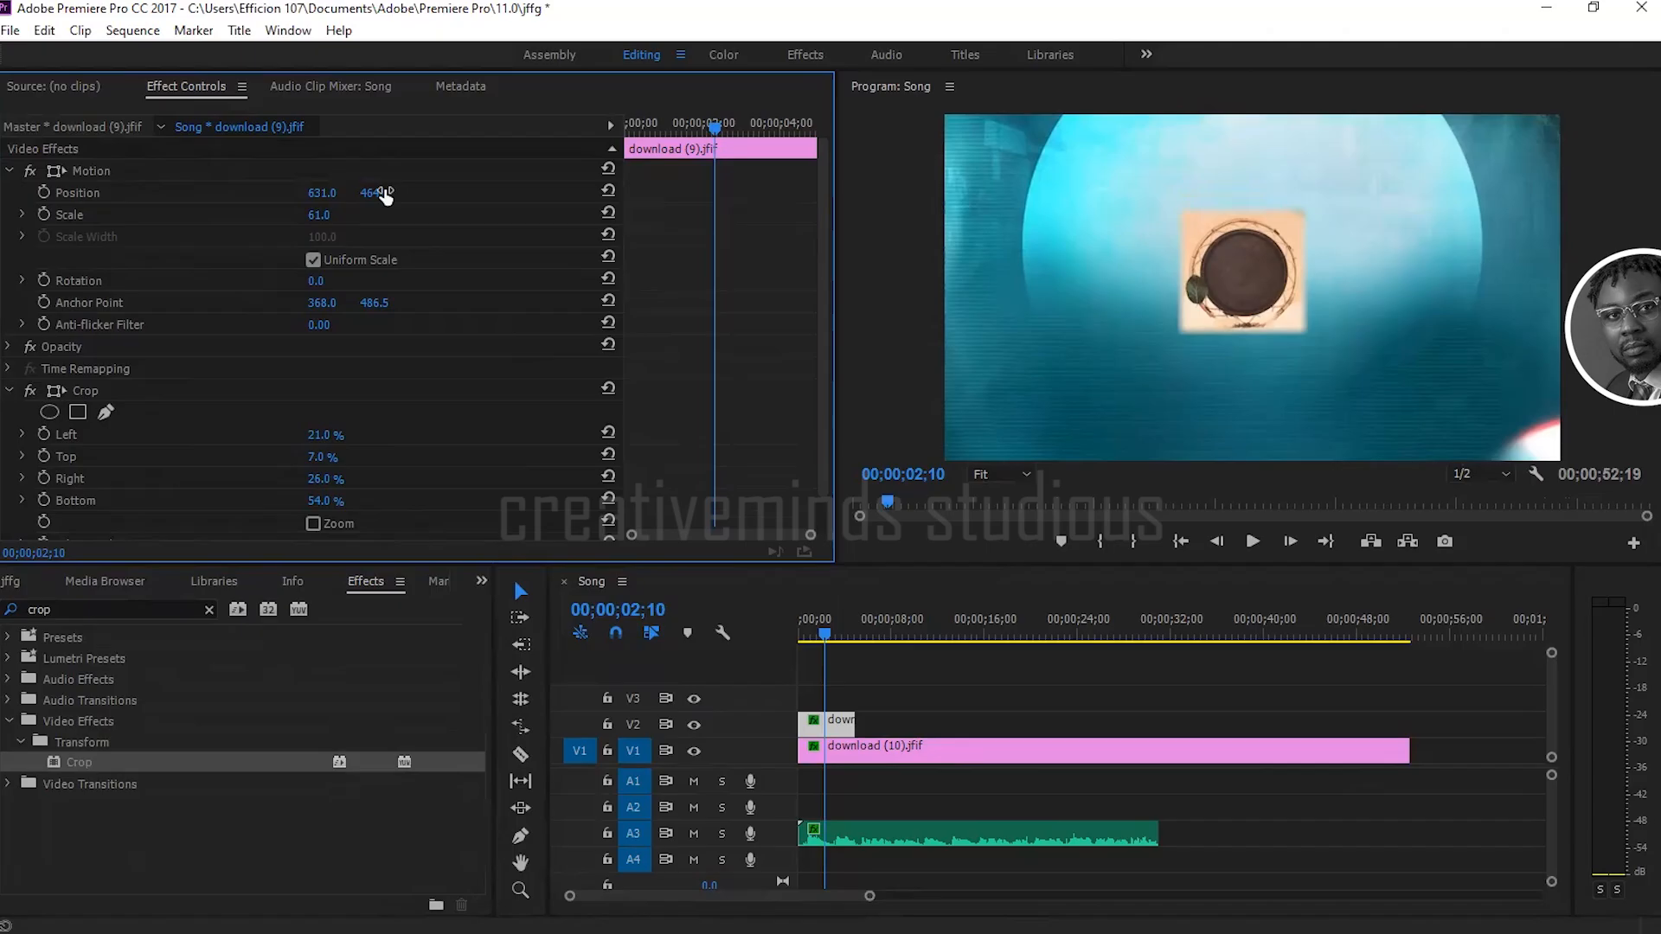
pyautogui.moveTo(375, 194); pyautogui.dragTo(387, 194)
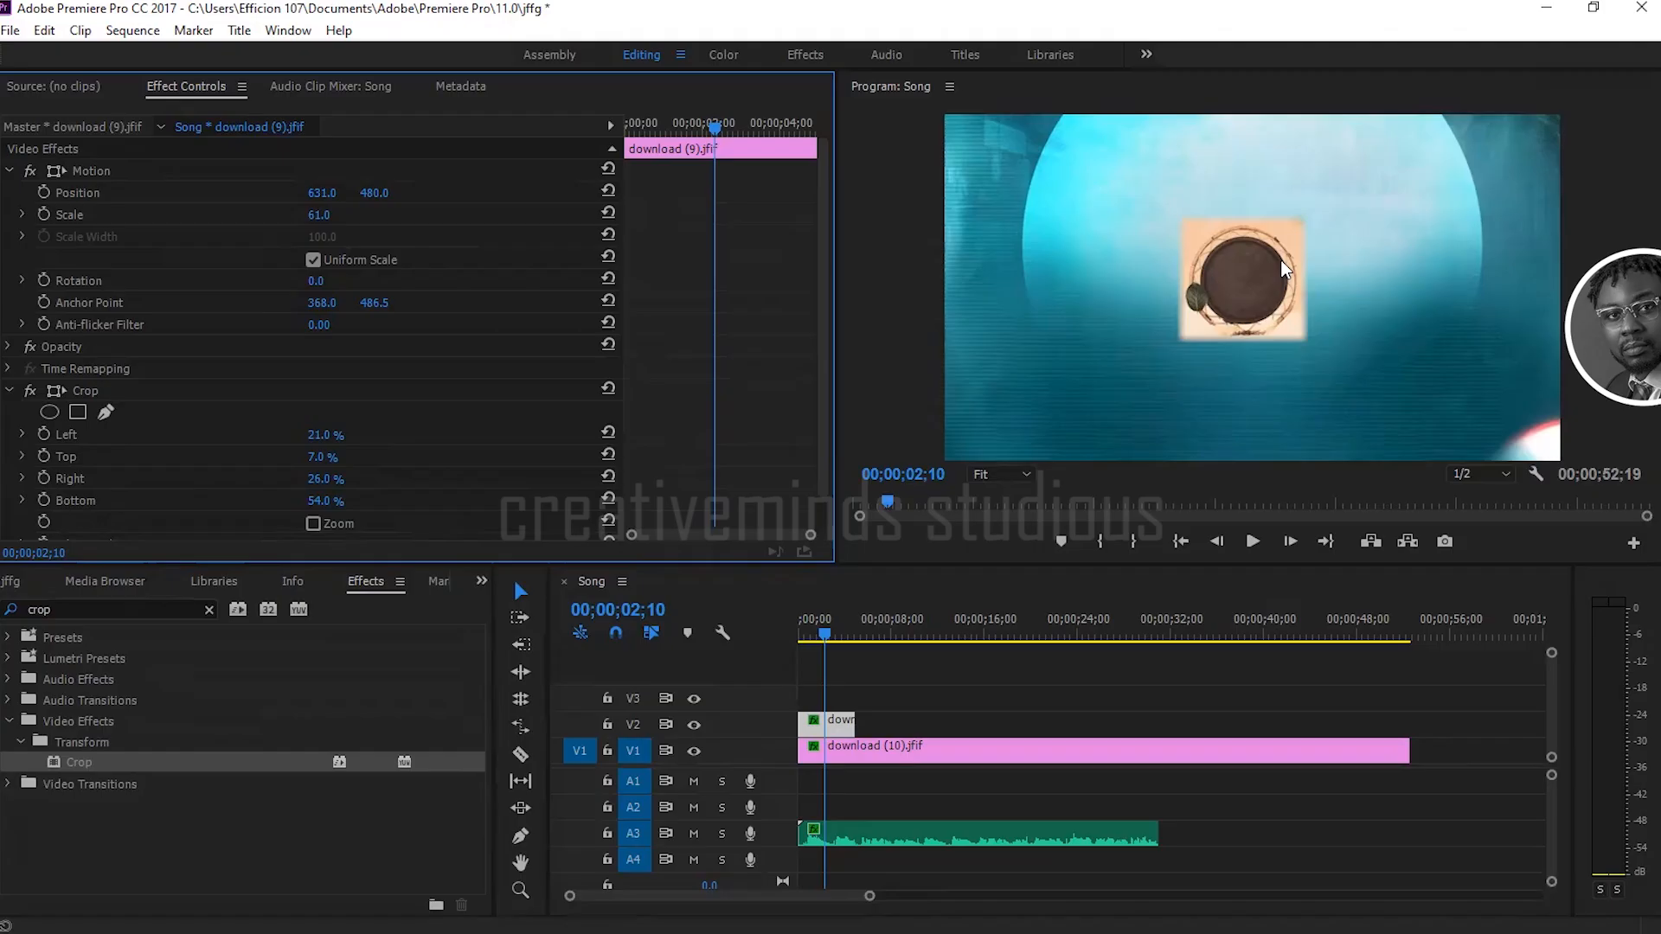
# Step: Place another download (9).jfif clip at the start of V3 and set its horizontal position to 891
pyautogui.click(22, 579)
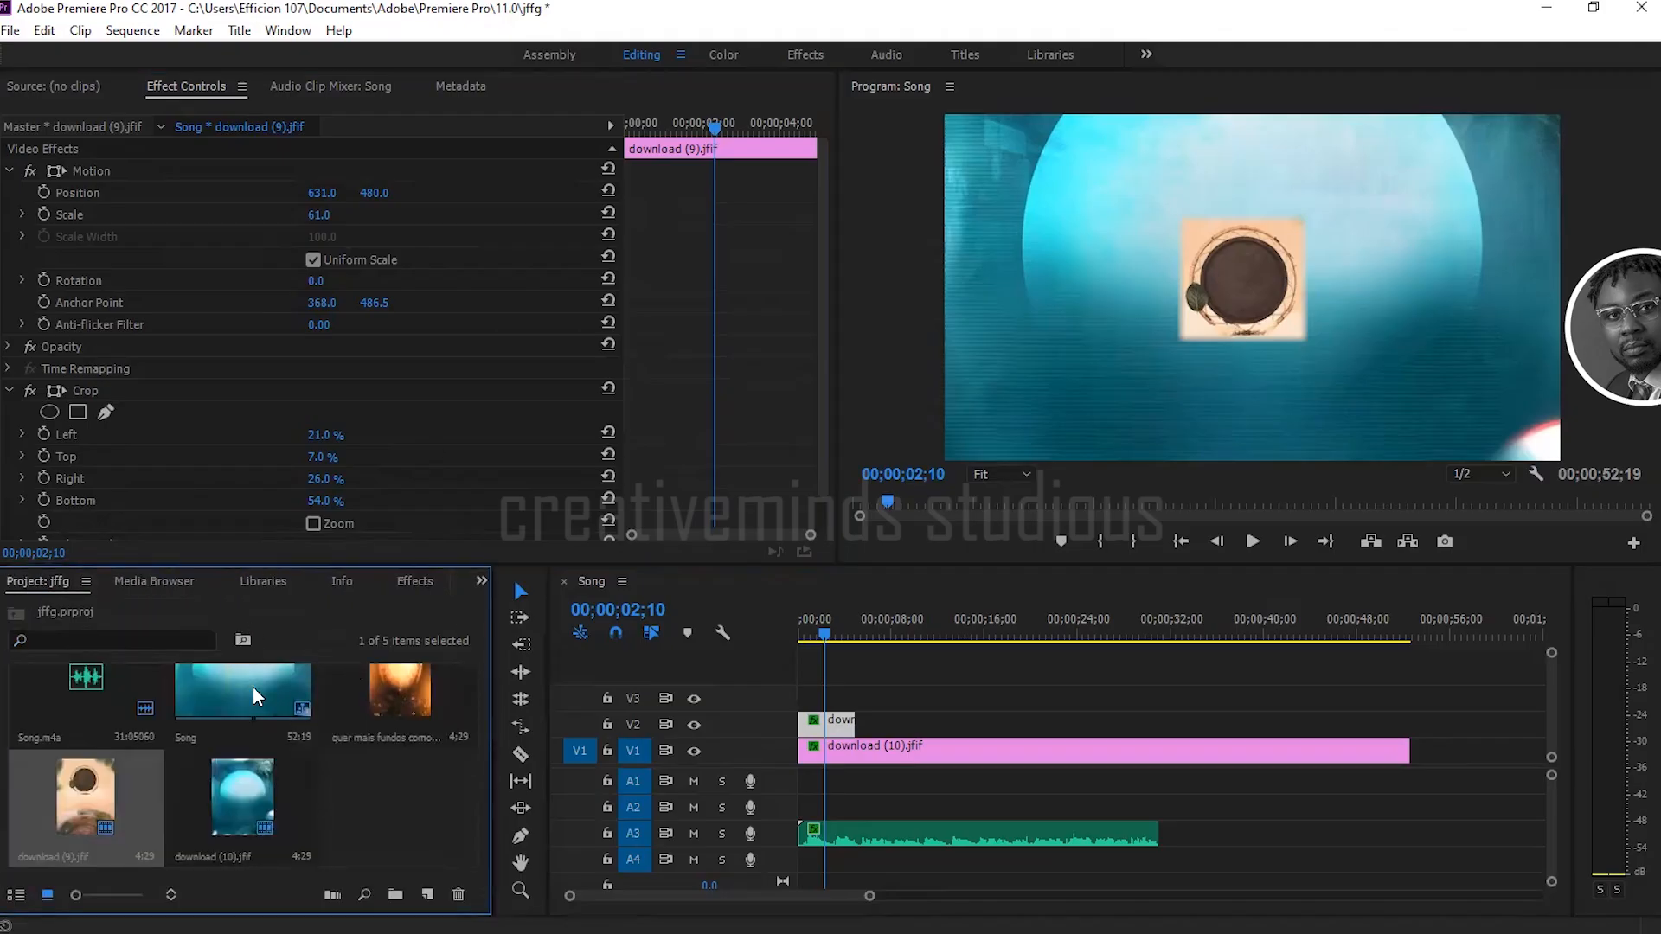
pyautogui.moveTo(100, 784); pyautogui.dragTo(817, 697)
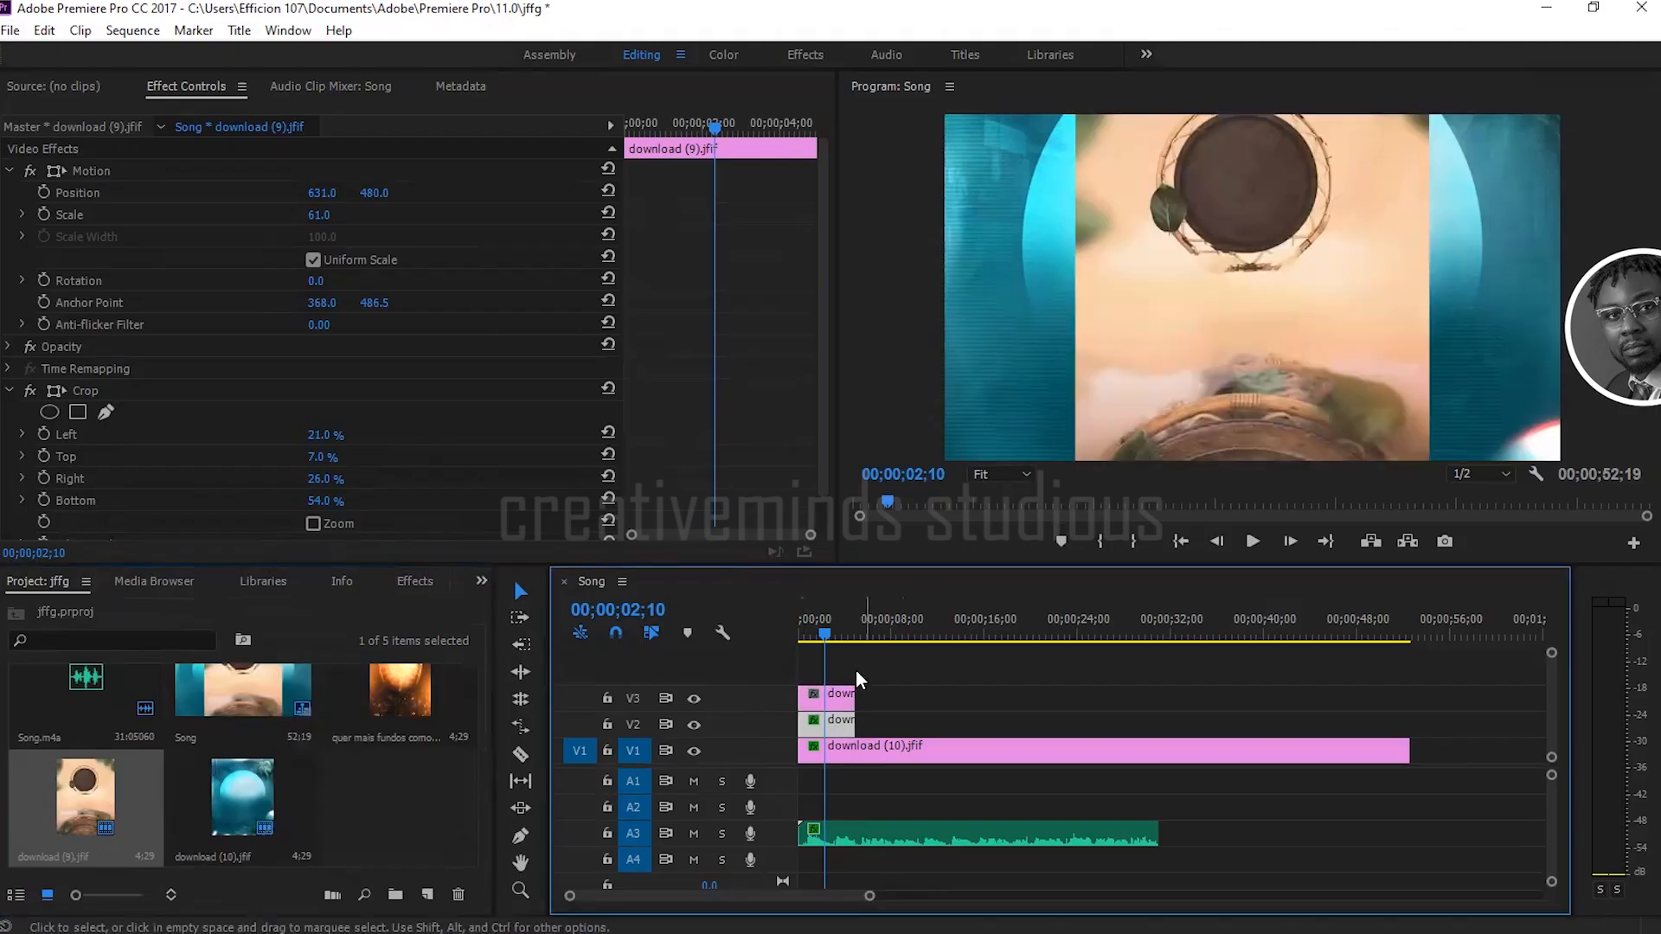
pyautogui.click(841, 696)
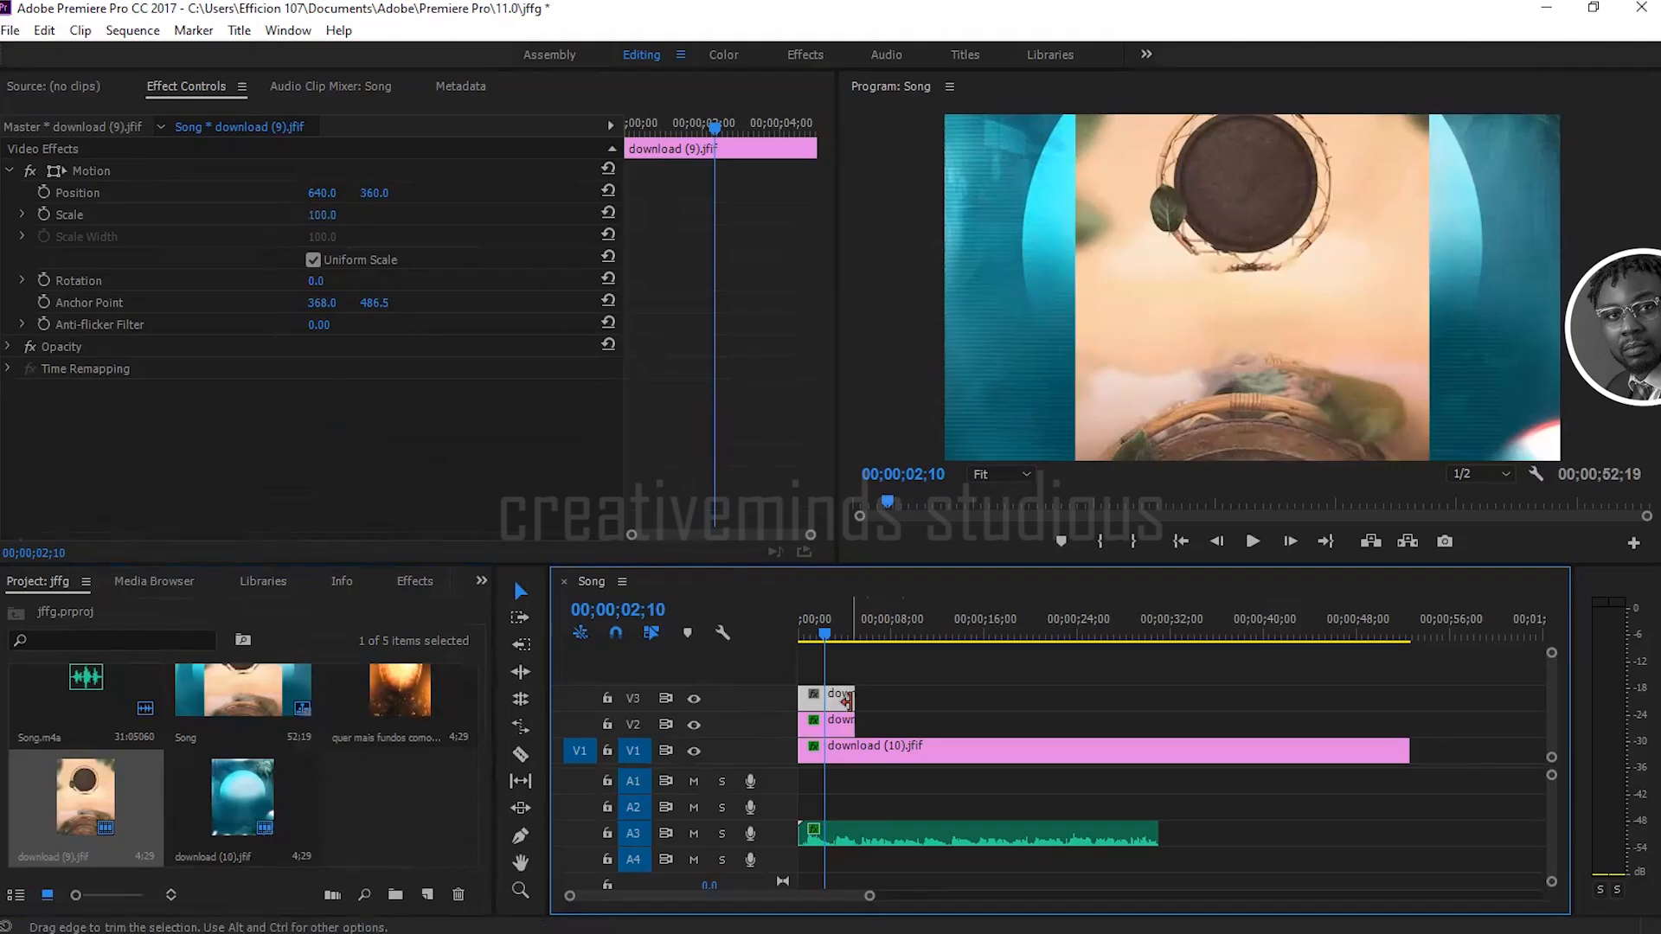
pyautogui.moveTo(322, 192); pyautogui.dragTo(539, 192)
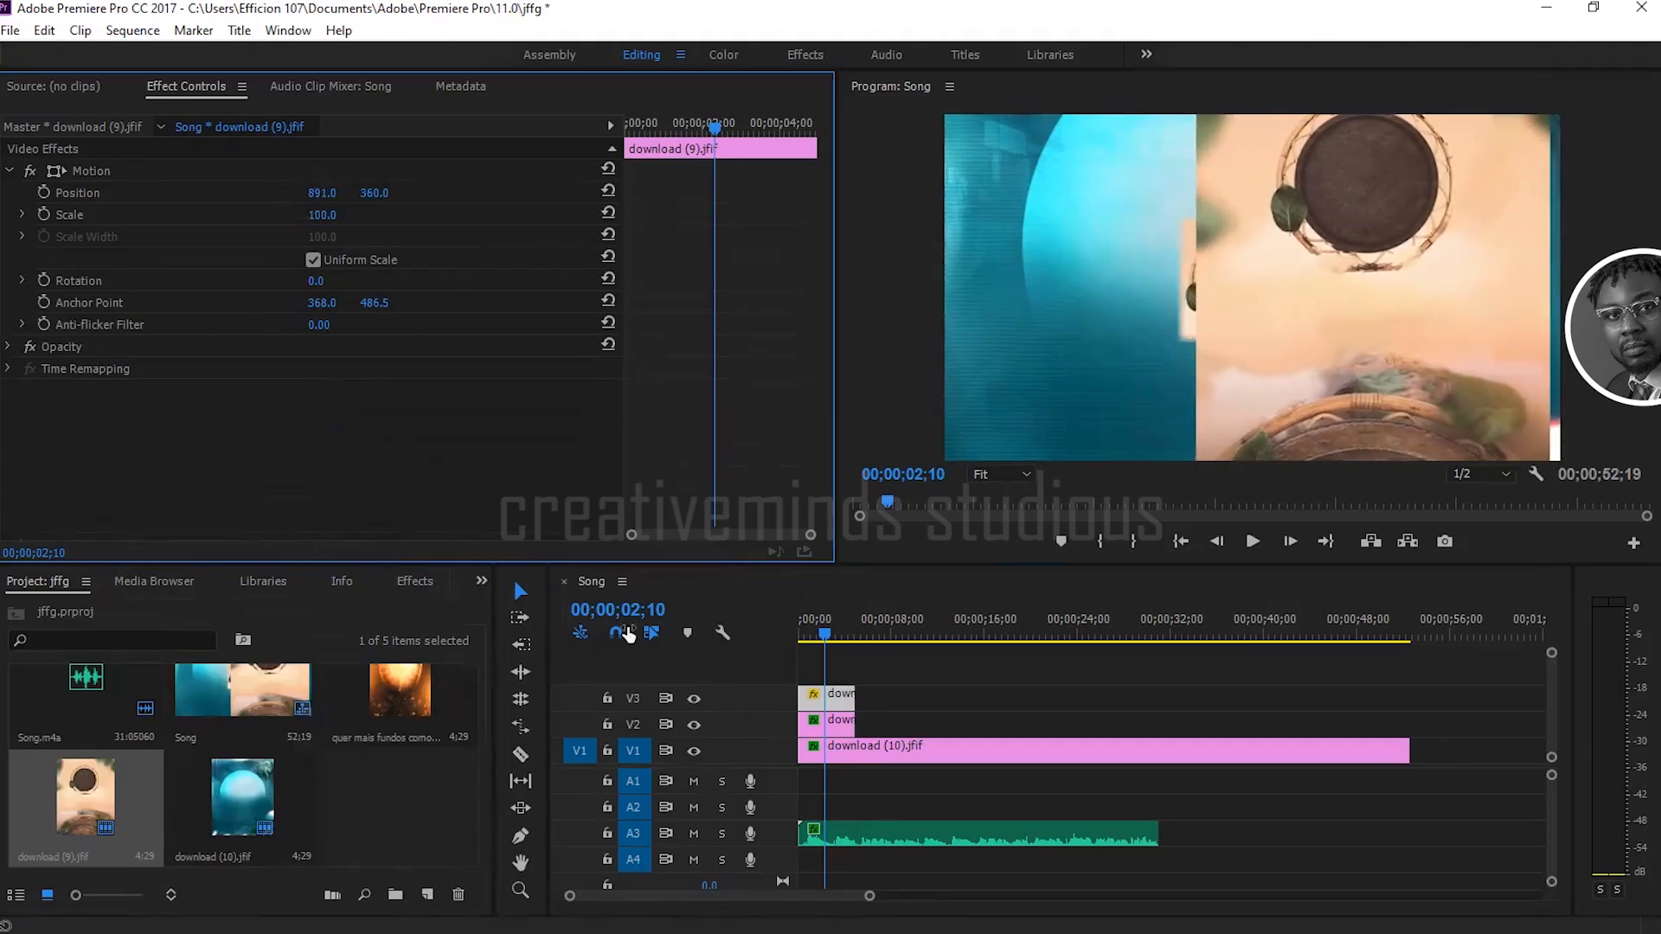
# Step: Move the cropped clip on V2 sideways by setting its horizontal position to 282
pyautogui.click(831, 725)
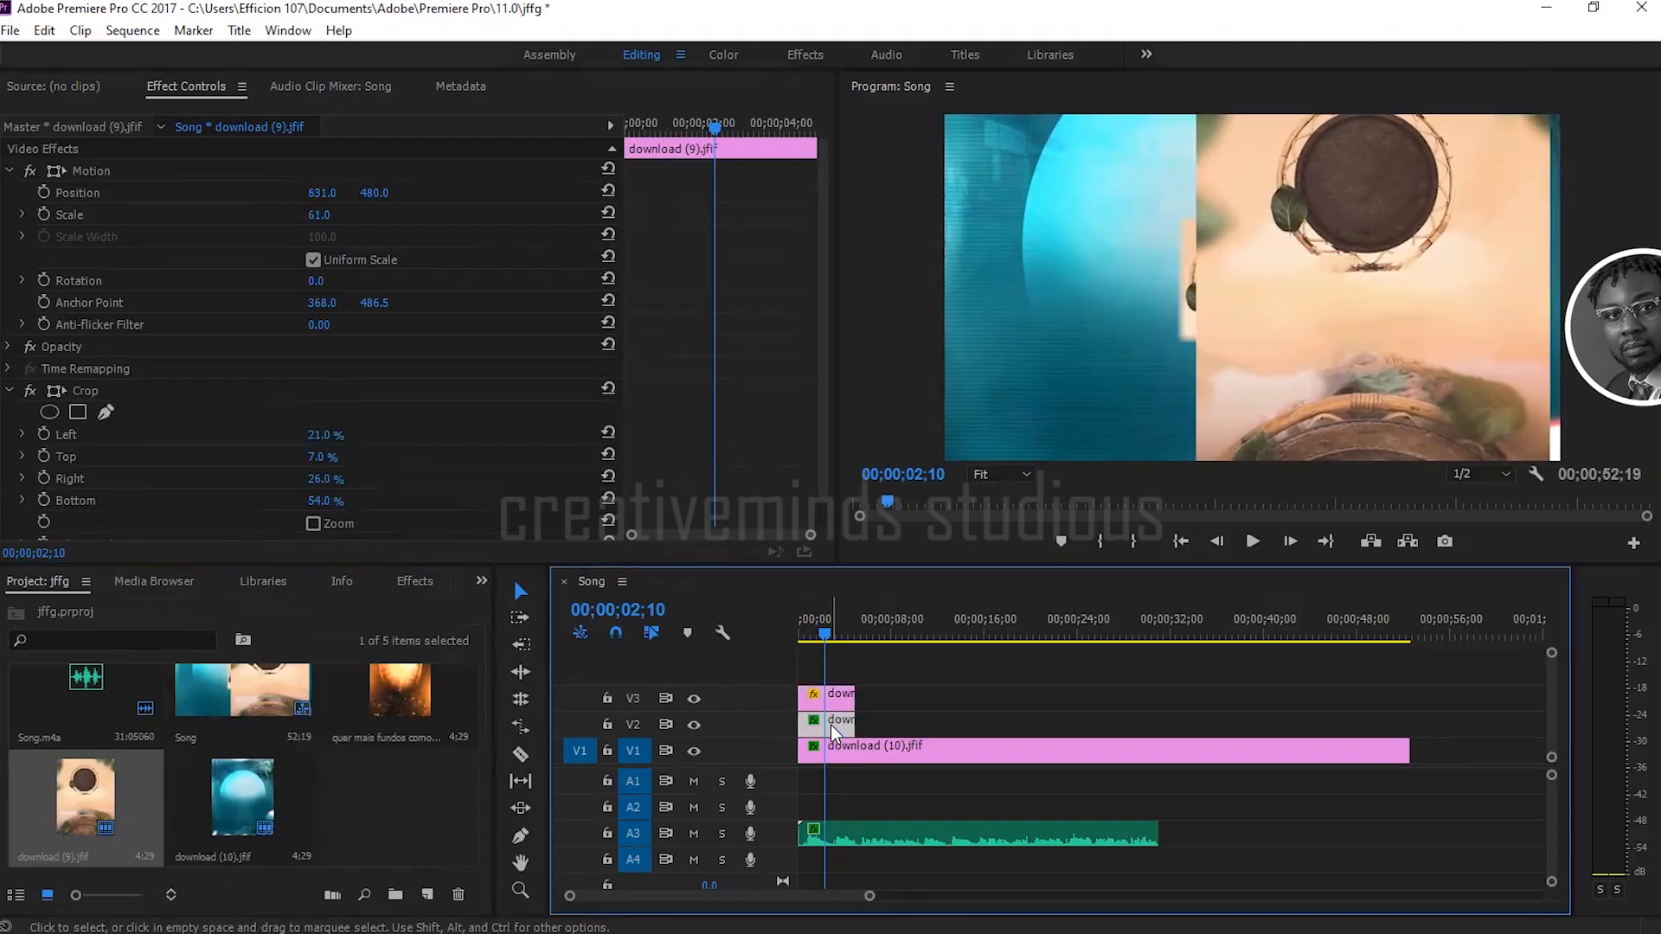
pyautogui.moveTo(322, 192); pyautogui.dragTo(19, 192)
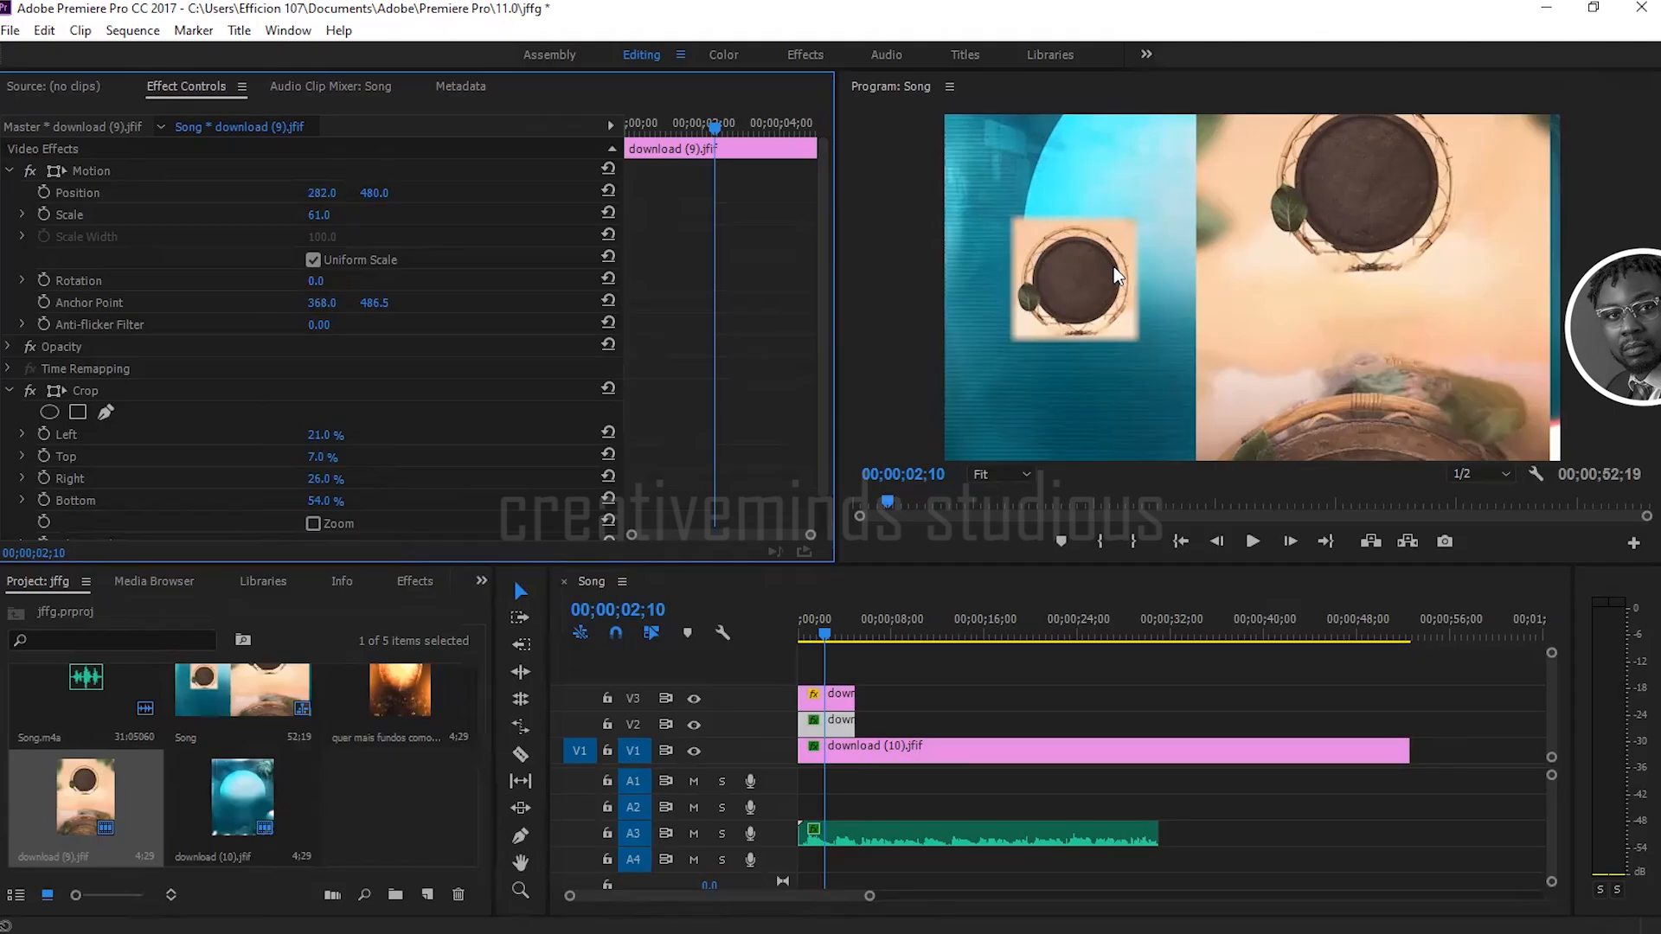
# Step: Delete the uncropped download (9).jfif clip from V3
pyautogui.click(841, 697)
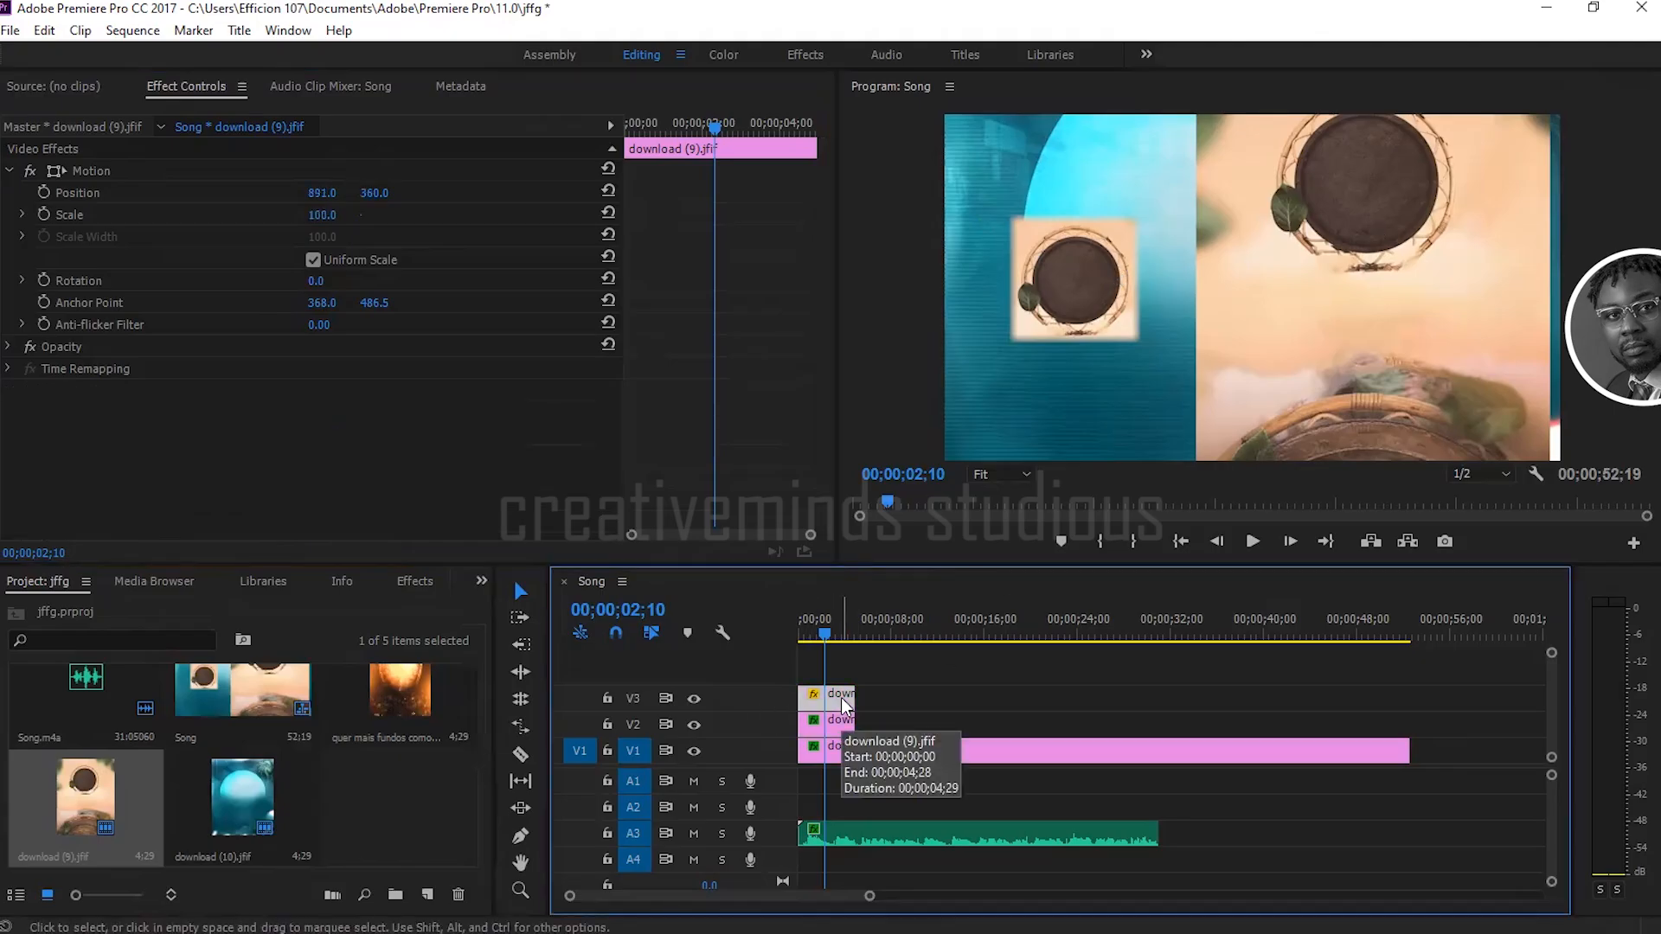
pyautogui.press('Delete')
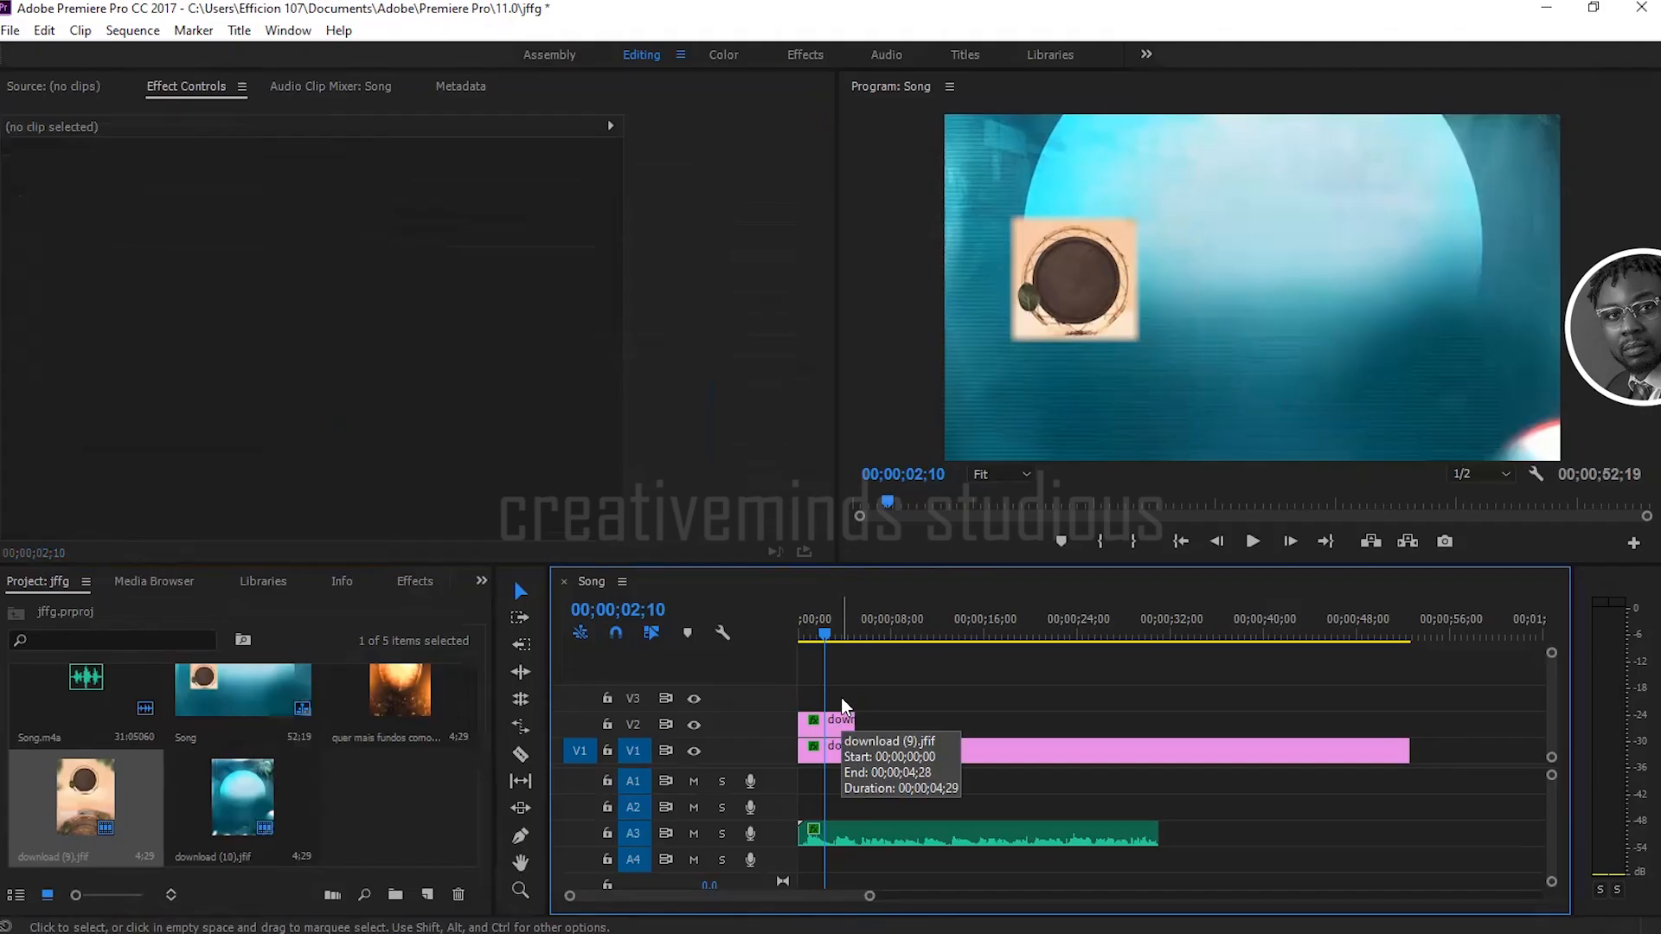
# Step: Select the download (9).jfif clip on V2, clear the effects search and expand the Video Effects folder
pyautogui.click(841, 725)
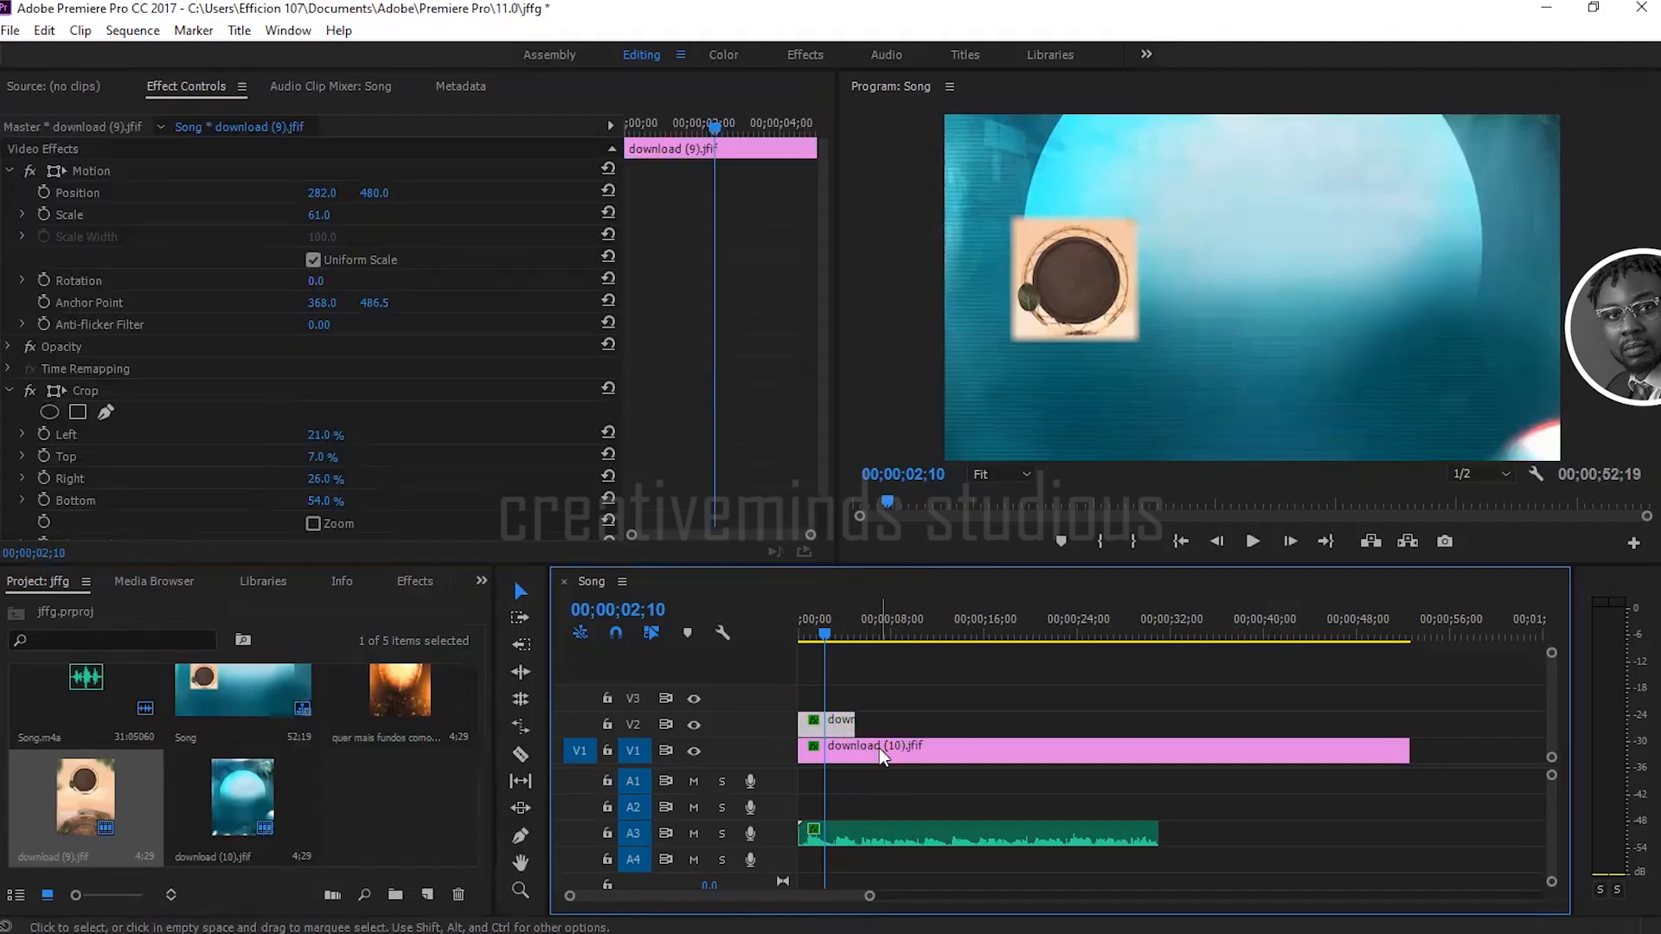
pyautogui.click(412, 583)
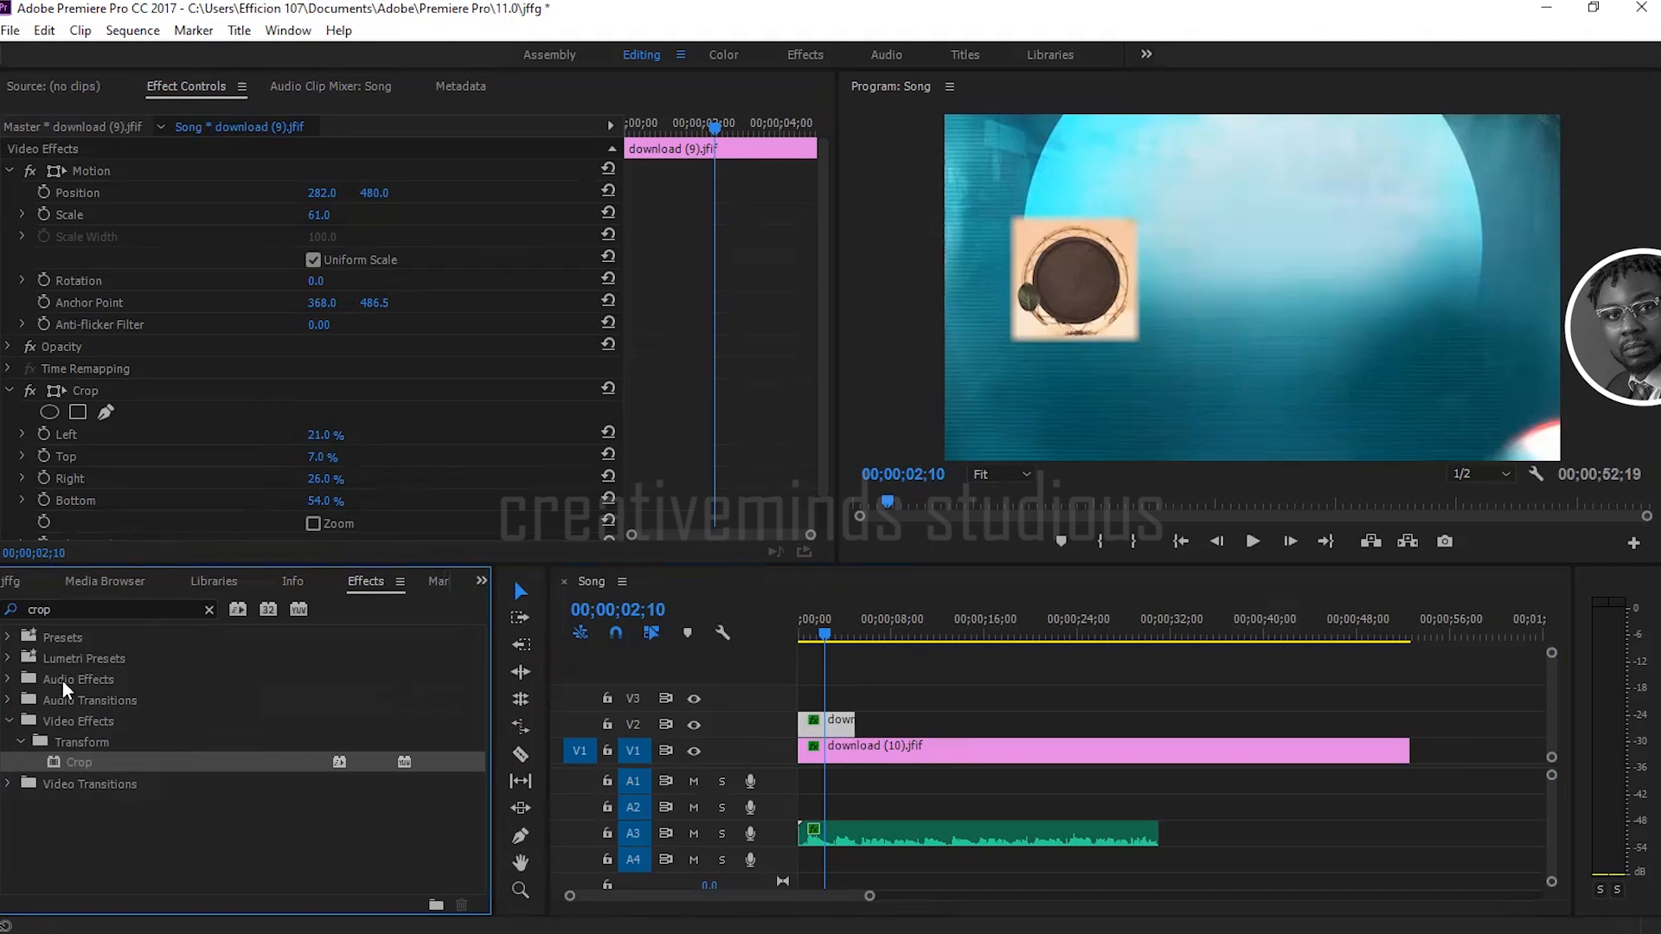
pyautogui.click(14, 612)
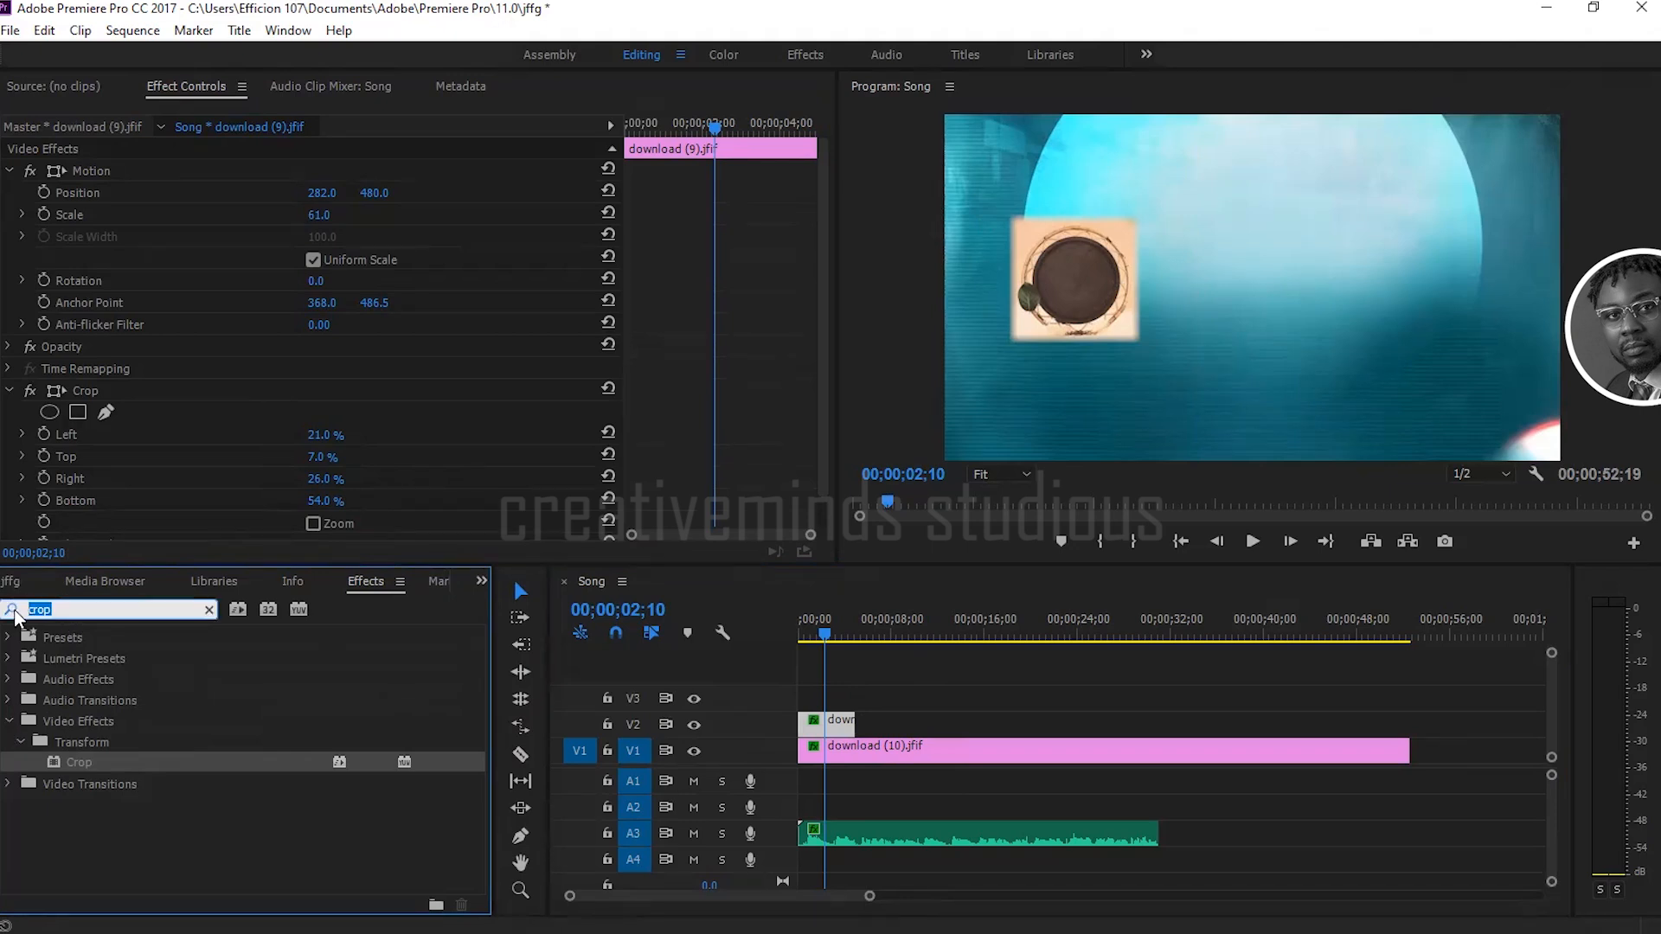
pyautogui.press('BackSpace')
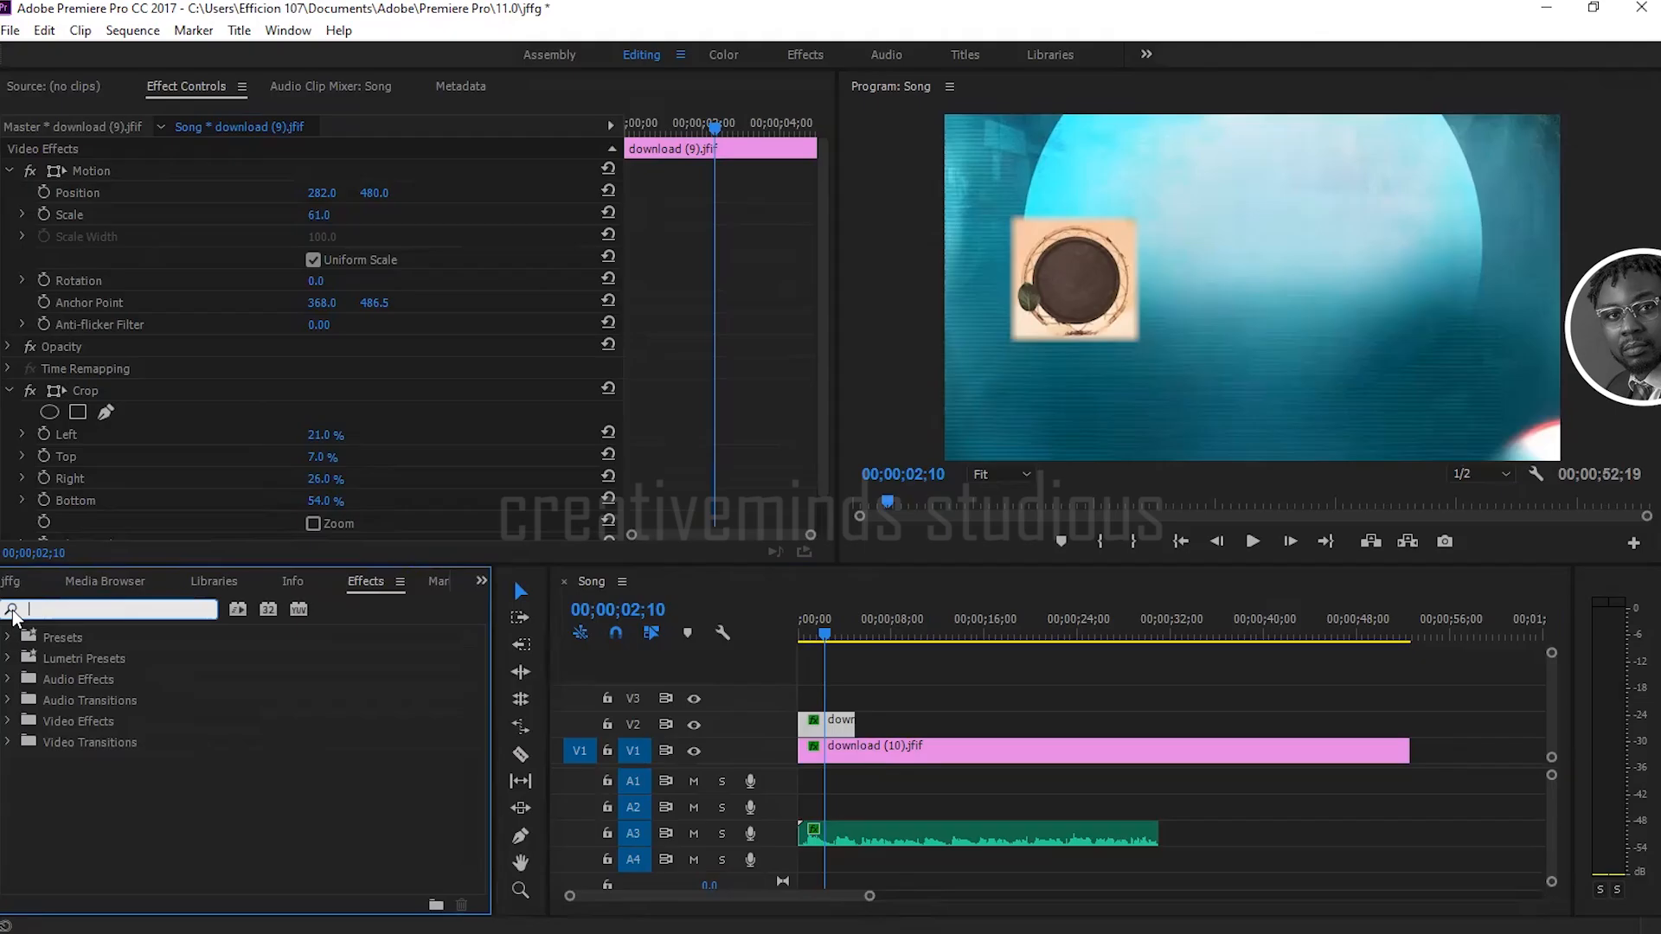
pyautogui.click(8, 721)
# Step: Apply the Drop Shadow effect from the Perspective category to the download (9).jfif clip on V2
pyautogui.scroll(-1, 112, 767)
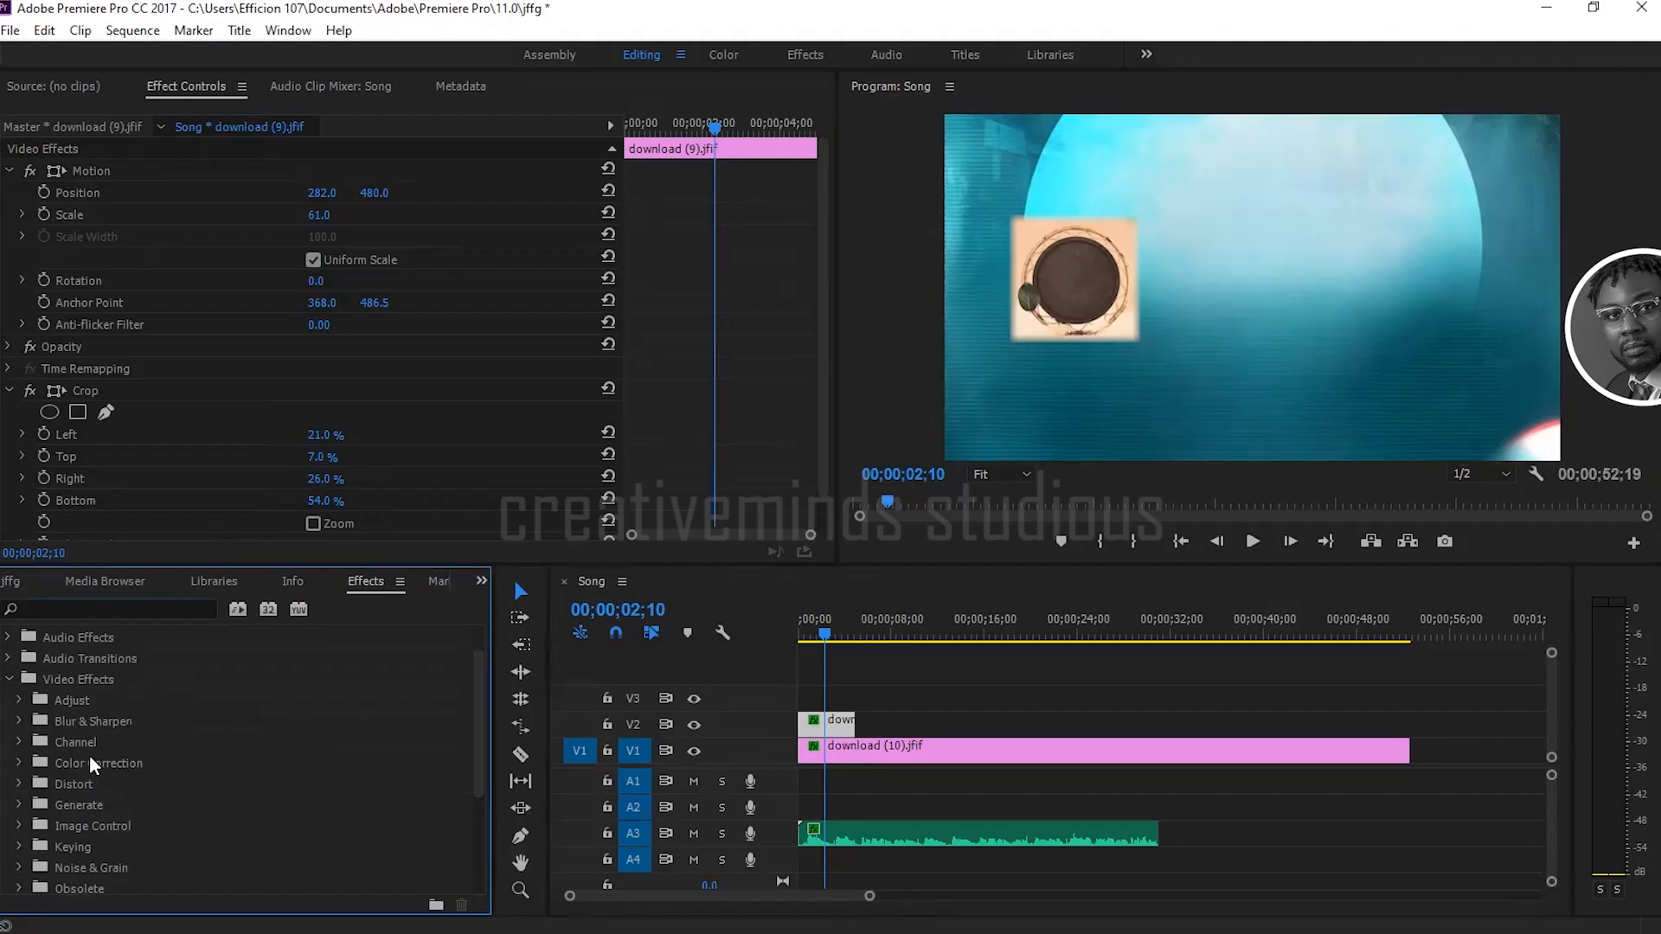
pyautogui.scroll(-1, 90, 765)
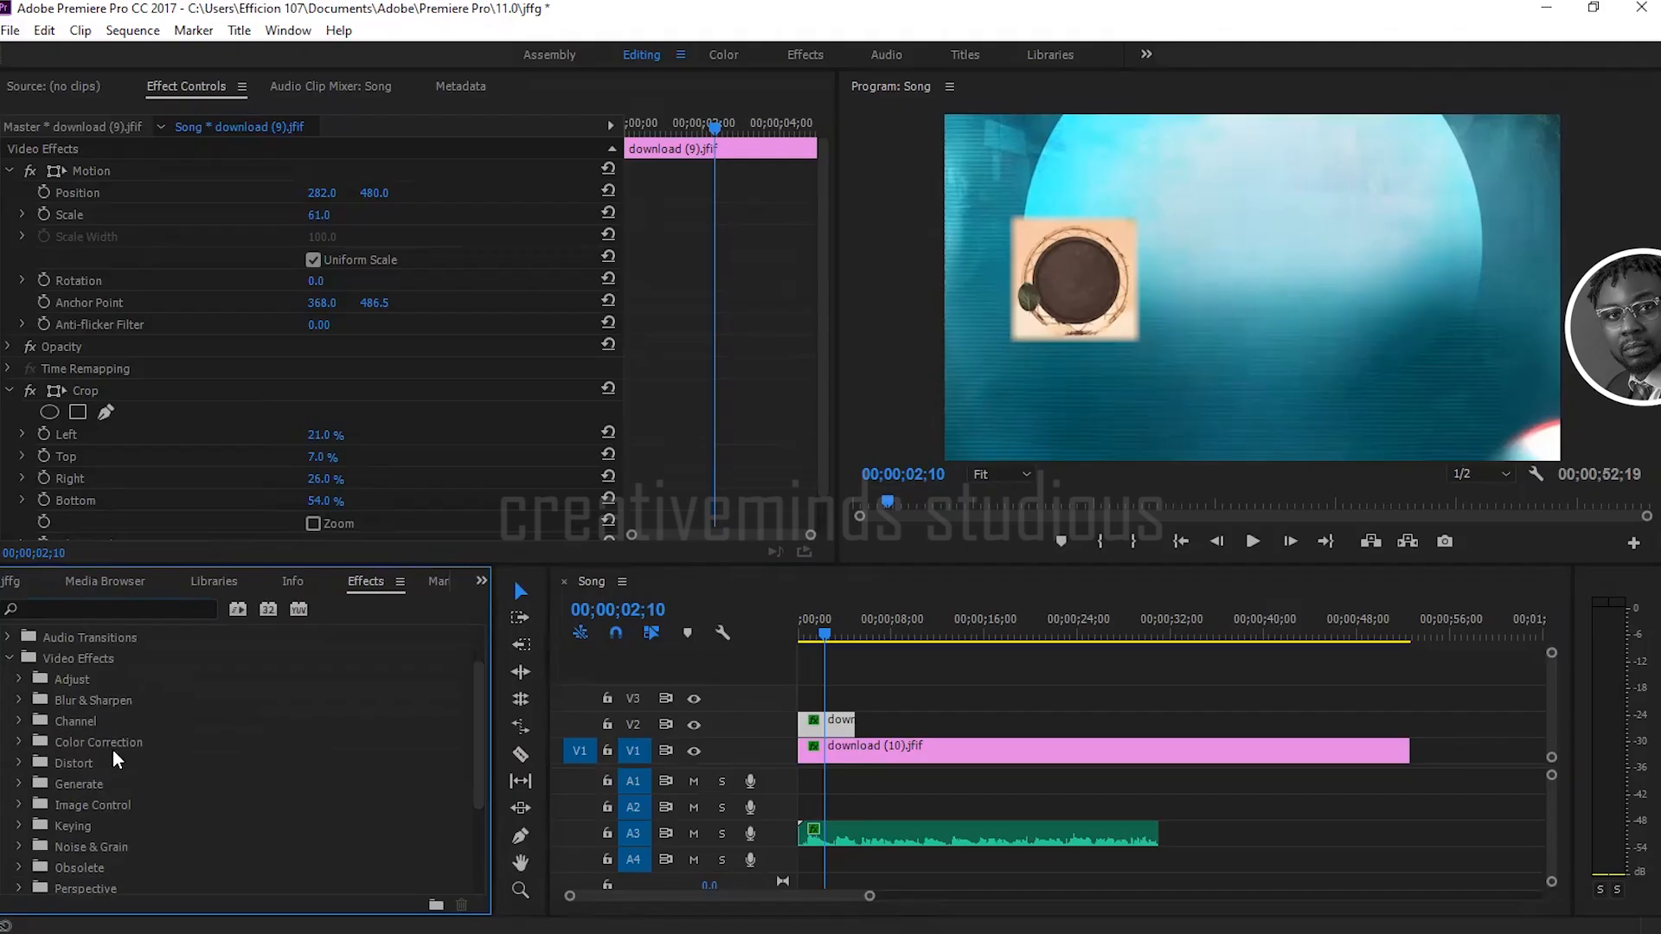
pyautogui.scroll(-2, 128, 821)
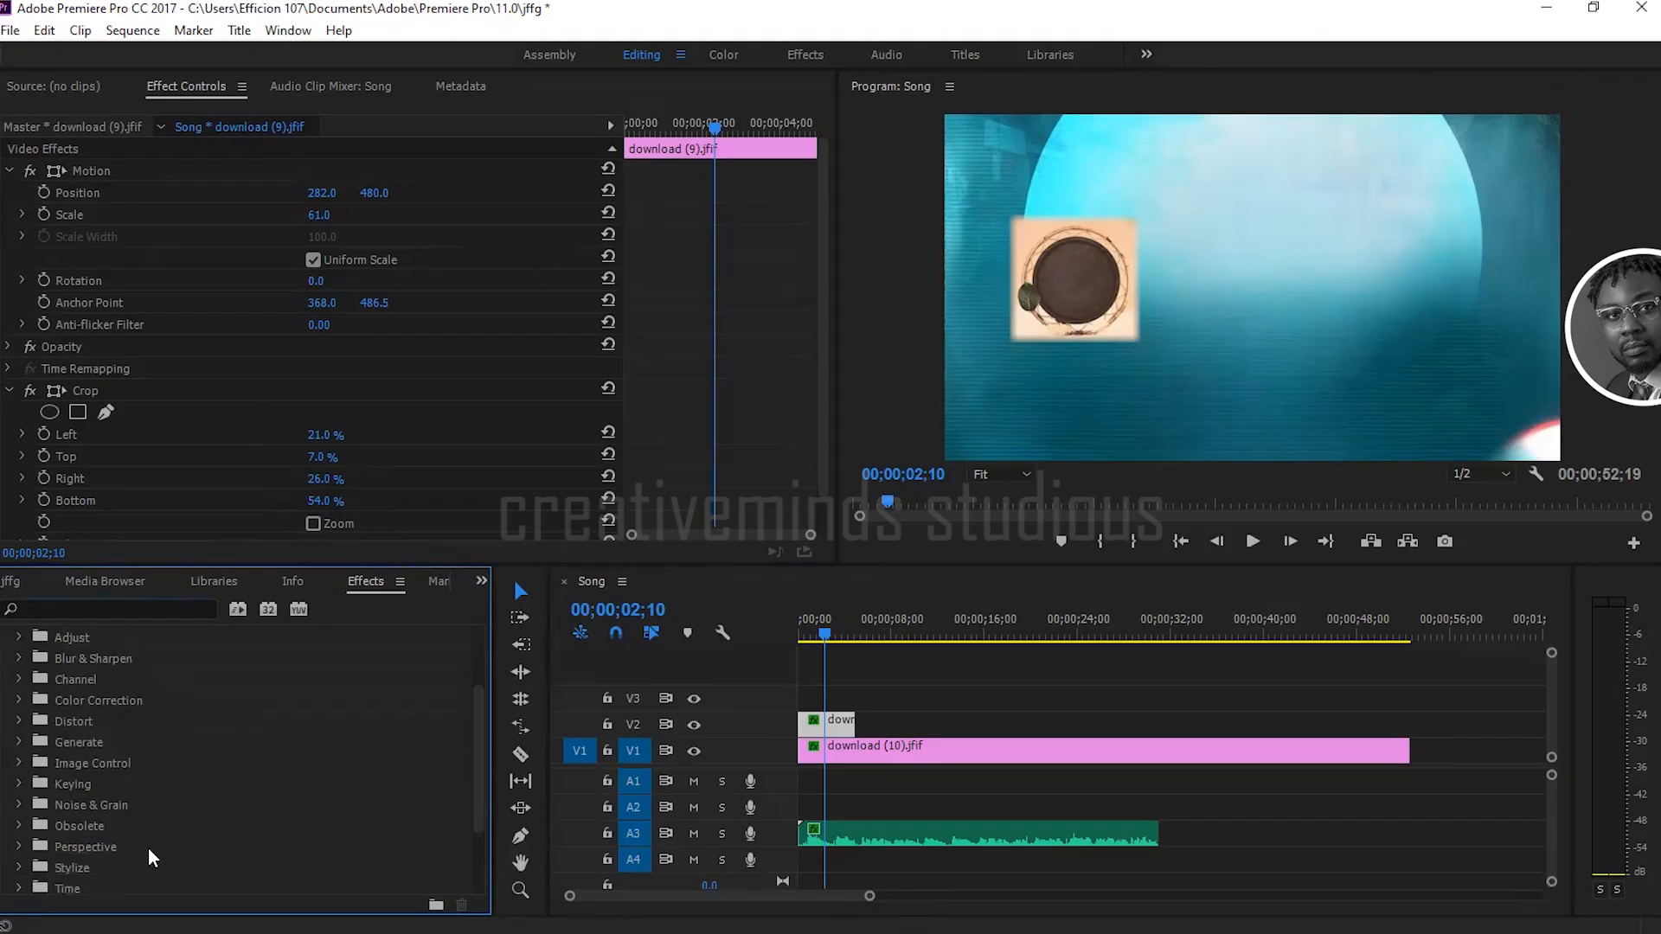
pyautogui.scroll(-2, 130, 832)
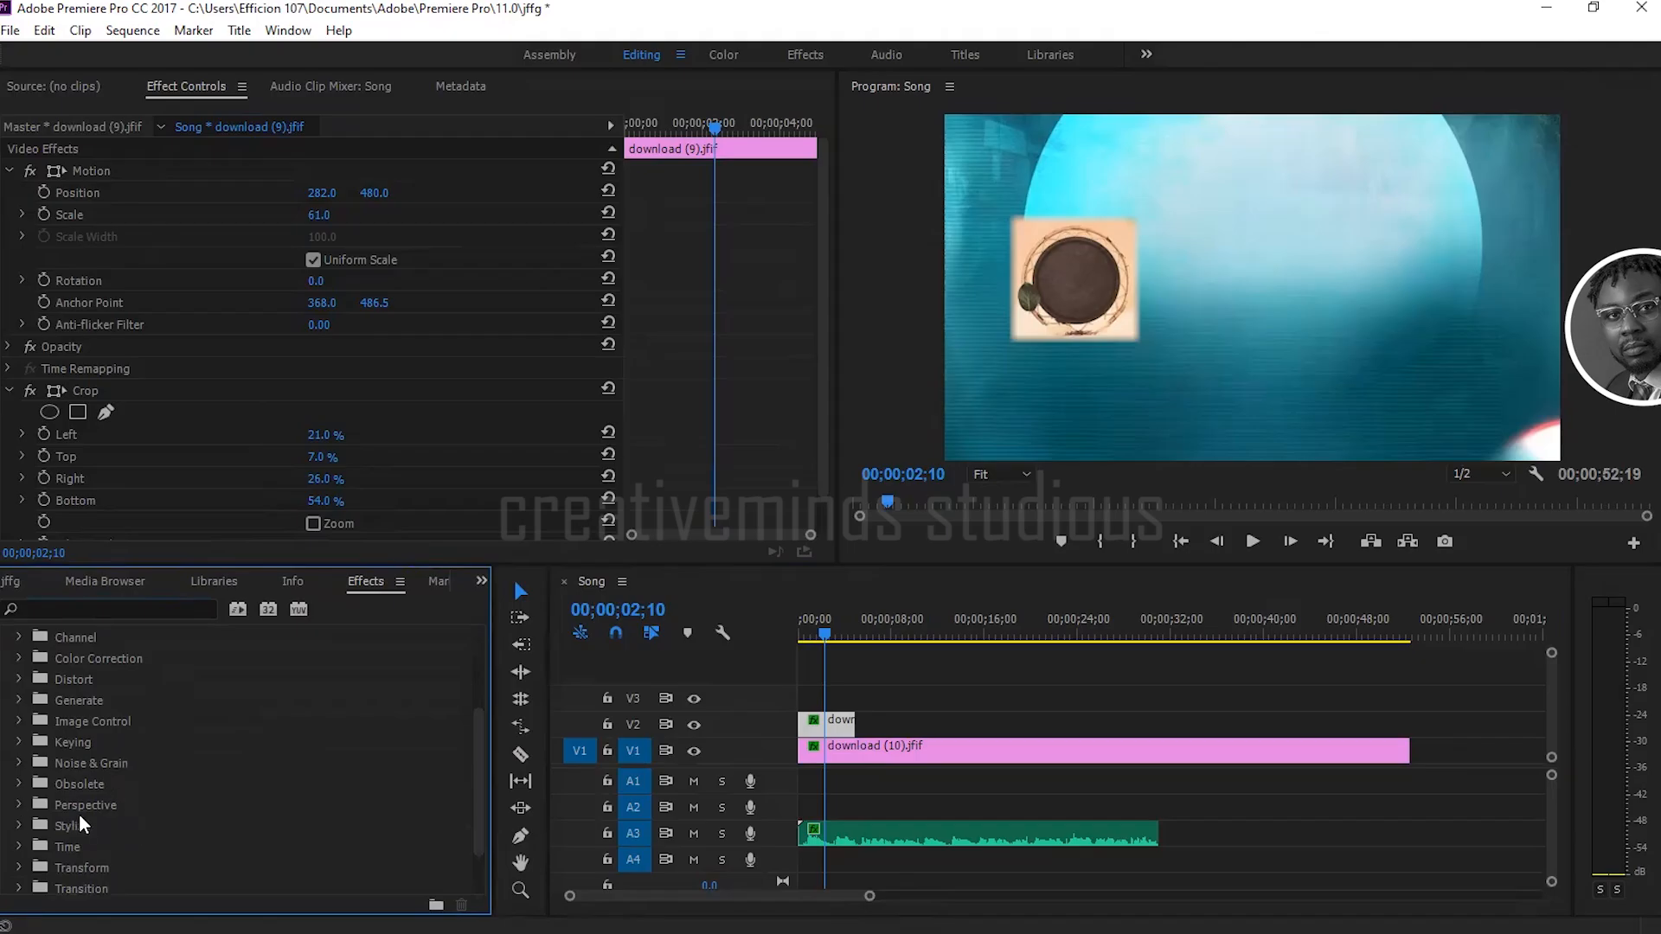
pyautogui.click(16, 806)
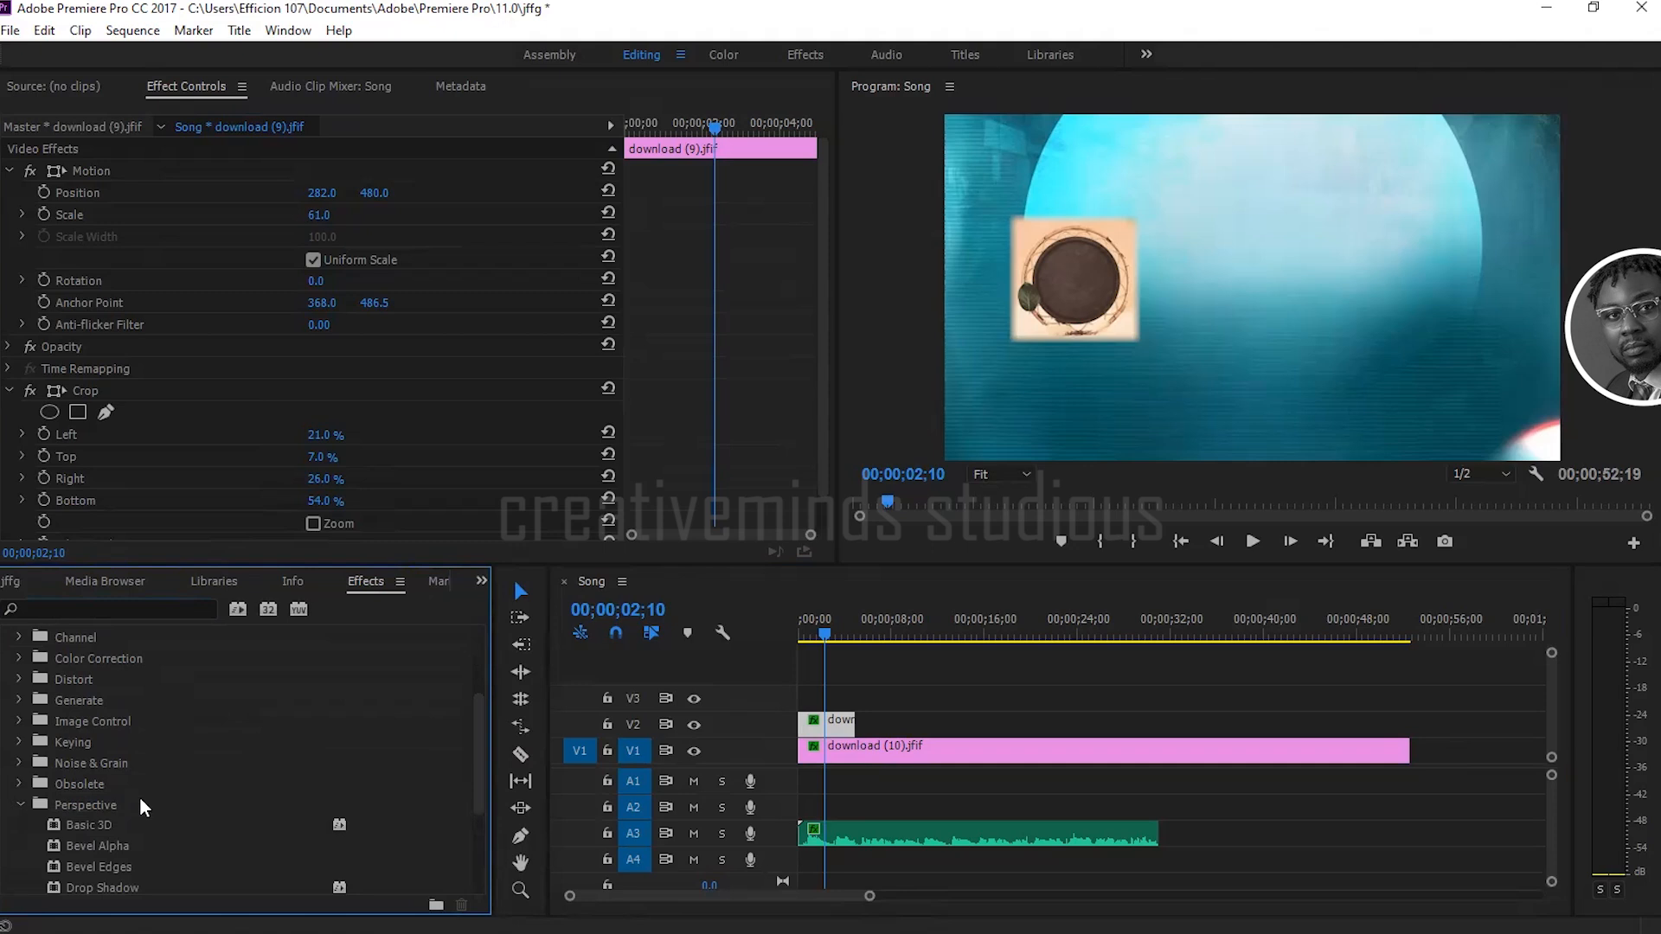
pyautogui.scroll(-2, 146, 813)
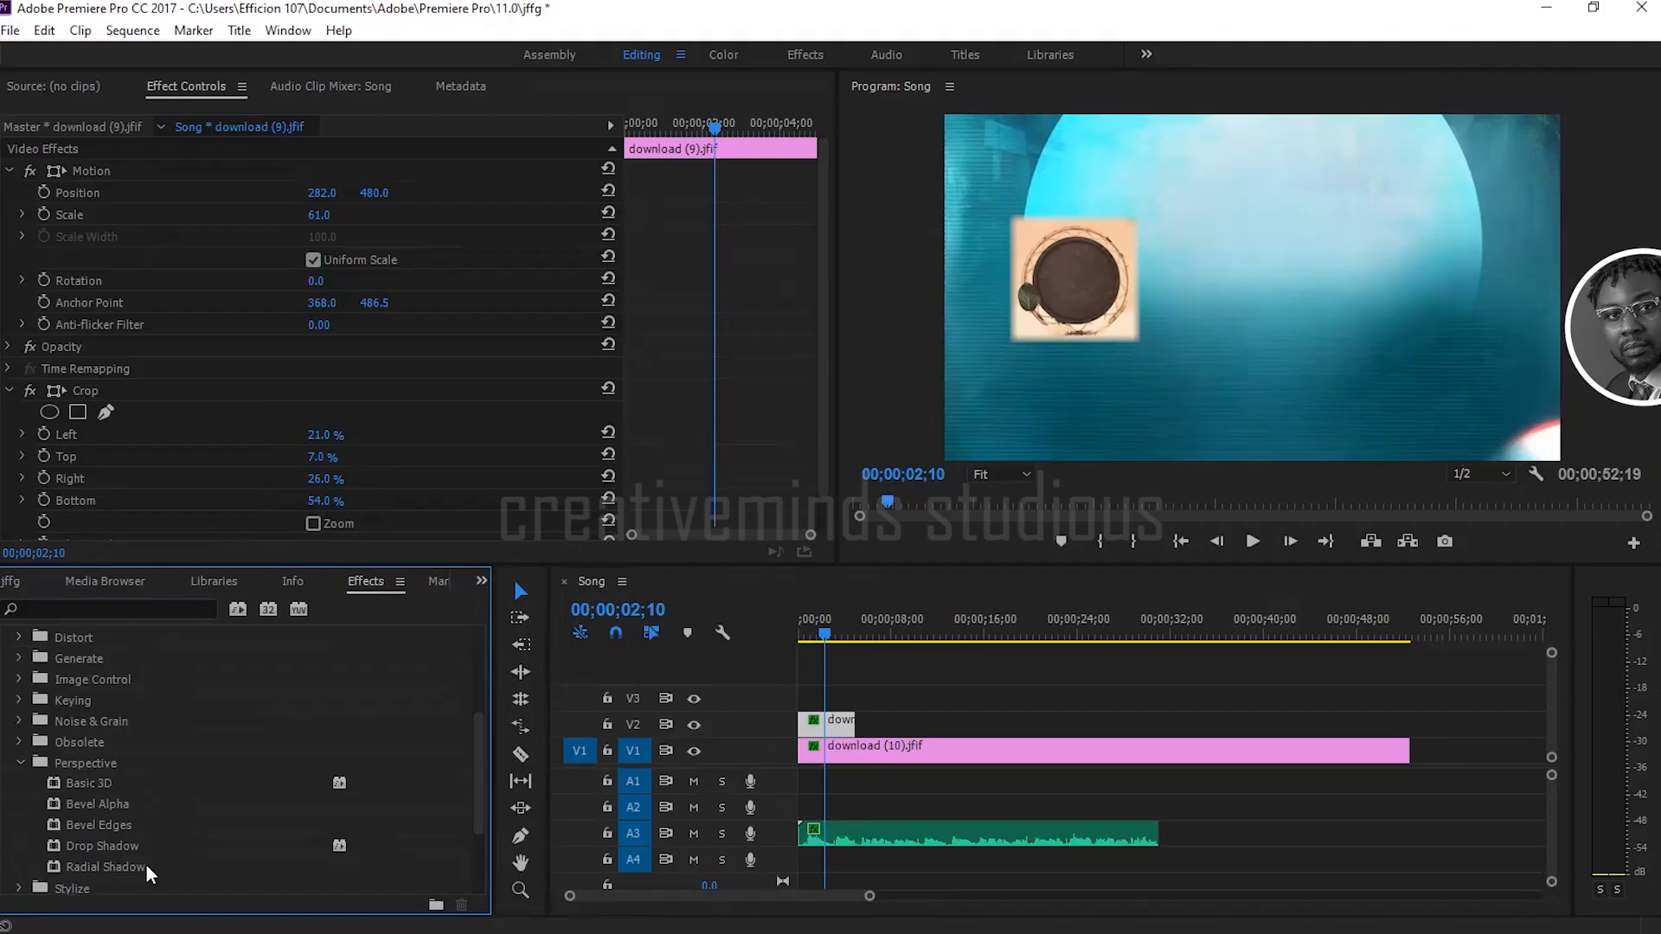
pyautogui.scroll(-2, 147, 863)
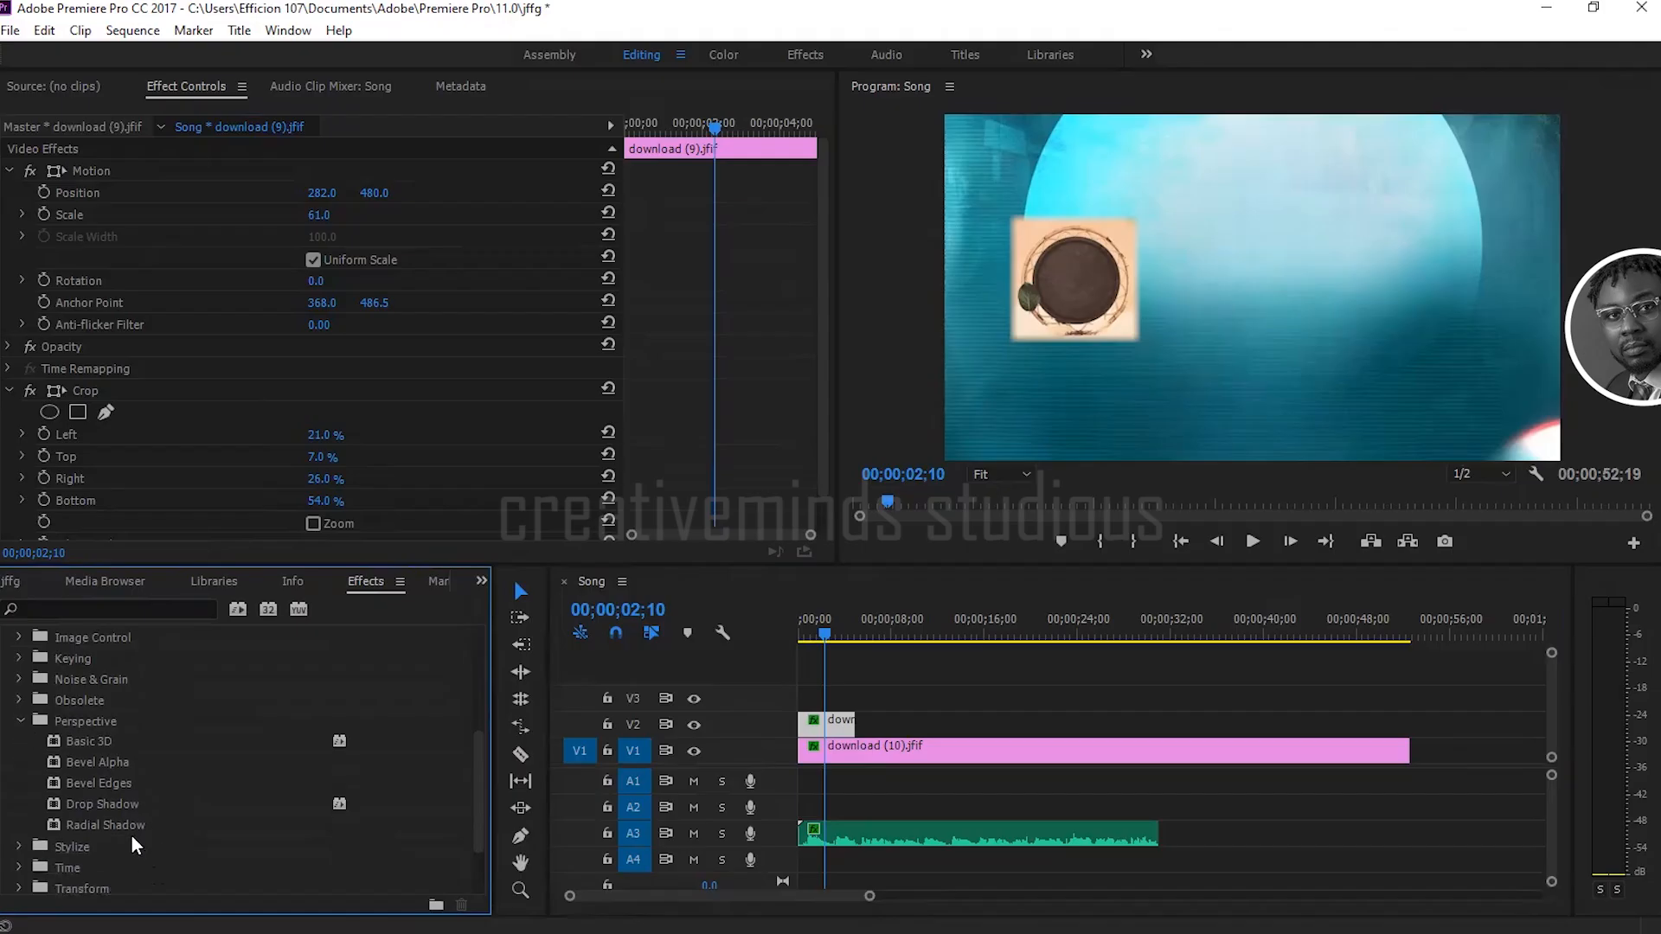
pyautogui.click(95, 804)
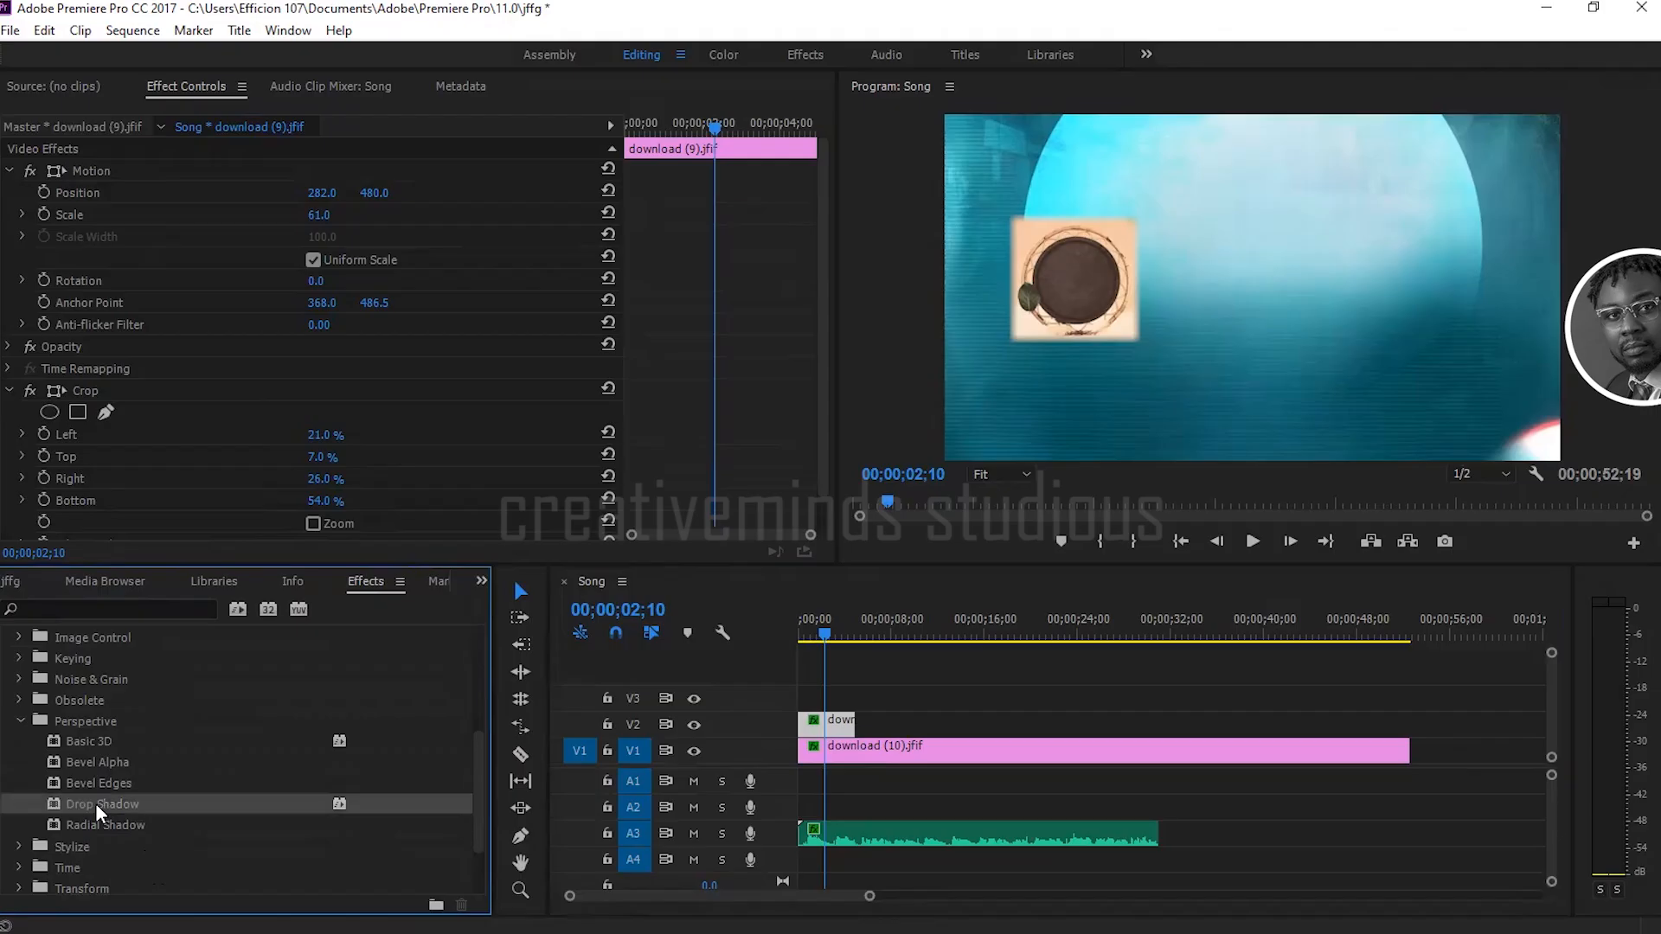
pyautogui.moveTo(95, 803); pyautogui.dragTo(840, 728)
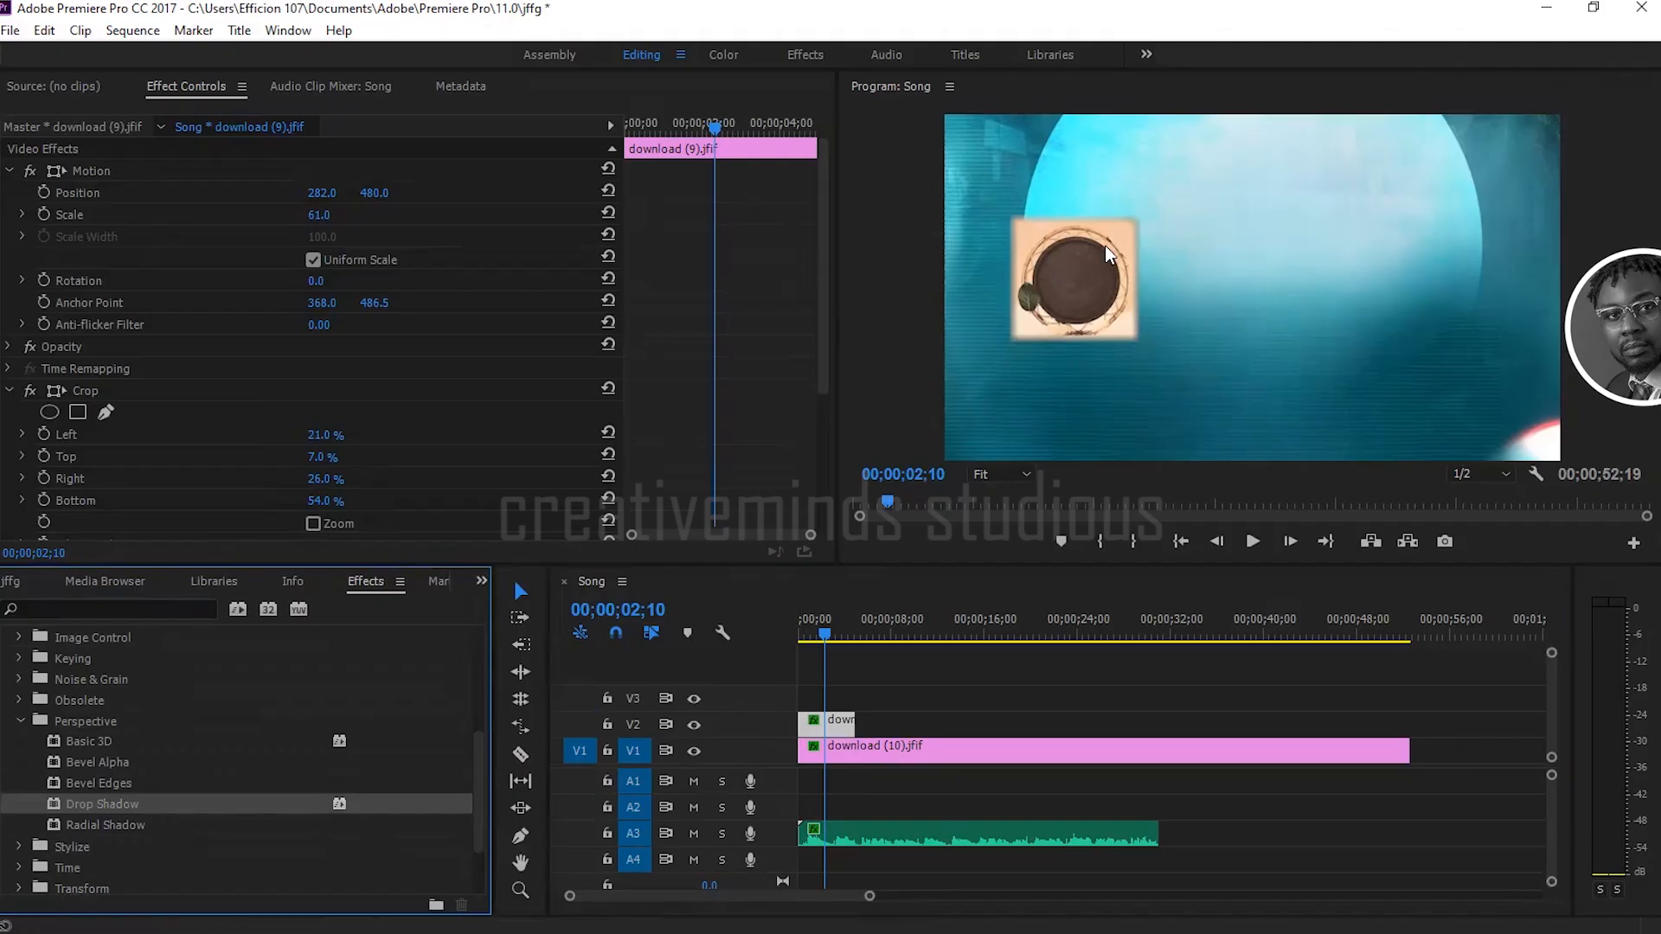
# Step: Collapse the Crop effect's properties to make room for the Drop Shadow settings
pyautogui.moveTo(820, 321); pyautogui.dragTo(813, 489)
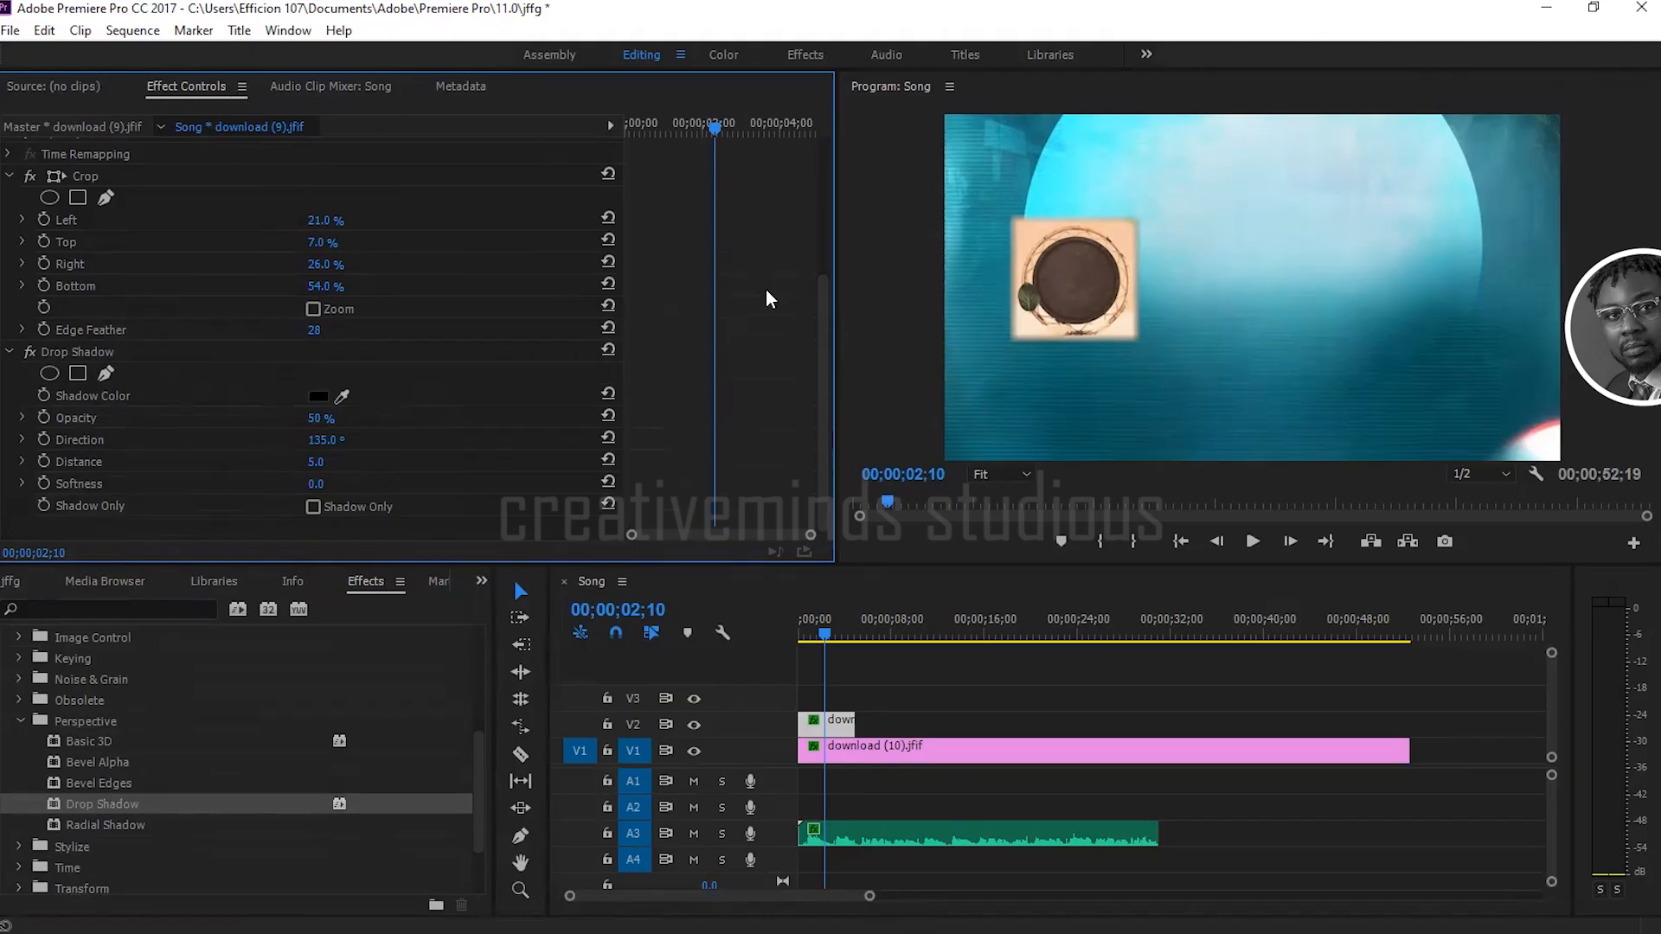
pyautogui.moveTo(824, 417)
pyautogui.mouseDown()
pyautogui.moveTo(828, 386)
pyautogui.moveTo(807, 444)
pyautogui.mouseUp()
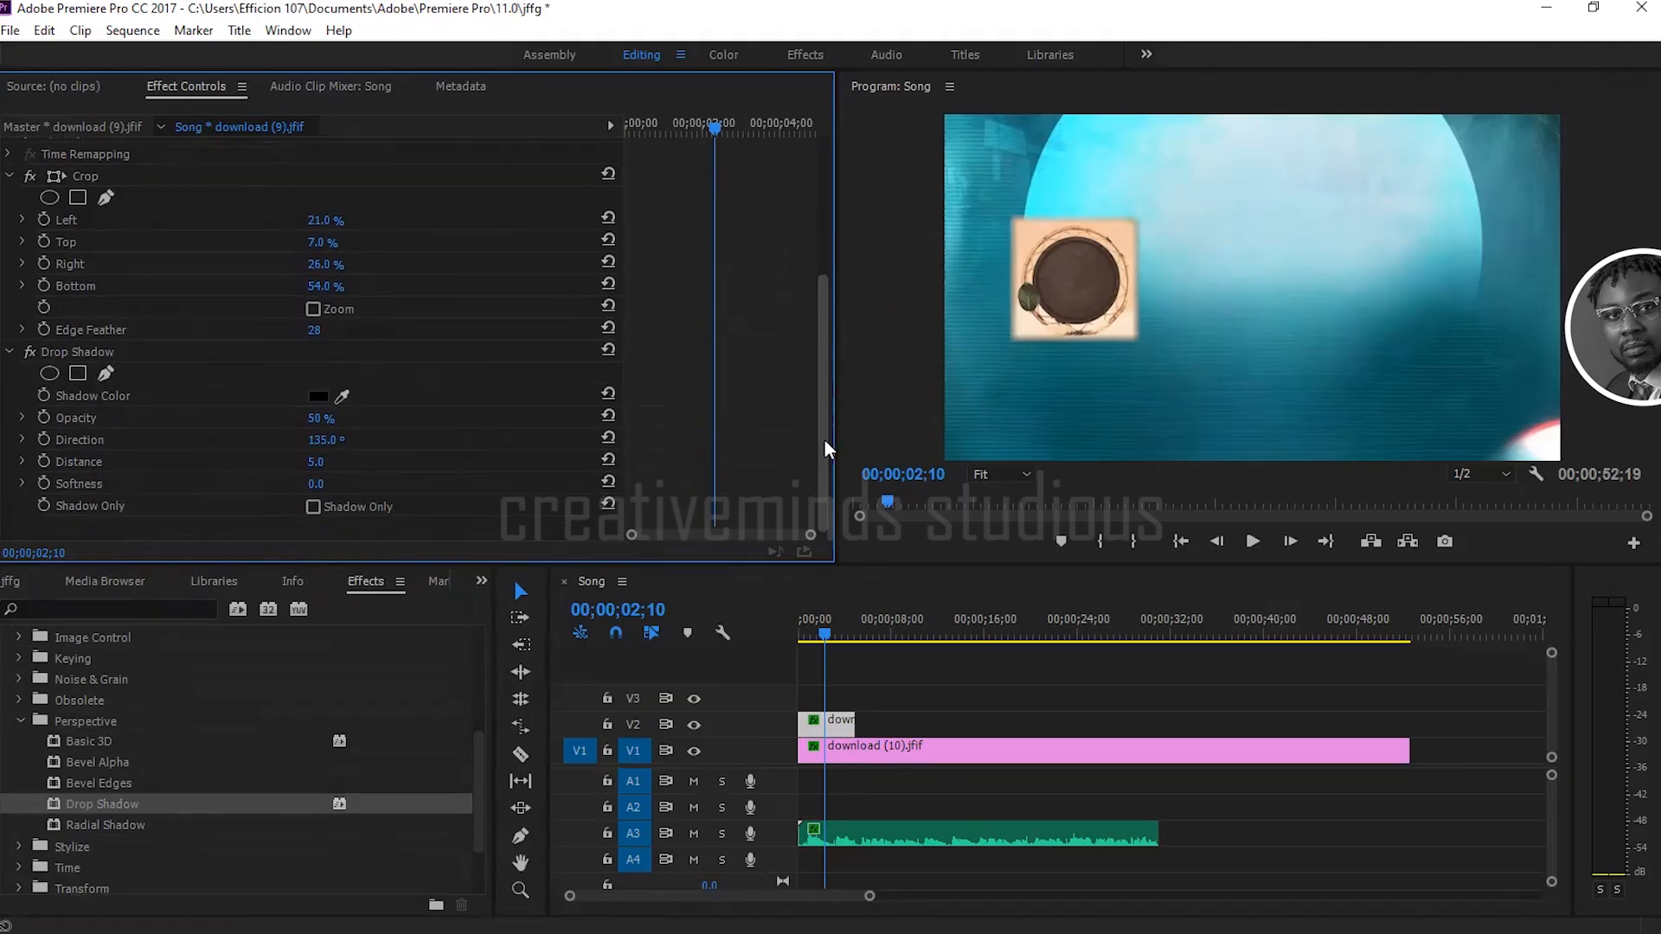
pyautogui.moveTo(827, 386); pyautogui.dragTo(828, 310)
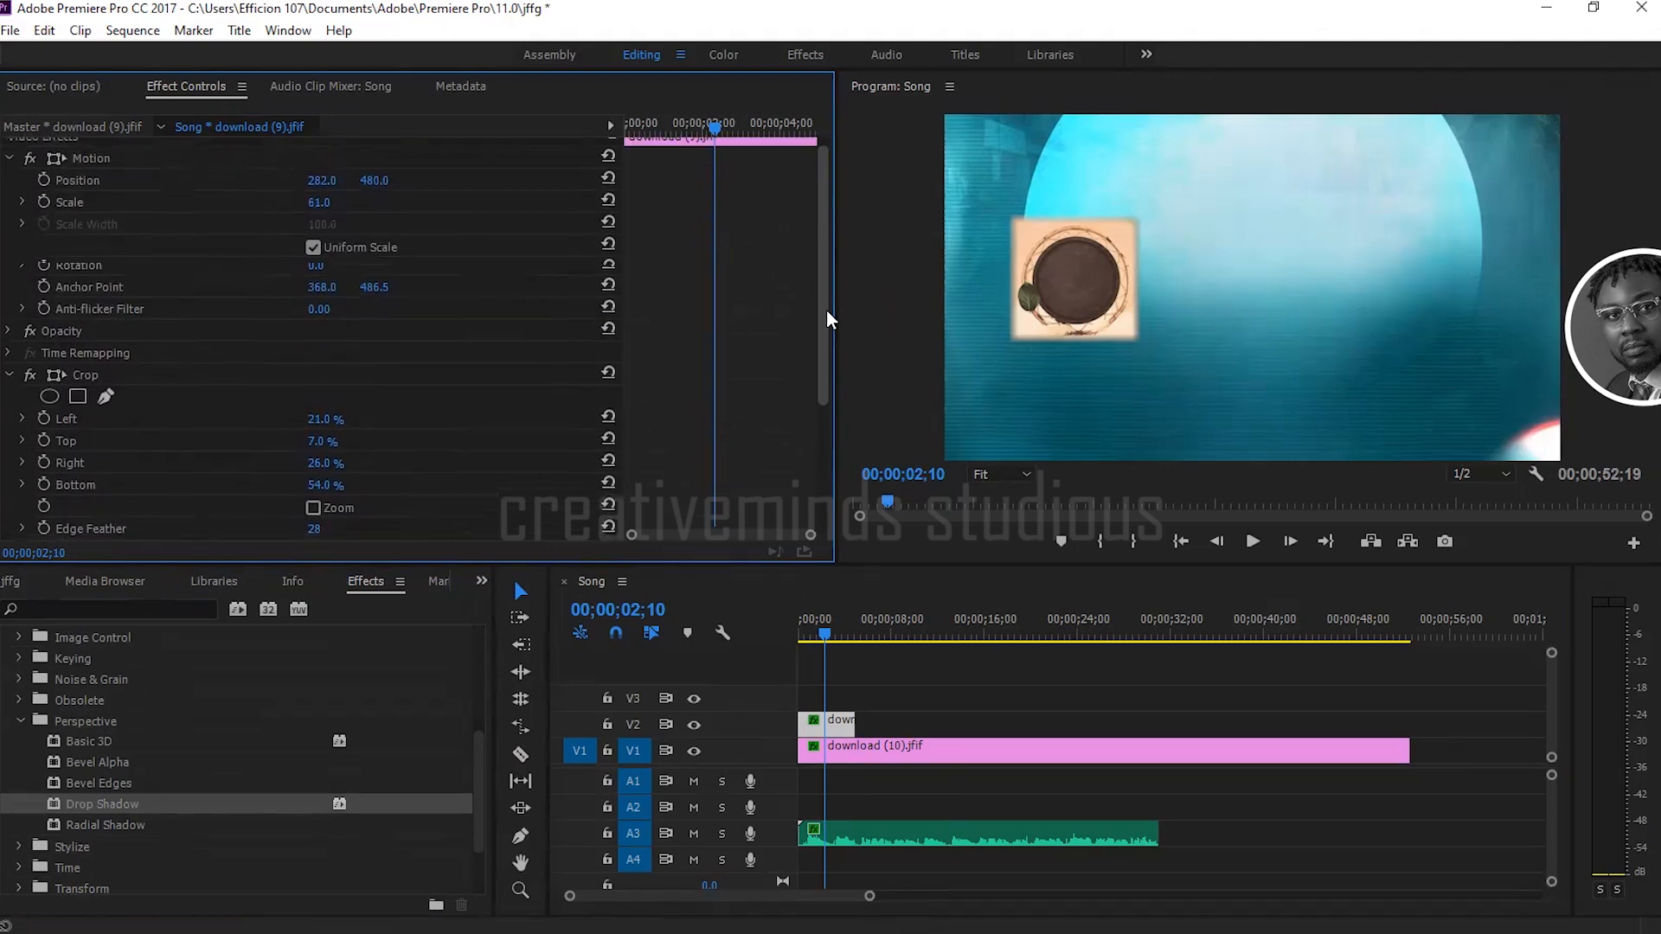
pyautogui.click(8, 383)
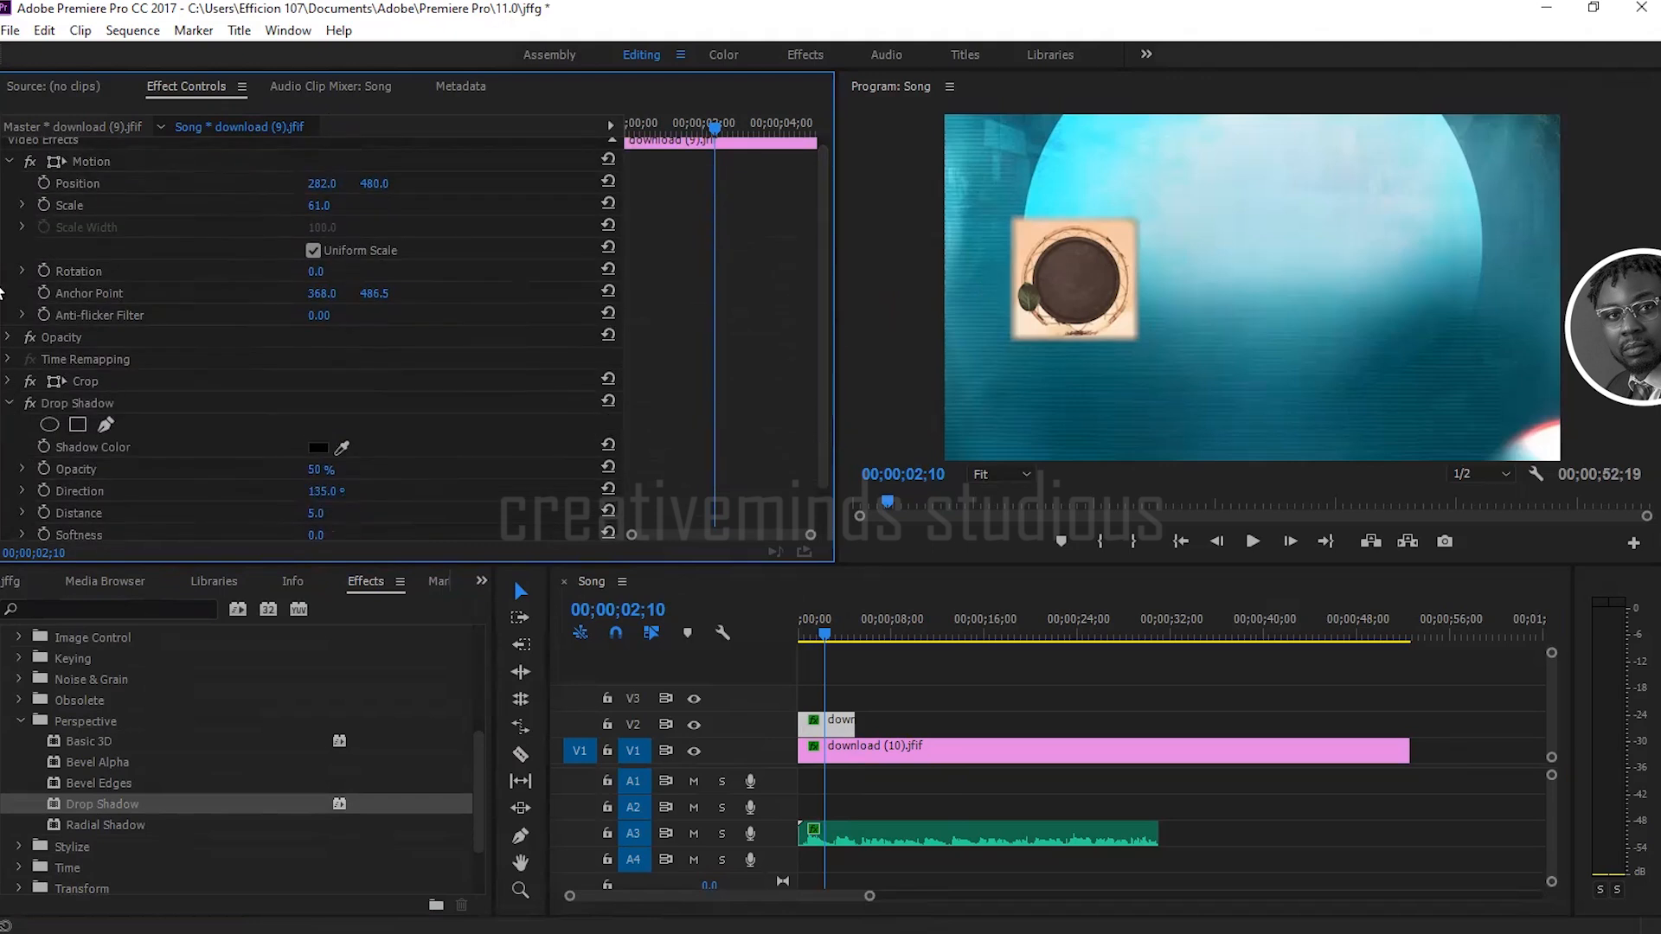
# Step: Collapse the Motion properties, try red D72323 as the drop shadow's color and set it back to black 000000
pyautogui.click(9, 164)
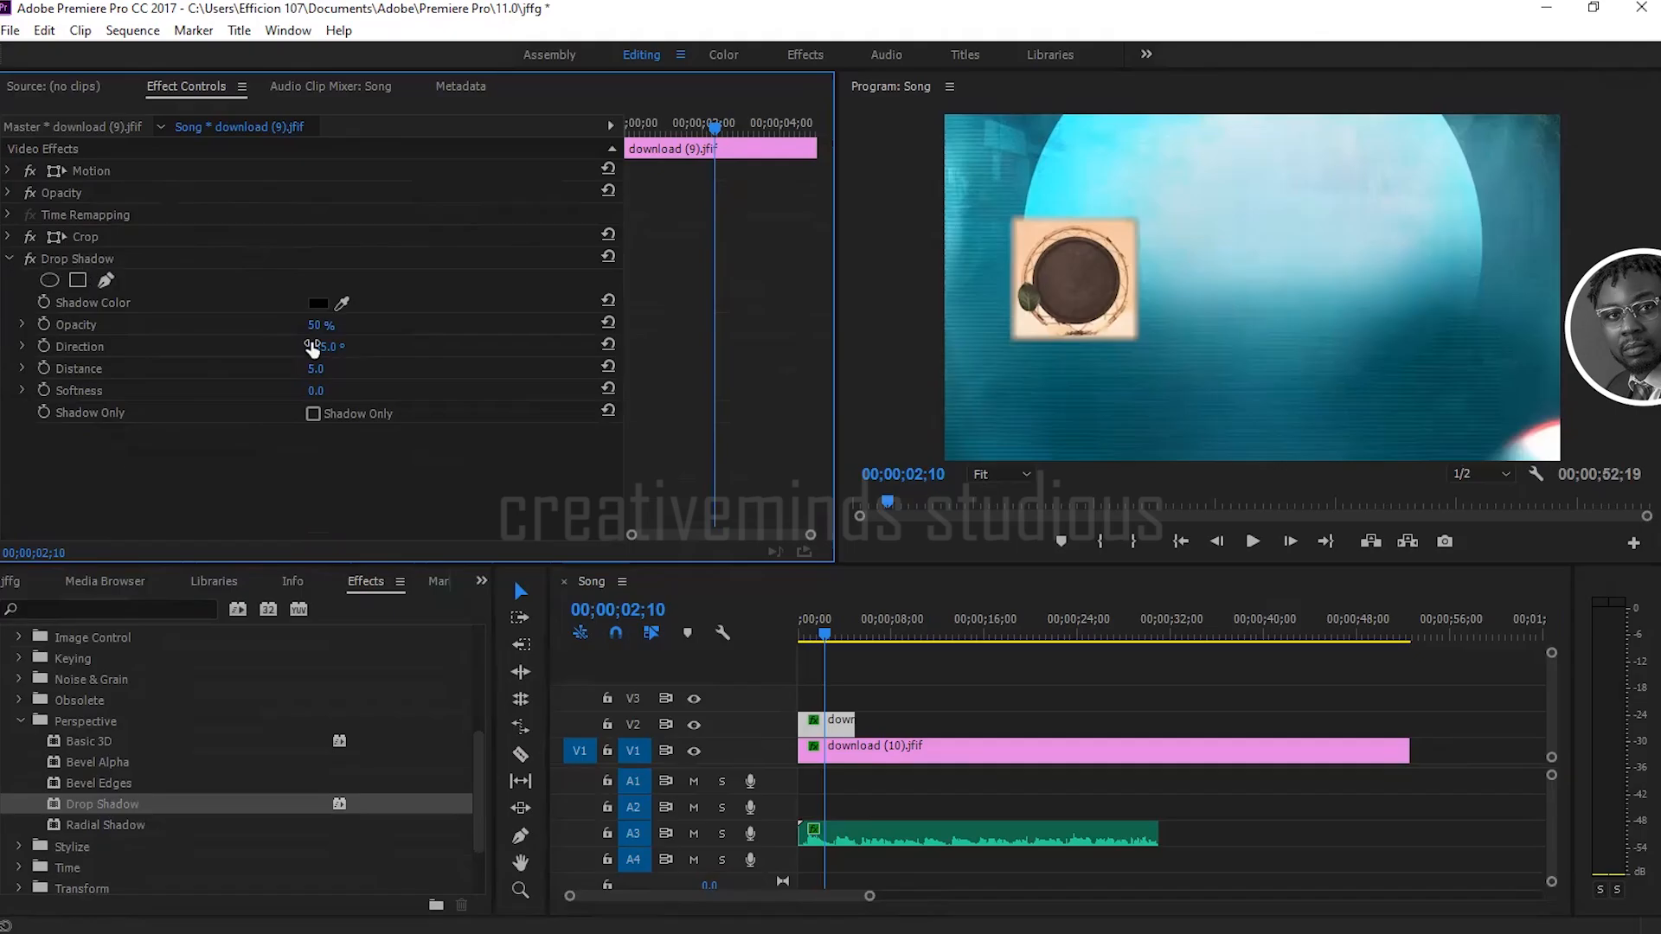
pyautogui.click(317, 300)
pyautogui.click(820, 600)
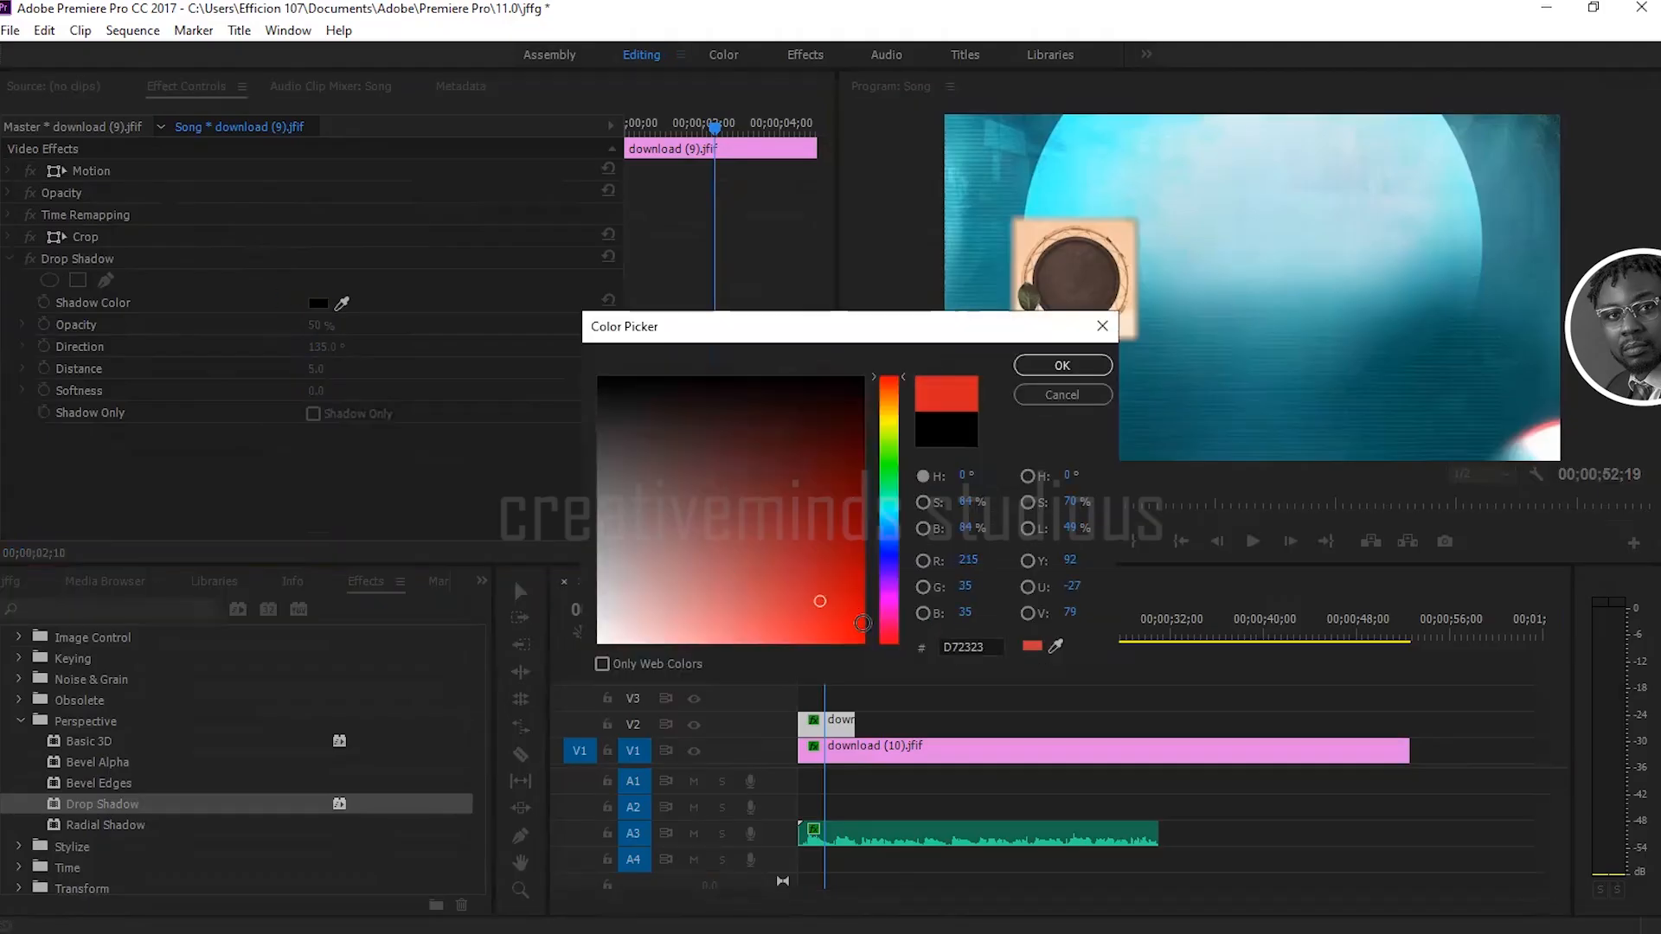
pyautogui.click(649, 430)
pyautogui.click(599, 378)
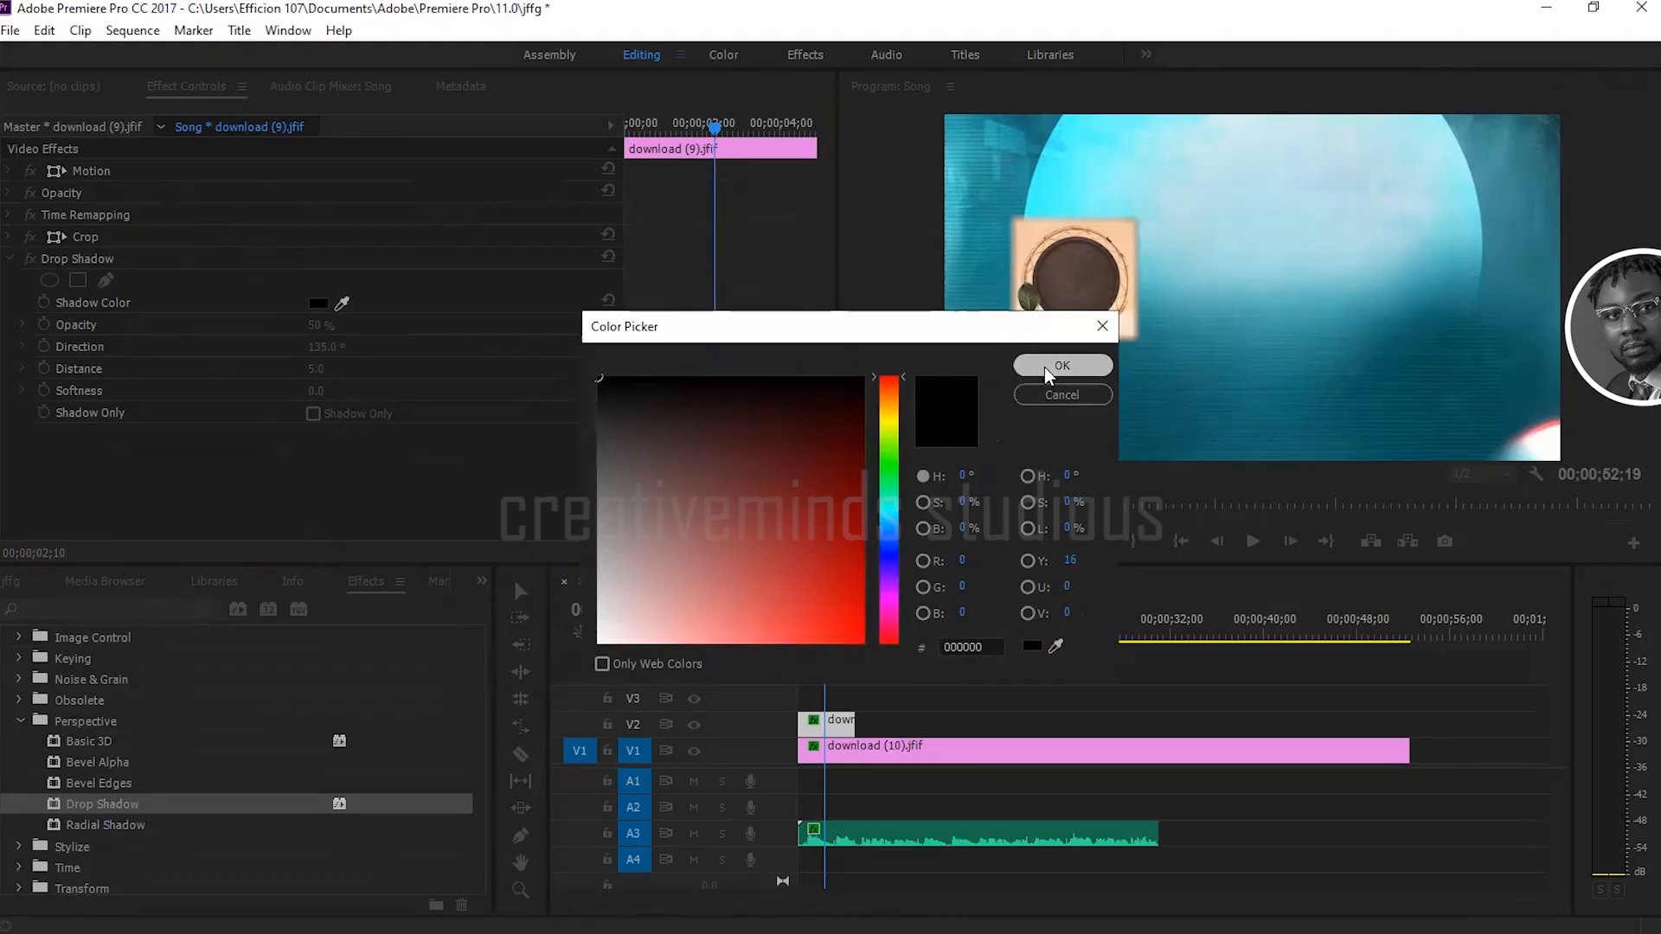
pyautogui.click(1045, 367)
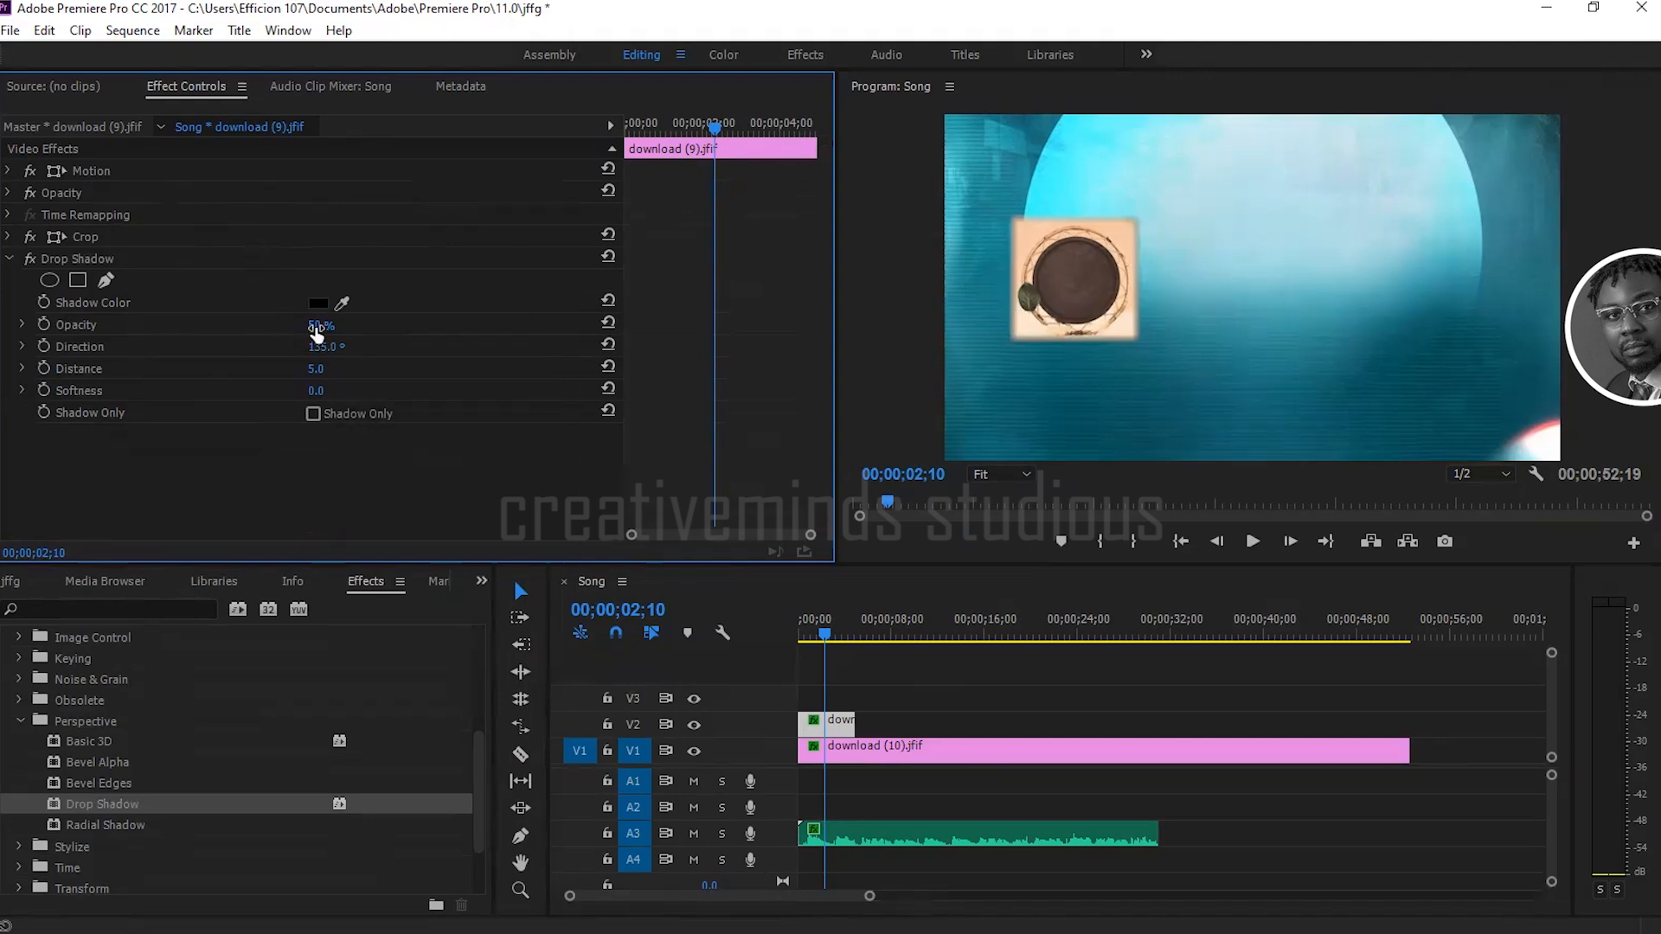
# Step: Set the Drop Shadow's opacity to 100%, direction to -7°, distance to 61 and softness to 145
pyautogui.moveTo(317, 329); pyautogui.dragTo(360, 329)
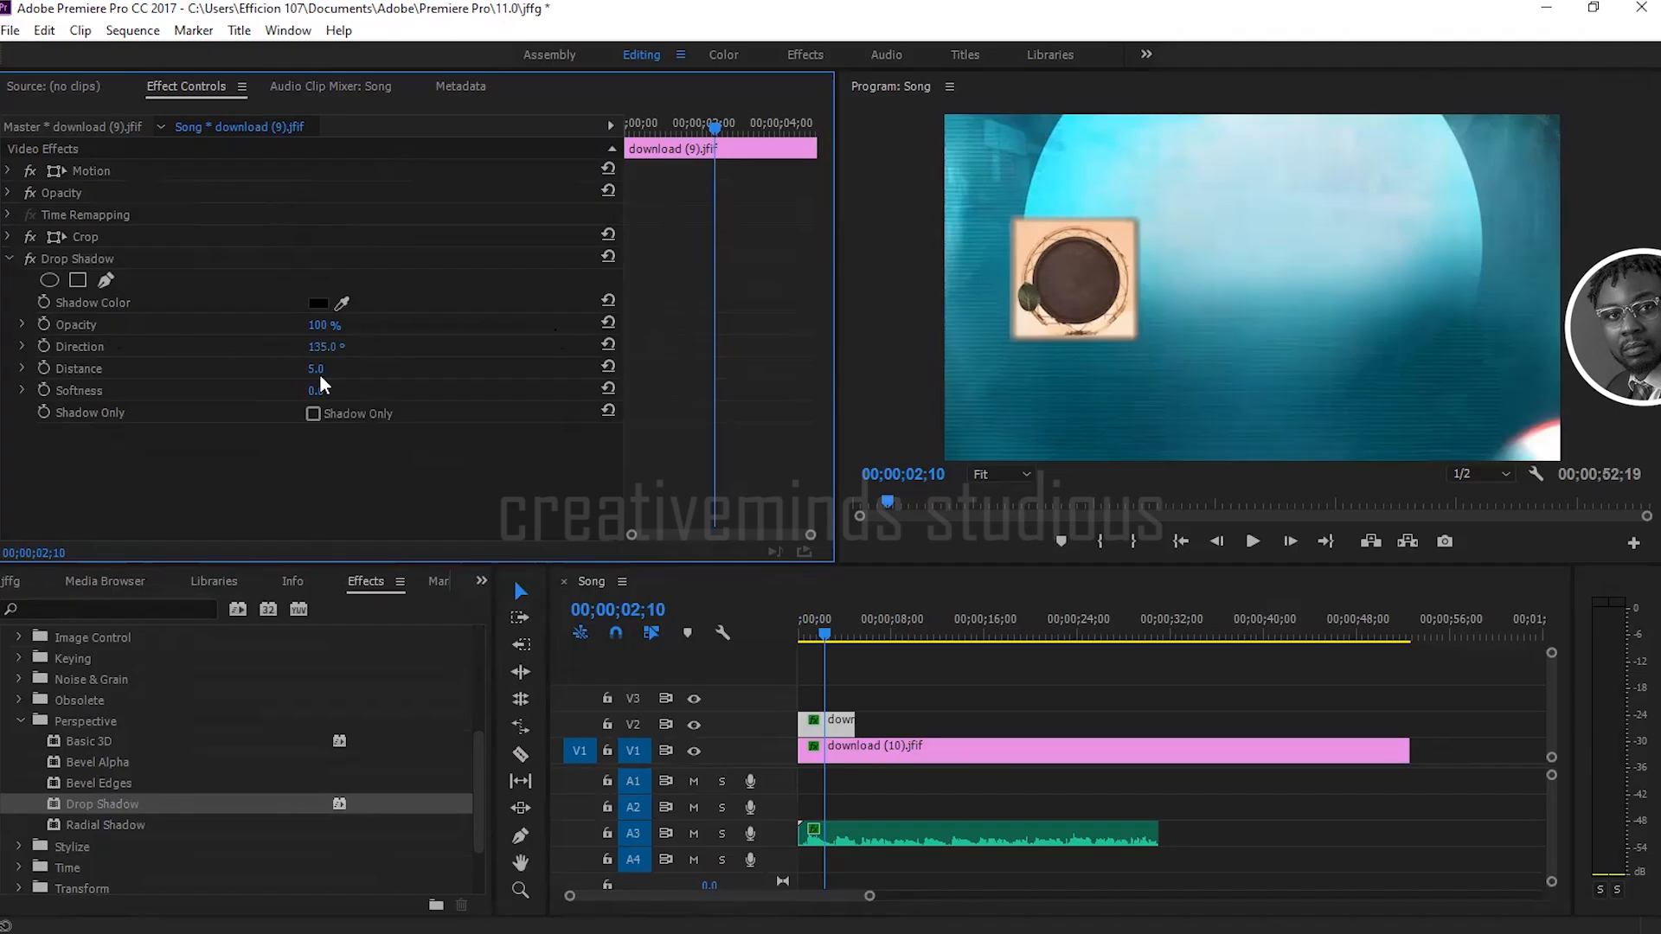
pyautogui.moveTo(320, 355); pyautogui.dragTo(199, 354)
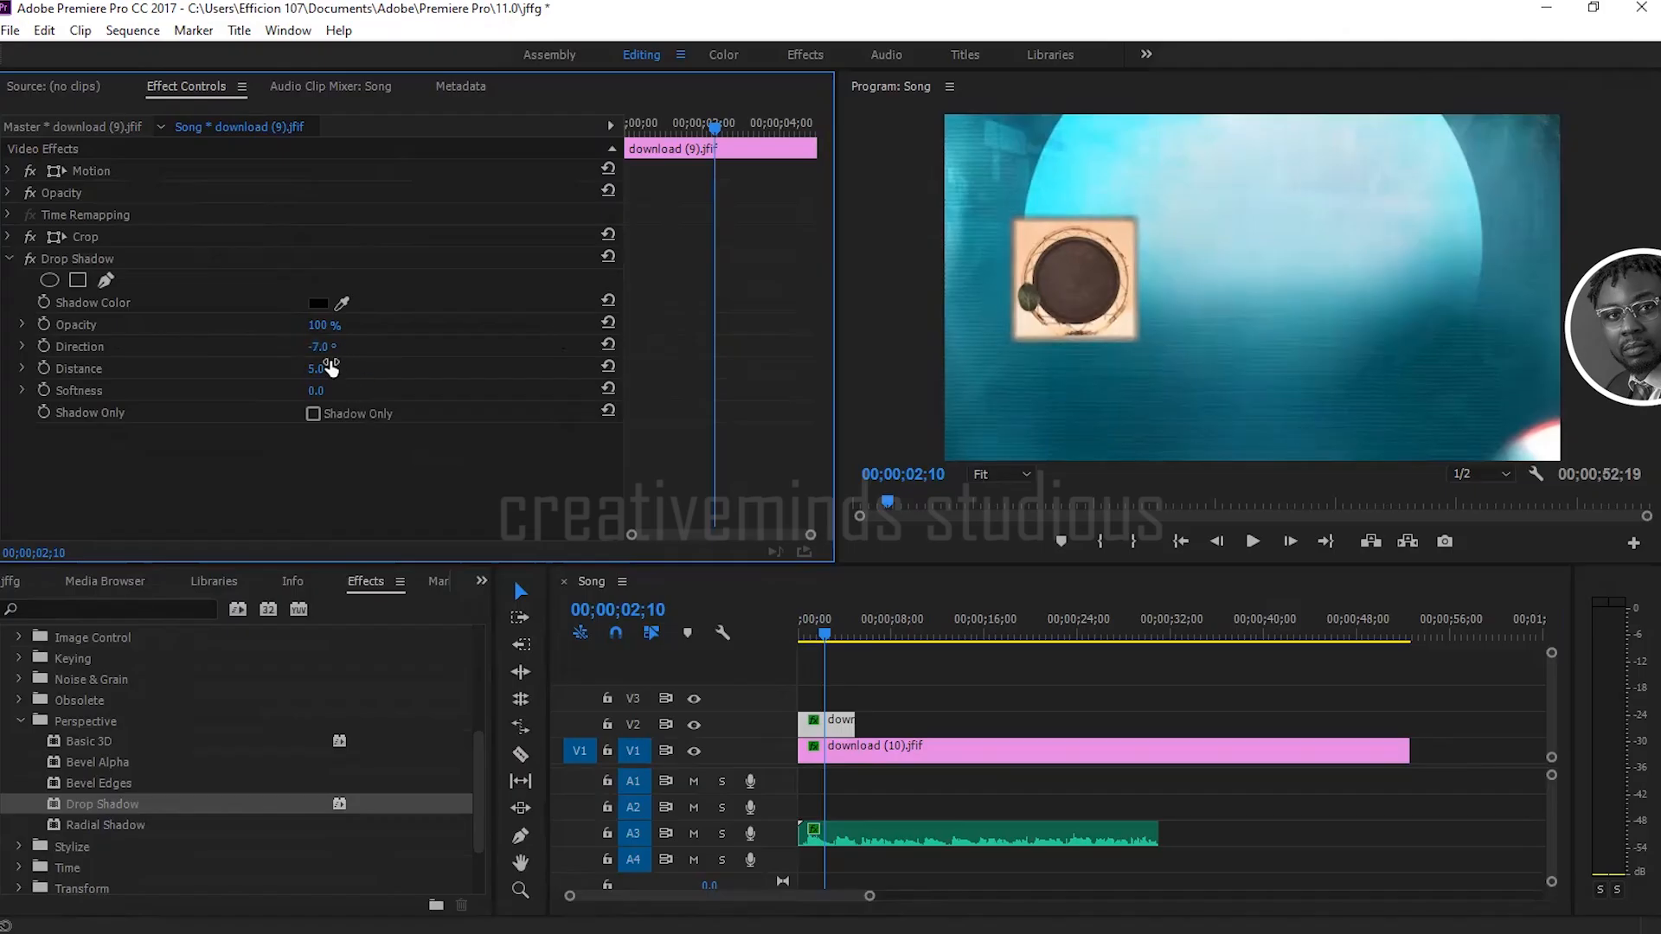
pyautogui.moveTo(335, 371); pyautogui.dragTo(499, 371)
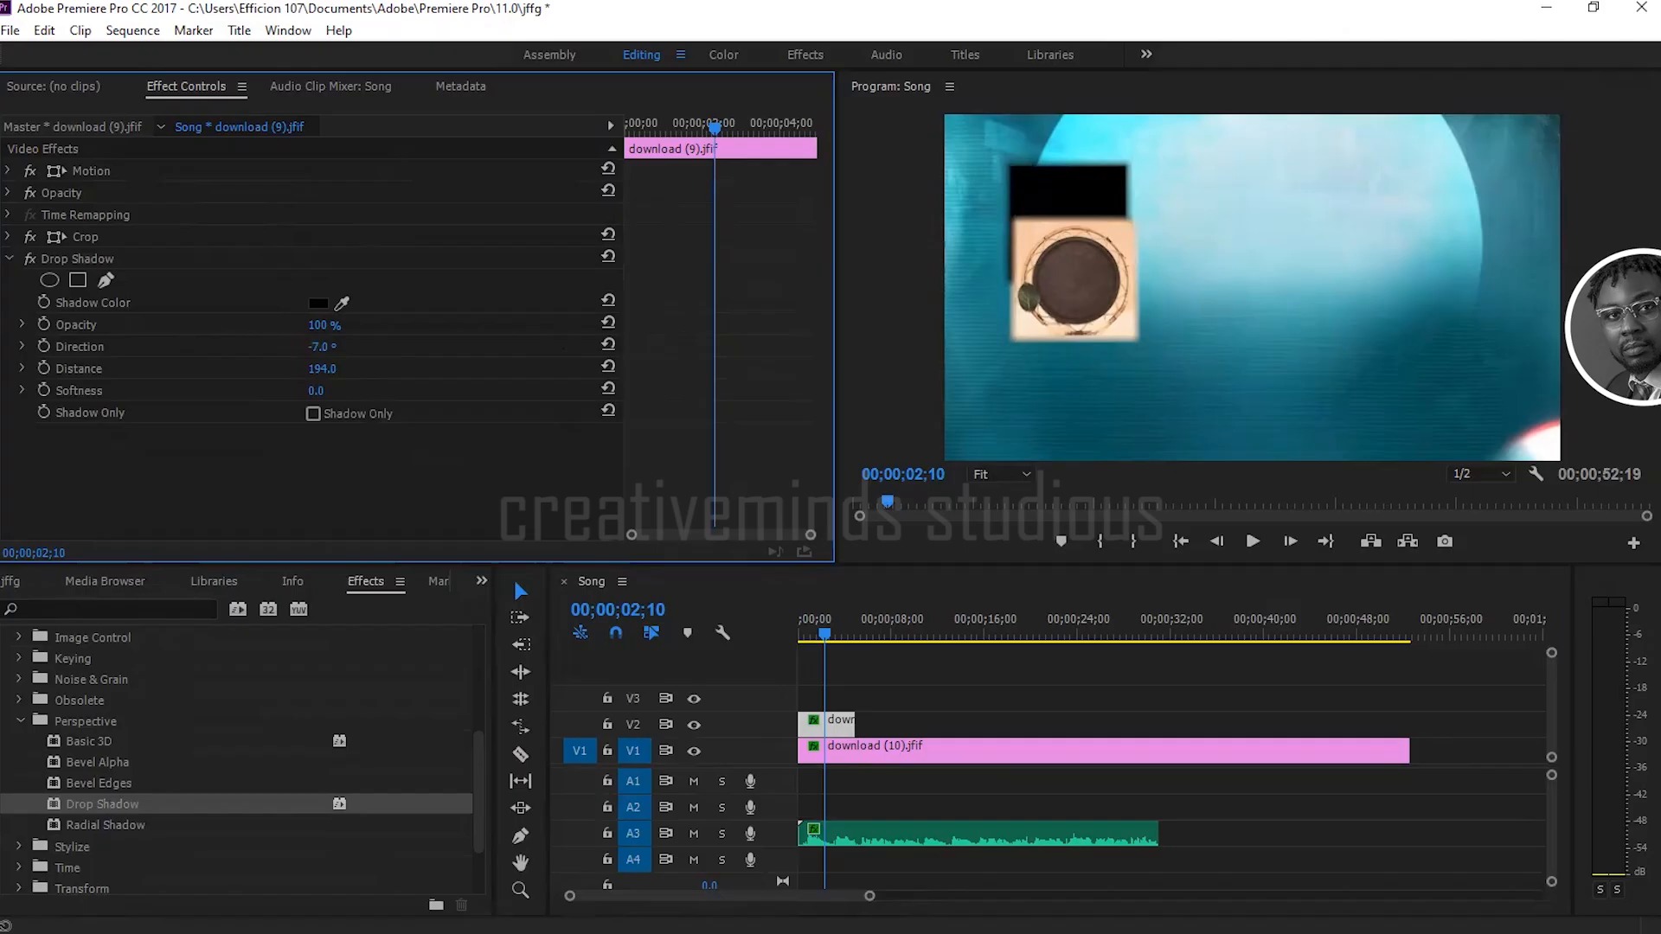
pyautogui.moveTo(500, 371); pyautogui.dragTo(333, 394)
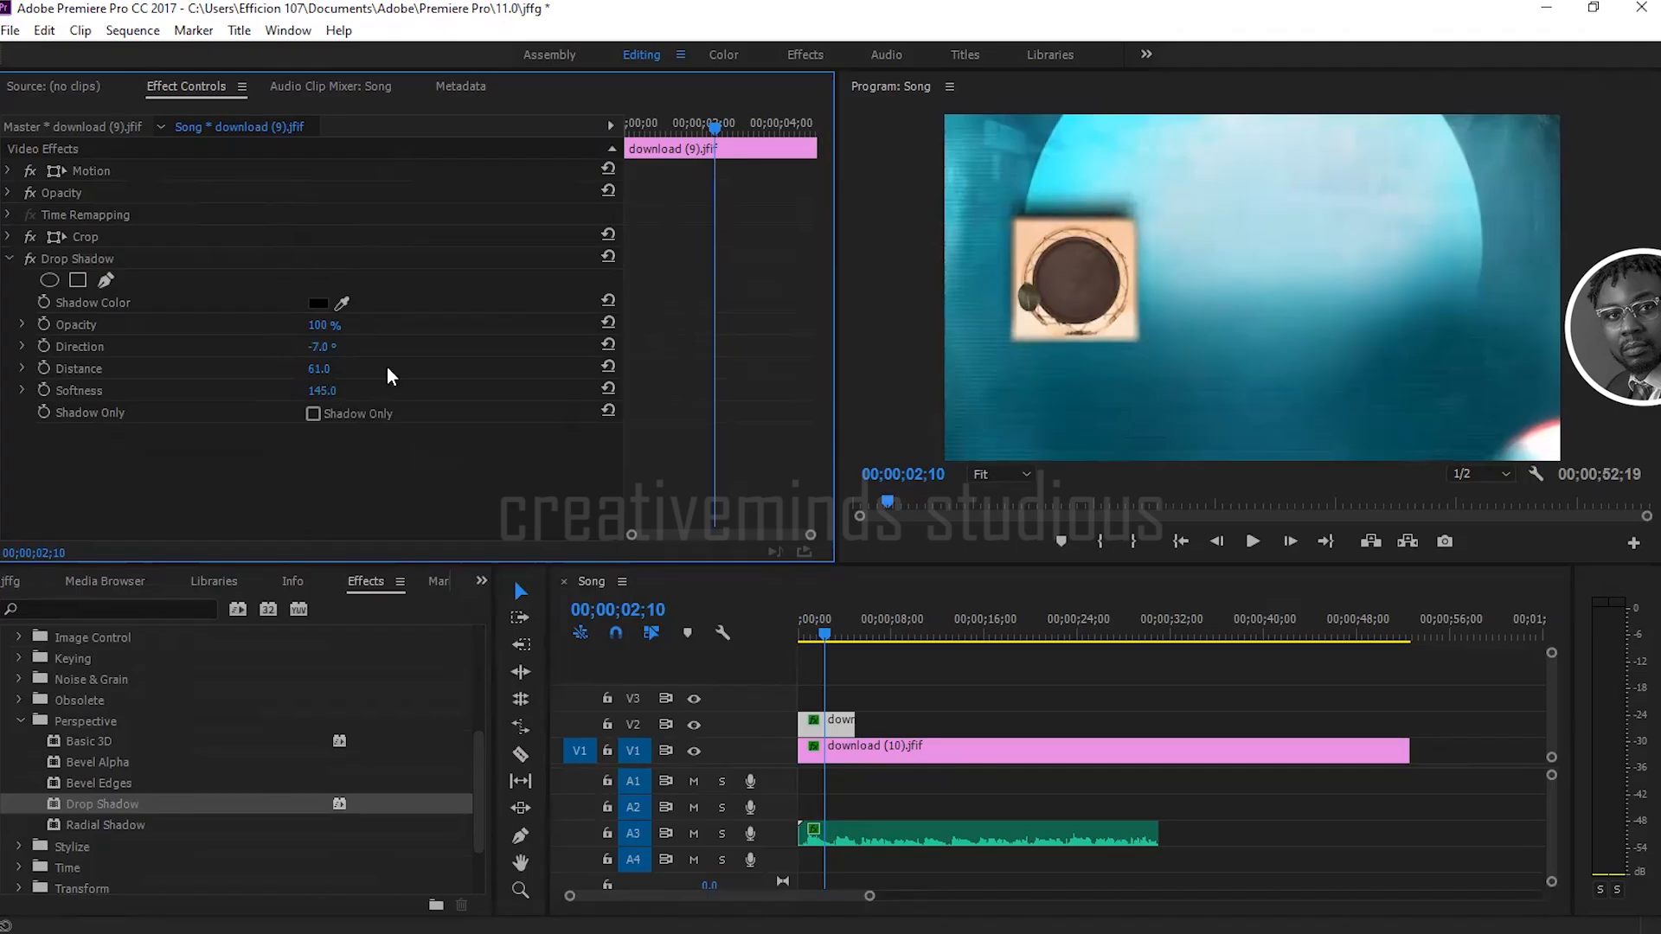
# Step: Turn the Drop Shadow's Shadow Only option on and off again, and collapse the effect's properties
pyautogui.click(313, 414)
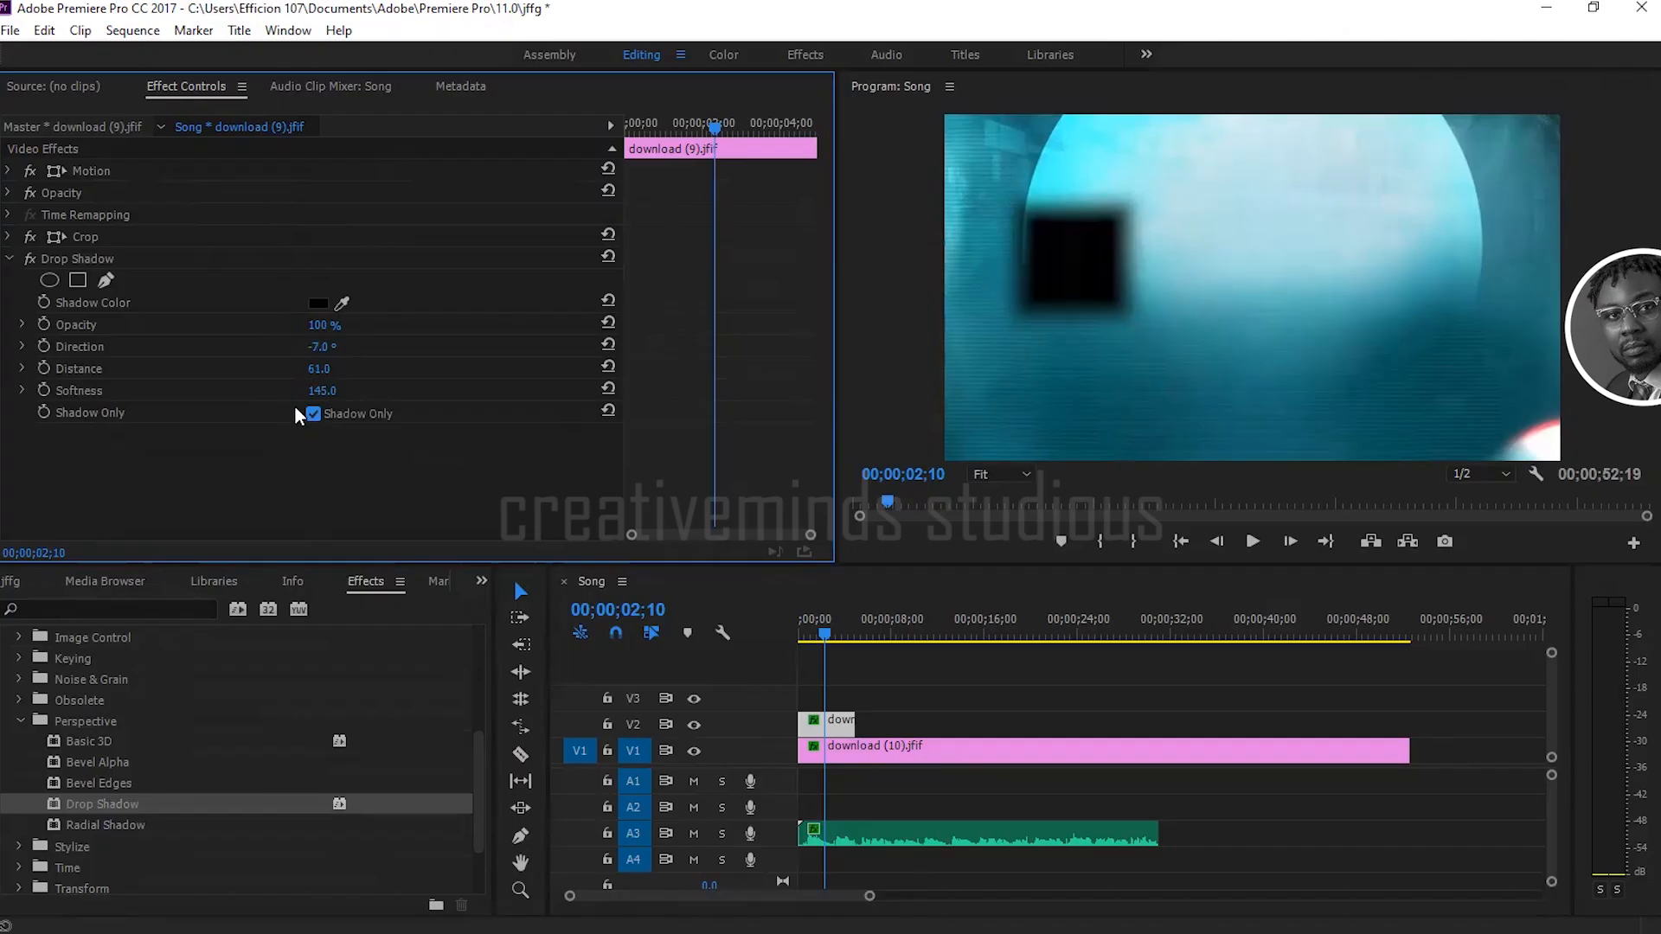
pyautogui.click(313, 414)
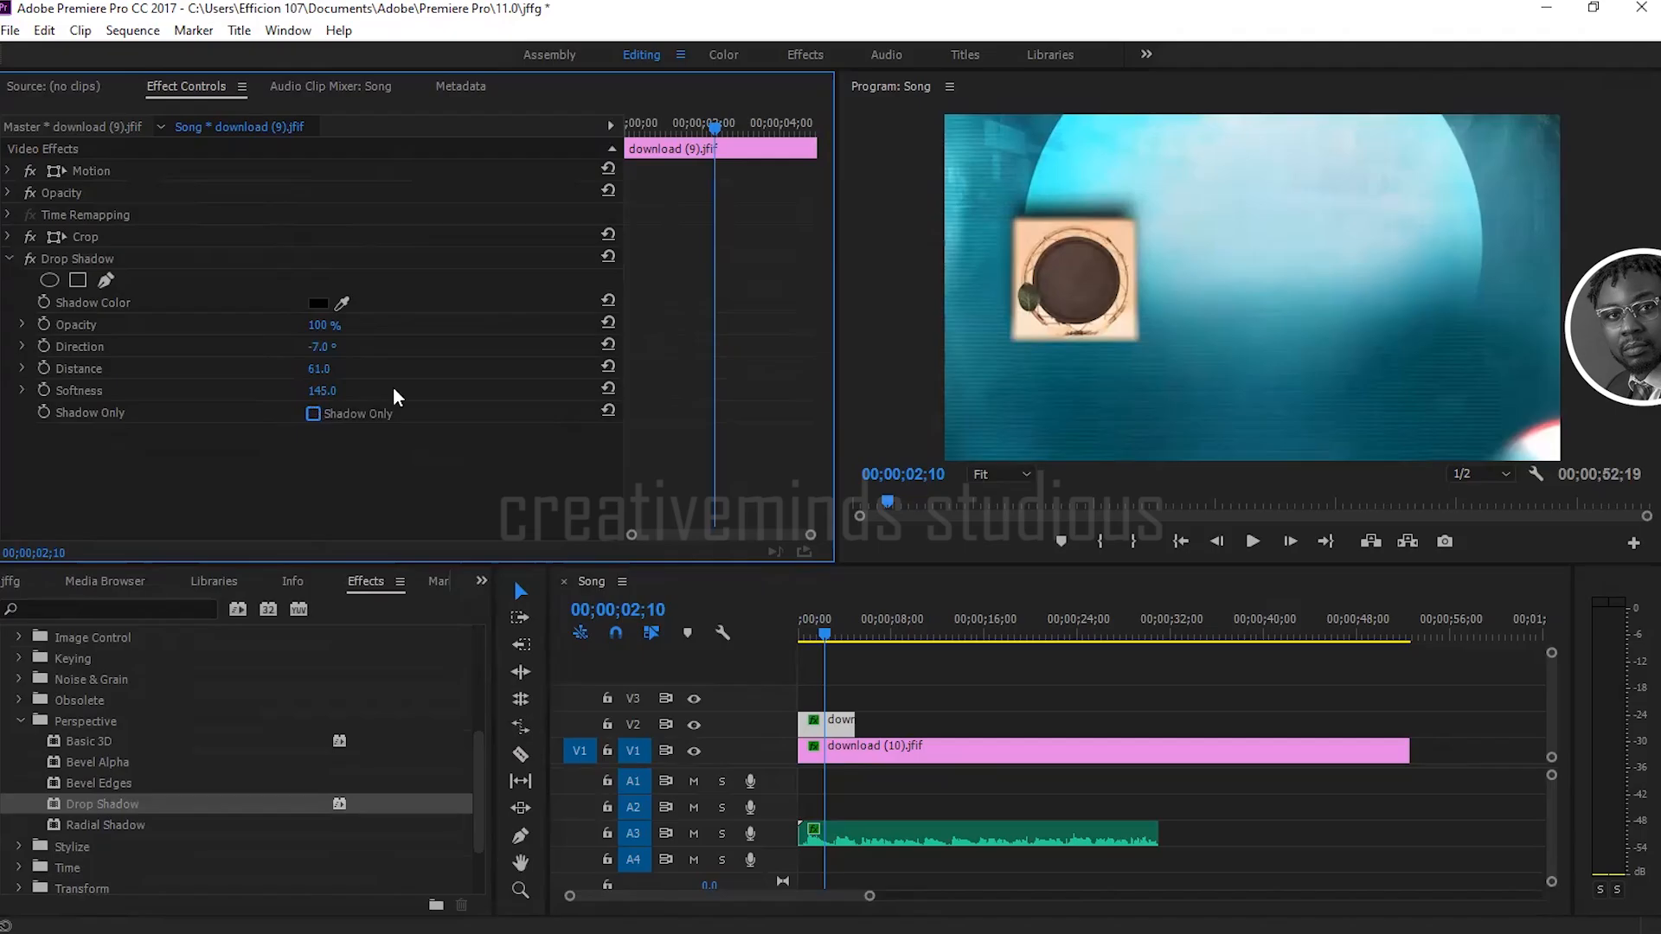
pyautogui.click(9, 259)
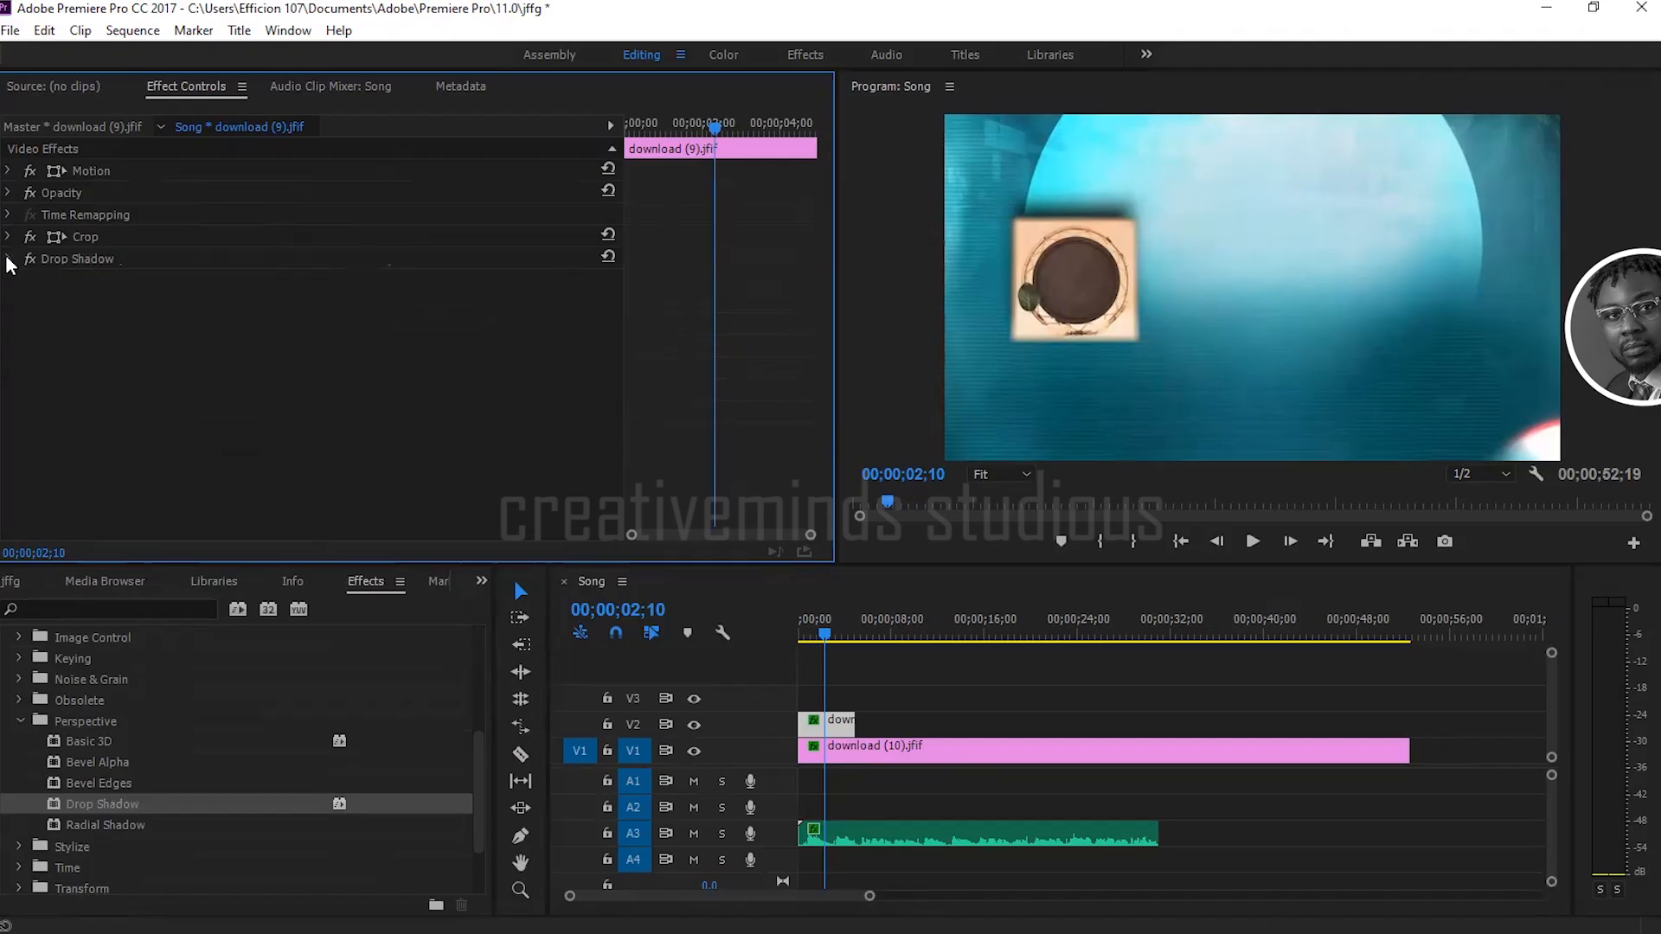
# Step: Apply the Basic 3D effect to the download (9).jfif clip on V2 and try a swivel of -2° before undoing it
pyautogui.click(122, 741)
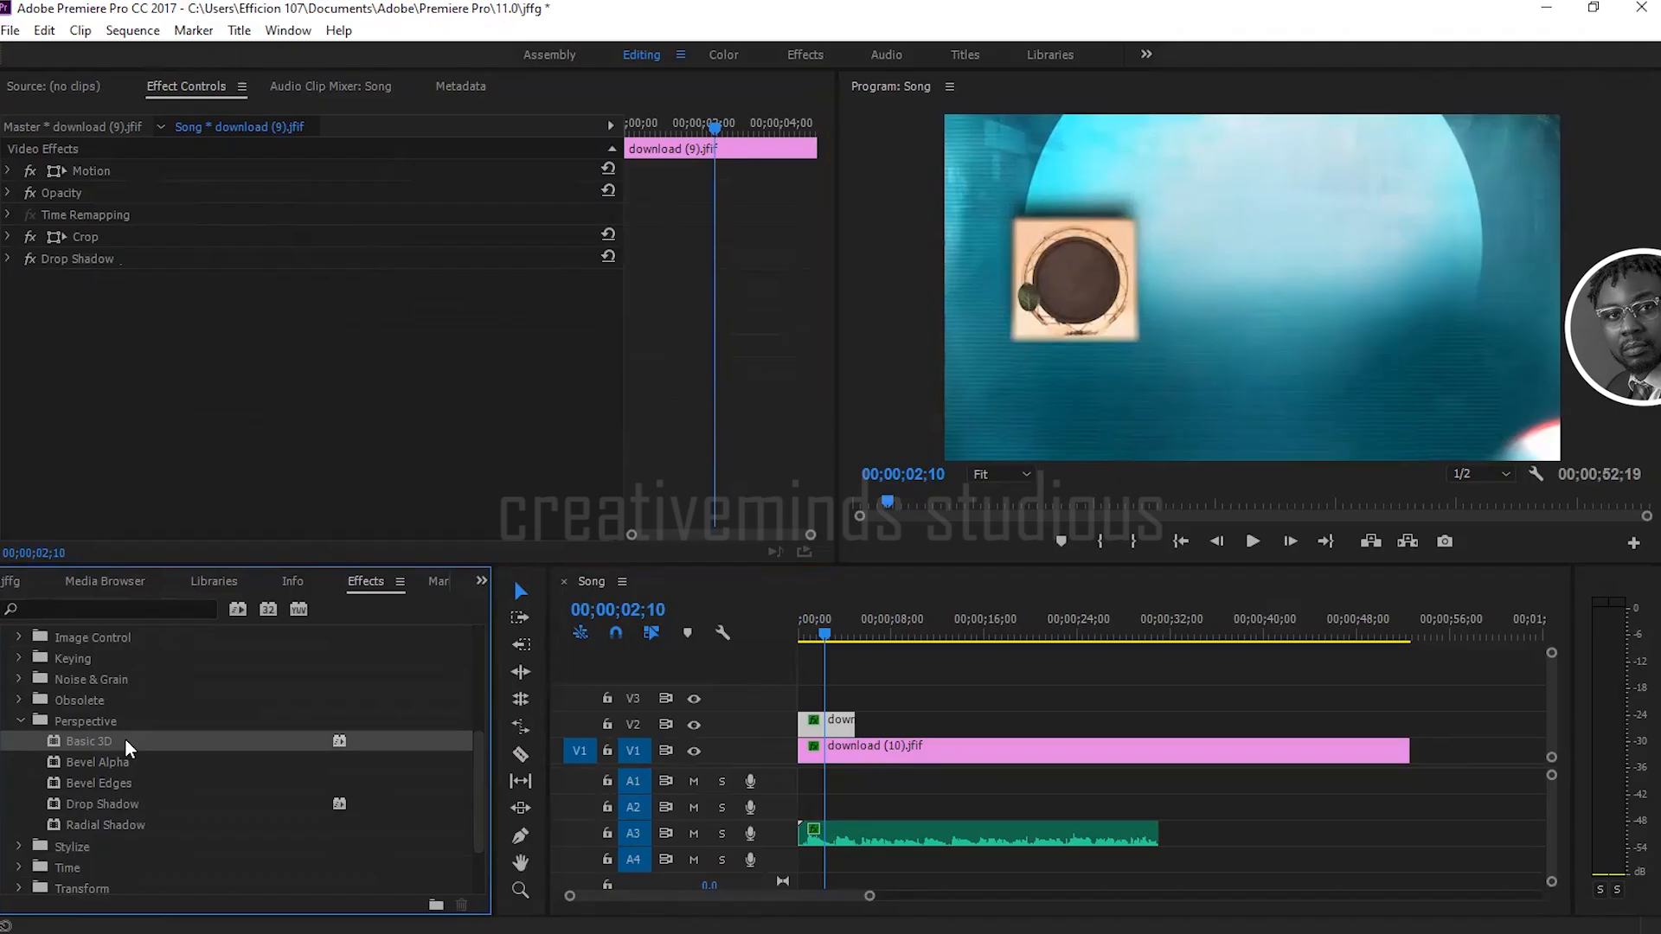
pyautogui.moveTo(107, 739); pyautogui.dragTo(838, 727)
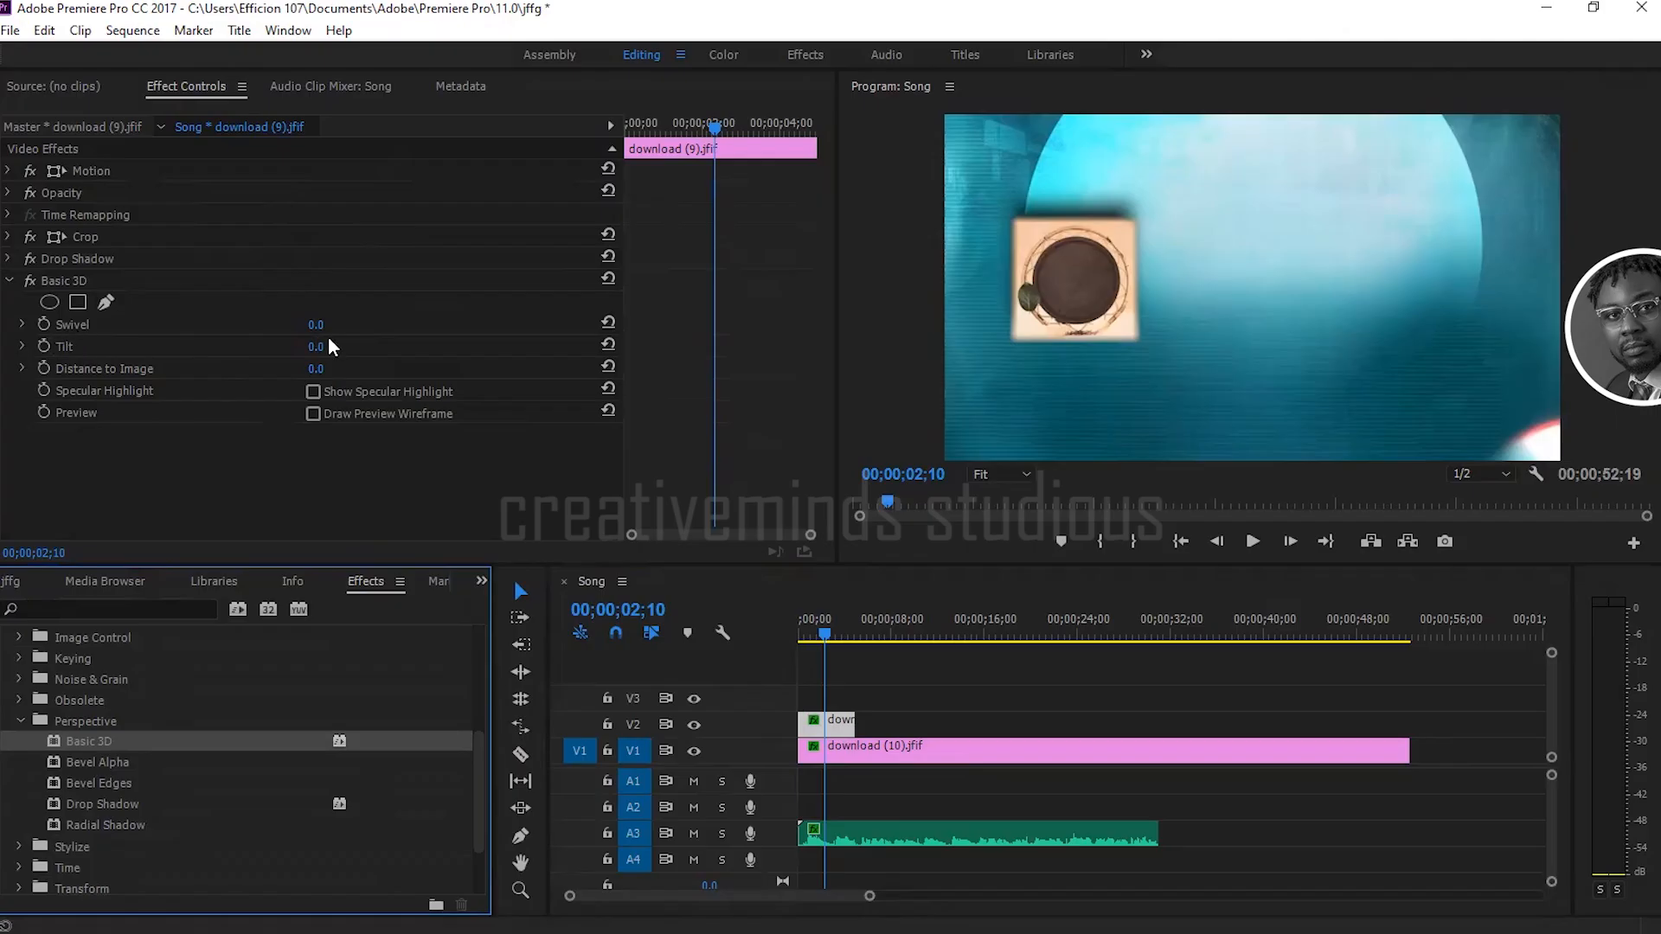
pyautogui.moveTo(319, 326)
pyautogui.mouseDown()
pyautogui.moveTo(360, 325)
pyautogui.moveTo(318, 325)
pyautogui.mouseUp()
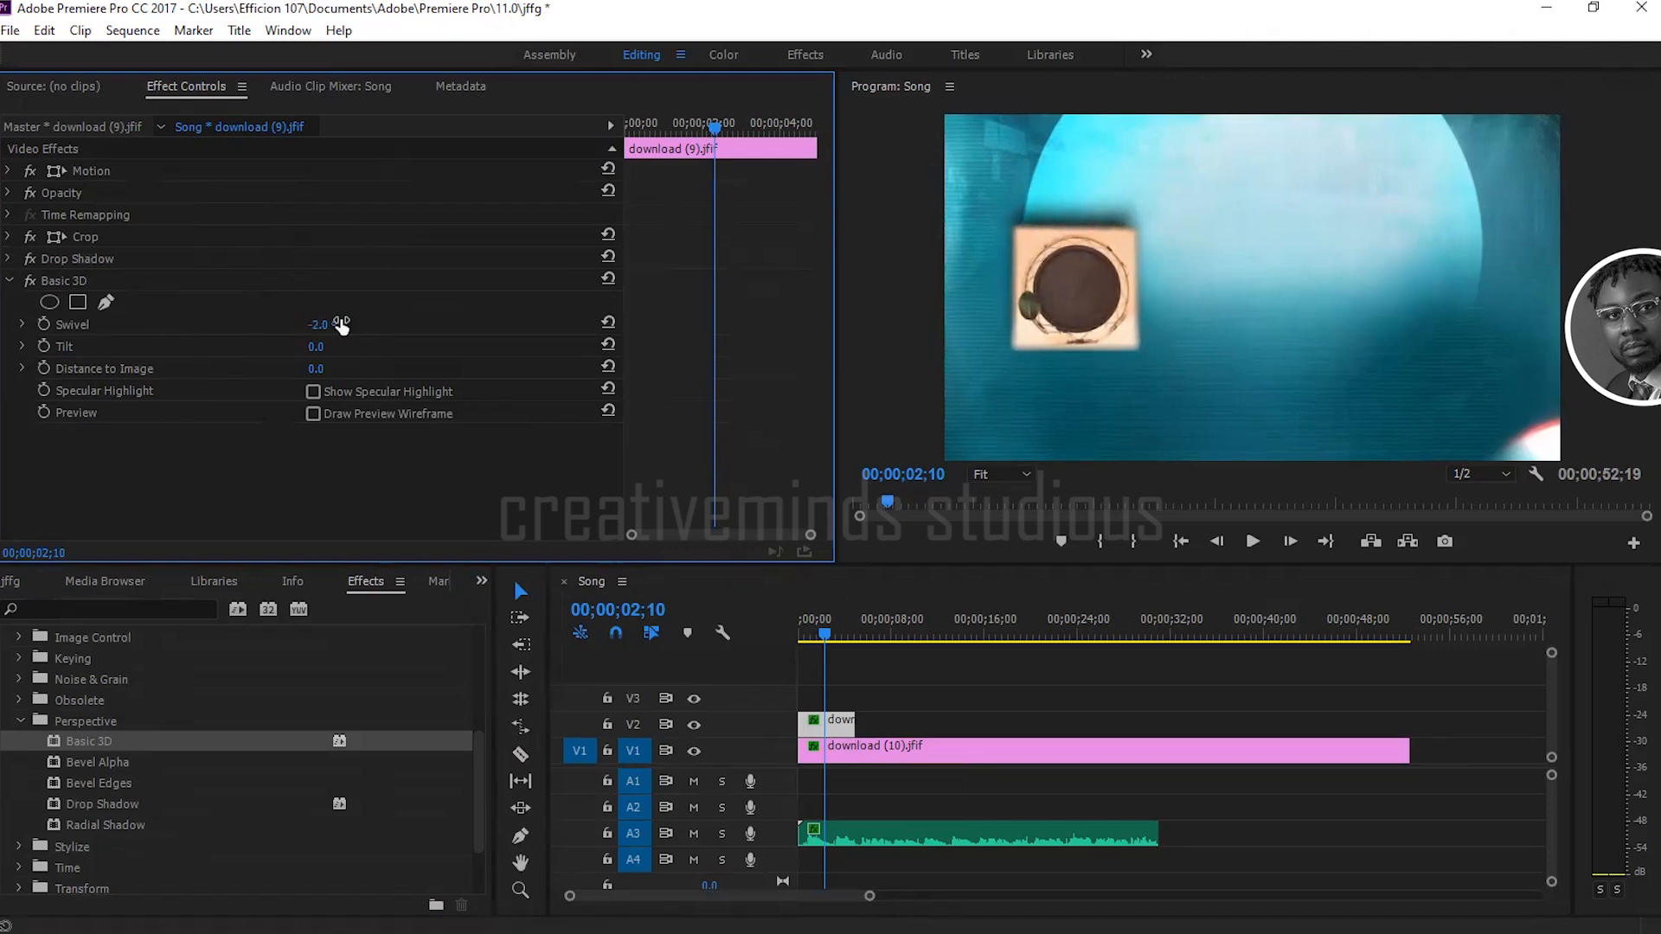
pyautogui.hotkey('ctrl', 'z')
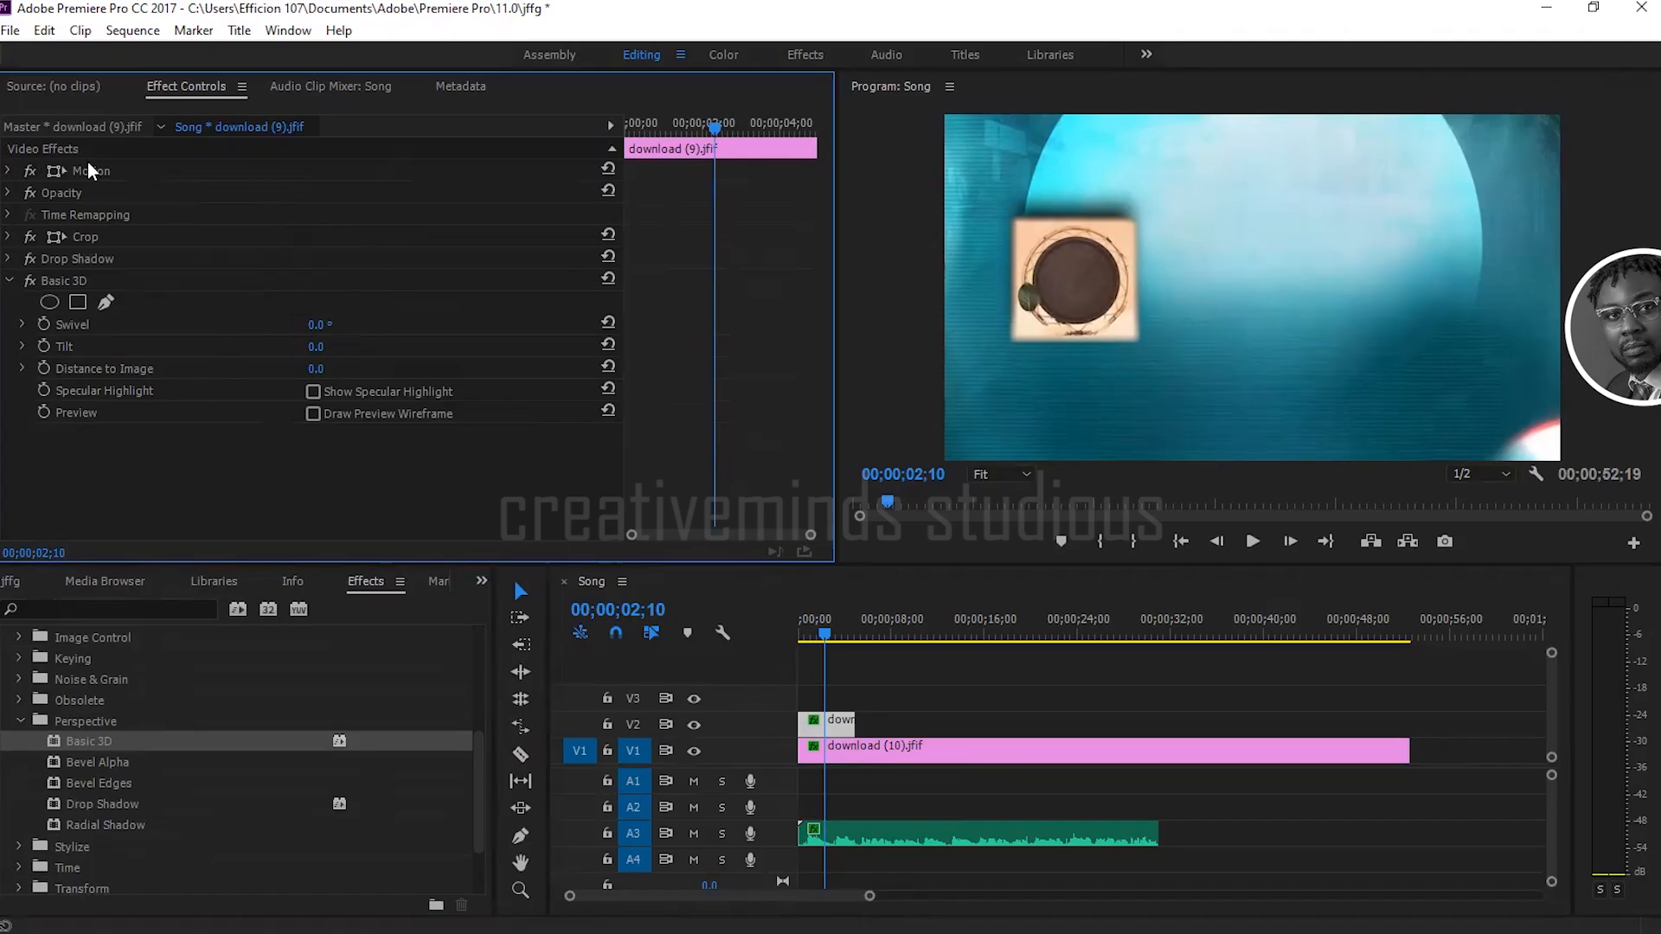
# Step: Move the download (9).jfif clip toward the frame's center by setting its horizontal position to 622
pyautogui.click(9, 172)
pyautogui.moveTo(319, 197); pyautogui.dragTo(621, 197)
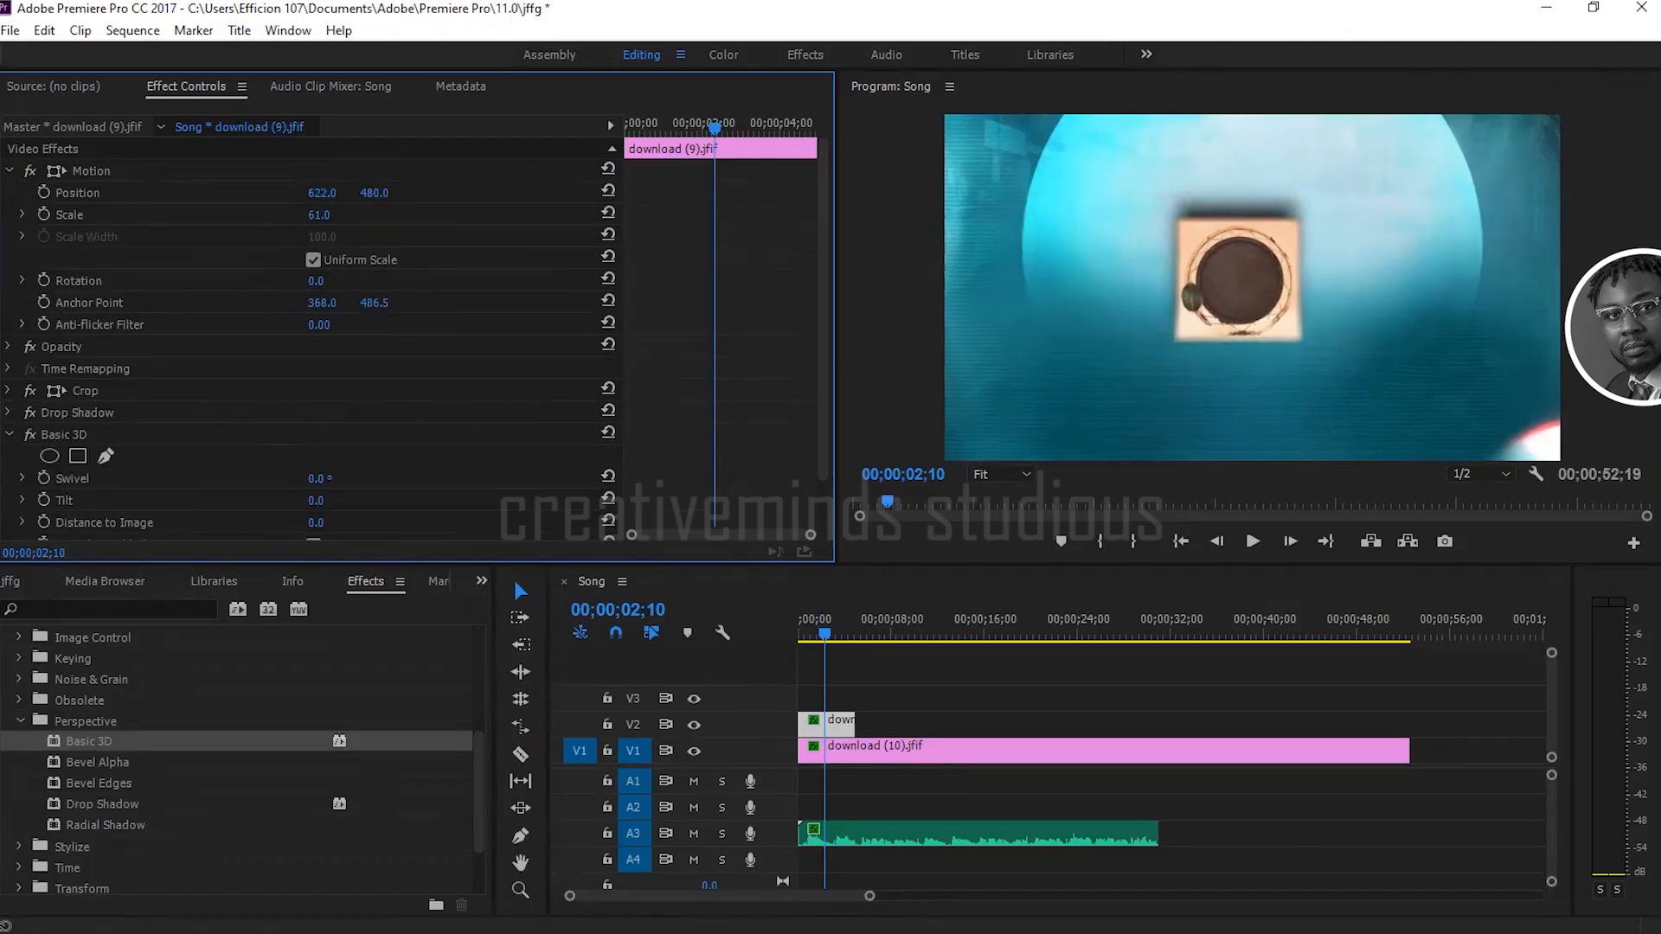
pyautogui.click(9, 172)
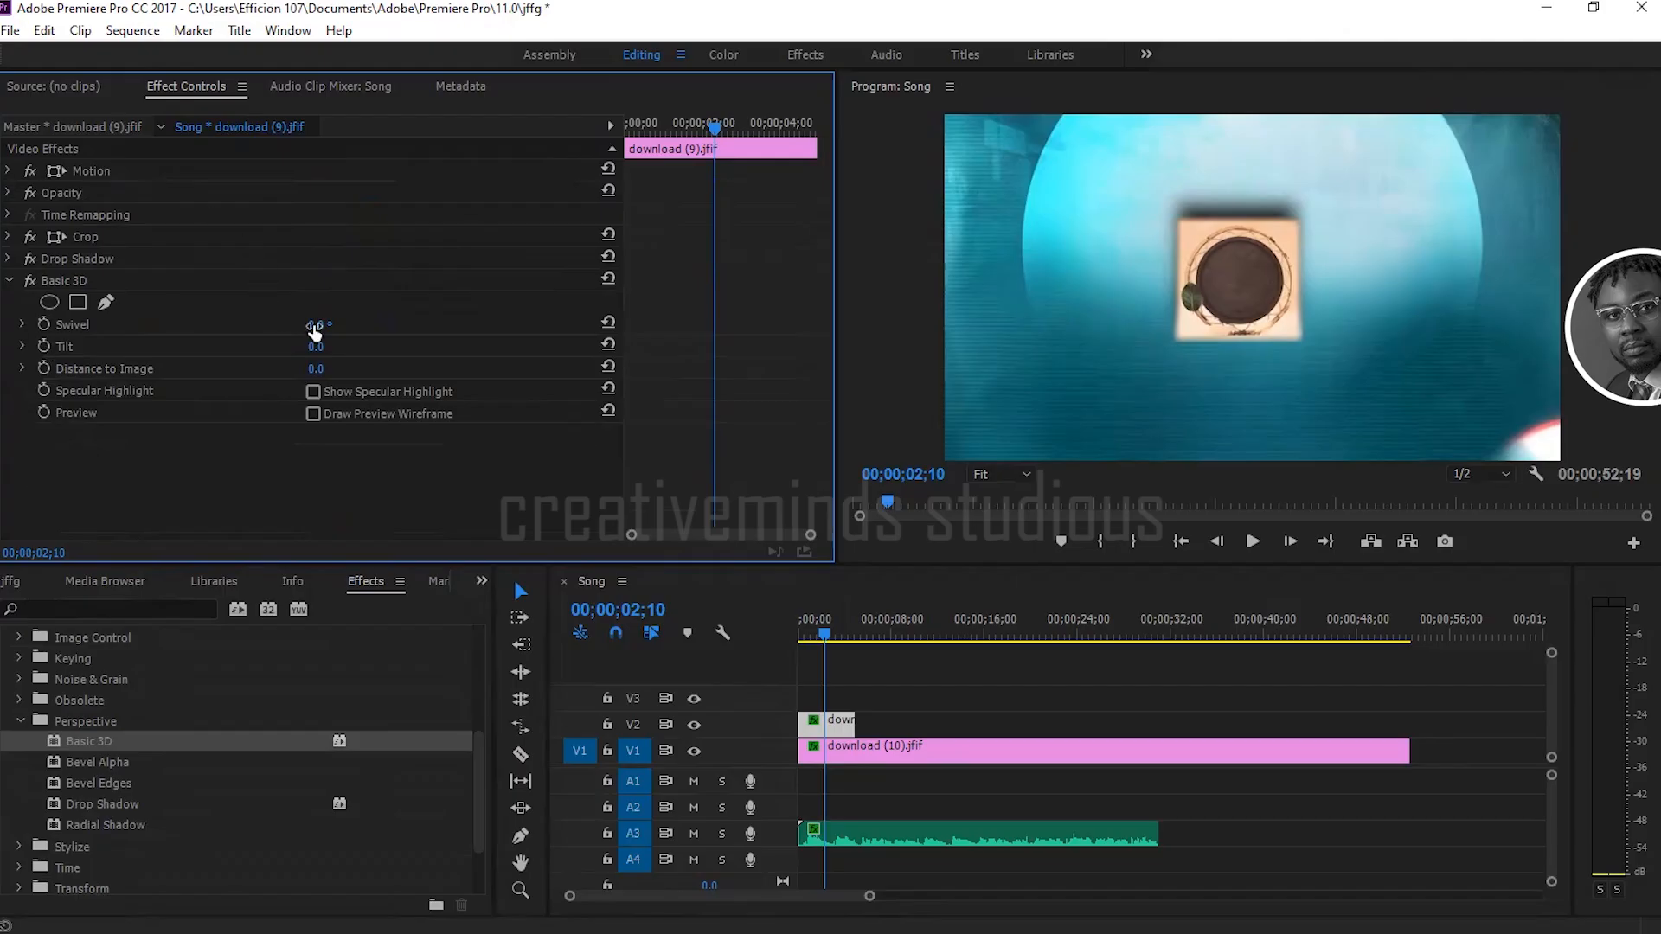
# Step: Set Basic 3D's swivel to 10° and tilt to 41°, and try a distance to image of about -35 before undoing it
pyautogui.moveTo(315, 355)
pyautogui.mouseDown()
pyautogui.moveTo(358, 355)
pyautogui.moveTo(334, 355)
pyautogui.moveTo(350, 346)
pyautogui.moveTo(332, 327)
pyautogui.moveTo(237, 327)
pyautogui.moveTo(348, 328)
pyautogui.moveTo(321, 327)
pyautogui.moveTo(331, 368)
pyautogui.moveTo(286, 369)
pyautogui.mouseUp()
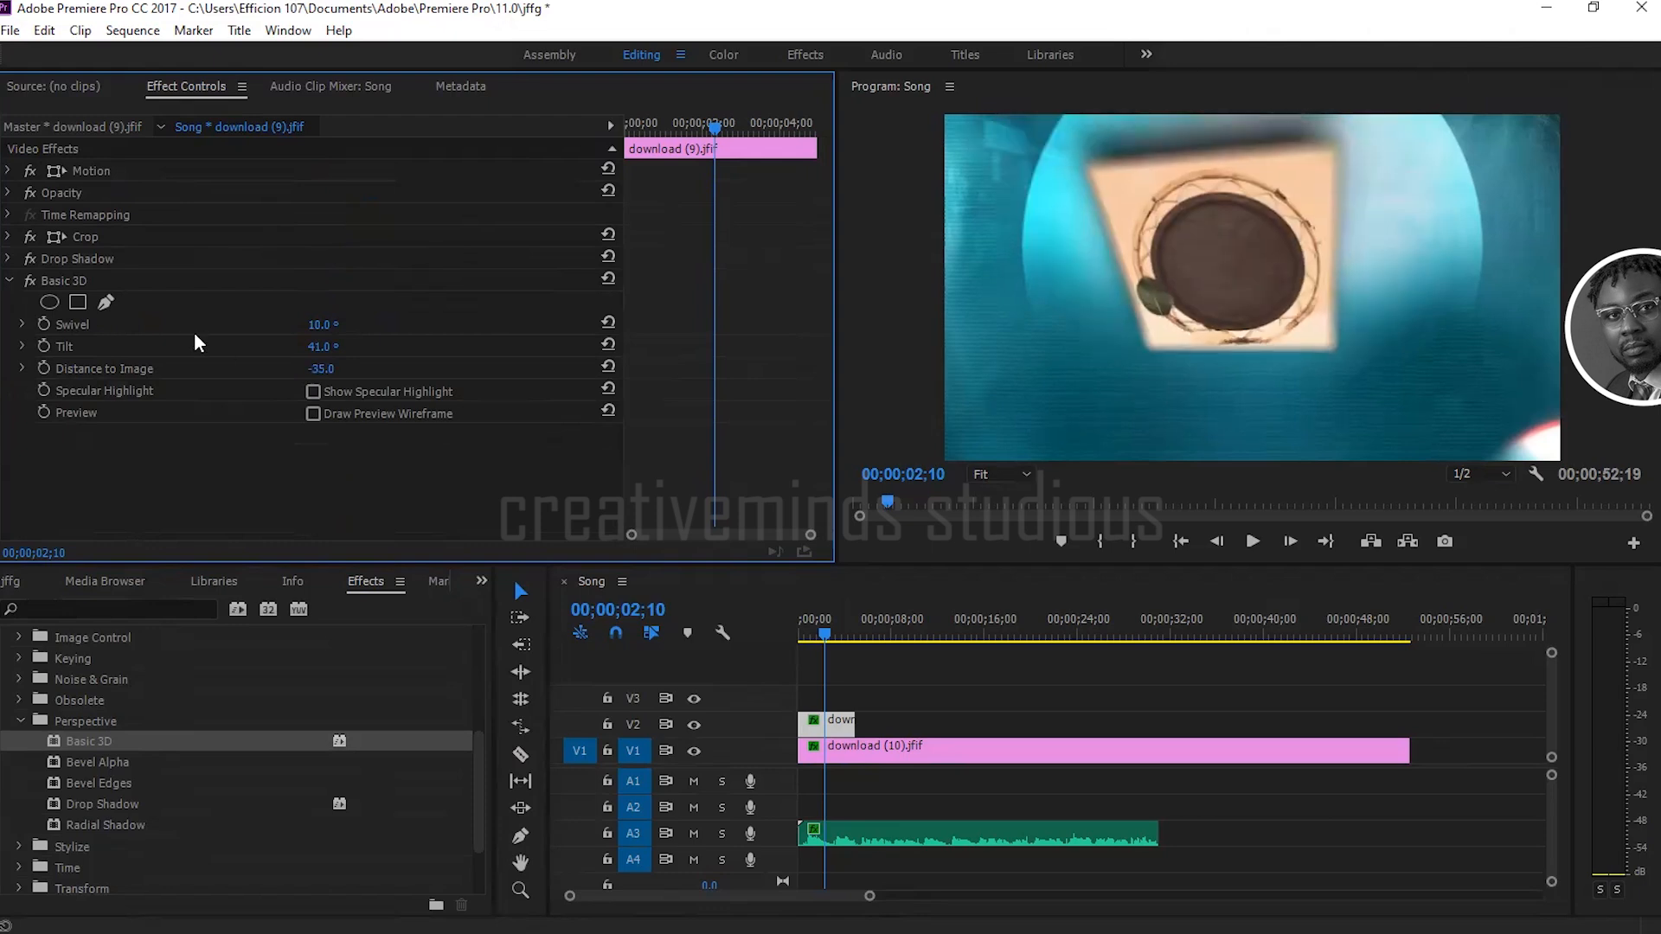
pyautogui.moveTo(319, 370); pyautogui.dragTo(344, 370)
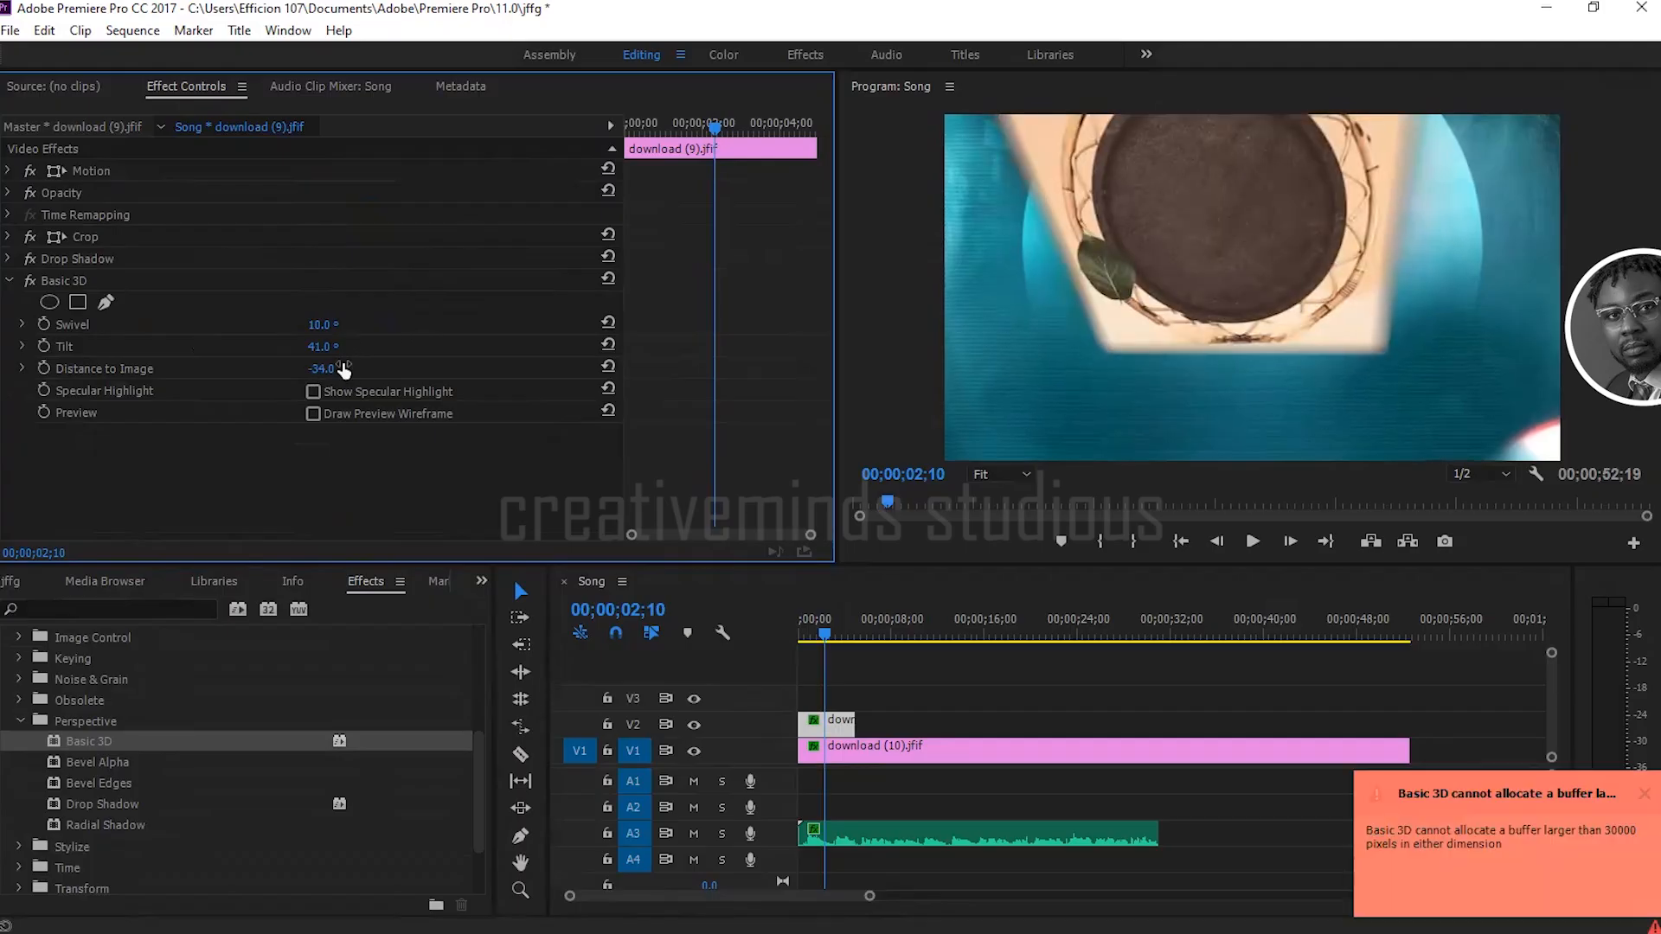
pyautogui.hotkey('ctrl', 'z')
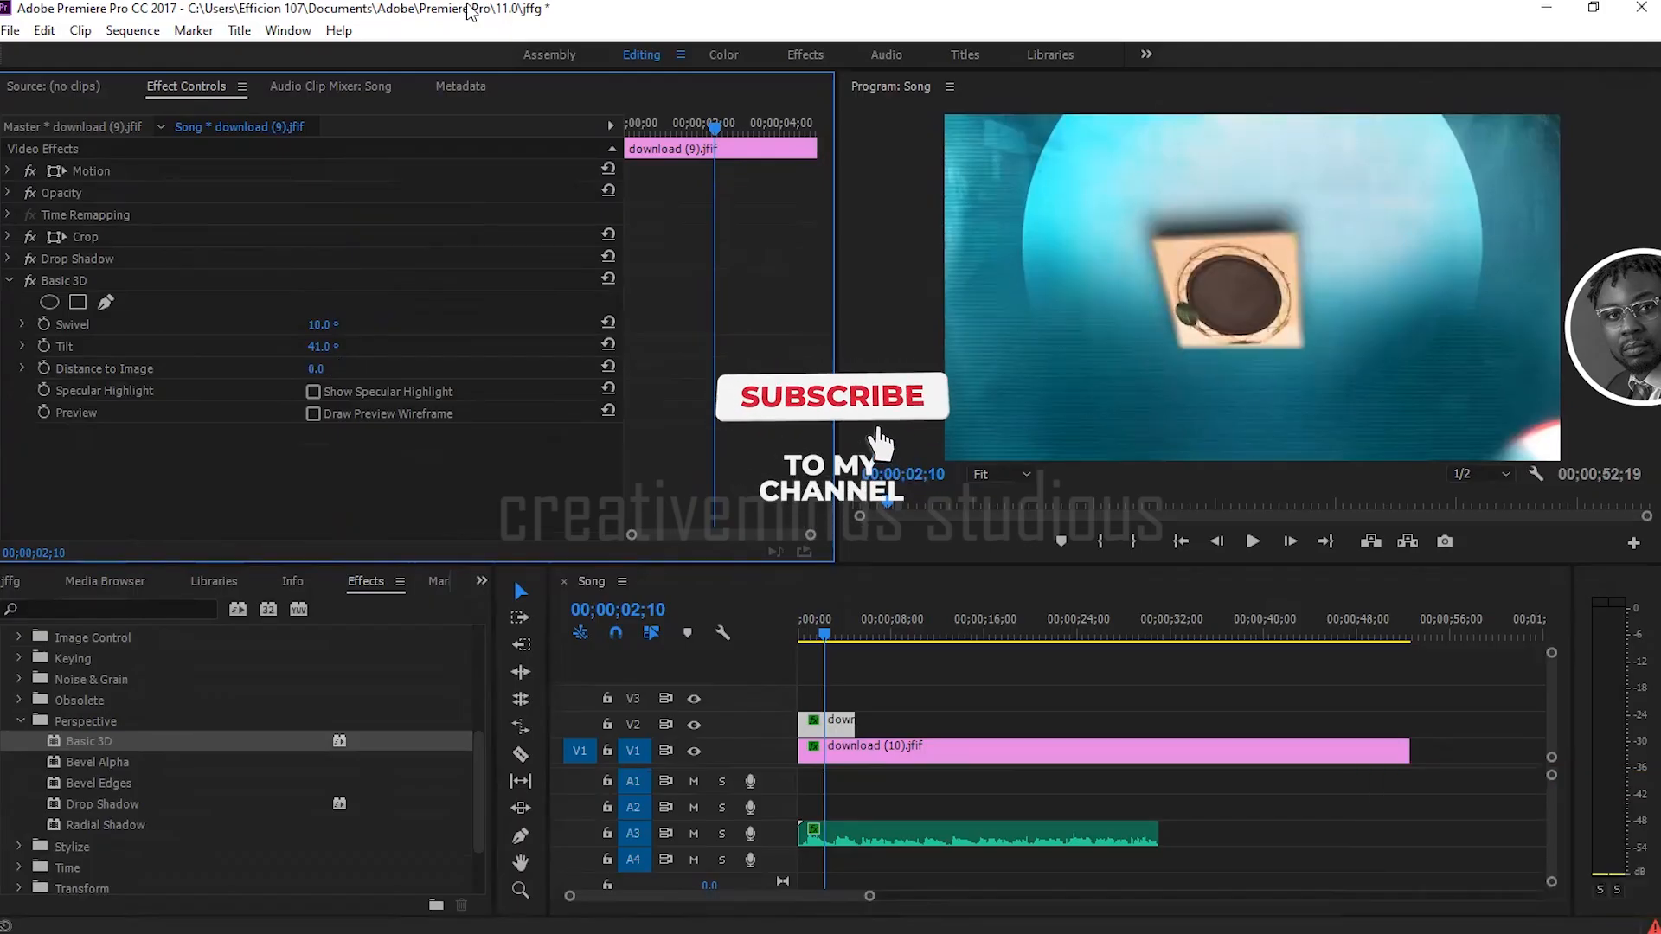
# Step: Remove the Basic 3D effect from the download (9).jfif clip
pyautogui.click(10, 281)
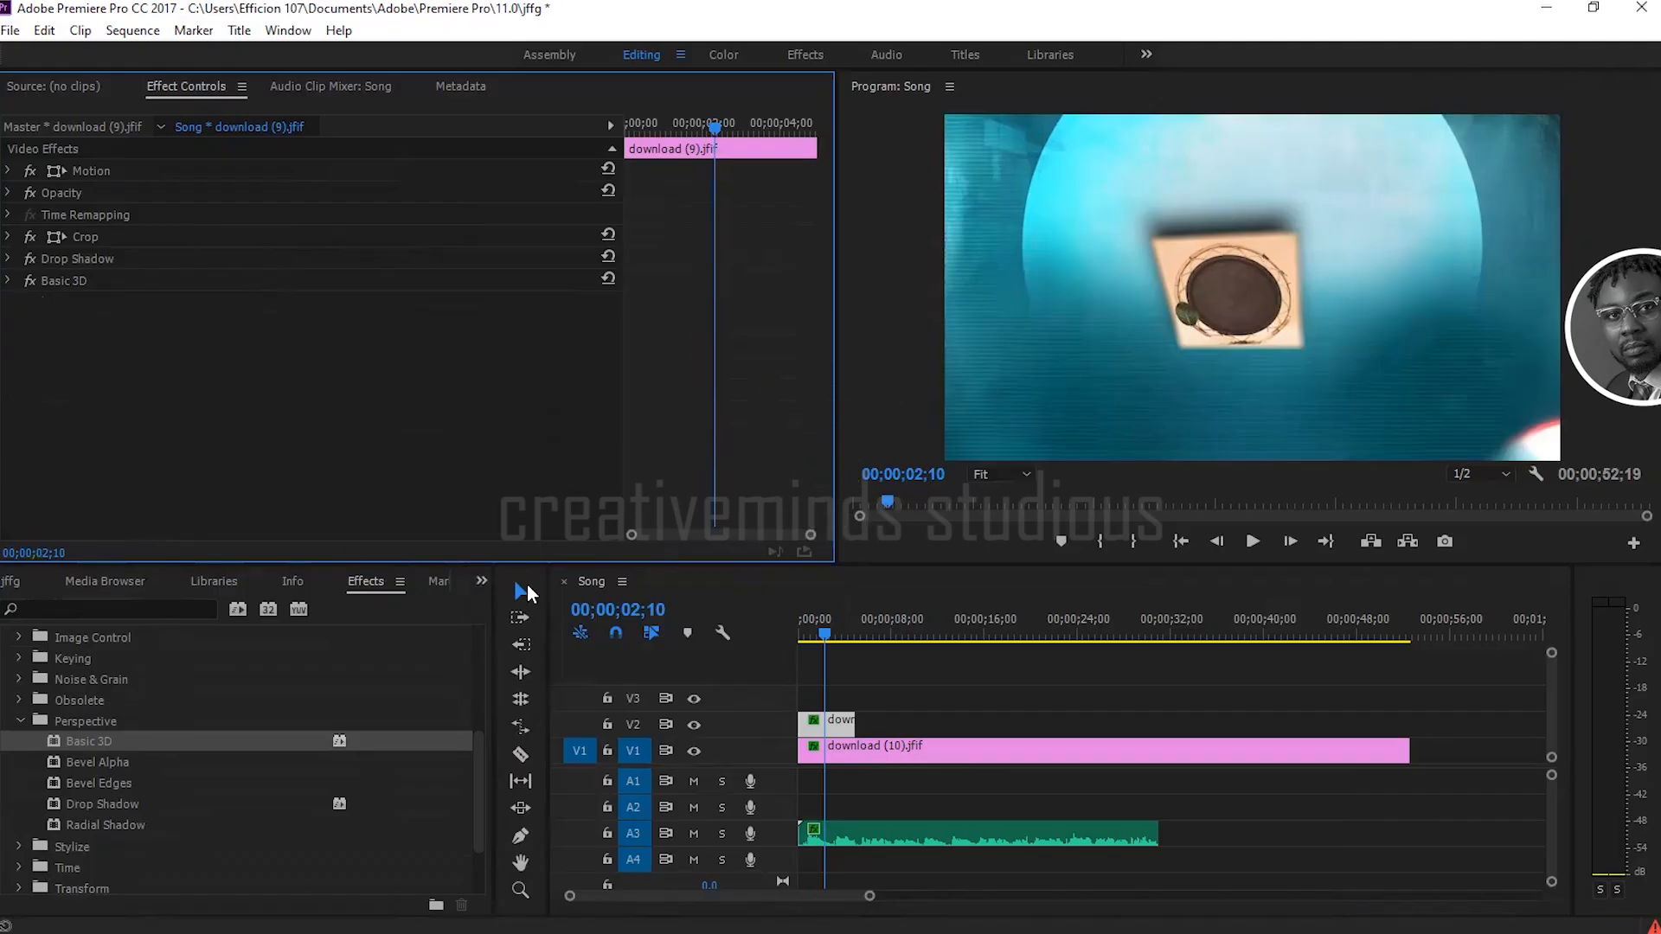
pyautogui.click(77, 282)
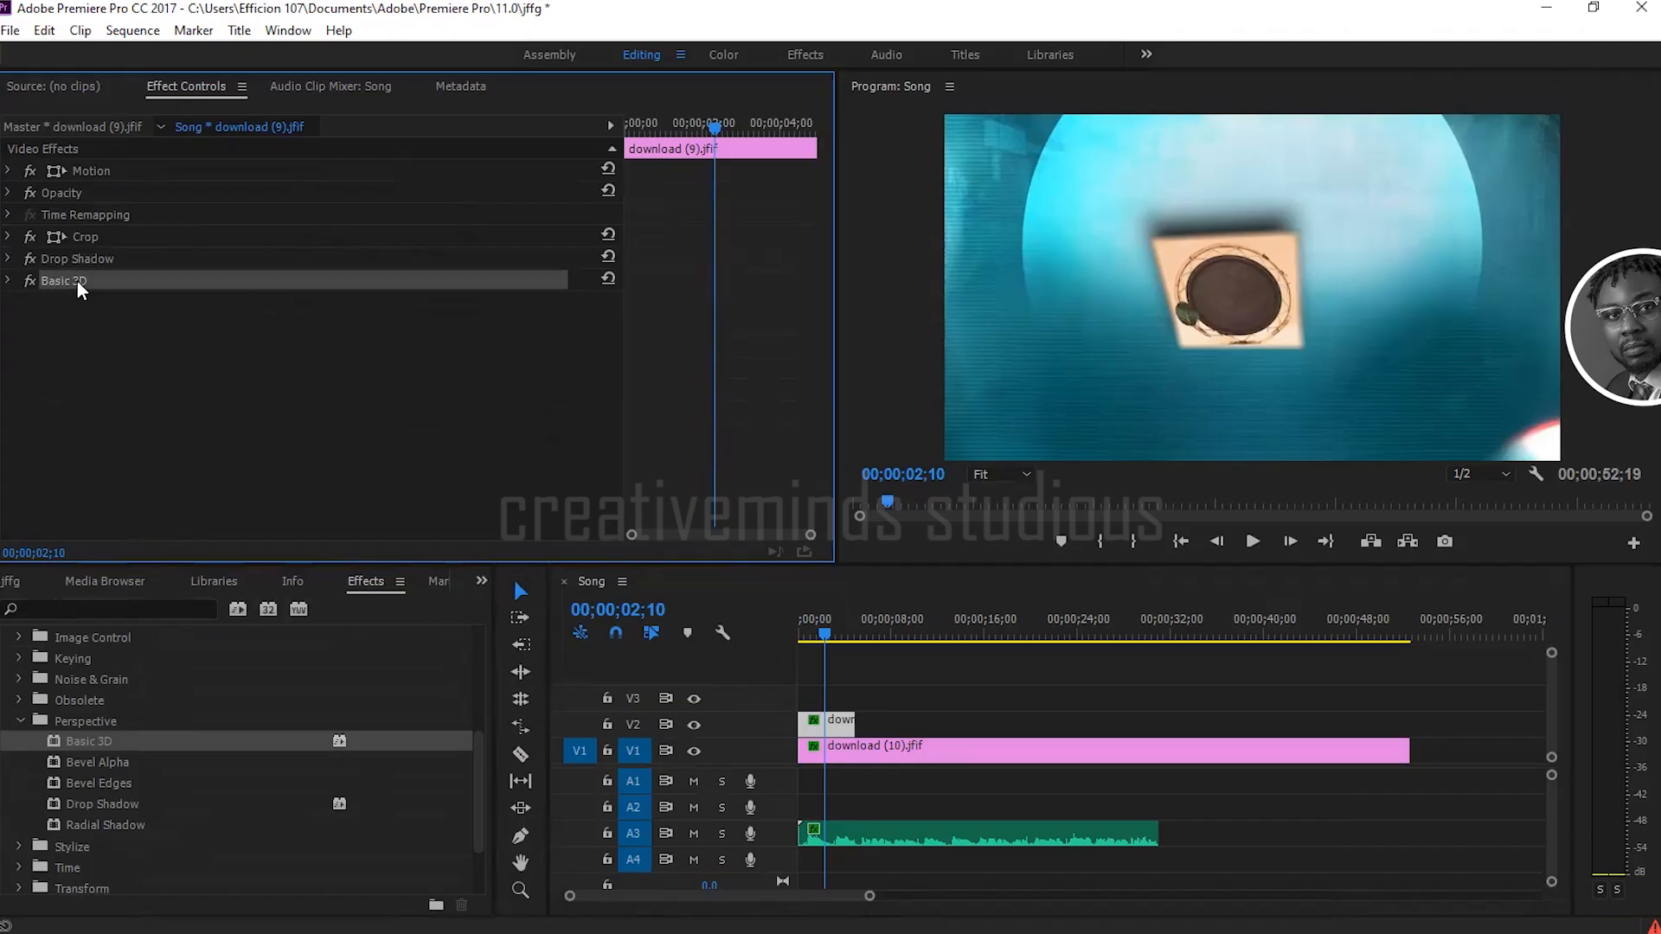
pyautogui.press('Delete')
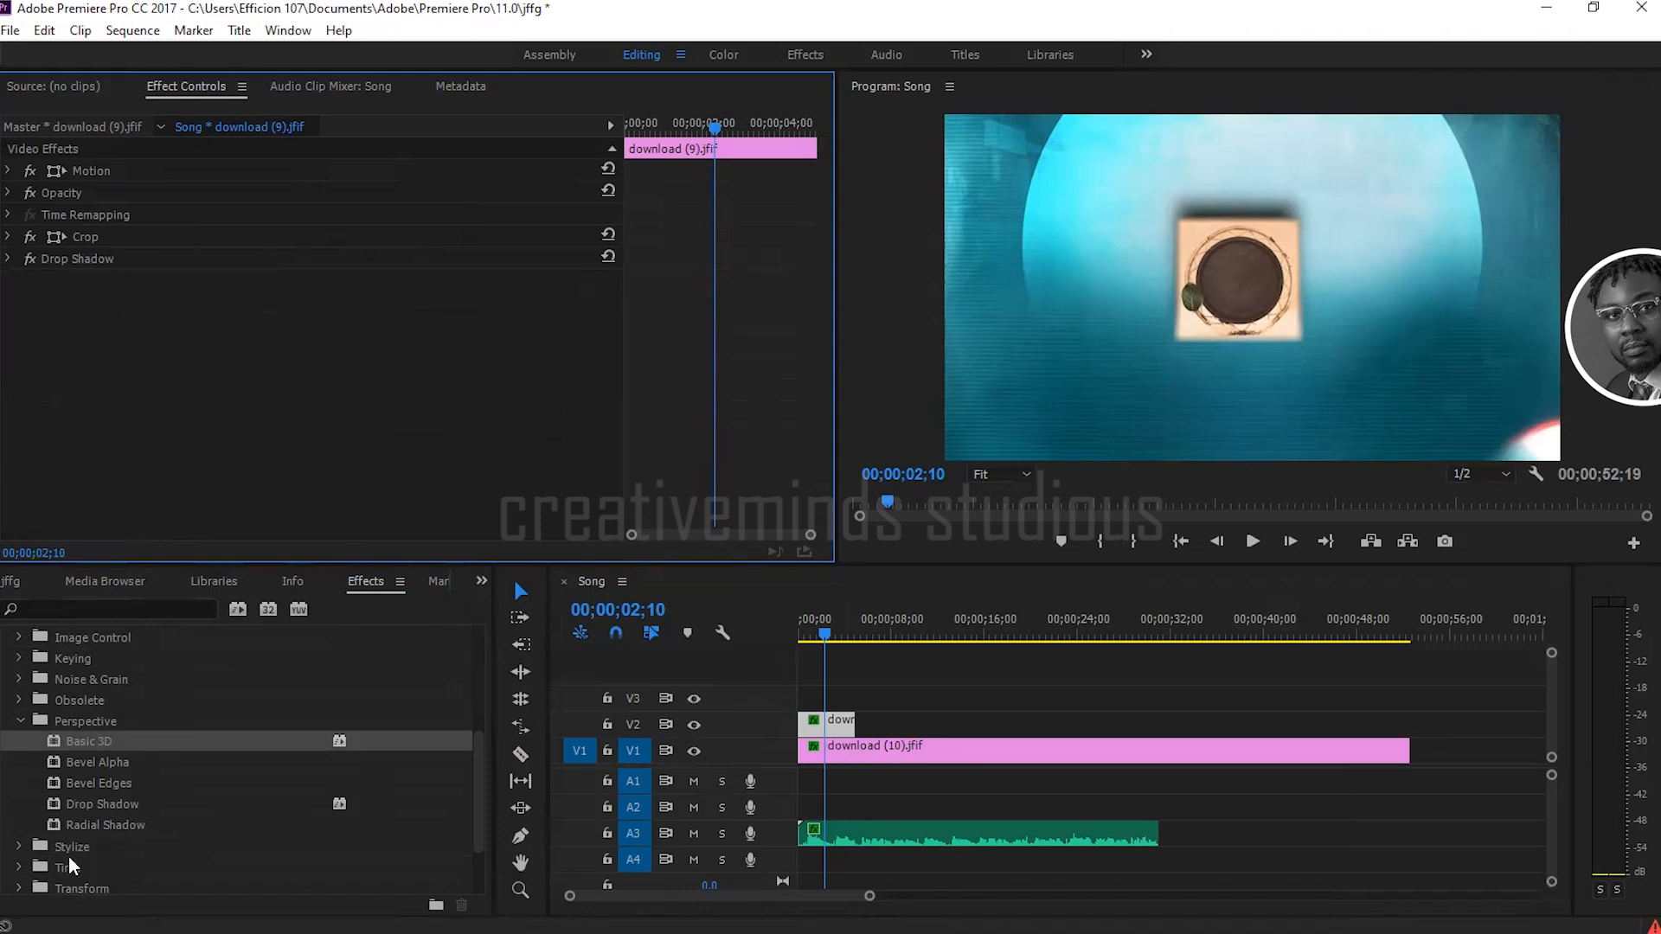
# Step: Look through the video effect categories, including the contents of Video and Utility
pyautogui.click(19, 721)
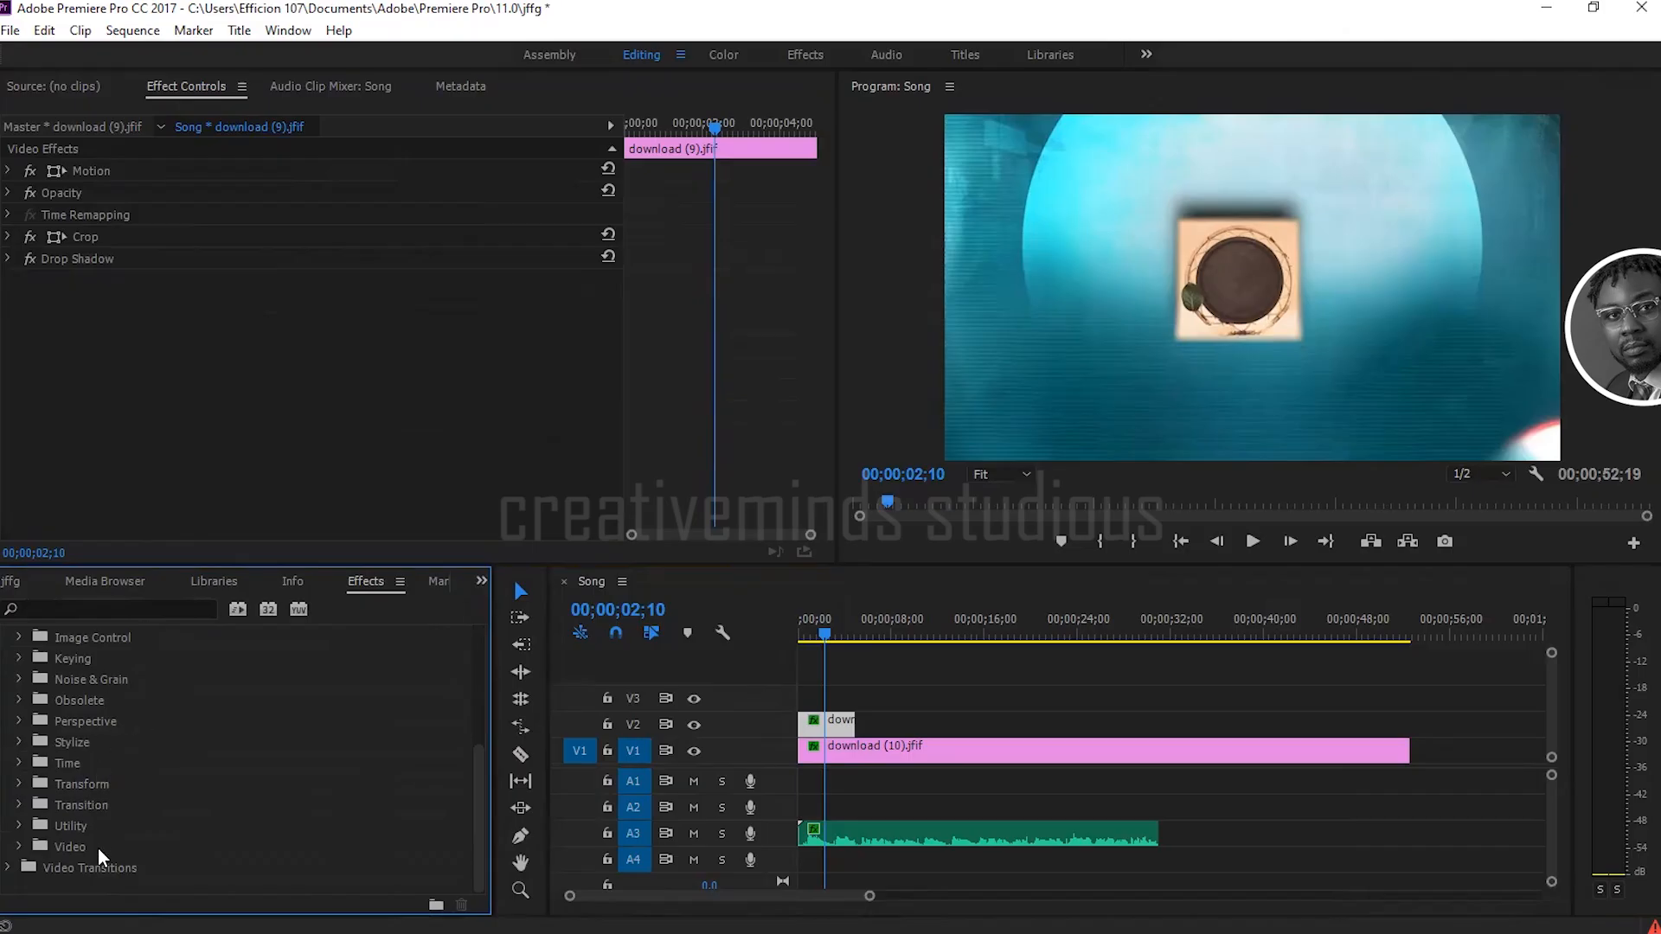
pyautogui.click(18, 847)
pyautogui.scroll(-1, 15, 850)
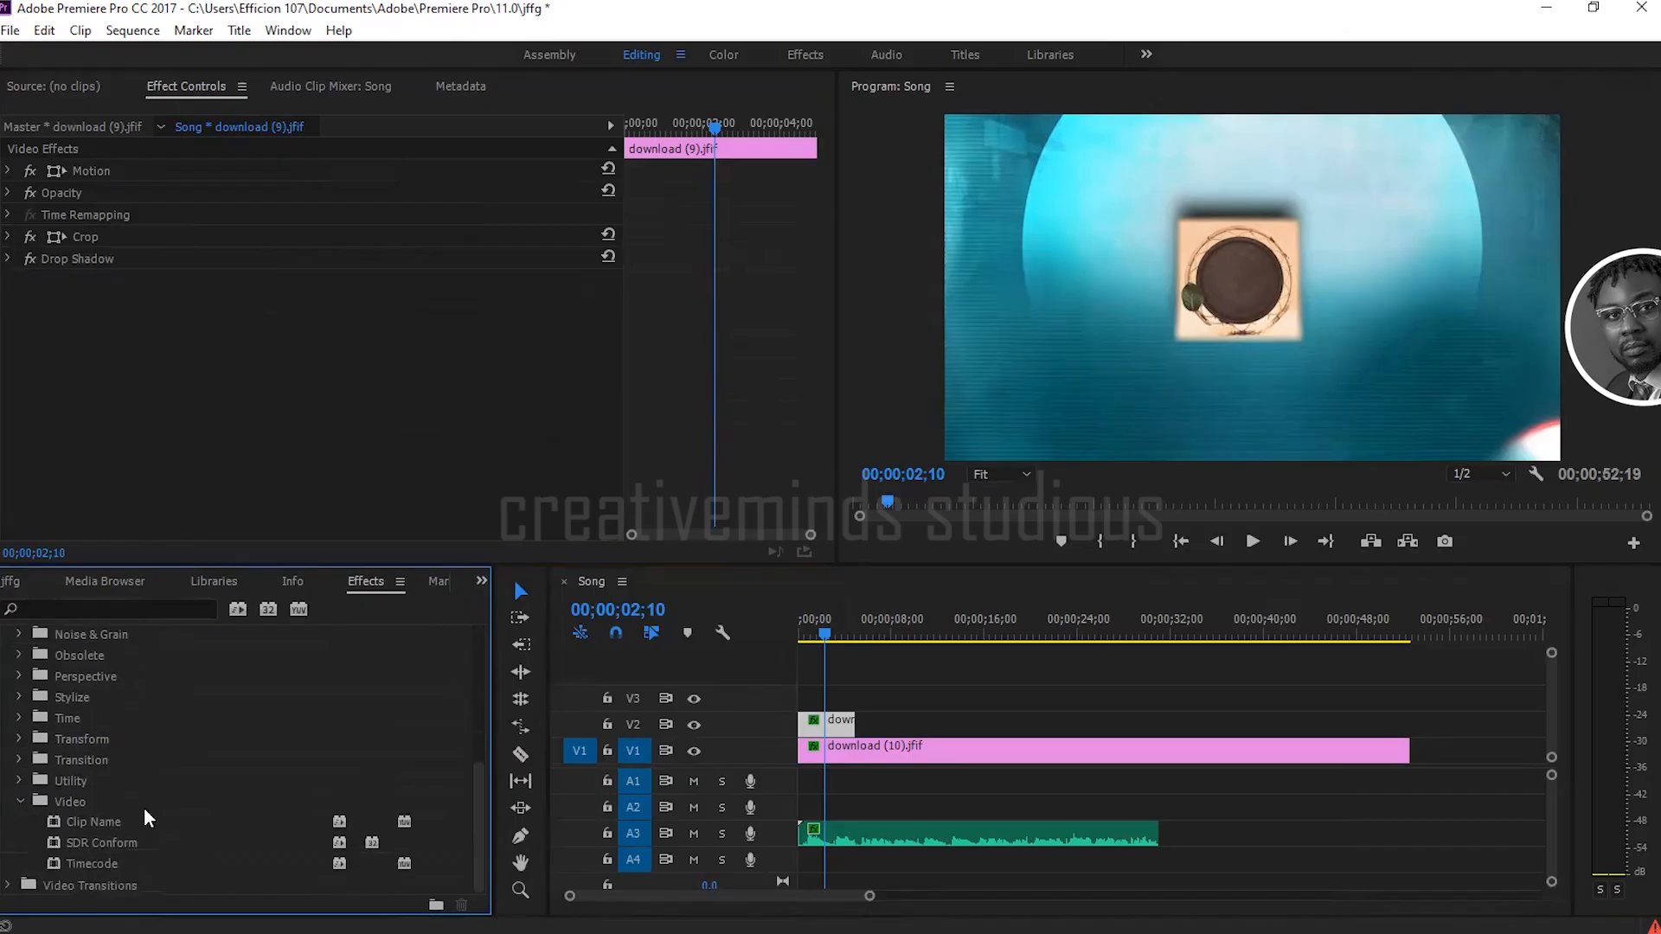
pyautogui.click(21, 803)
pyautogui.click(19, 781)
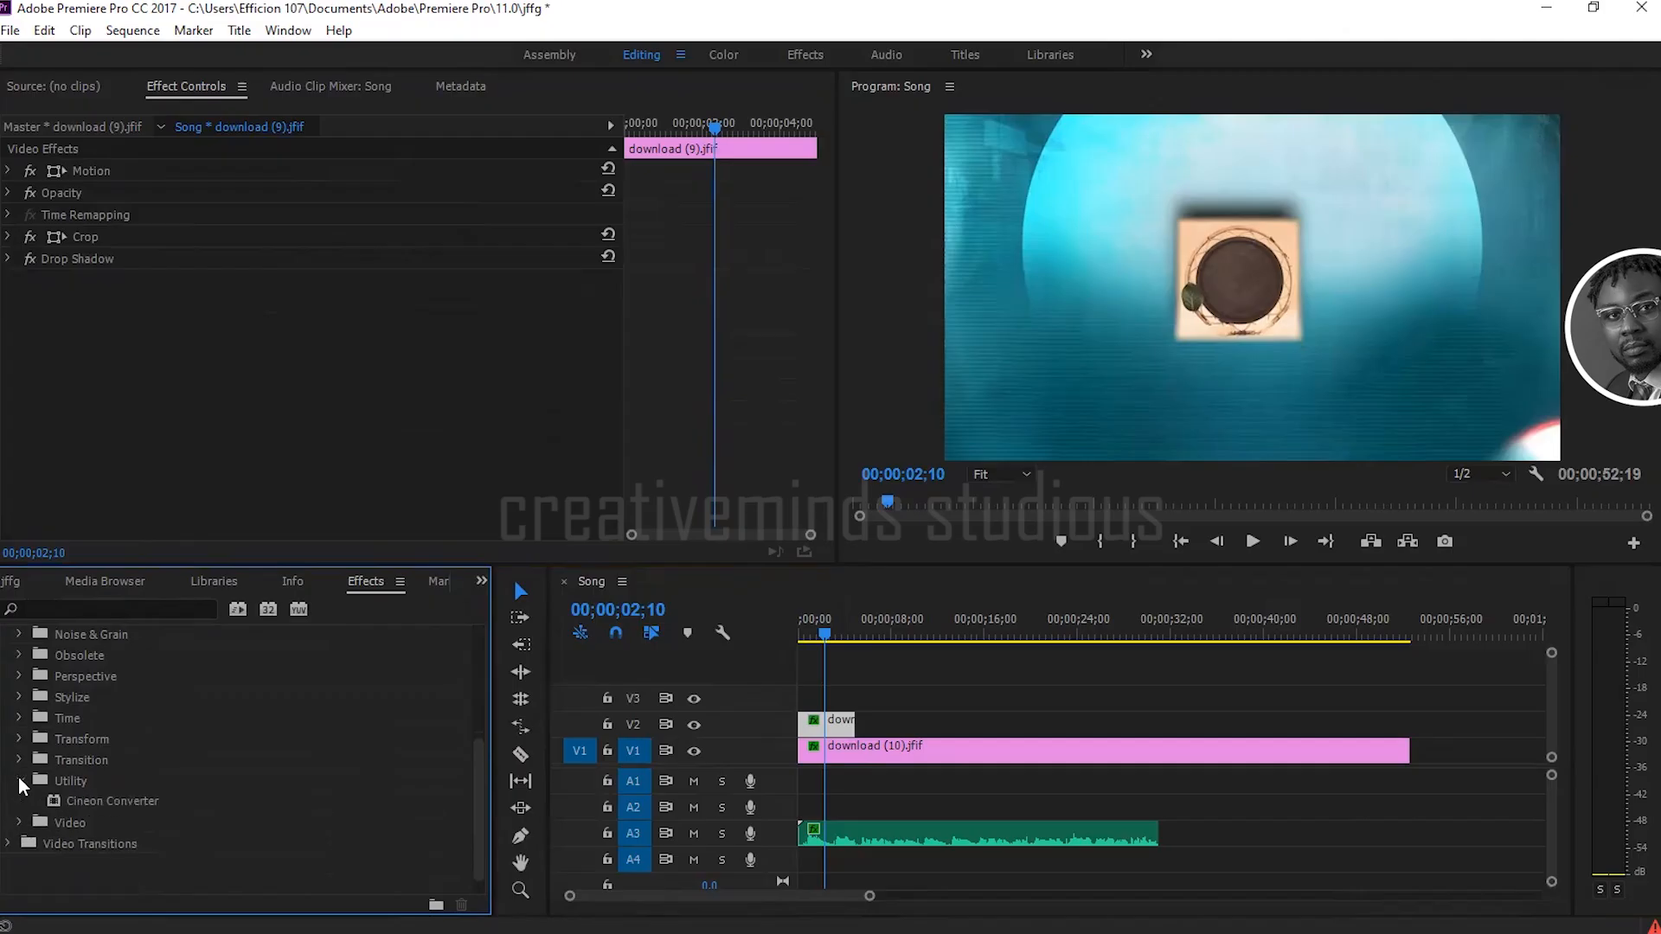
pyautogui.click(19, 781)
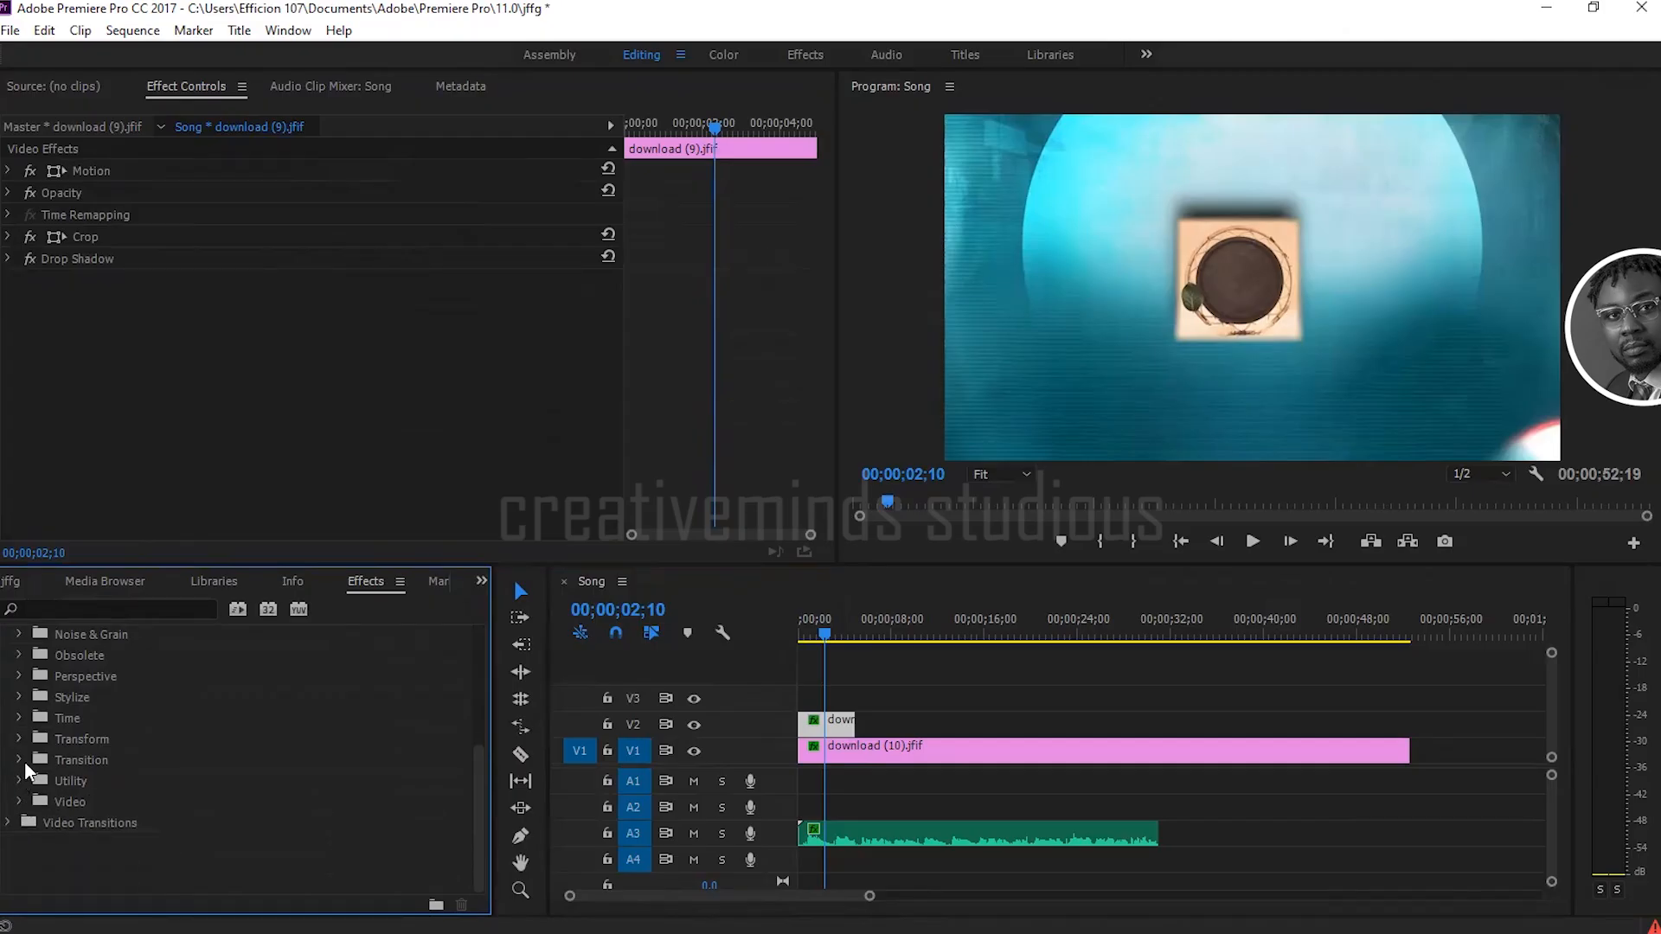
pyautogui.scroll(3, 95, 727)
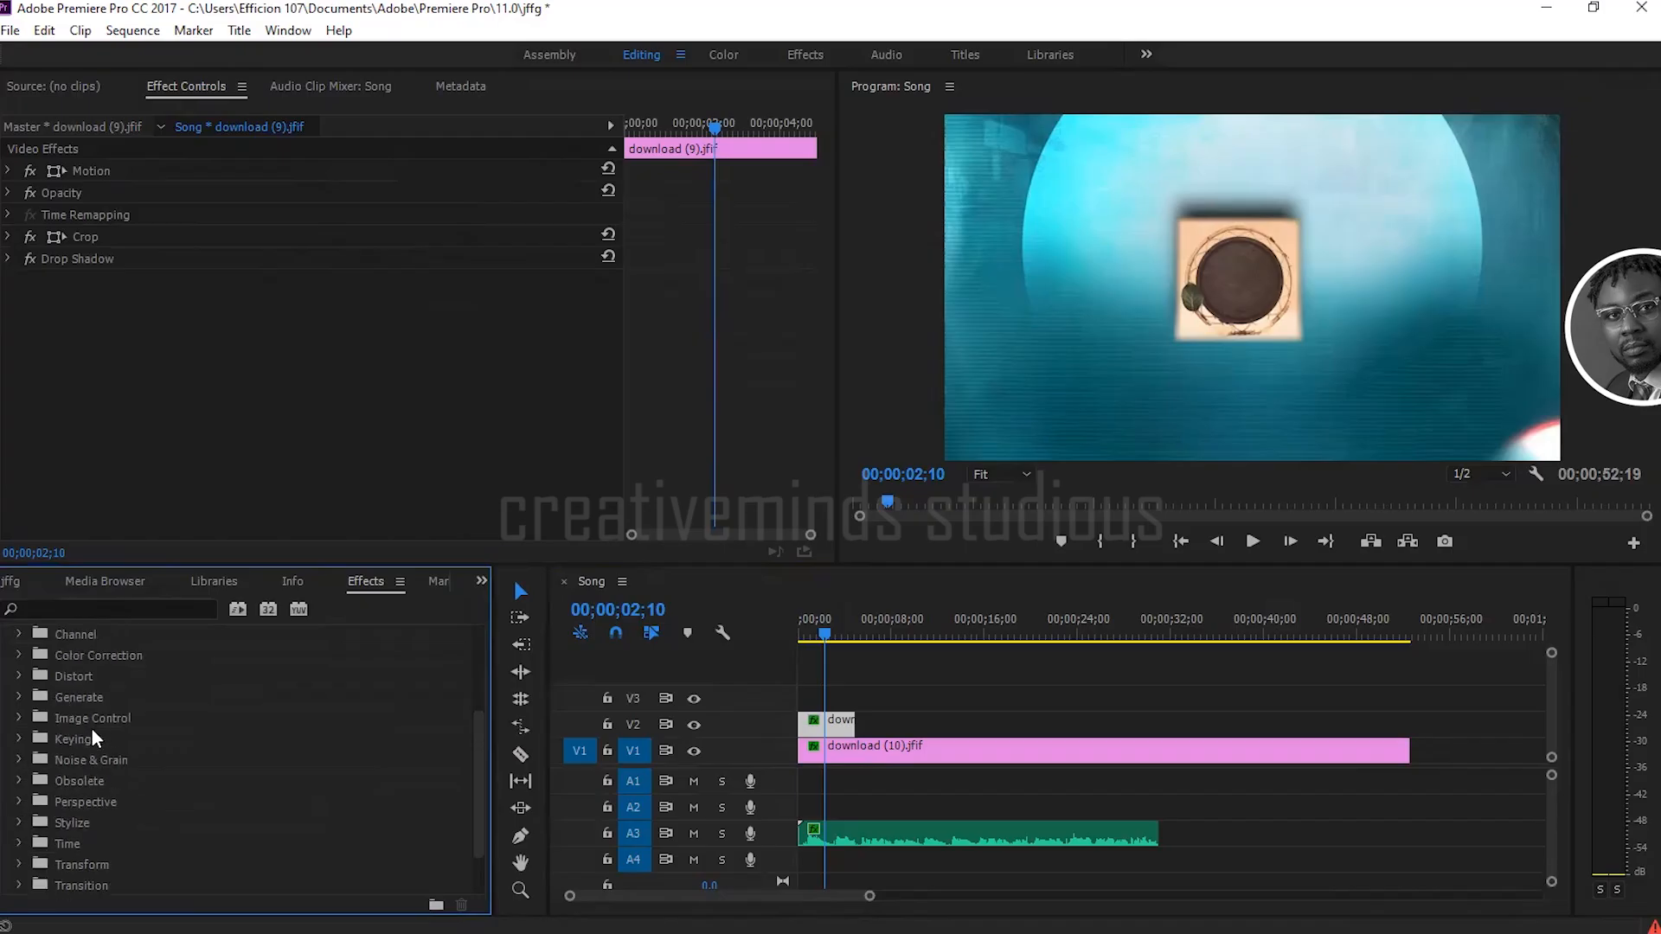
# Step: Return to the project's media, select the download (9).jfif clip on V2 and expand its Motion properties
pyautogui.click(26, 589)
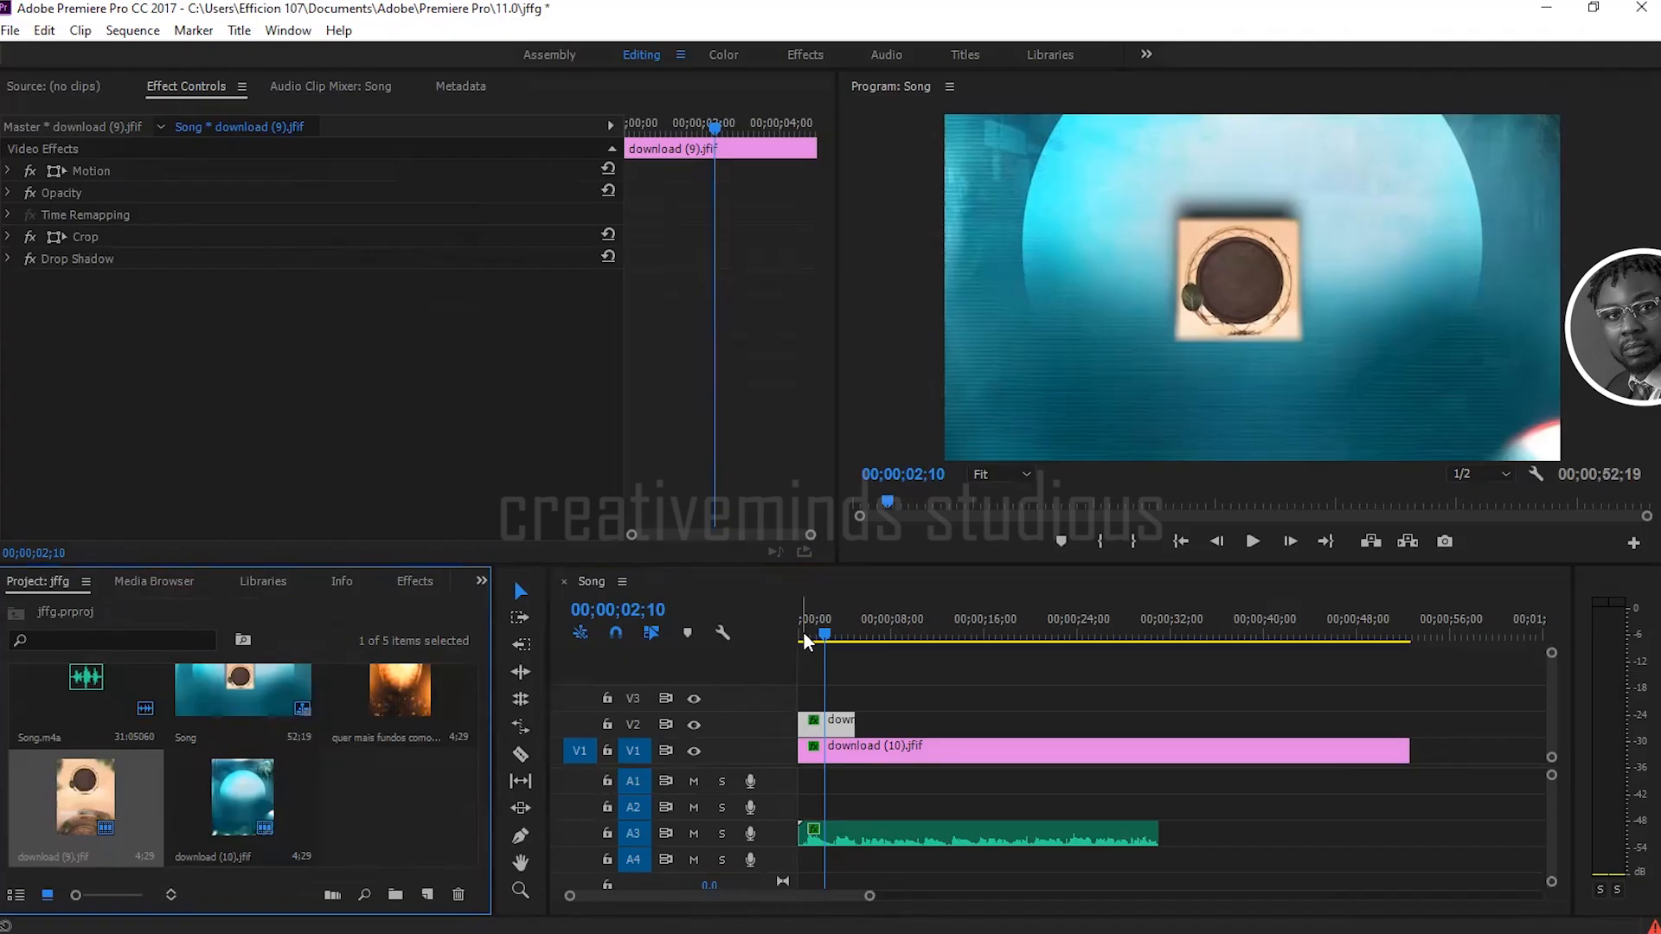
pyautogui.click(838, 725)
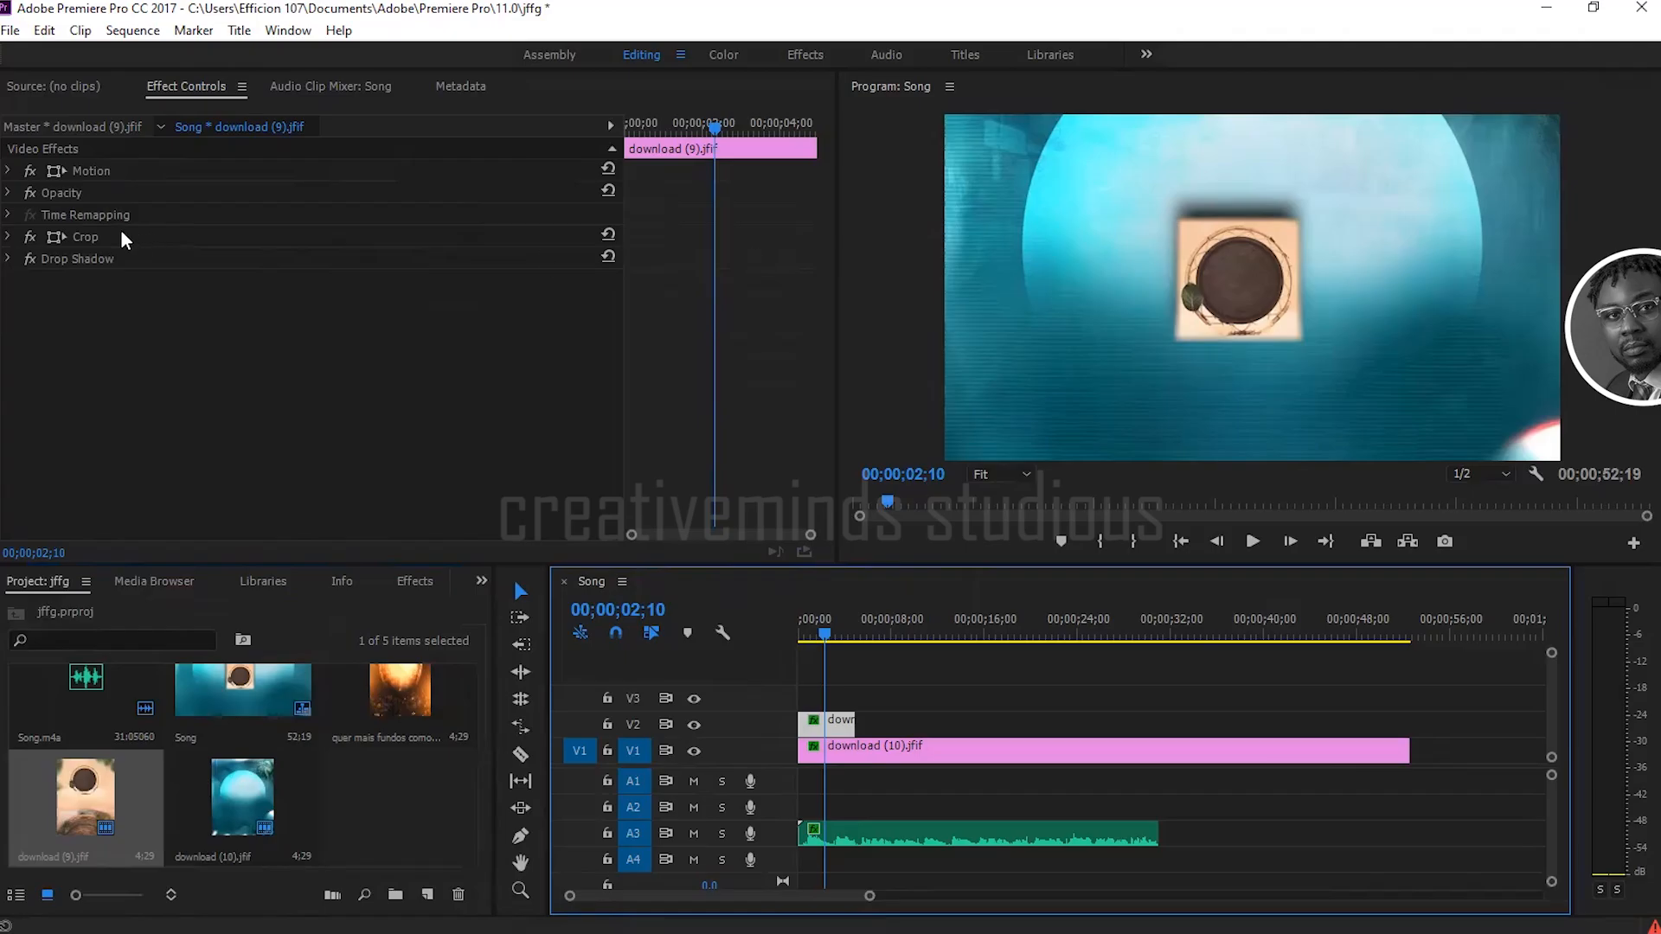
pyautogui.click(9, 171)
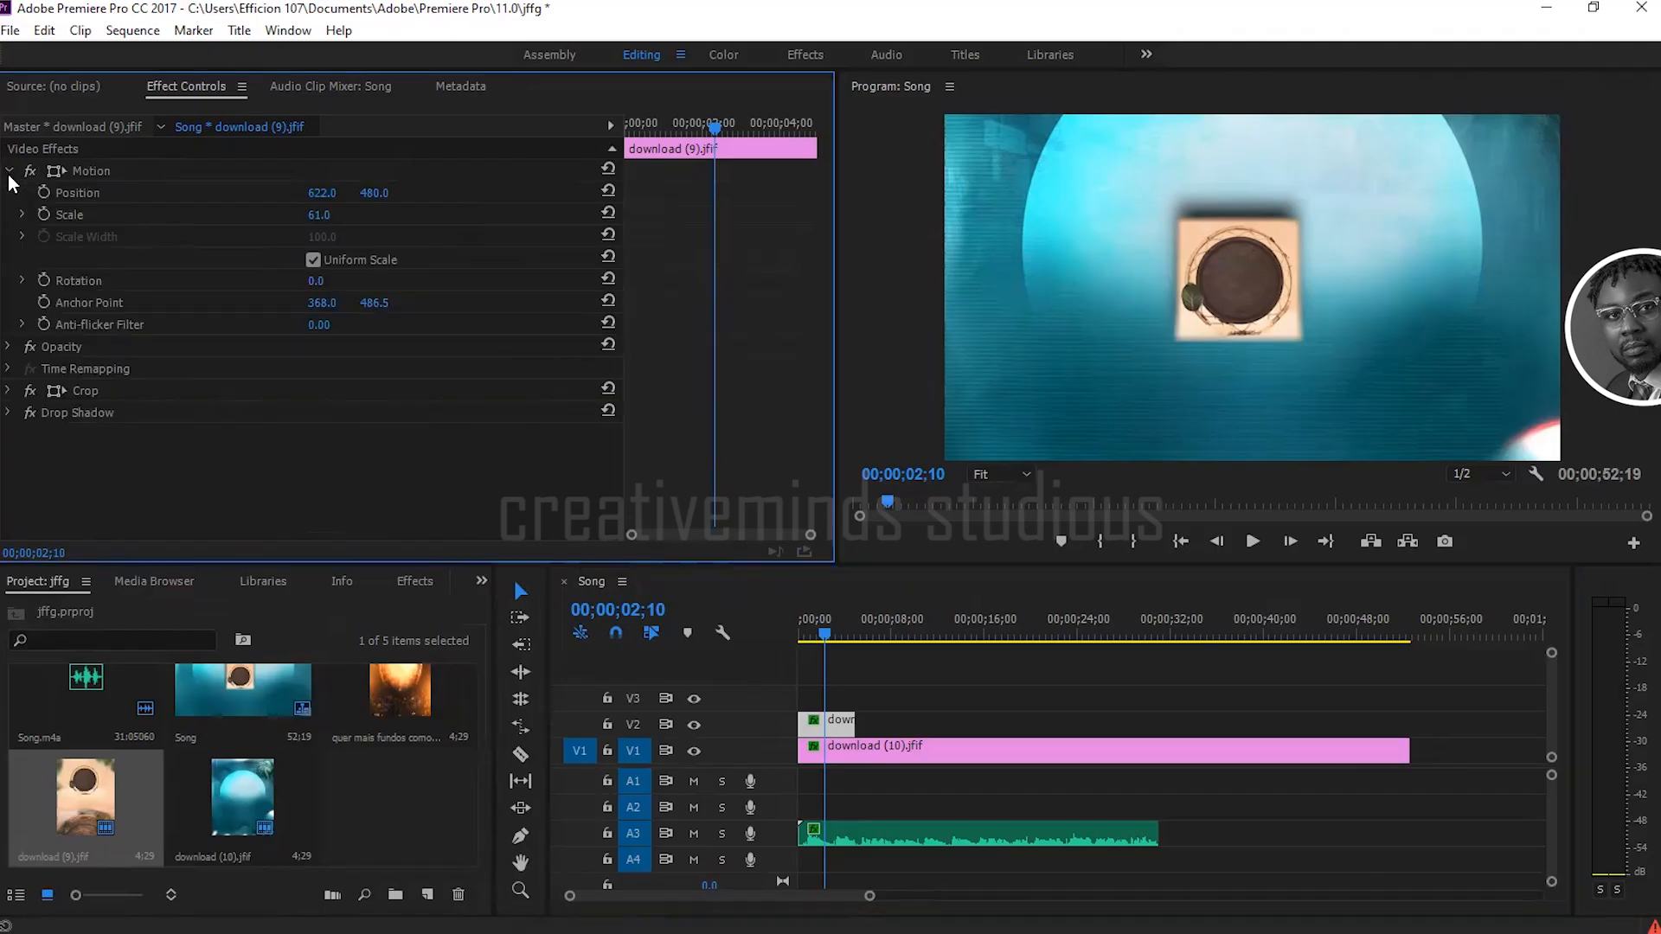
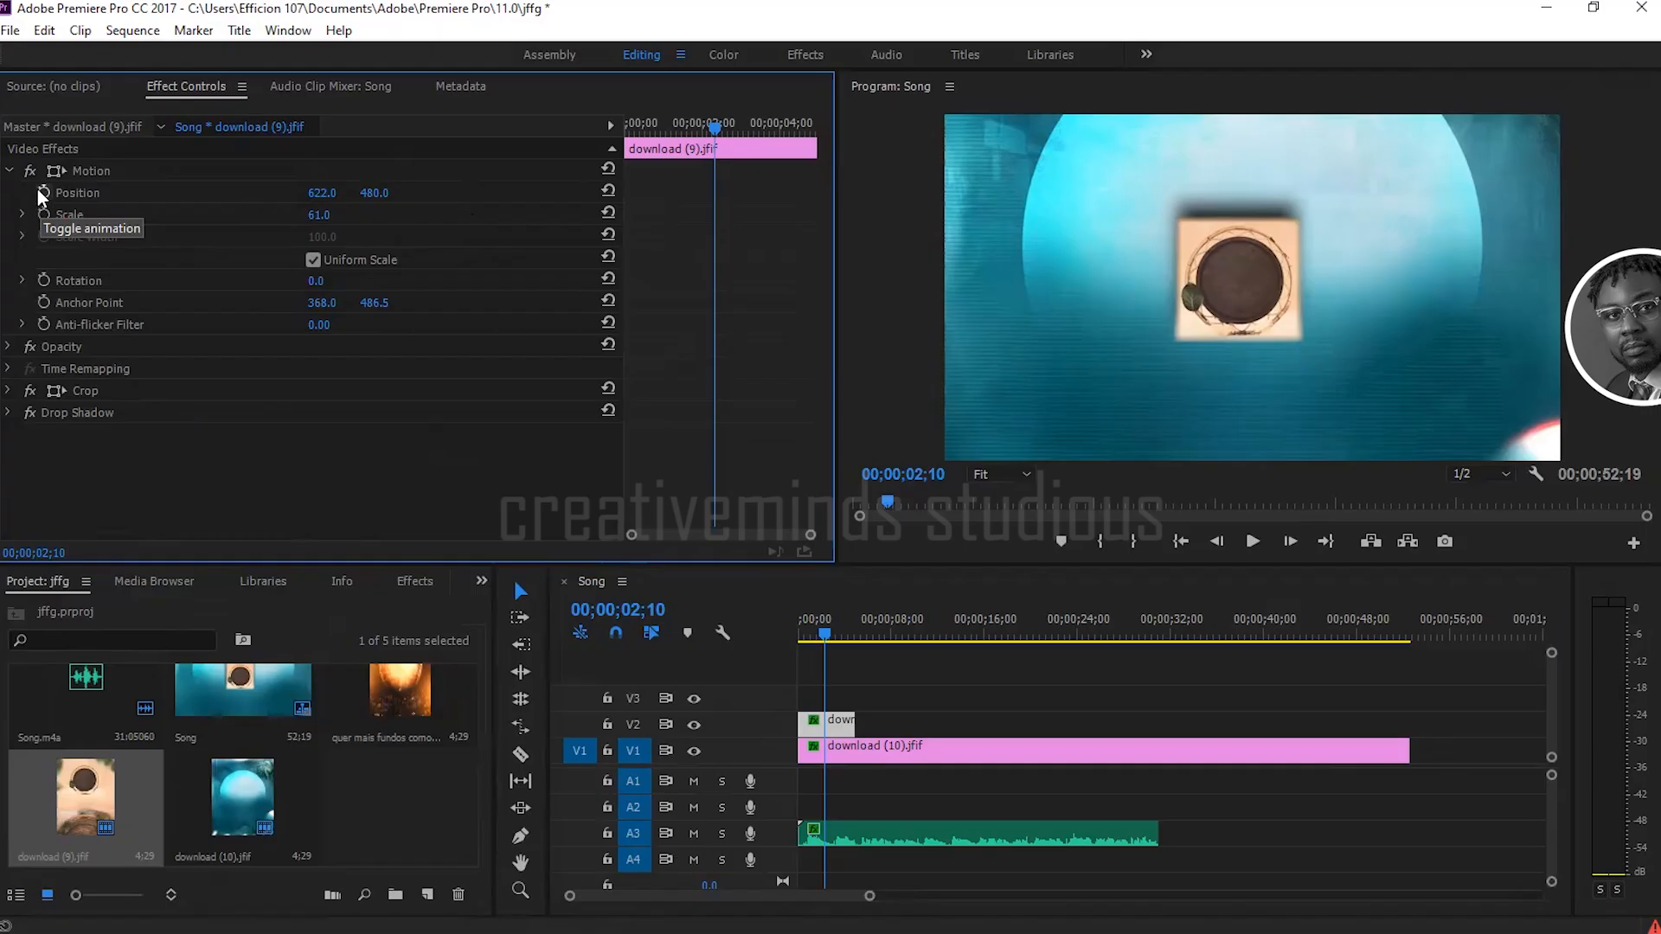
# Step: Turn on Position animation at 00;00;00;00, the start of the download (9).jfif clip
pyautogui.moveTo(650, 128); pyautogui.dragTo(626, 127)
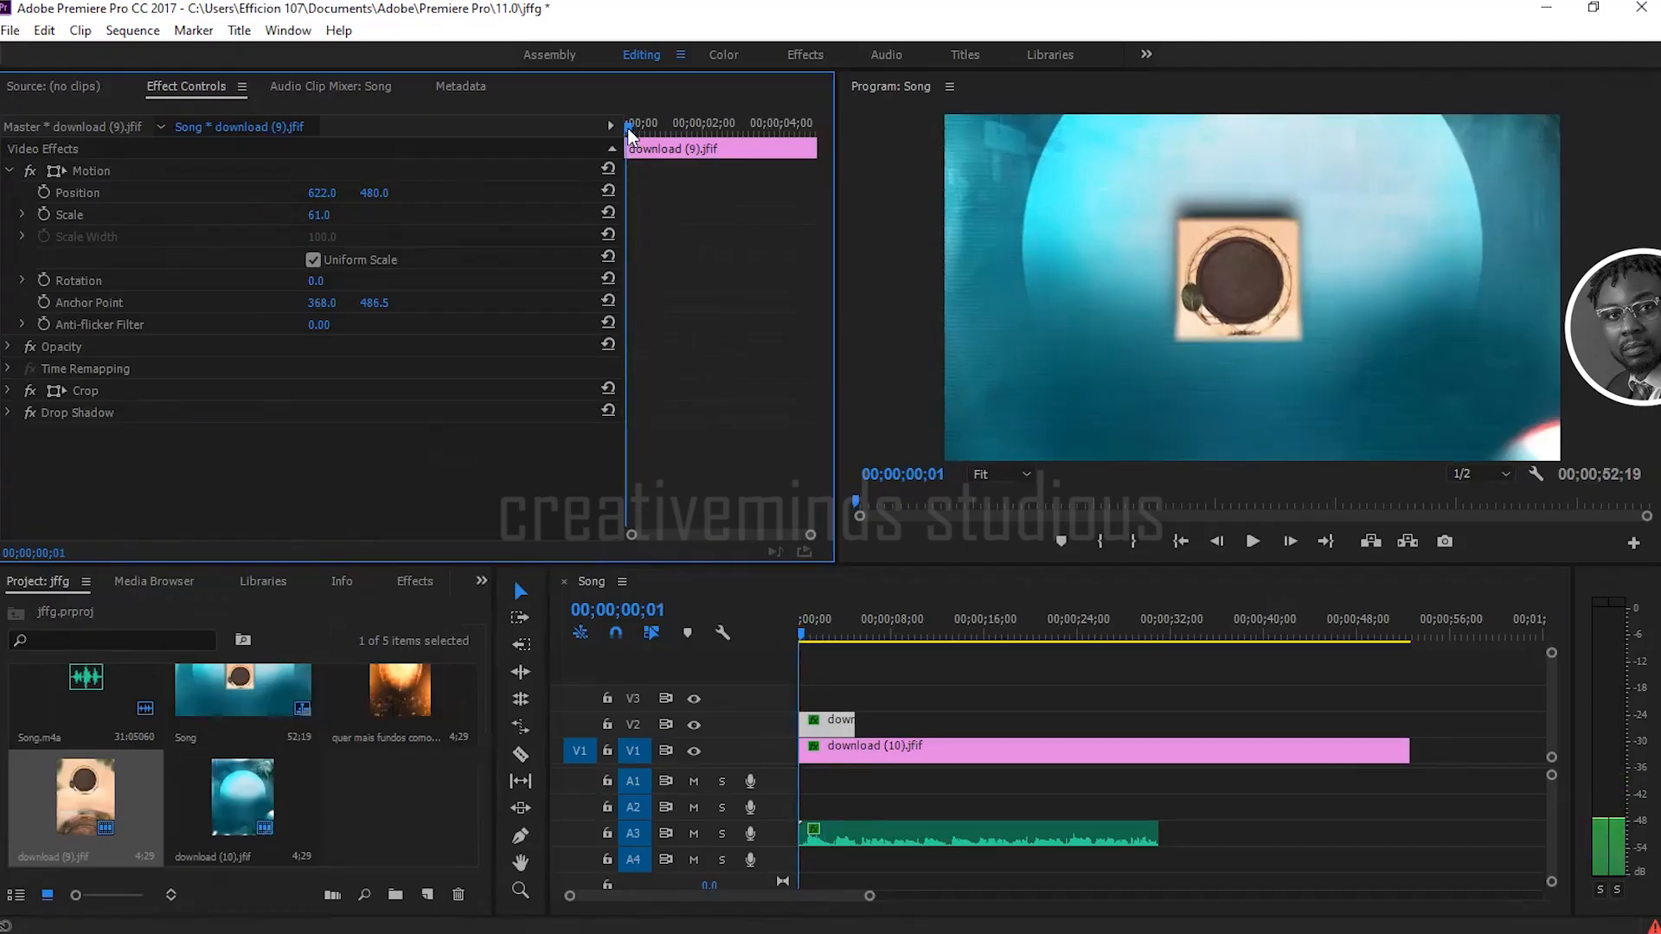
pyautogui.moveTo(626, 128); pyautogui.dragTo(636, 129)
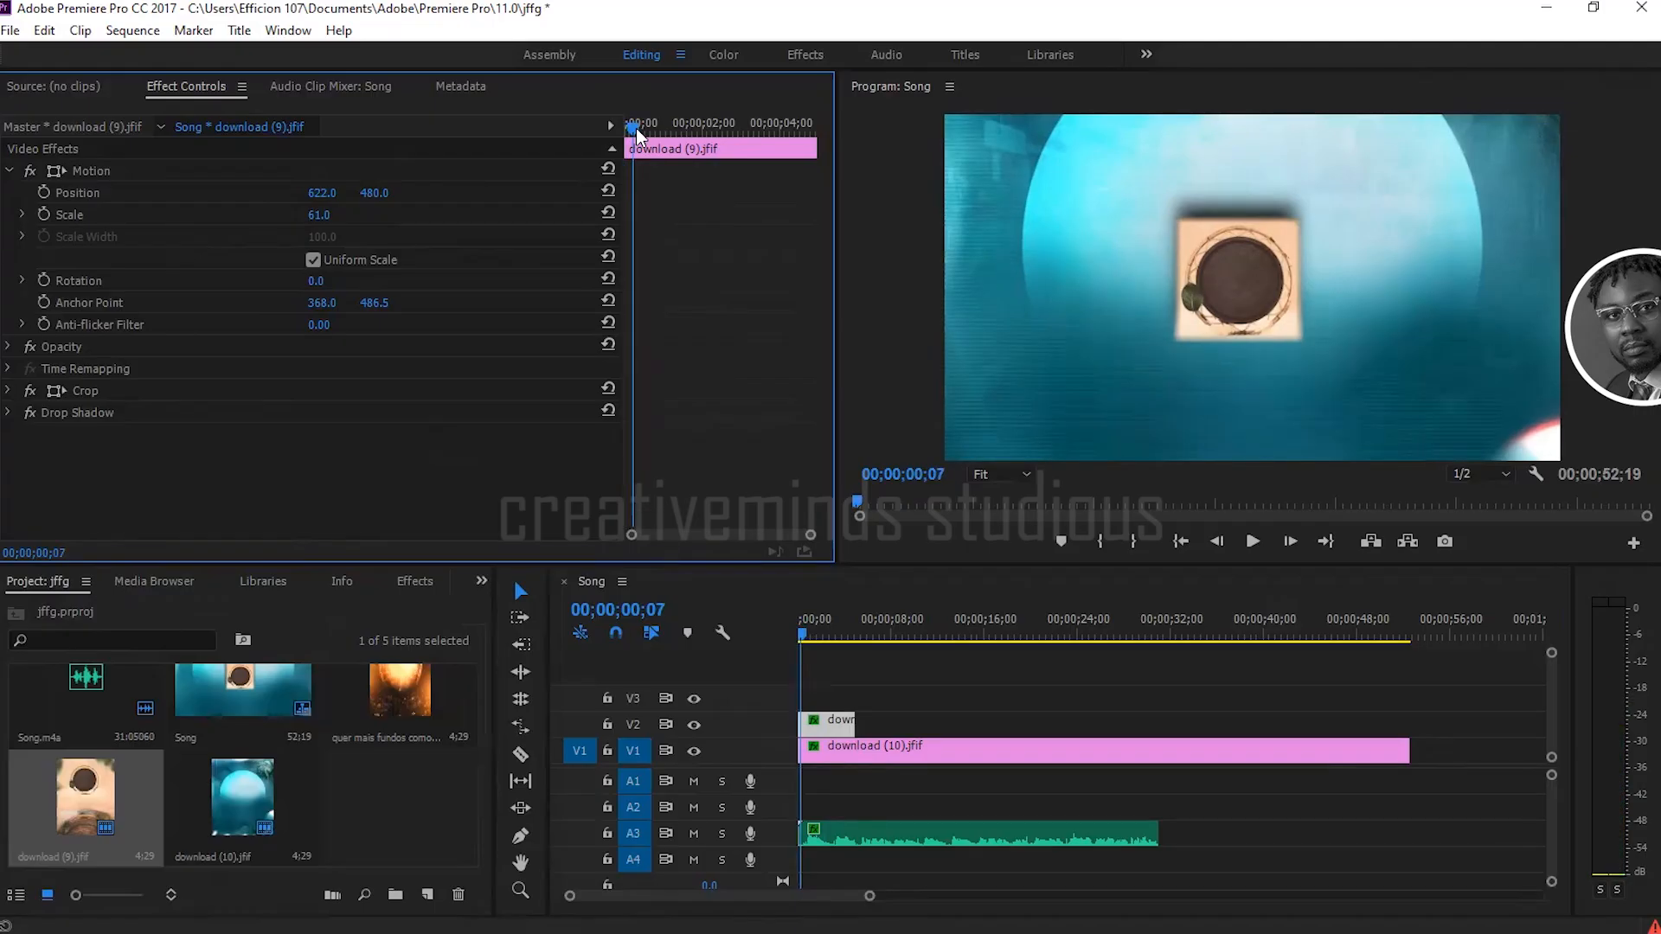
pyautogui.moveTo(636, 128); pyautogui.dragTo(607, 118)
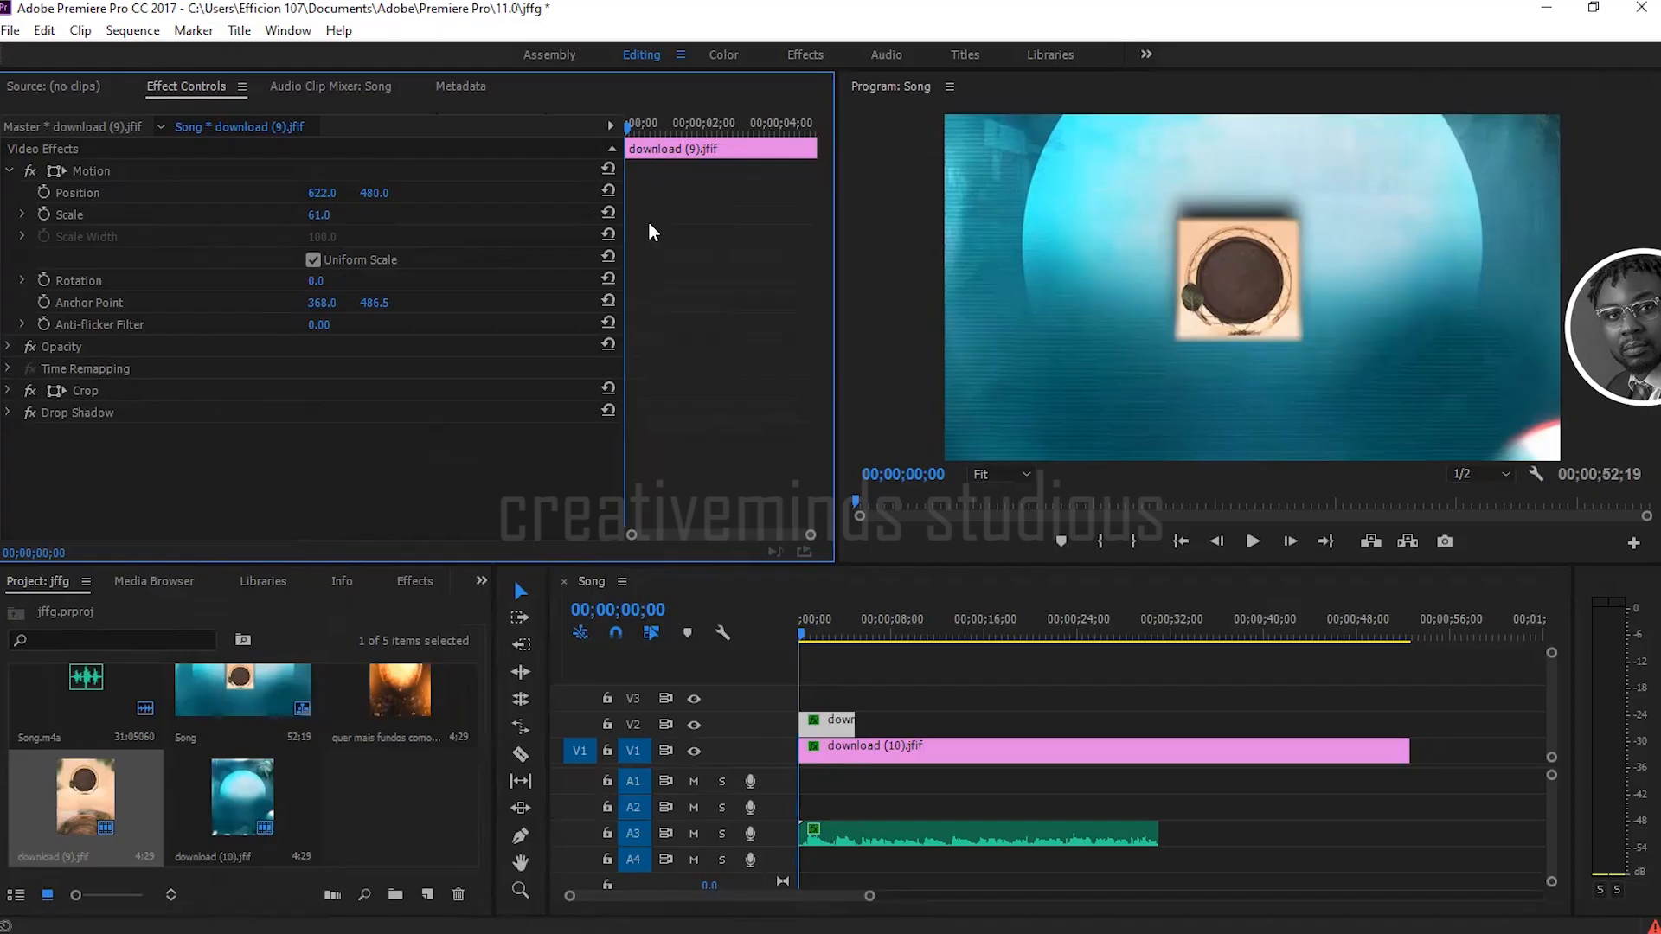
pyautogui.click(45, 192)
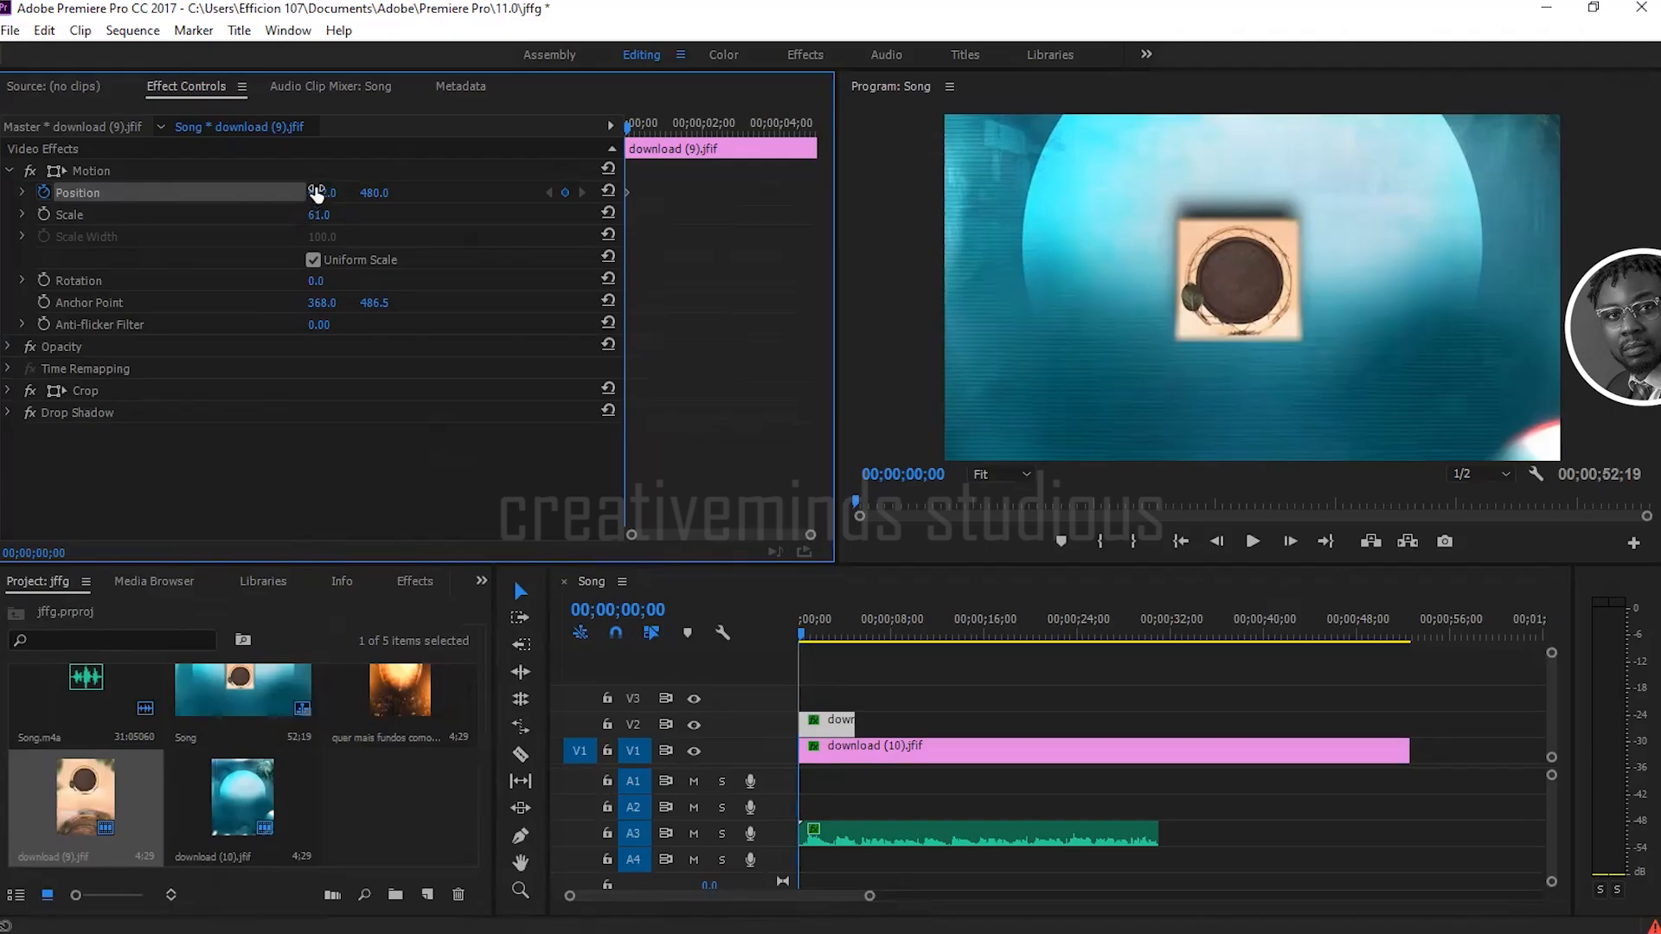
# Step: Set the starting keyframe's horizontal Position to -148.0 so the clip sits outside the frame
pyautogui.moveTo(318, 198); pyautogui.dragTo(259, 192)
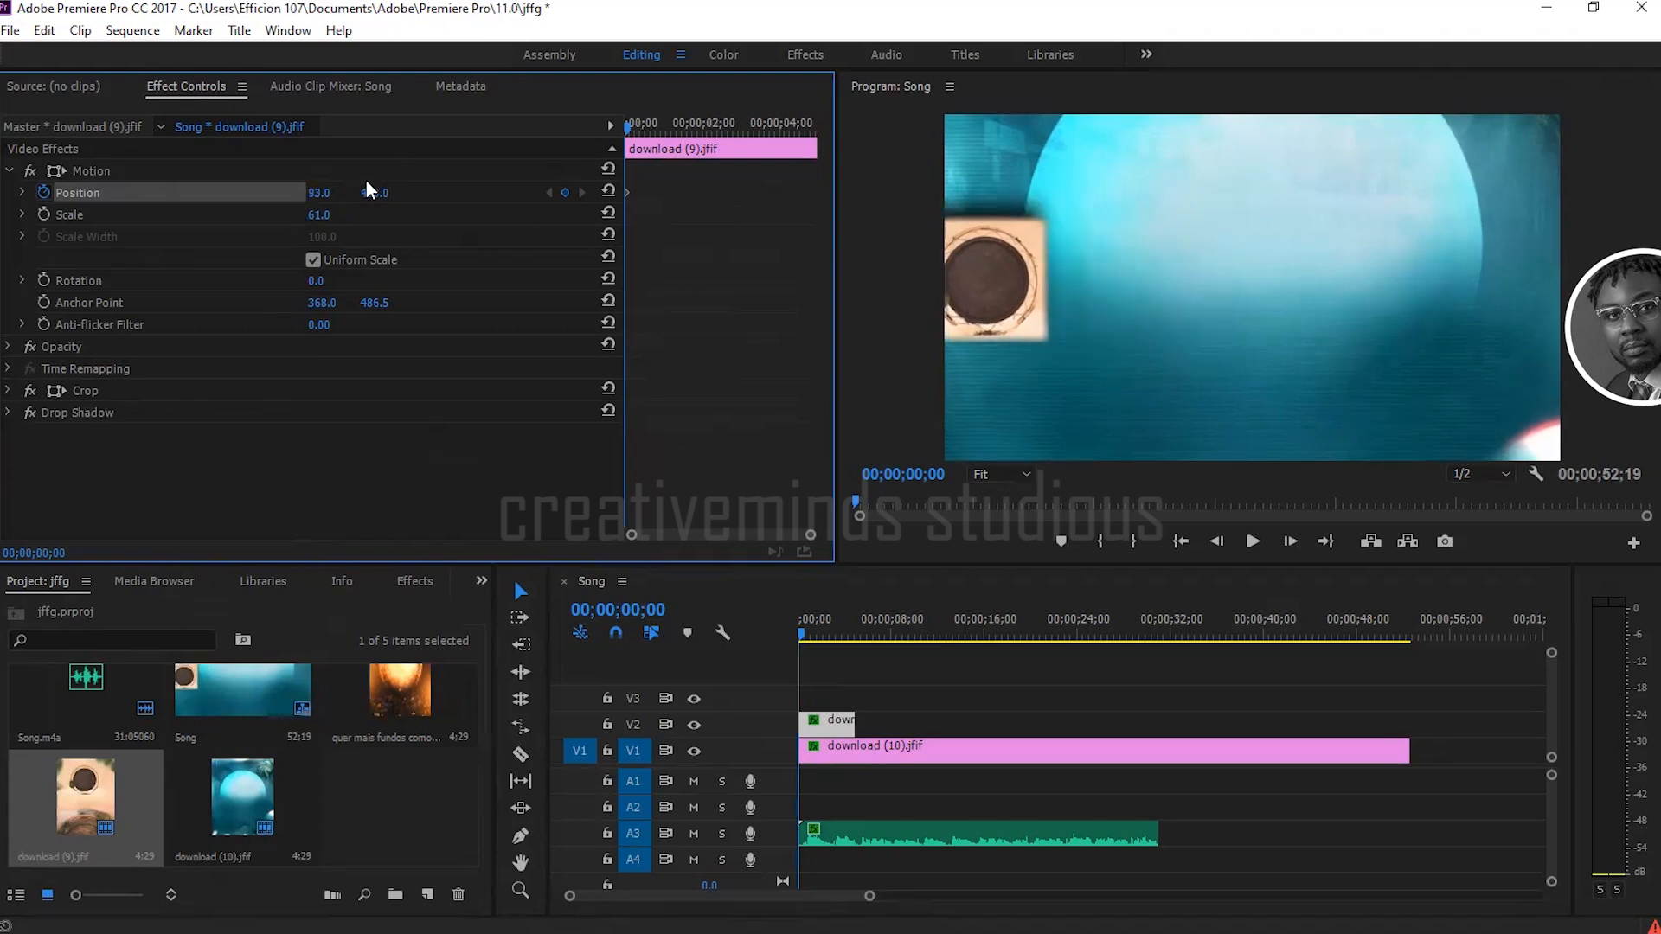
pyautogui.moveTo(315, 192); pyautogui.dragTo(287, 192)
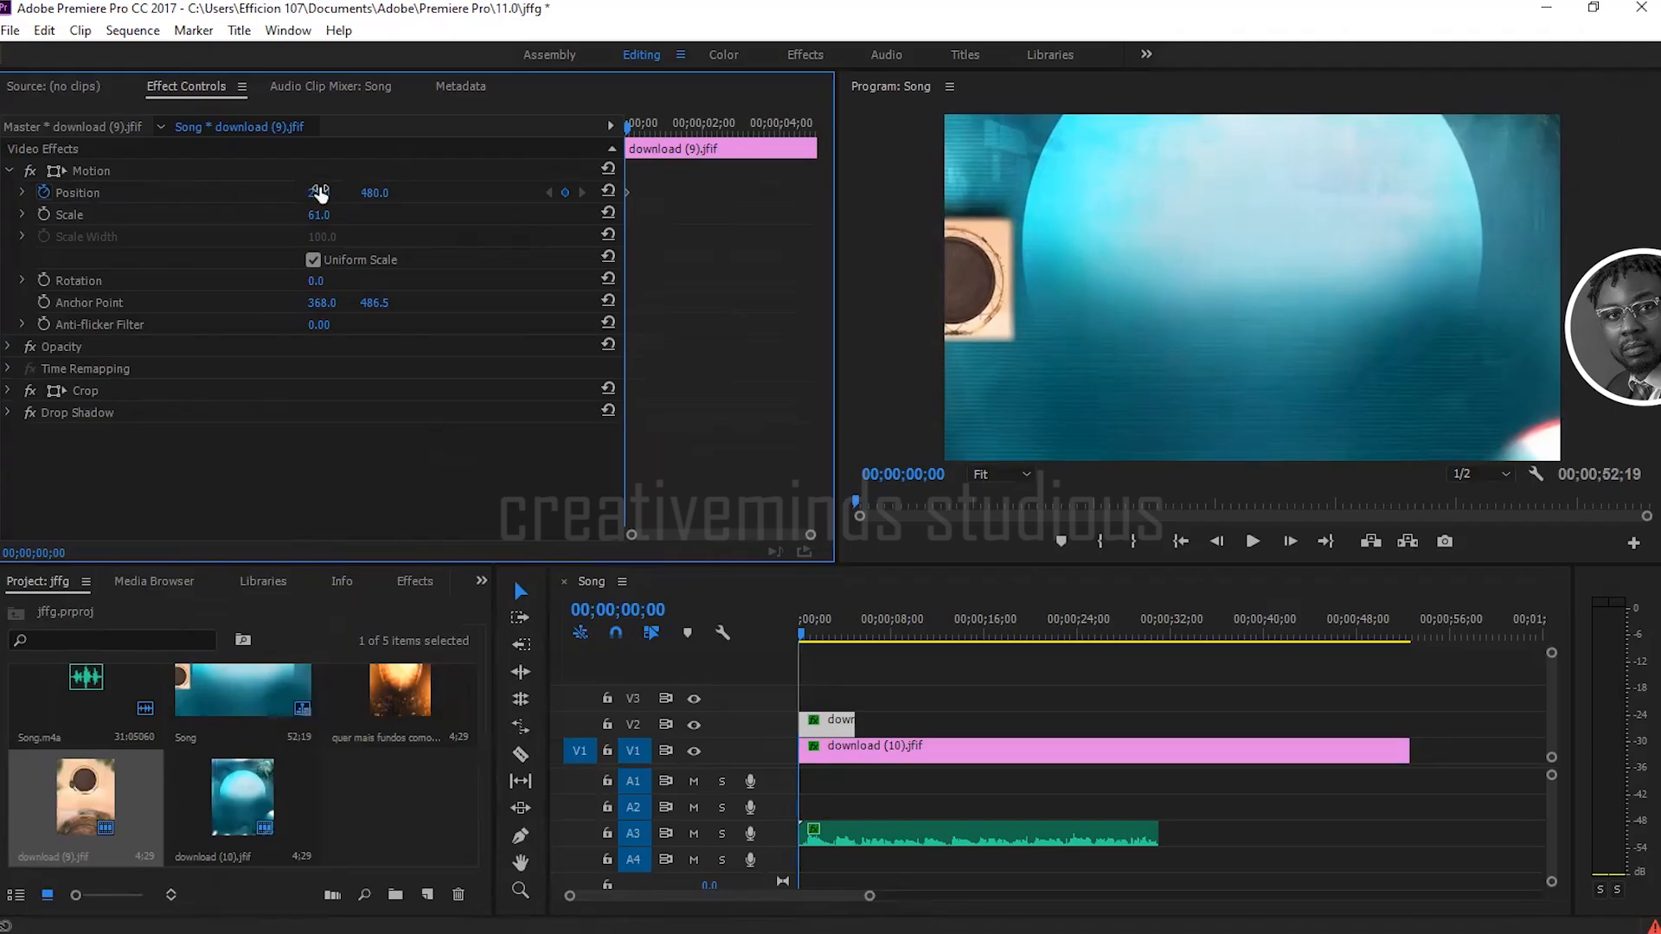
pyautogui.moveTo(318, 193); pyautogui.dragTo(170, 194)
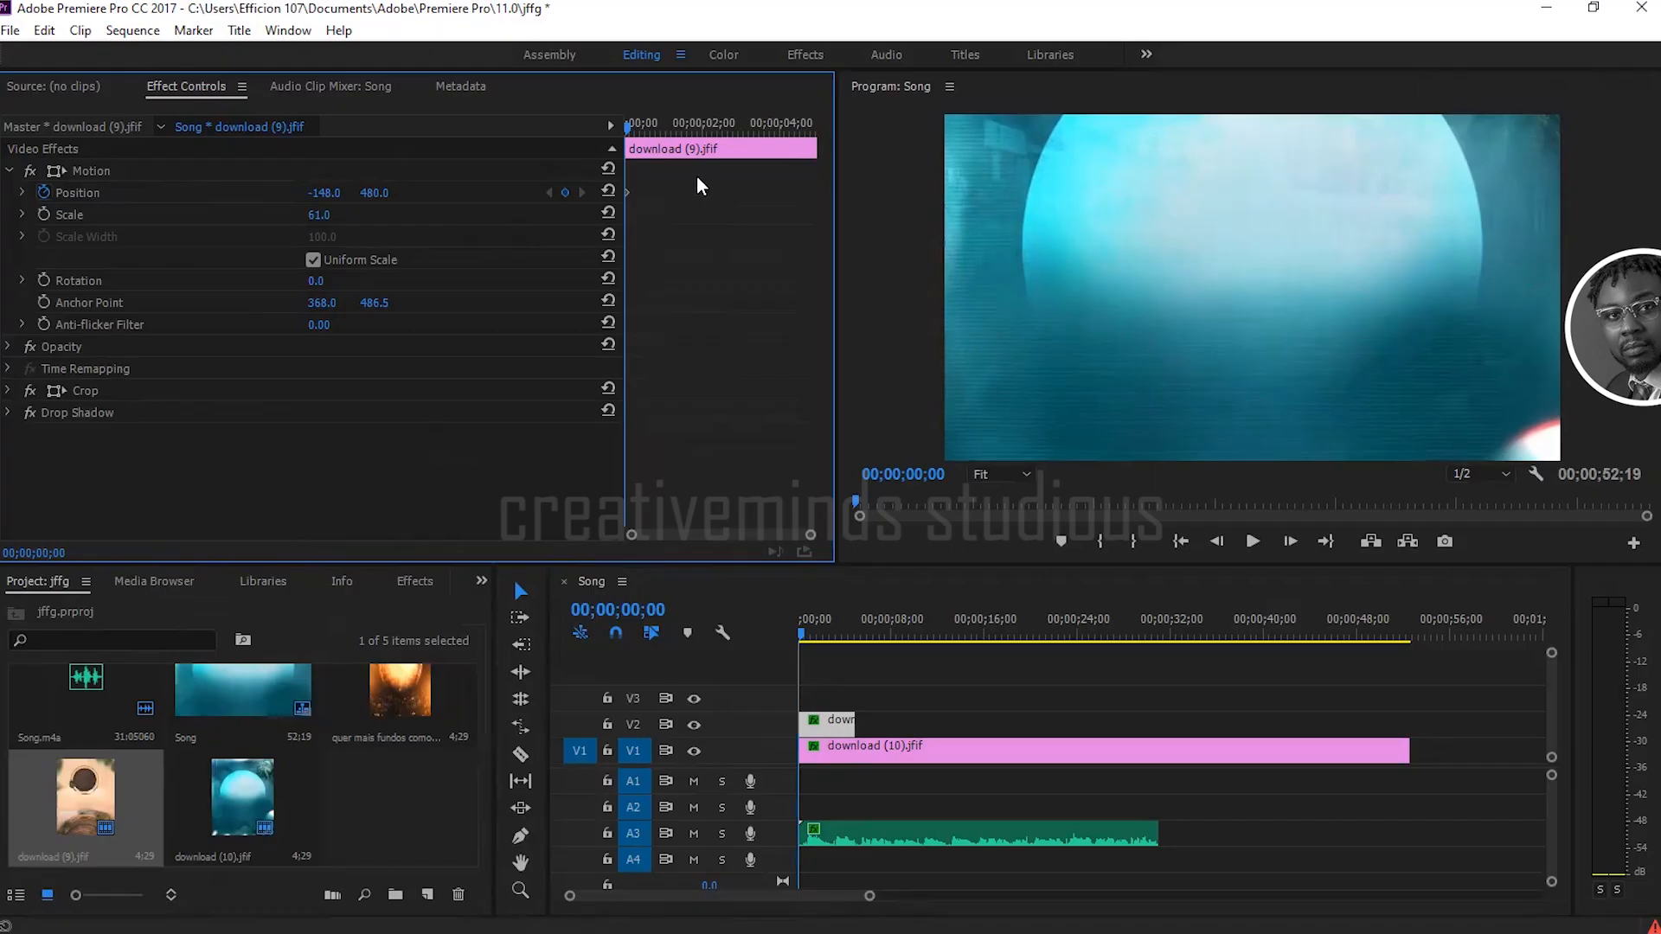
pyautogui.click(1042, 283)
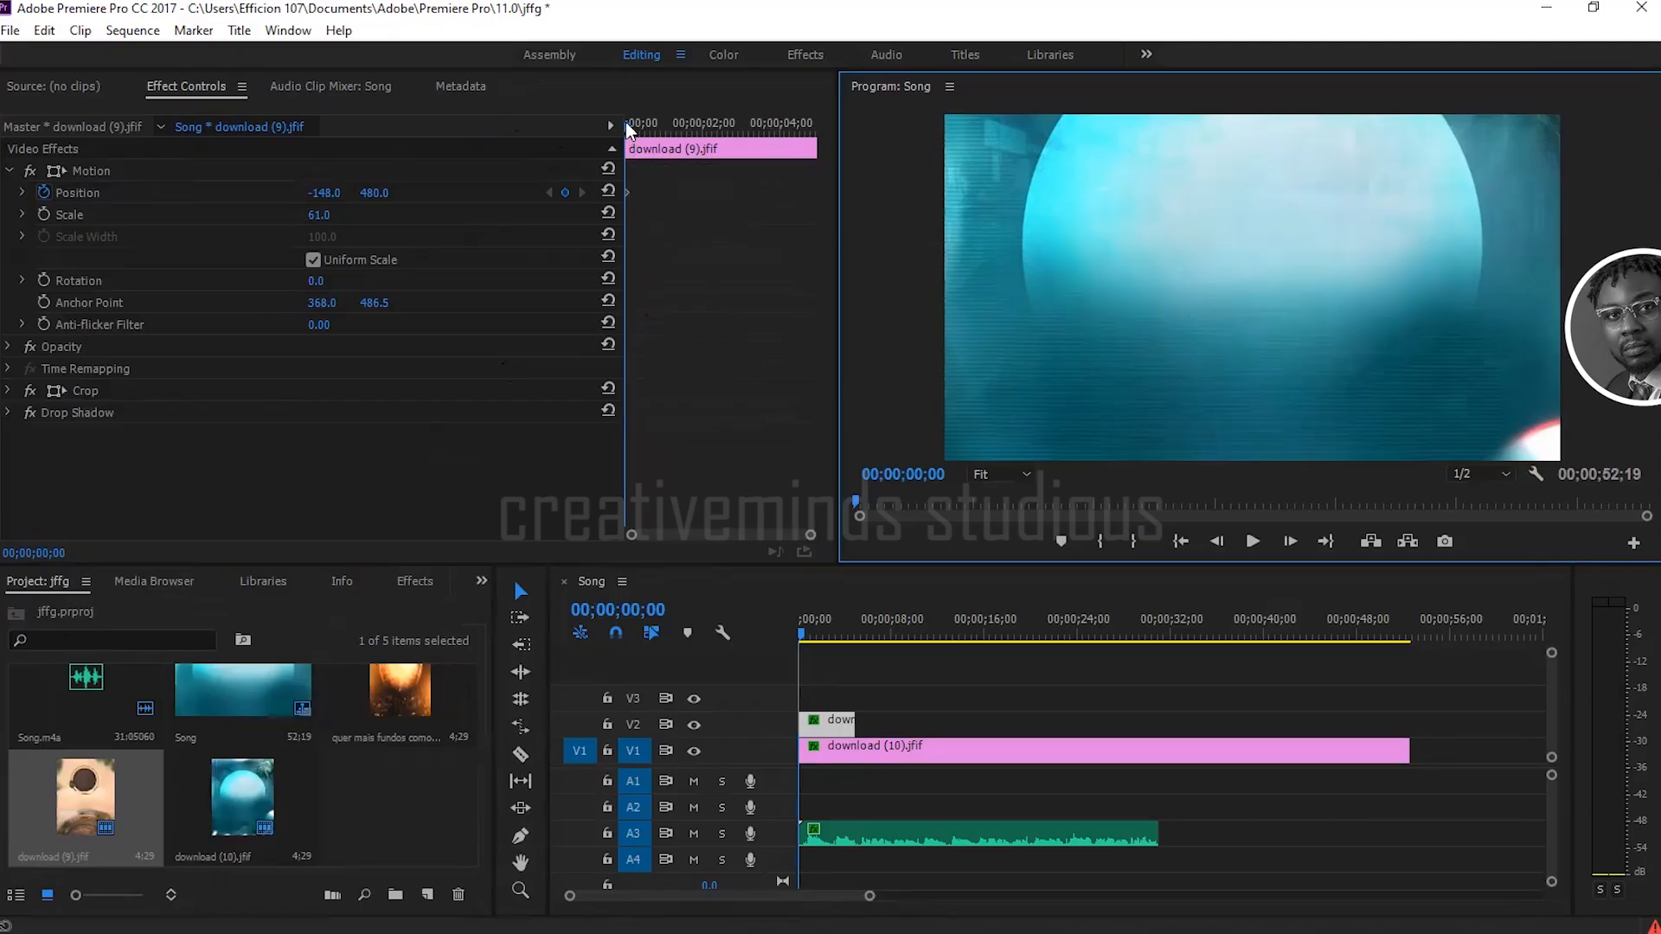
pyautogui.moveTo(626, 122)
pyautogui.mouseDown()
pyautogui.moveTo(659, 123)
pyautogui.moveTo(626, 123)
pyautogui.mouseUp()
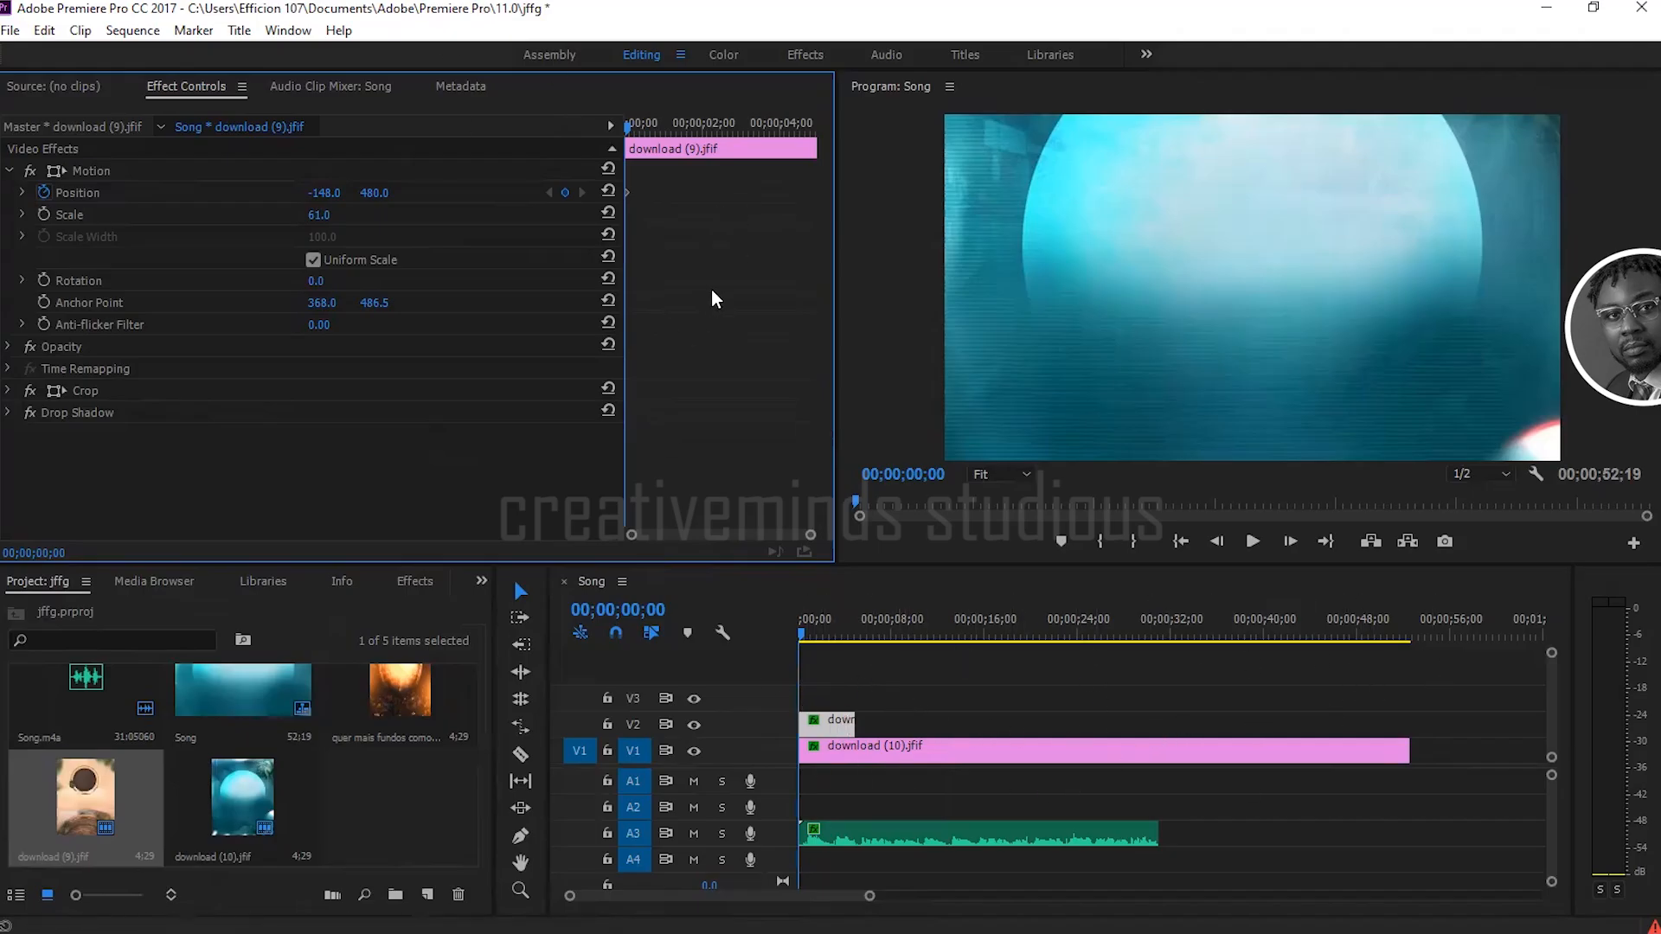
pyautogui.click(835, 729)
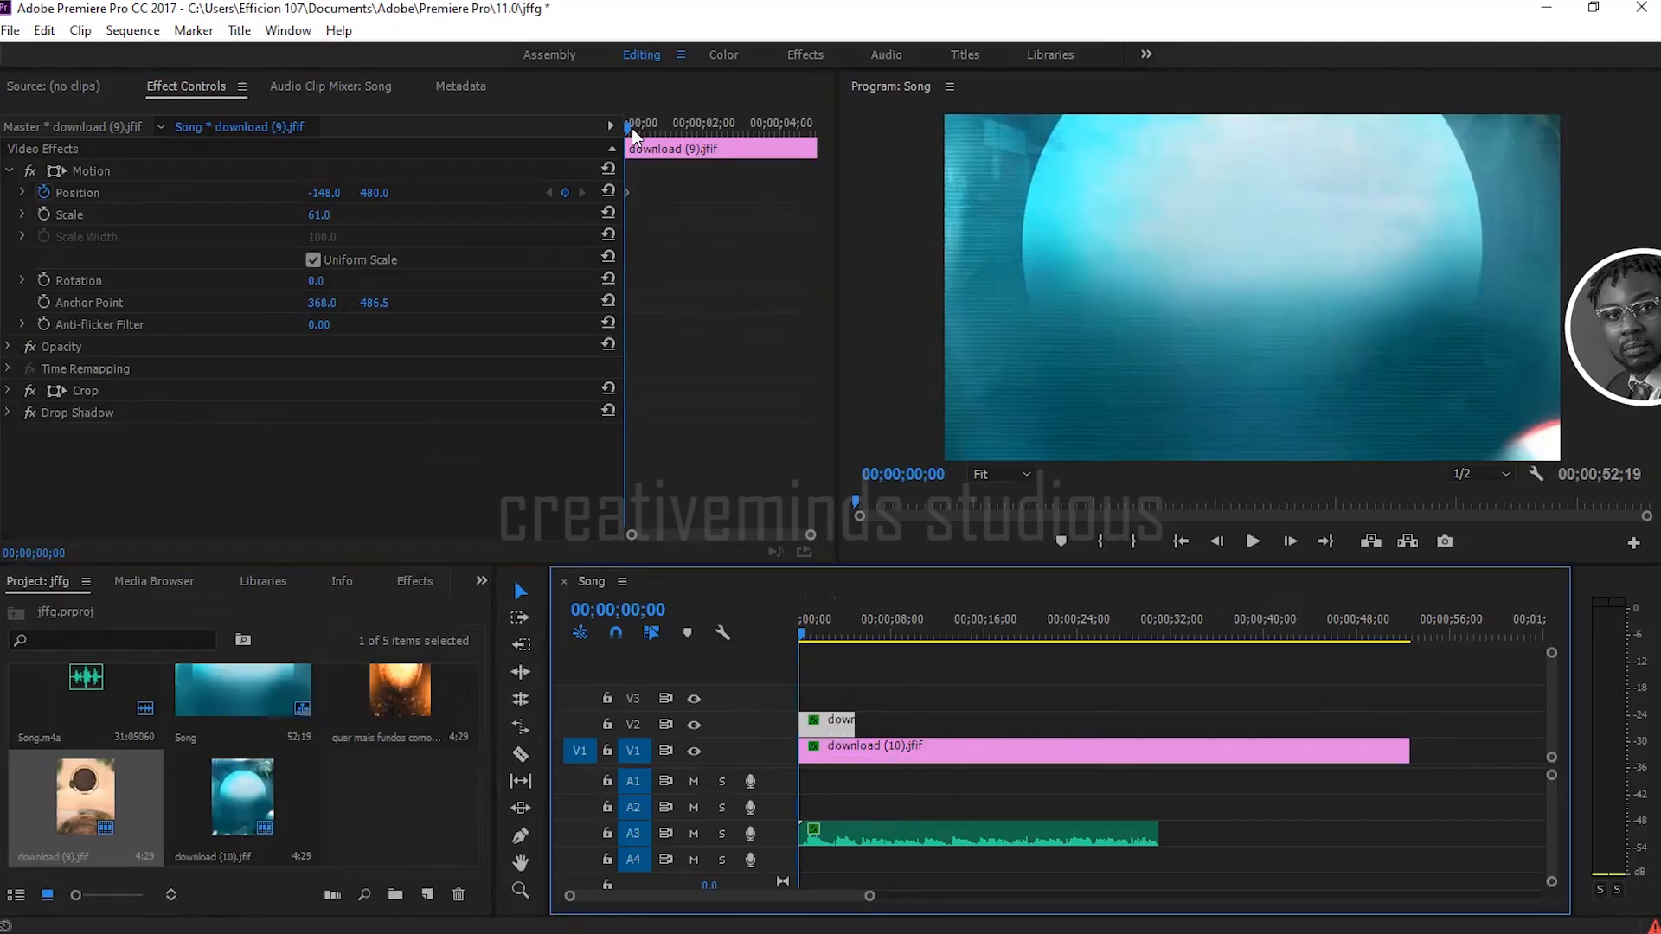
# Step: Add a second Position keyframe at 00;00;00;25 and set its horizontal value to 664.0
pyautogui.moveTo(626, 128); pyautogui.dragTo(658, 128)
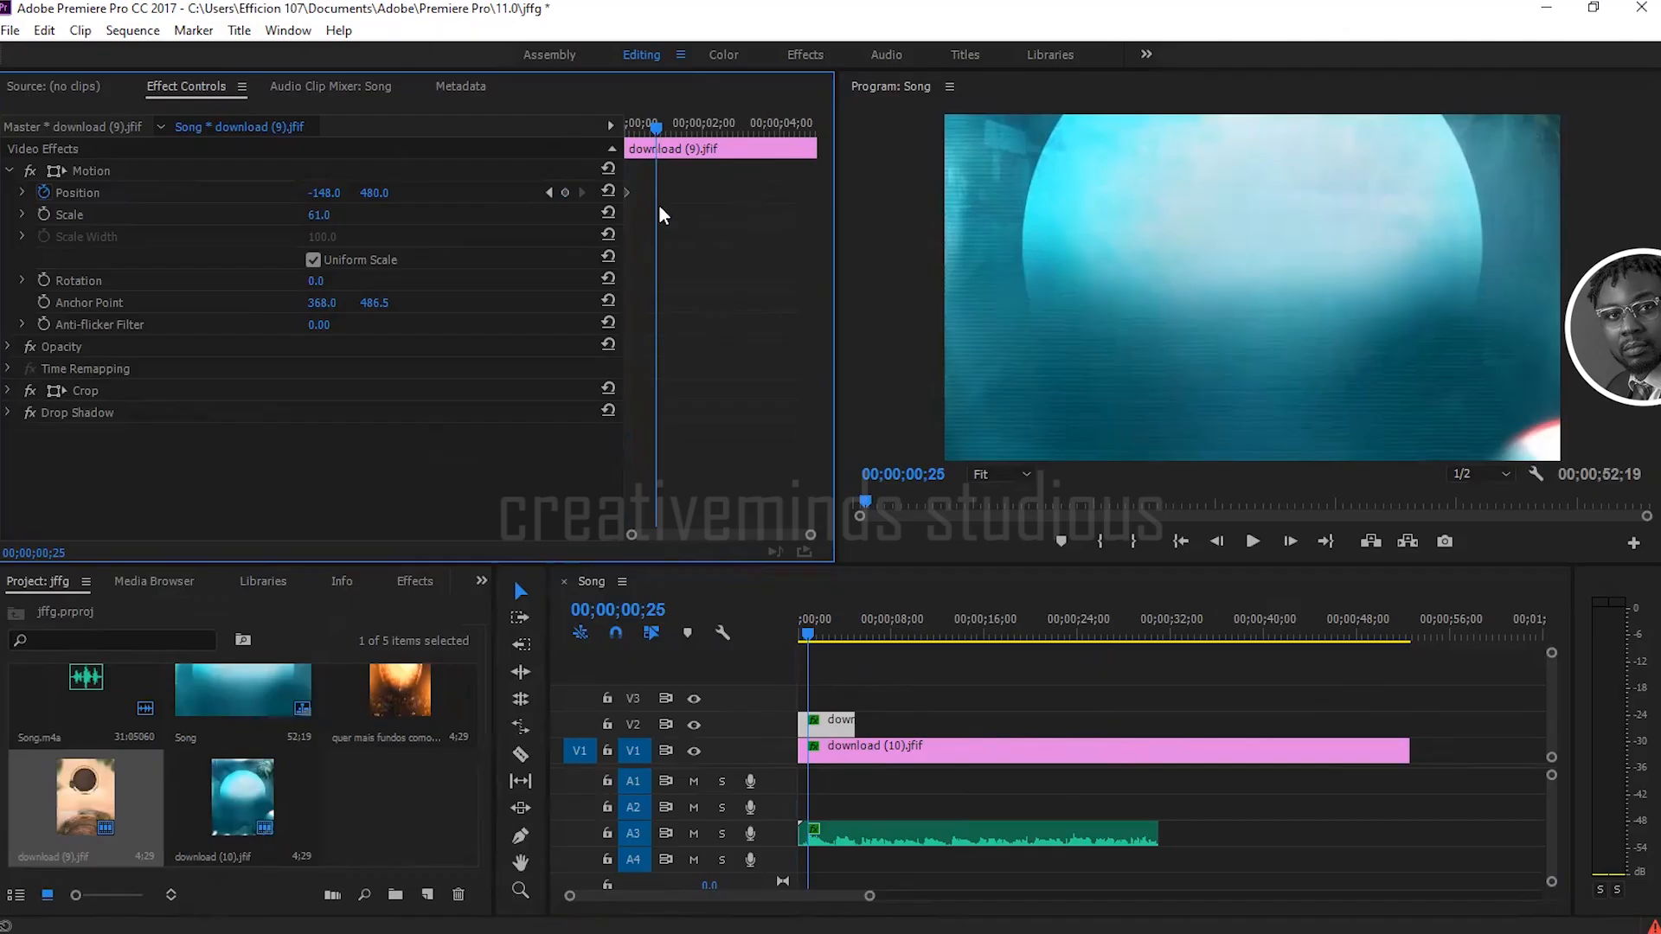
pyautogui.click(566, 192)
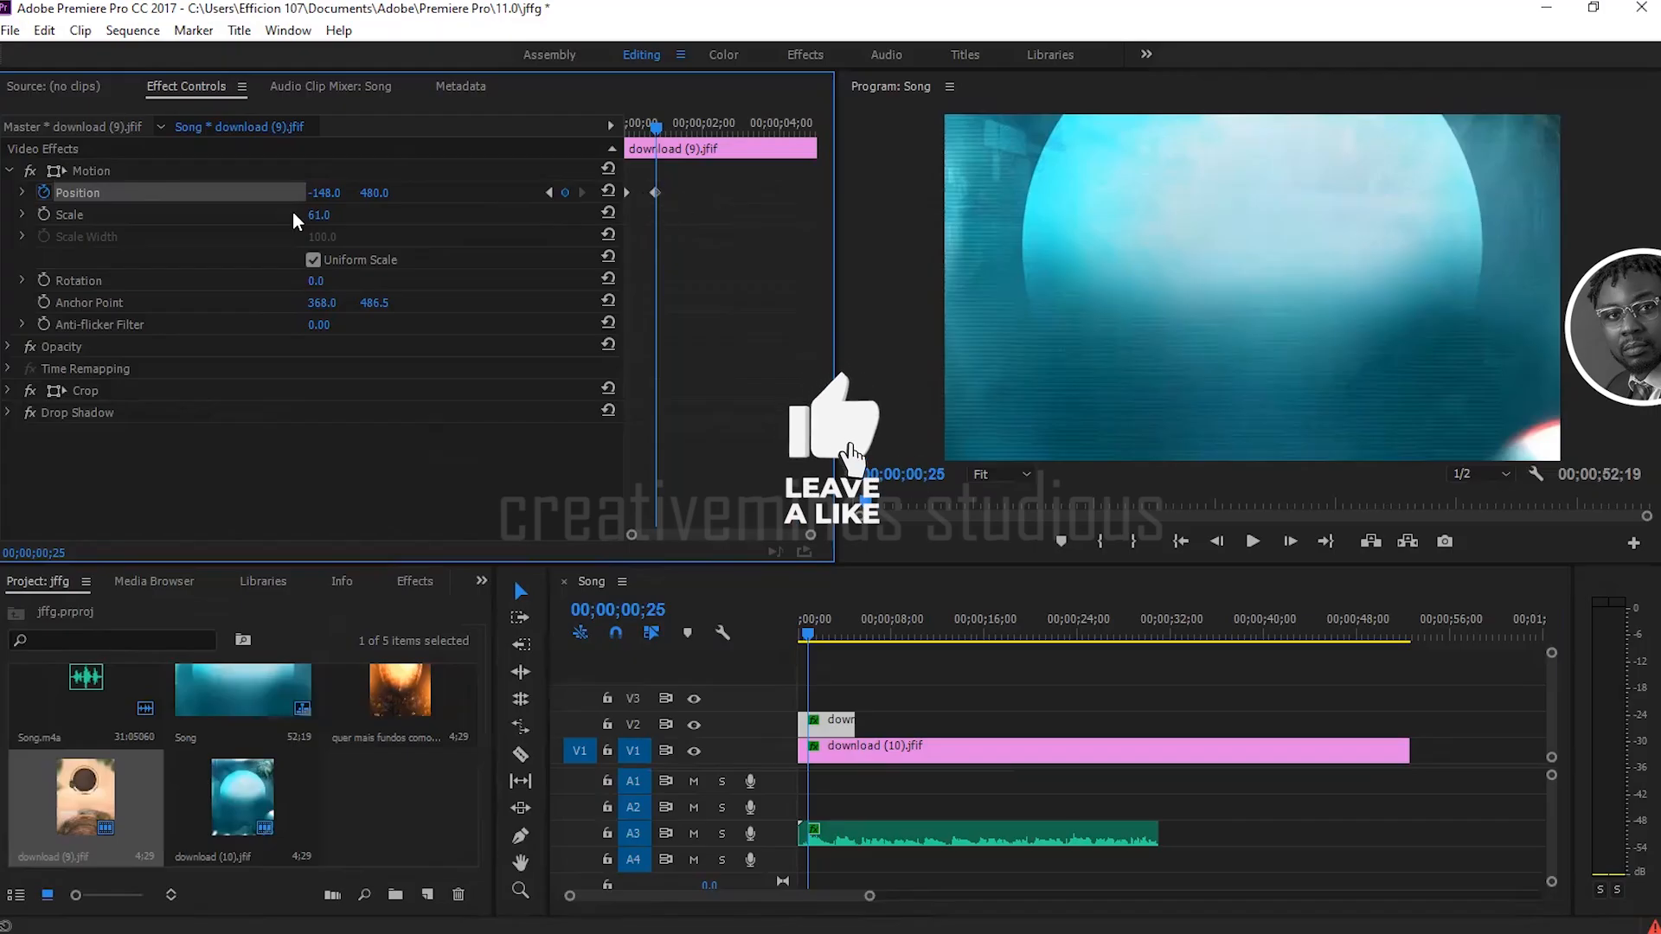
pyautogui.moveTo(319, 196); pyautogui.dragTo(1021, 196)
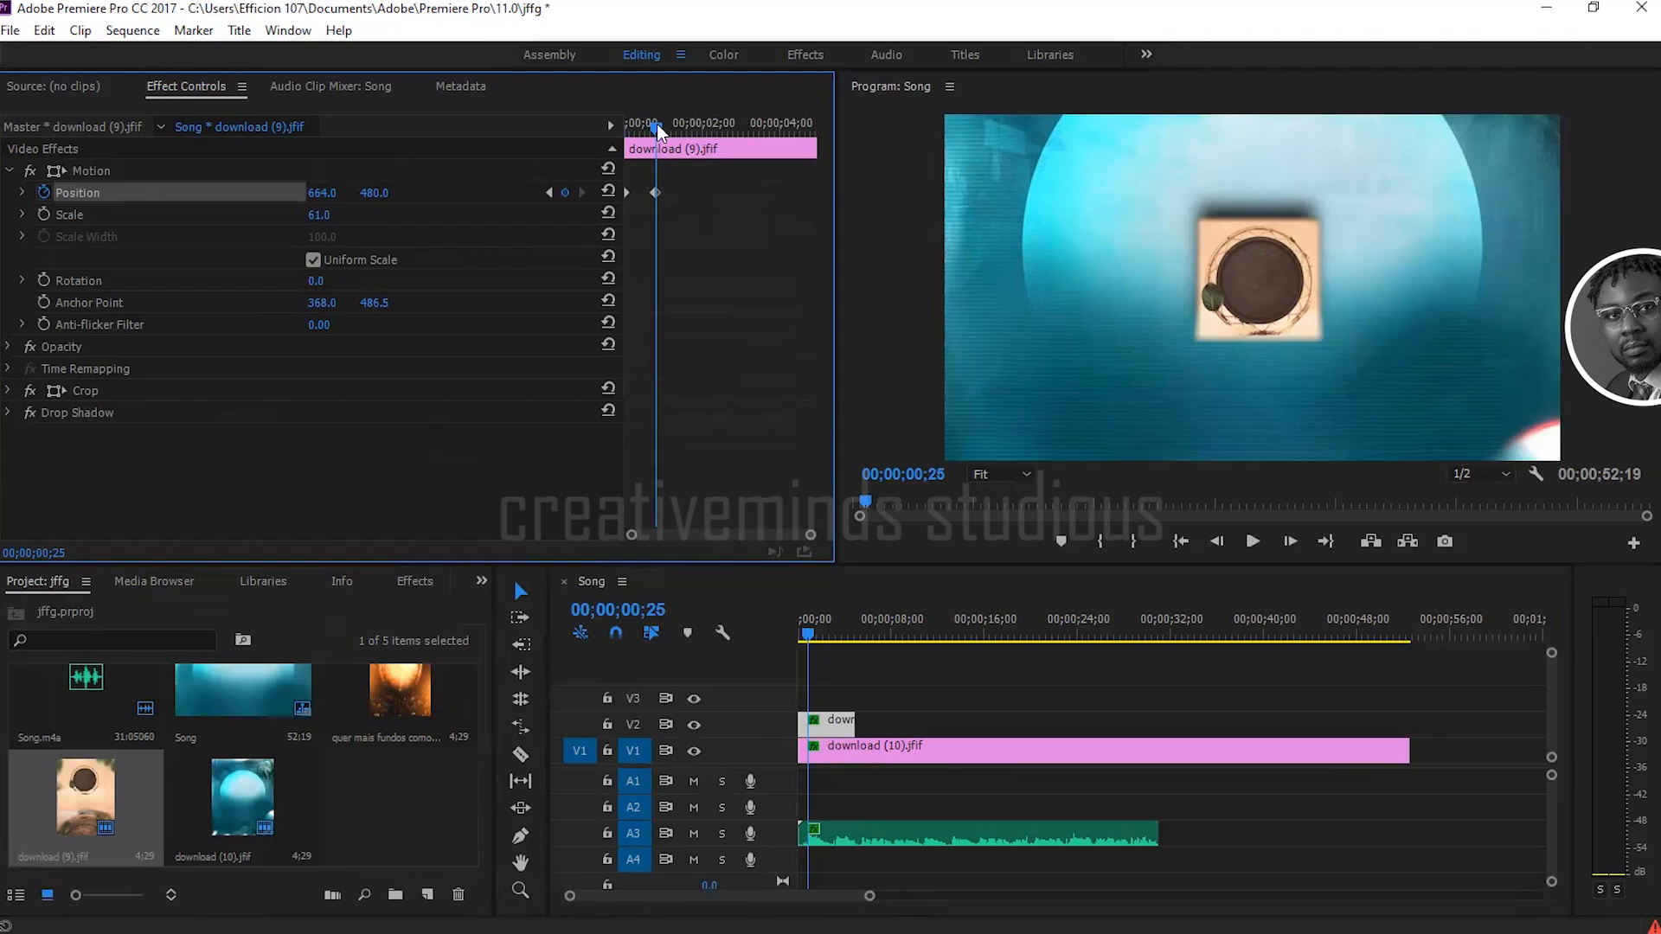
# Step: Play back the slide-in animation from the start of the sequence
pyautogui.moveTo(657, 123); pyautogui.dragTo(557, 123)
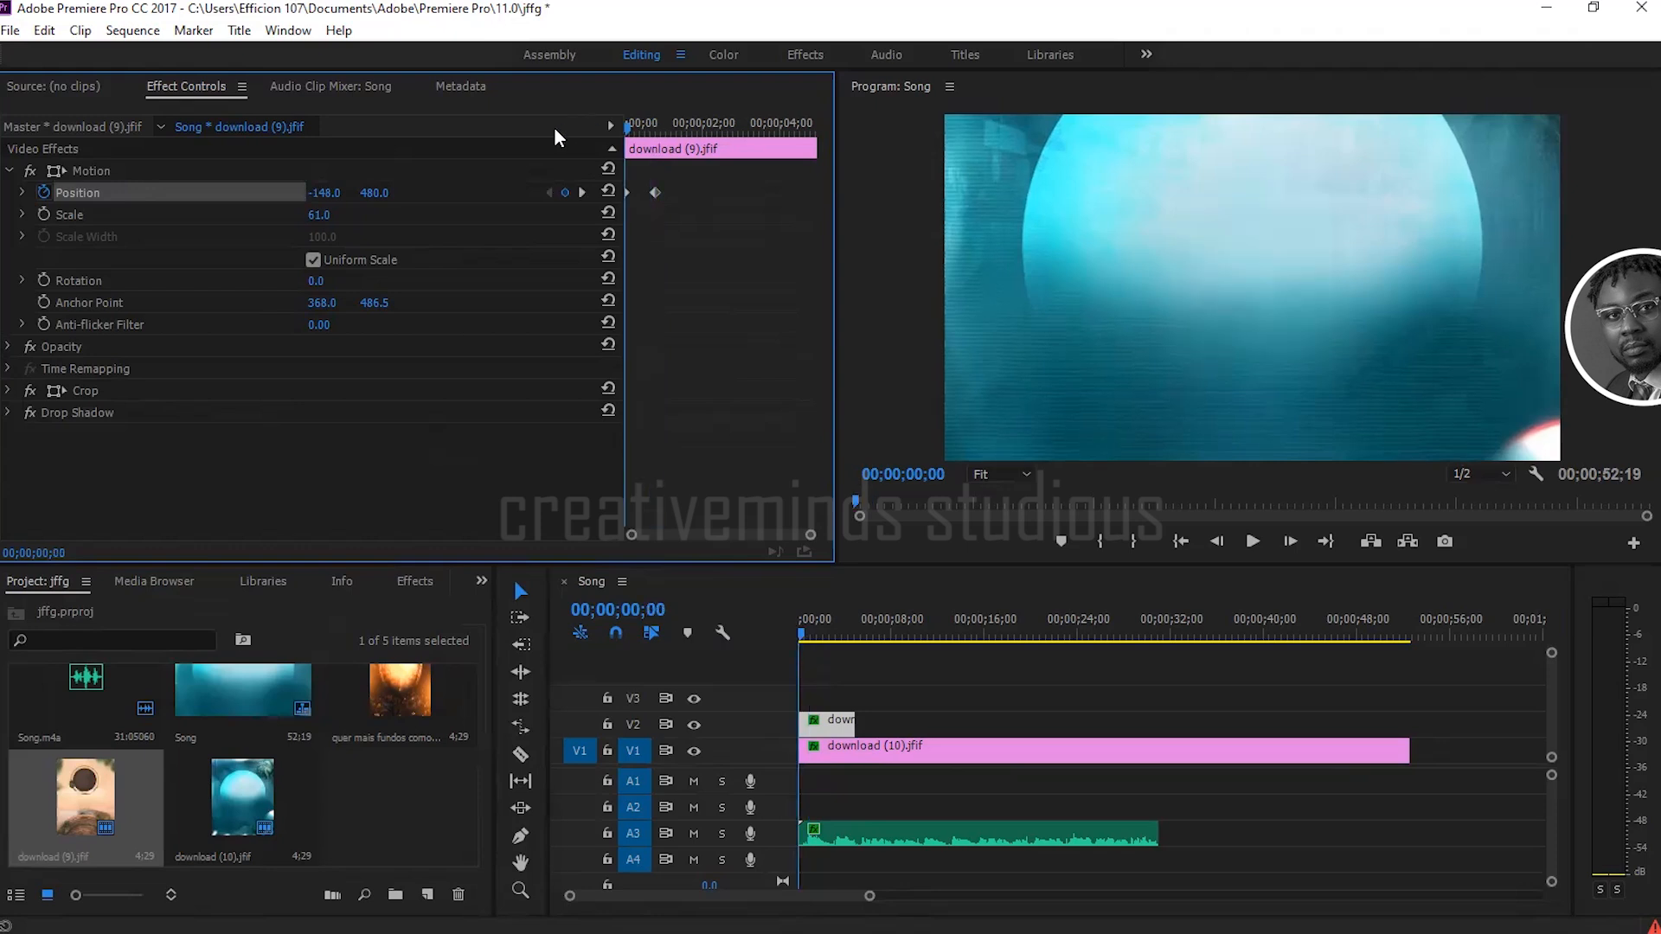
pyautogui.press('space')
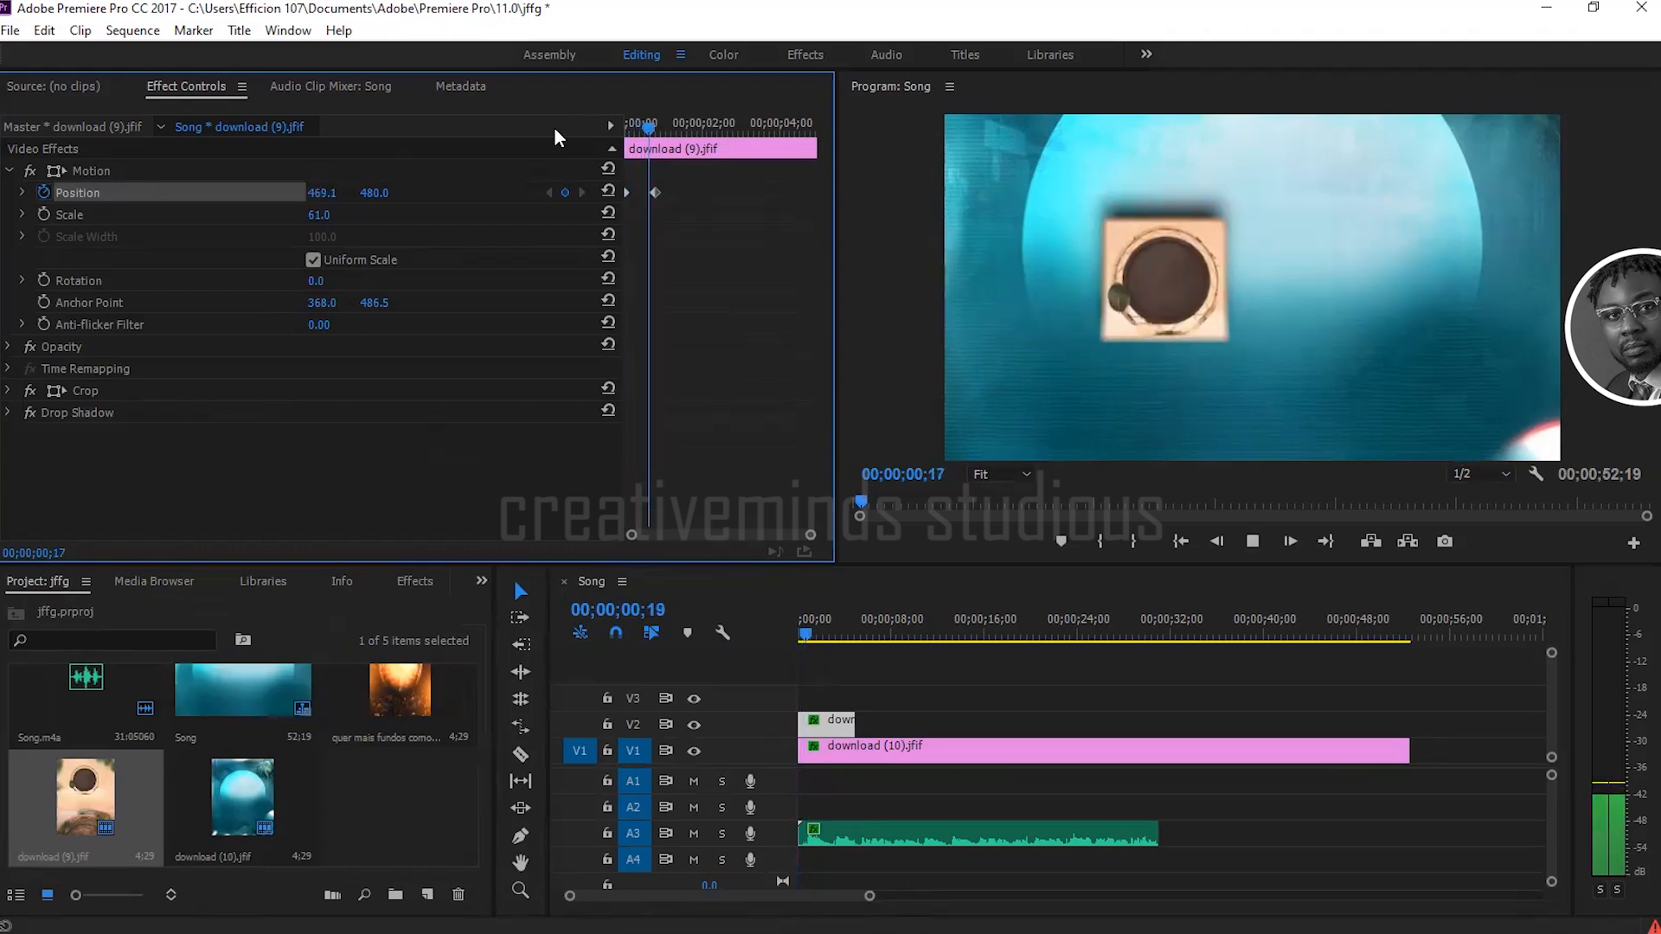
pyautogui.press('space')
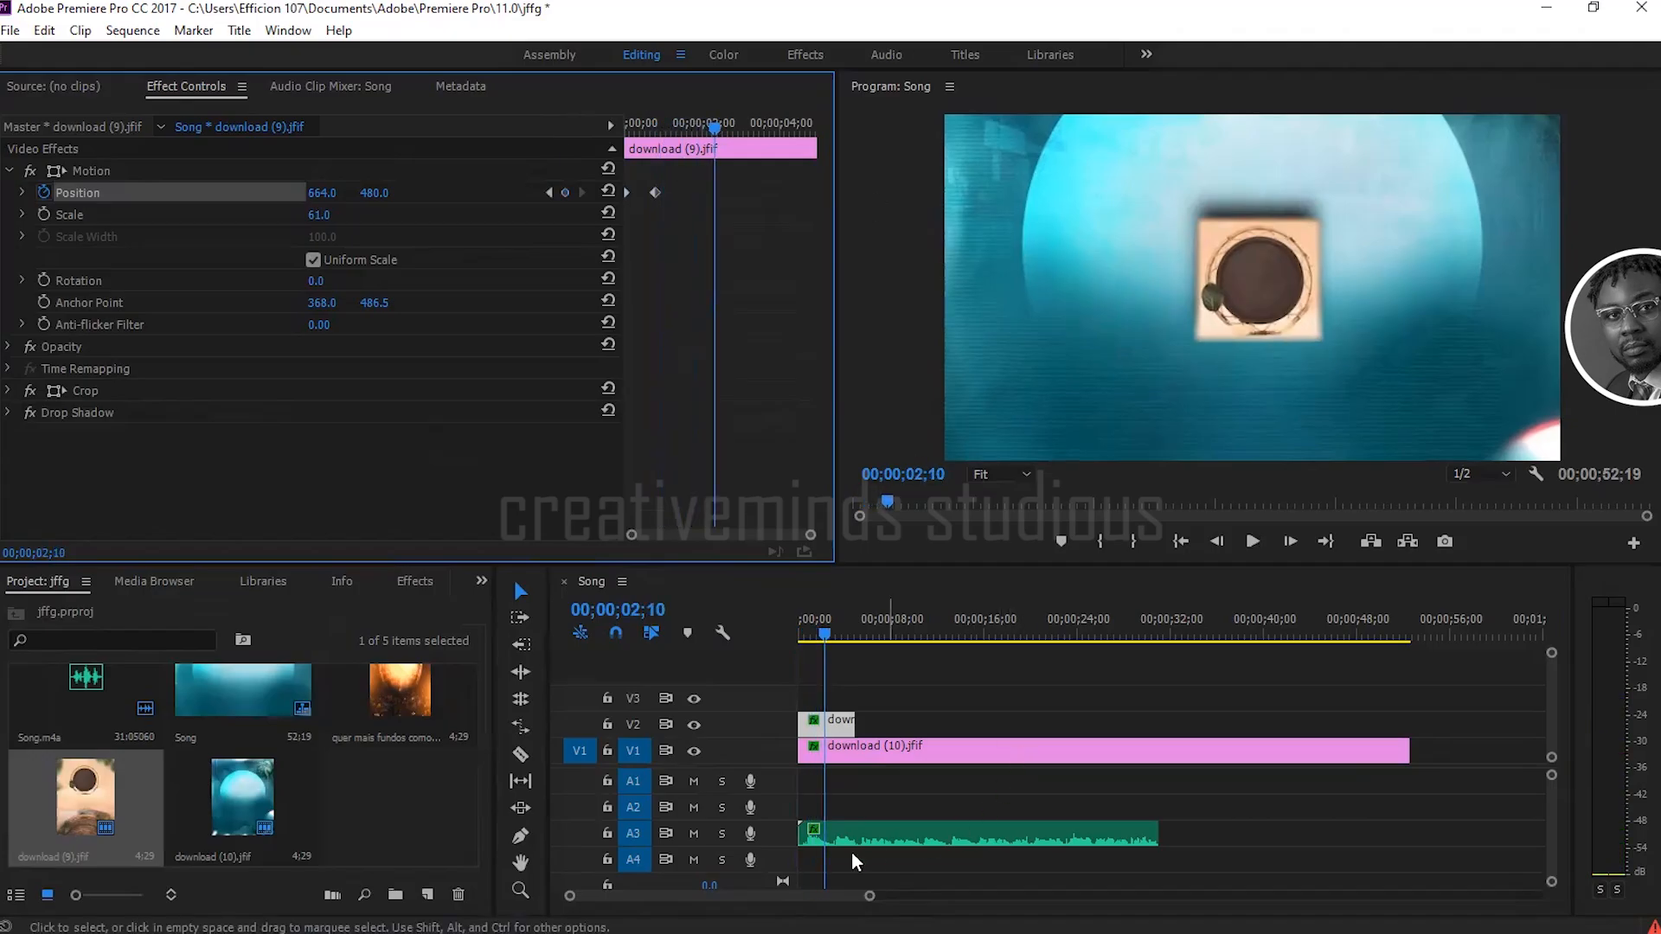
# Step: Mute audio track A3 and replay the position animation from 00;00;00;00
pyautogui.click(693, 833)
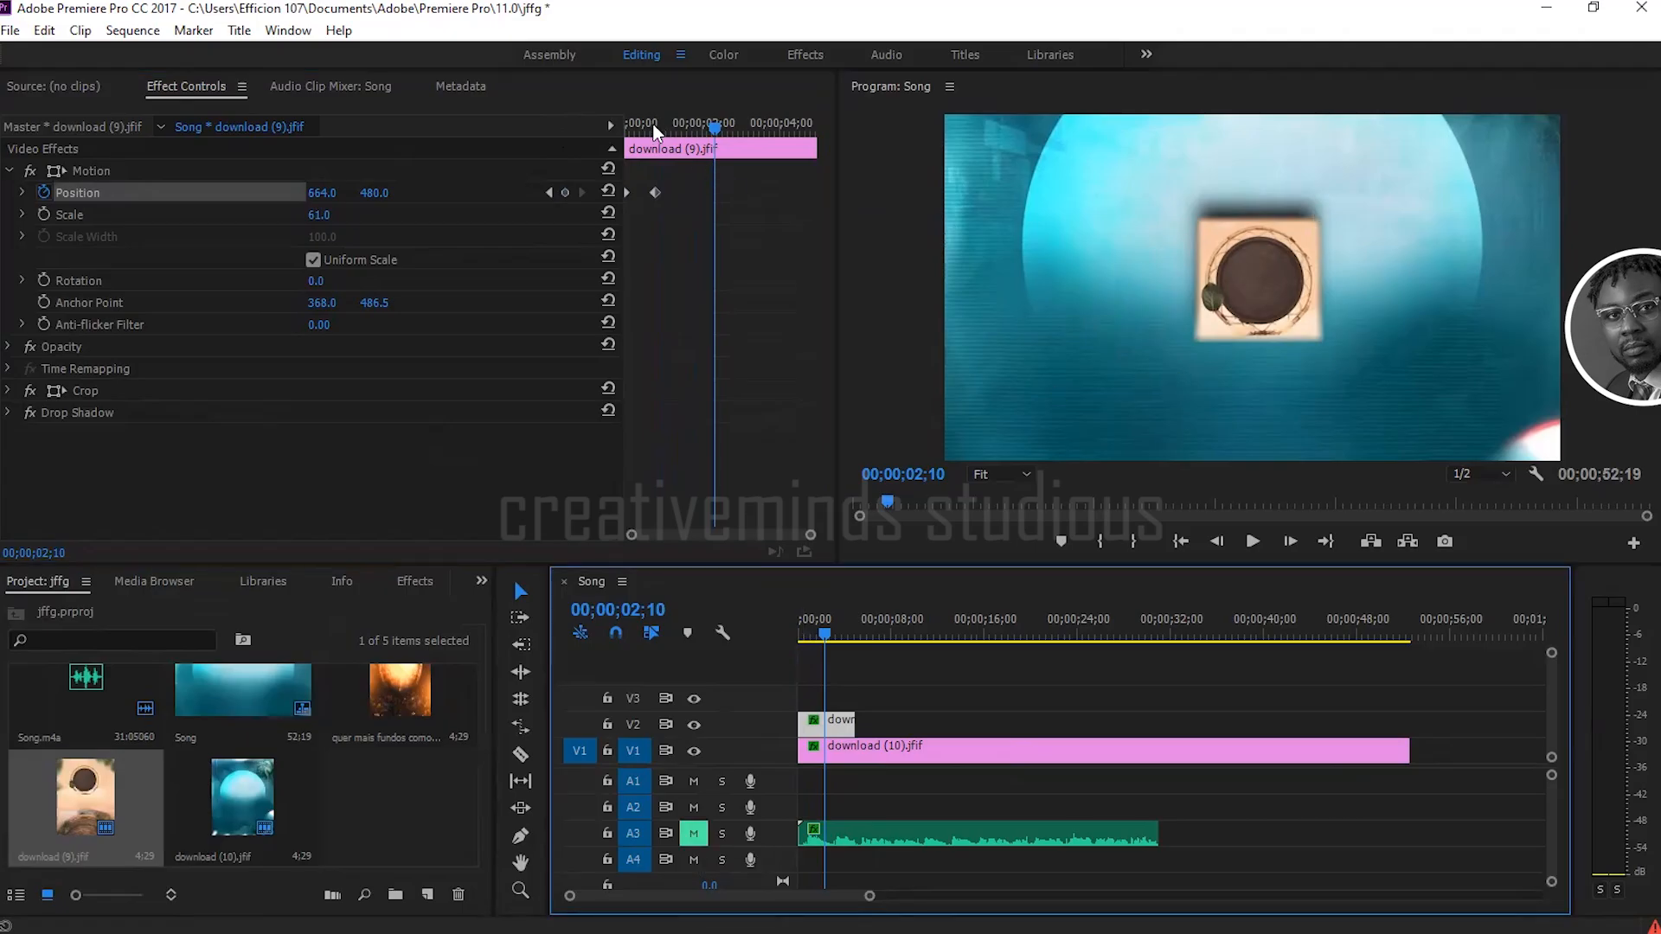
pyautogui.moveTo(646, 123); pyautogui.dragTo(603, 130)
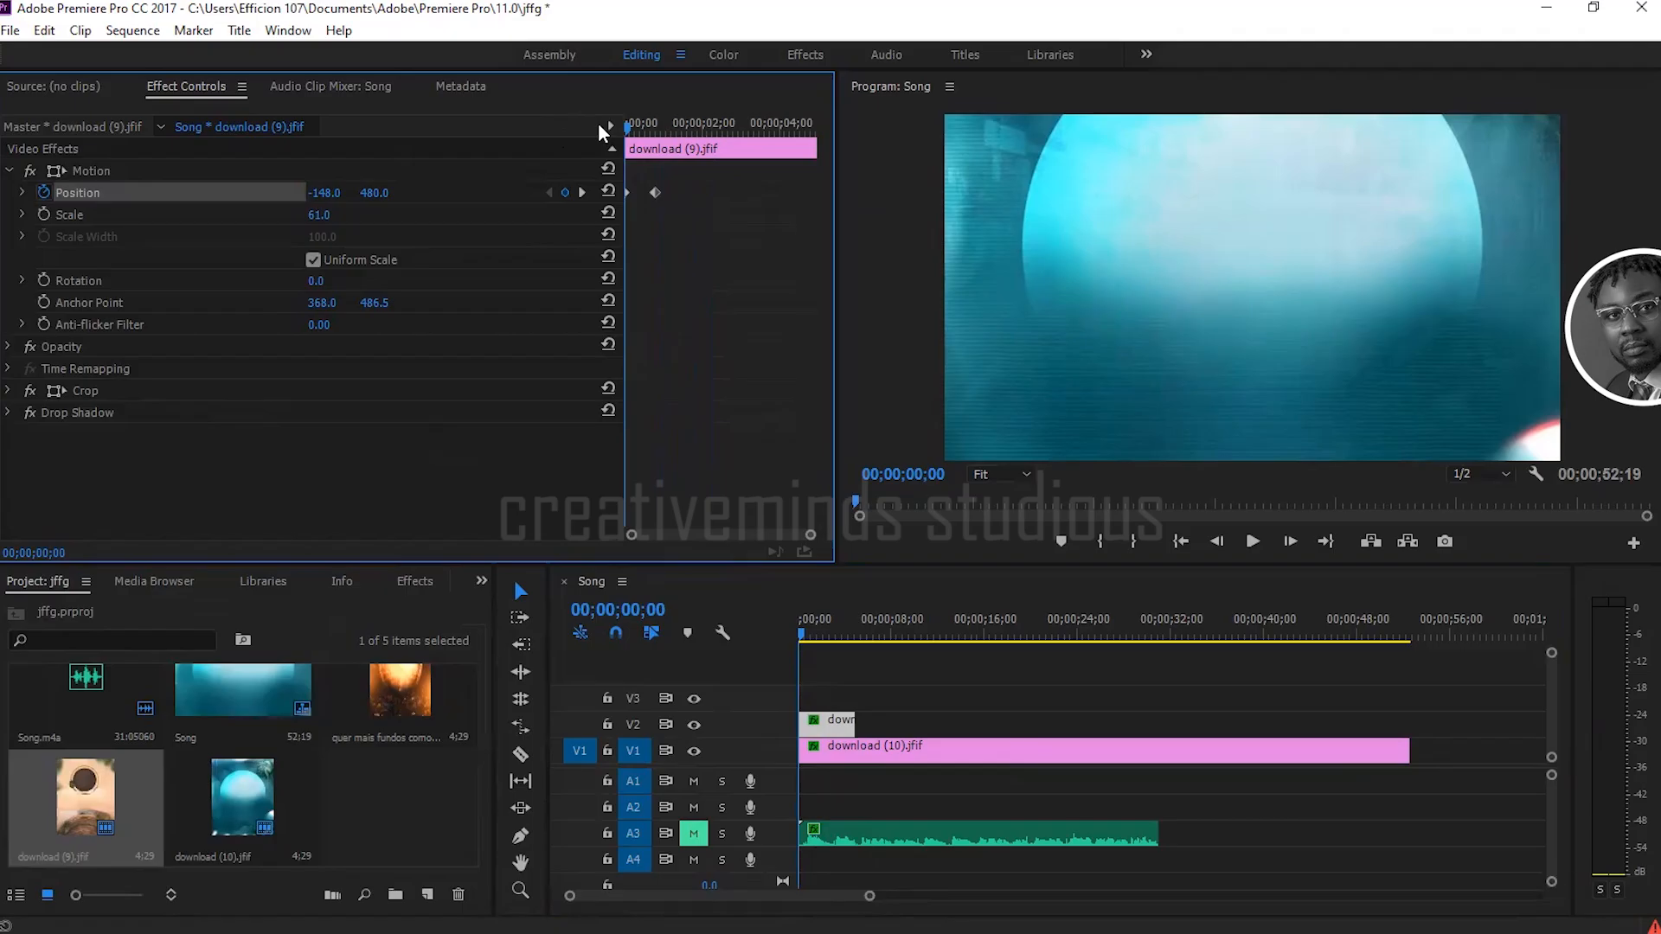
pyautogui.press('space')
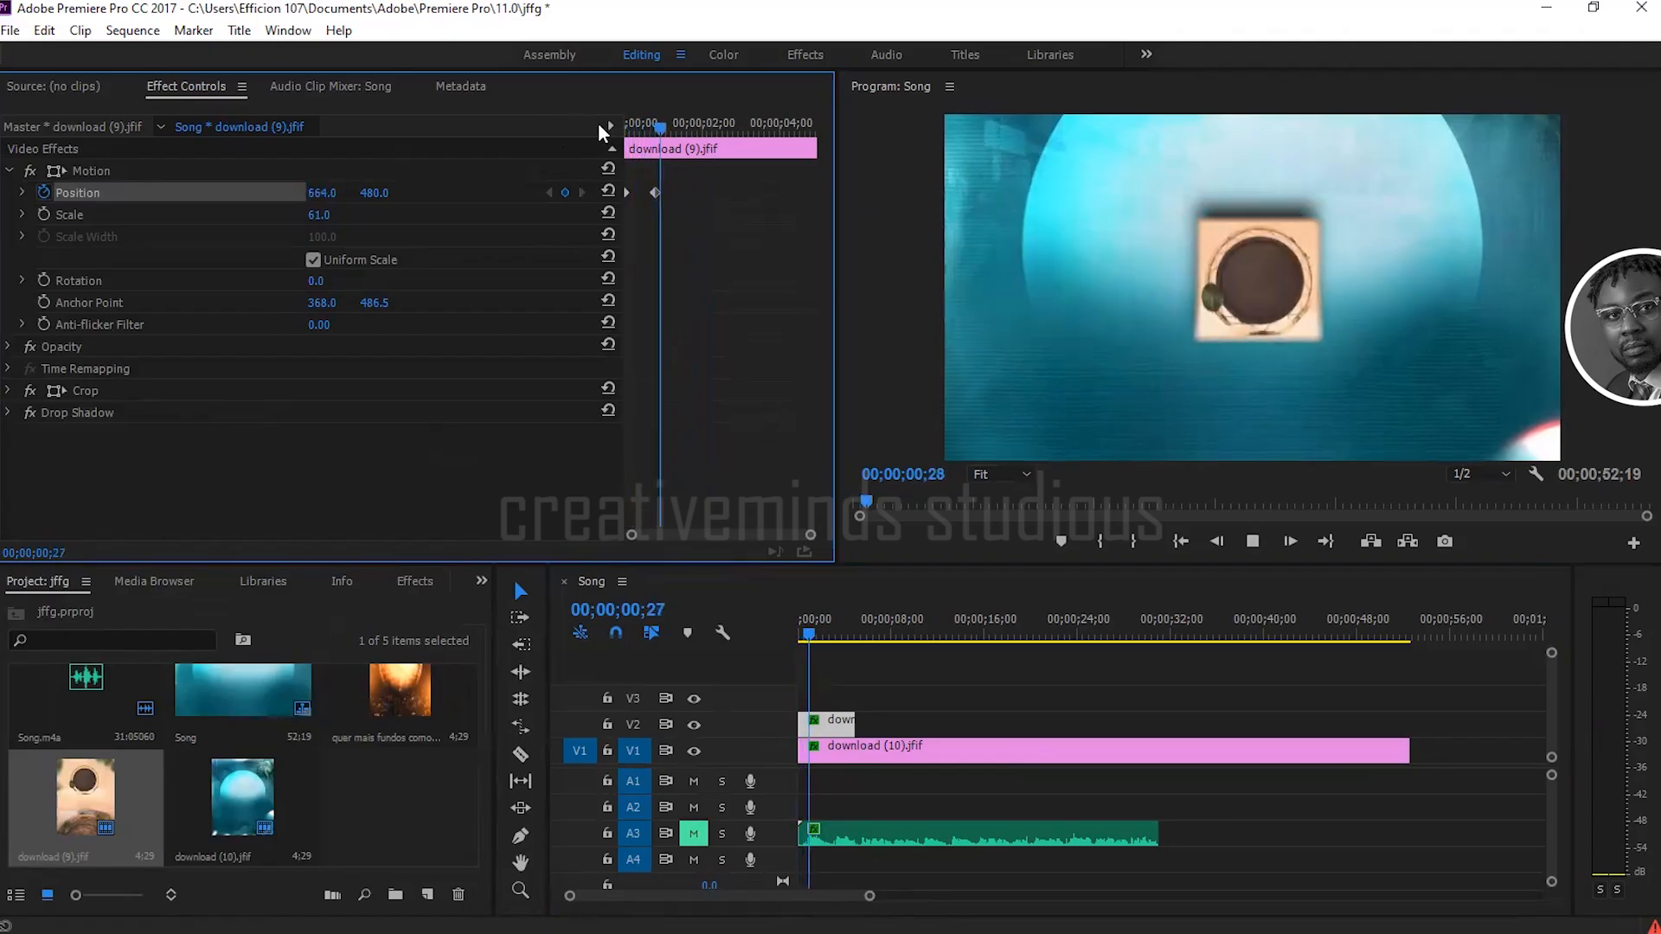
pyautogui.press('space')
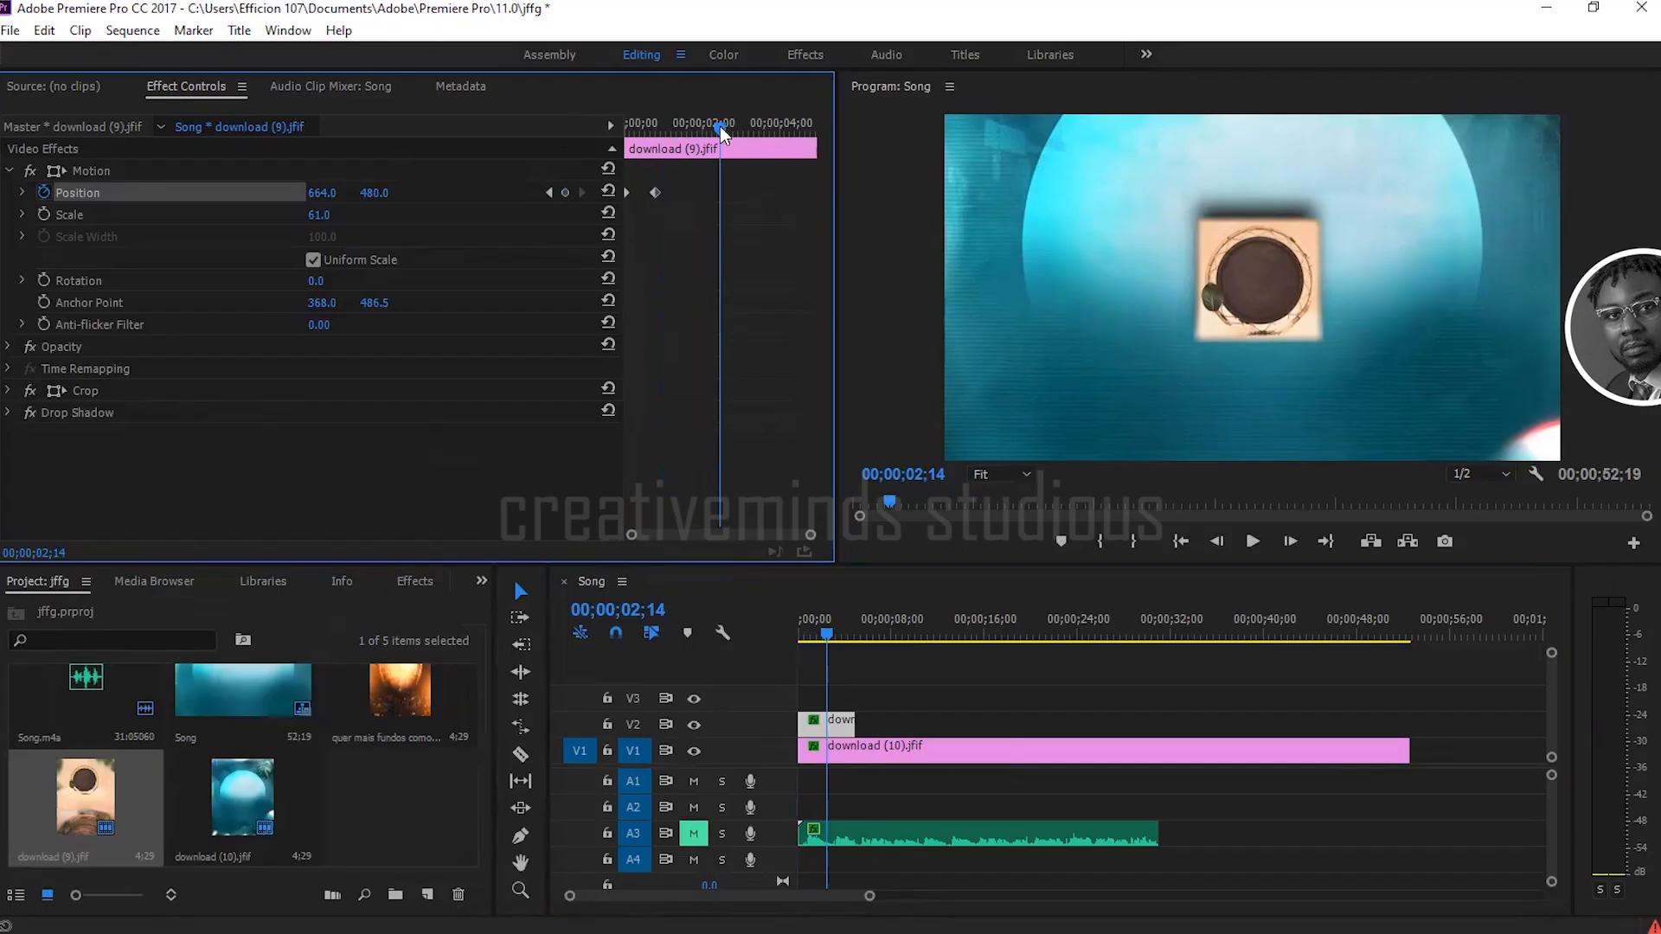
# Step: Move the second Position keyframe earlier to 00;00;00;12 and preview the faster motion from the start
pyautogui.moveTo(720, 126); pyautogui.dragTo(648, 123)
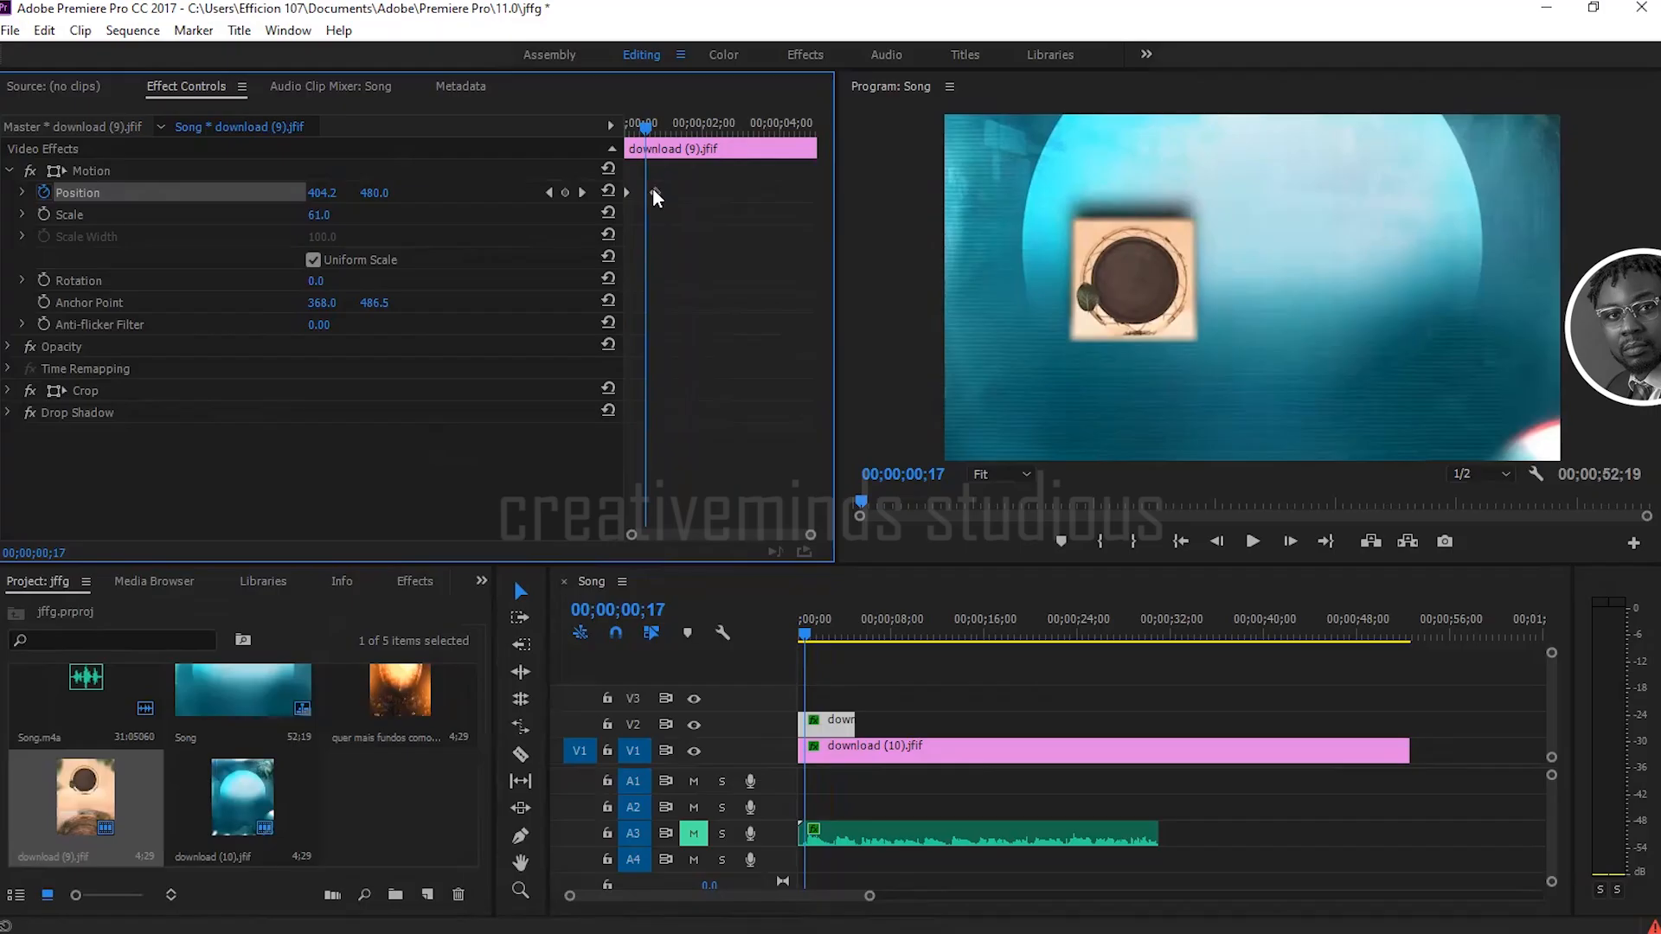
pyautogui.click(640, 123)
pyautogui.moveTo(655, 192); pyautogui.dragTo(644, 191)
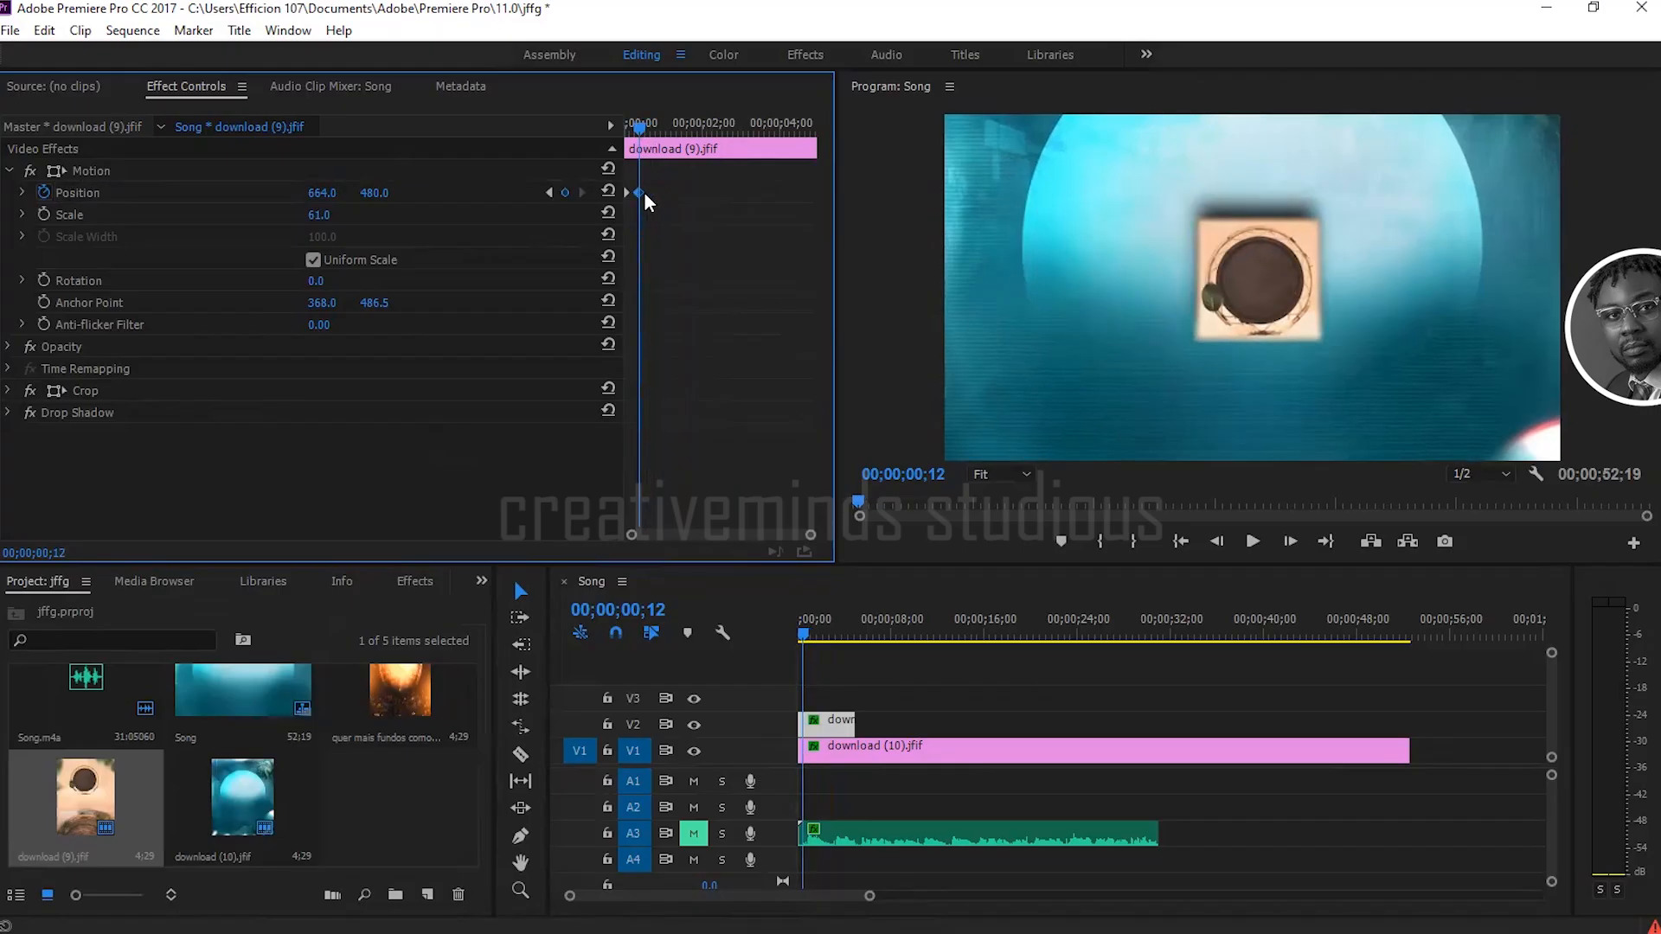
pyautogui.moveTo(639, 129); pyautogui.dragTo(623, 131)
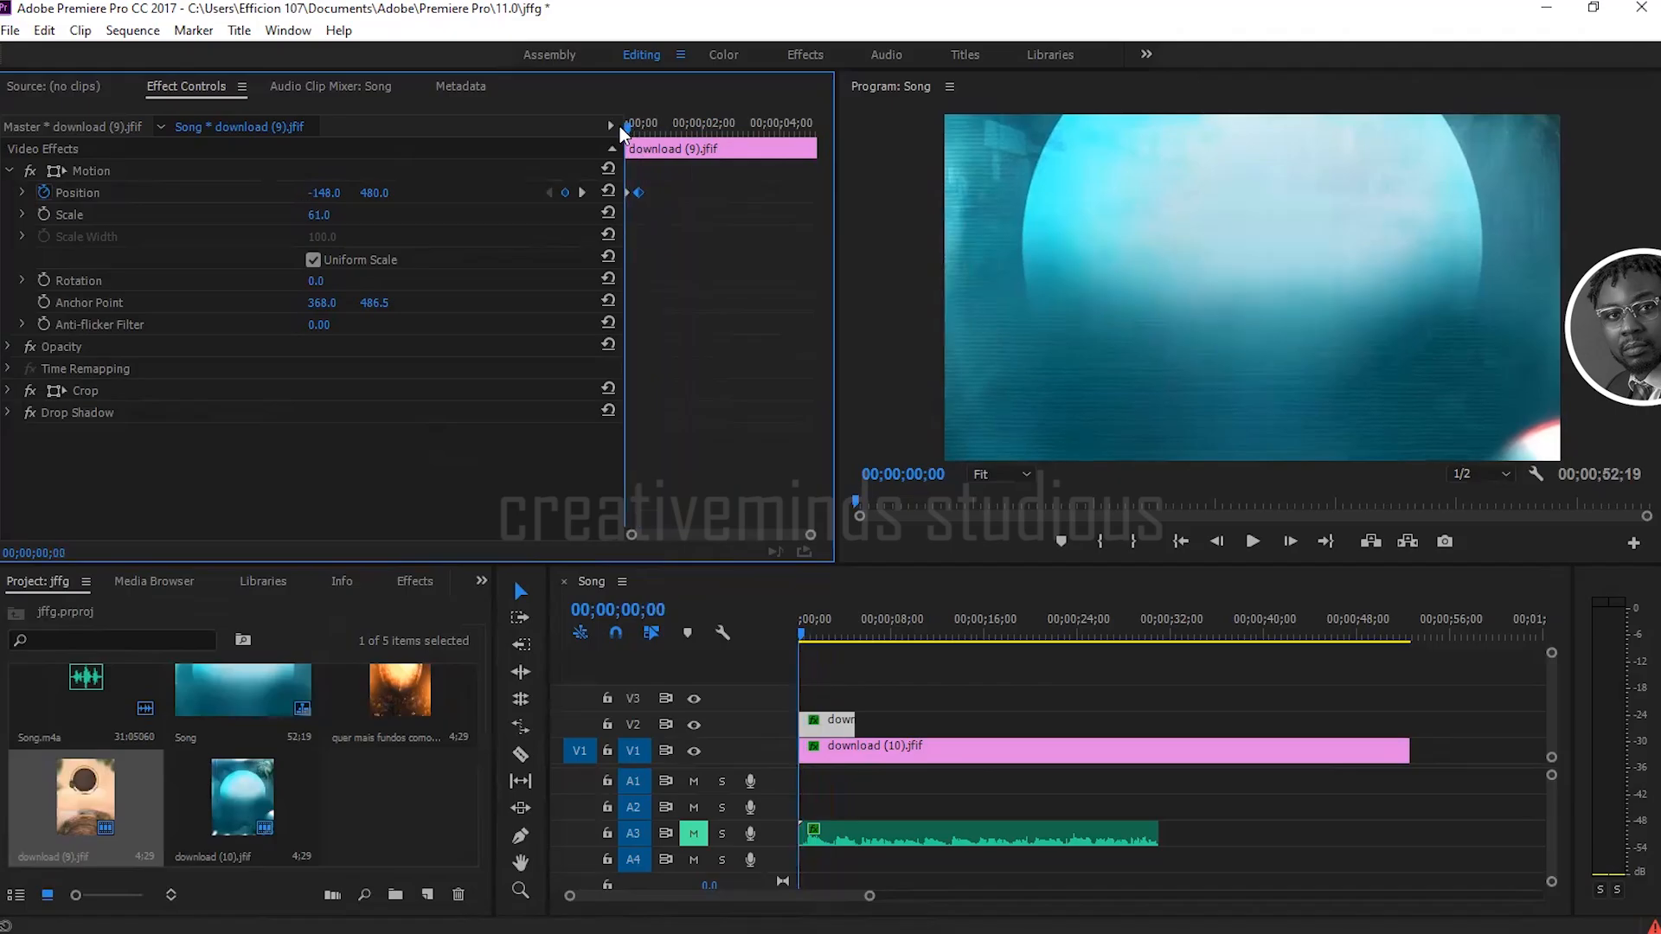
pyautogui.press('space')
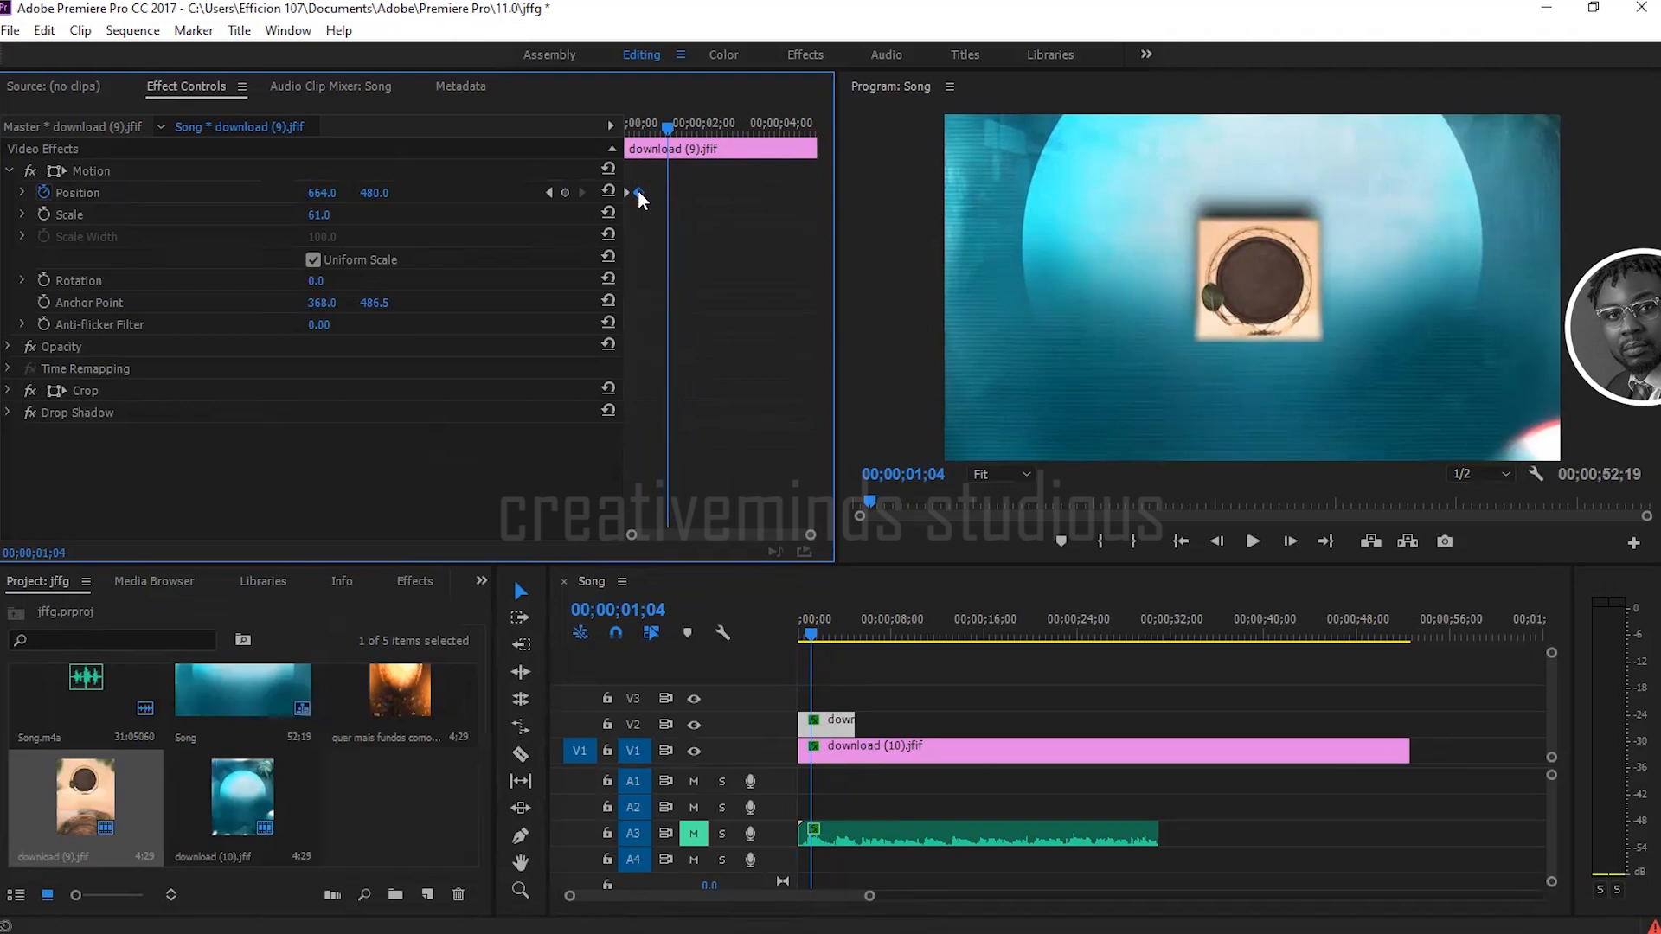
# Step: Move the second Position keyframe to about 3 seconds and preview the slower motion from the start
pyautogui.moveTo(639, 192); pyautogui.dragTo(737, 191)
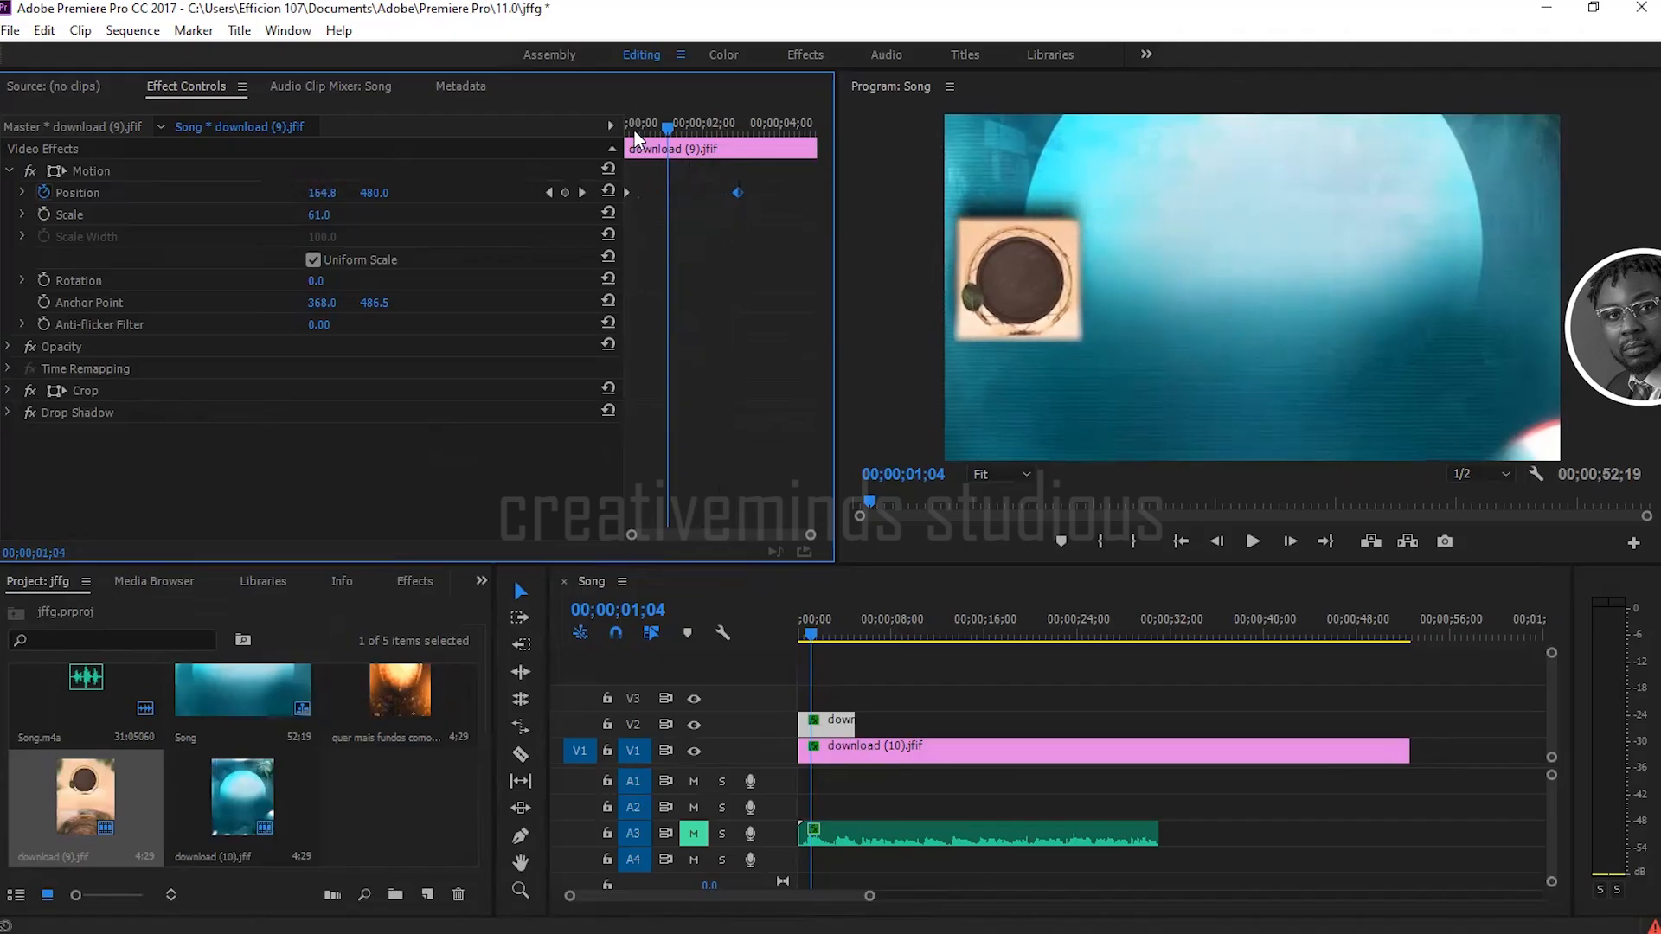
pyautogui.moveTo(635, 129); pyautogui.dragTo(611, 132)
pyautogui.press('space')
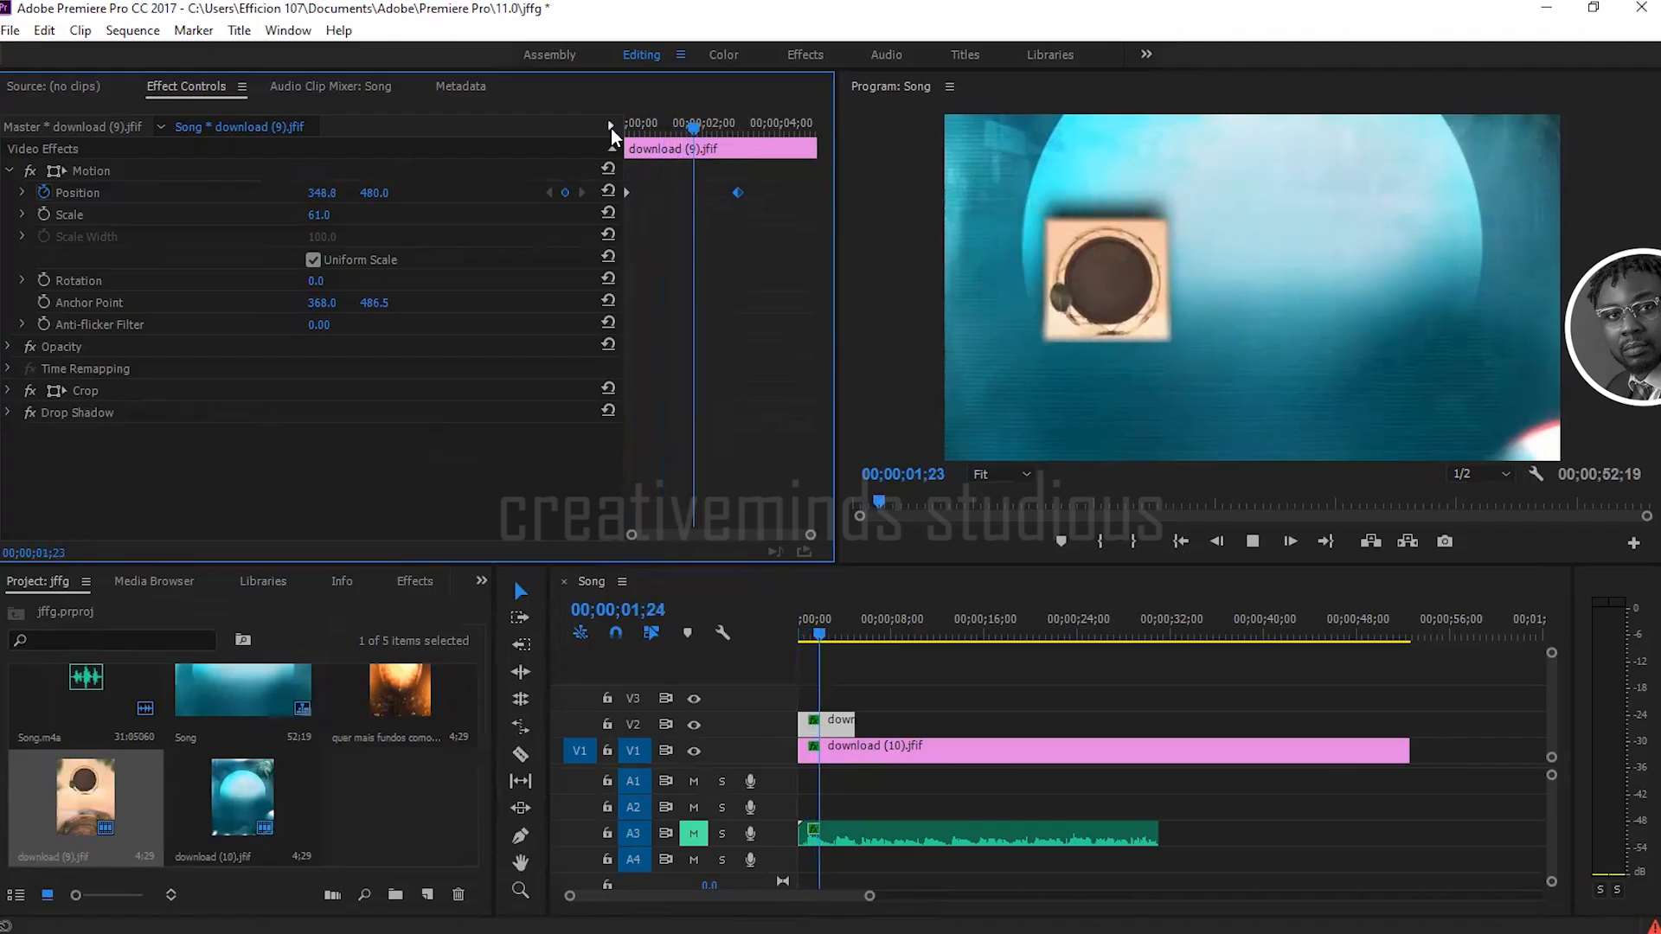
pyautogui.press('space')
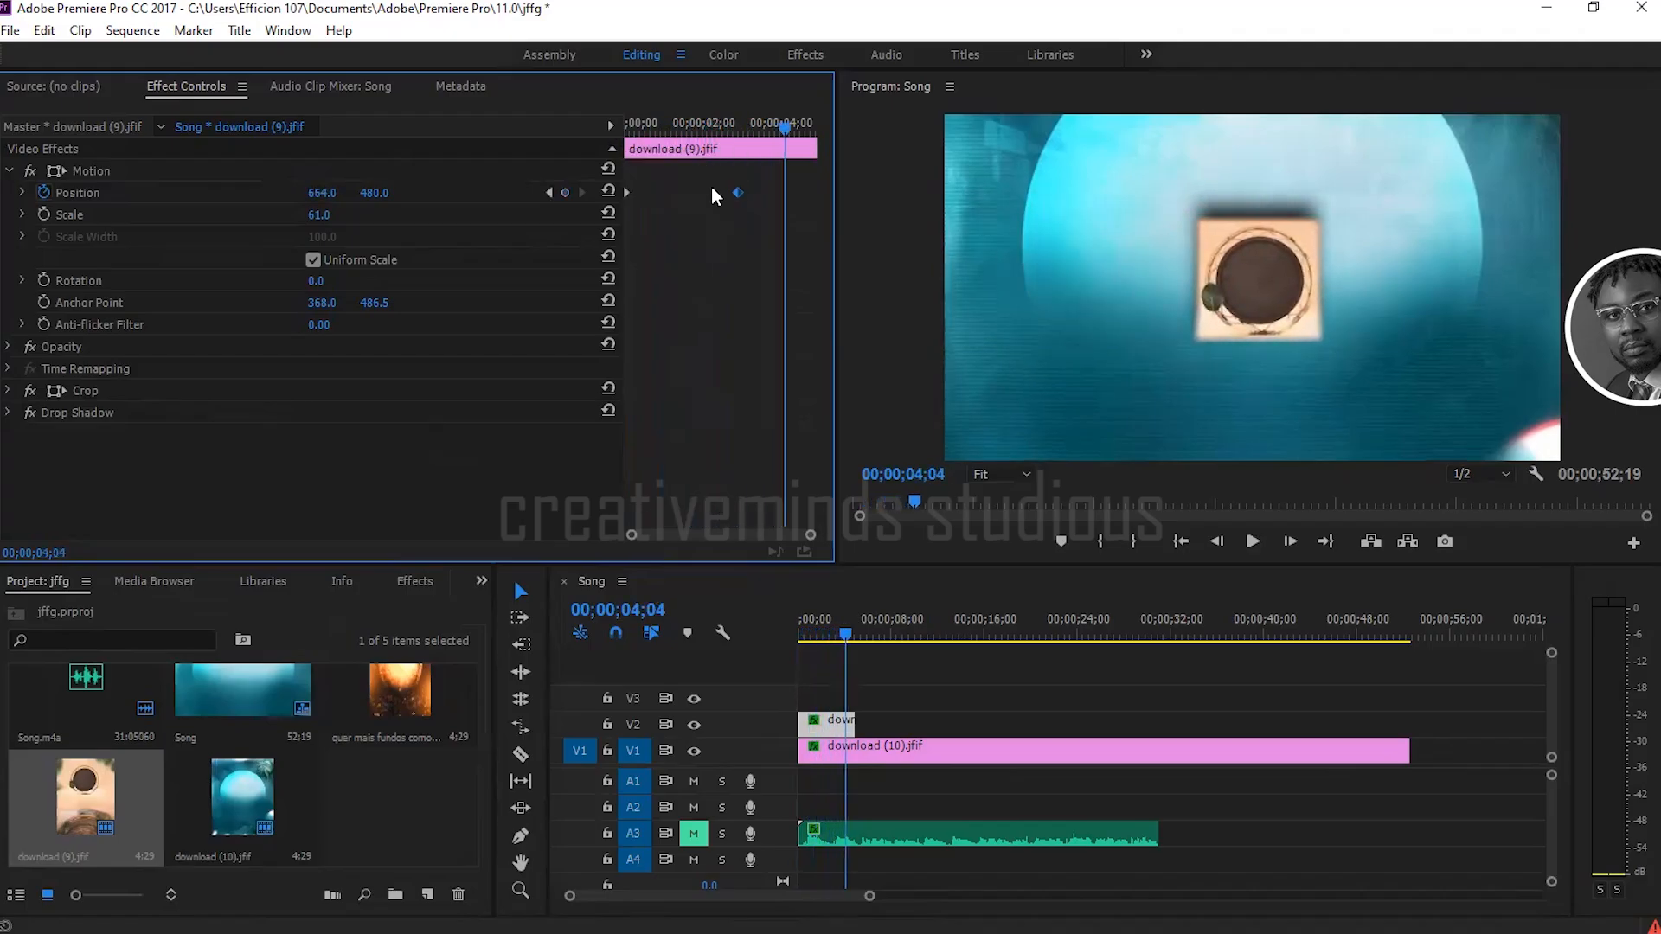
# Step: Move the second Position keyframe almost to the clip's end and play the animation from the start
pyautogui.moveTo(739, 190); pyautogui.dragTo(808, 194)
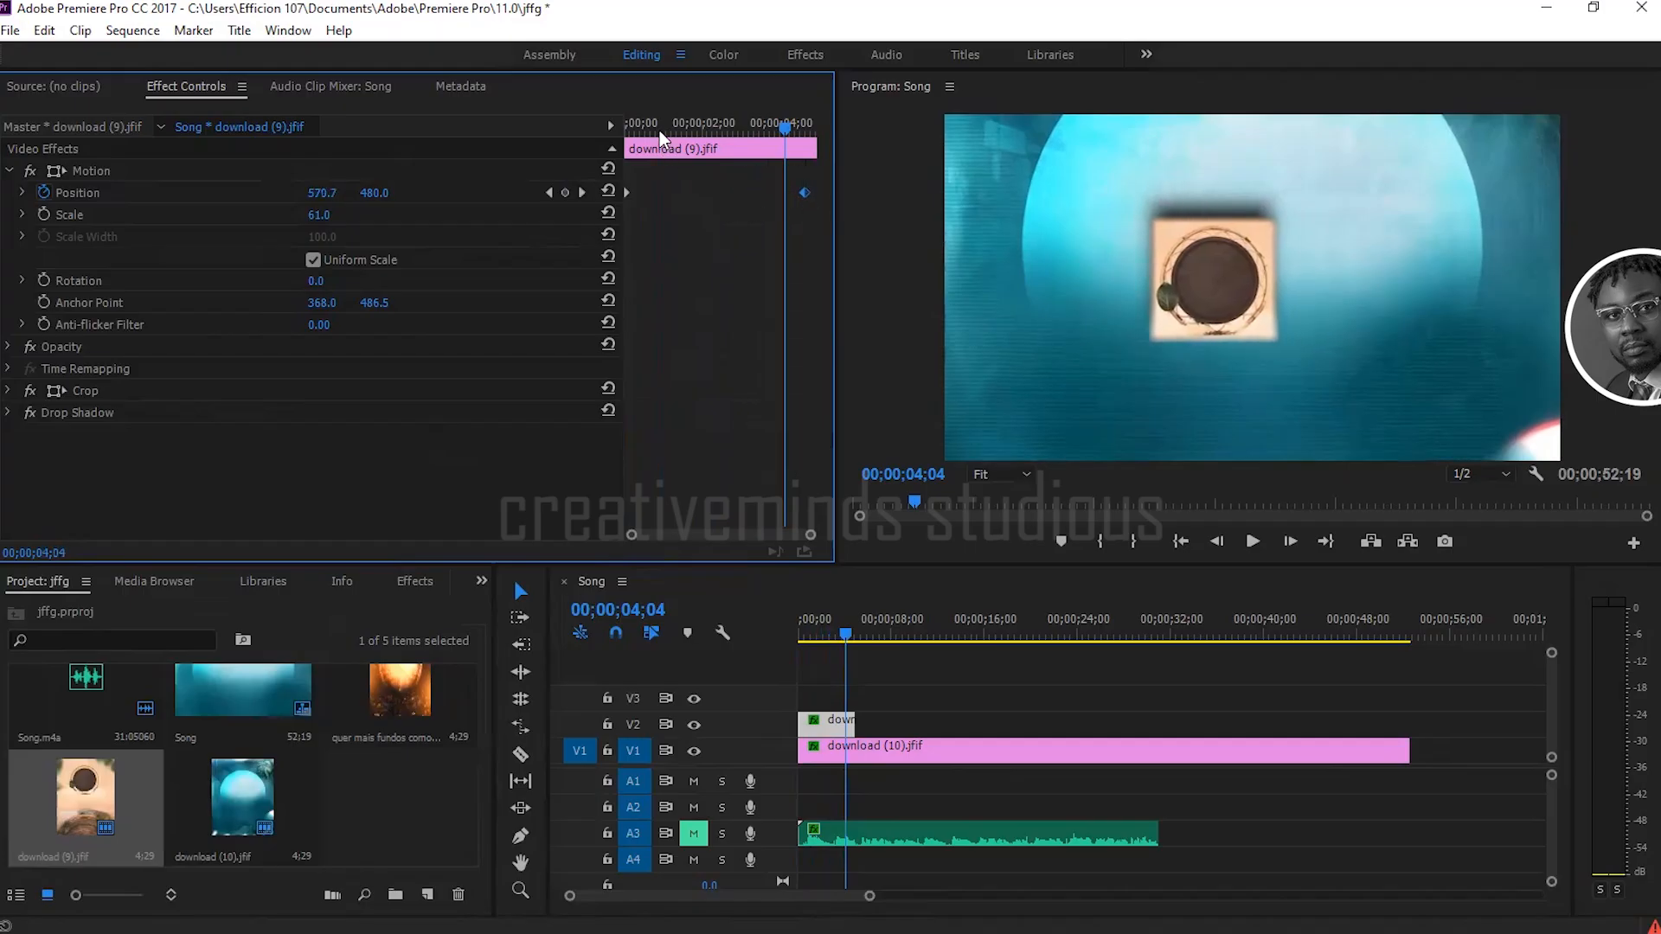
pyautogui.moveTo(649, 127); pyautogui.dragTo(614, 128)
pyautogui.press('space')
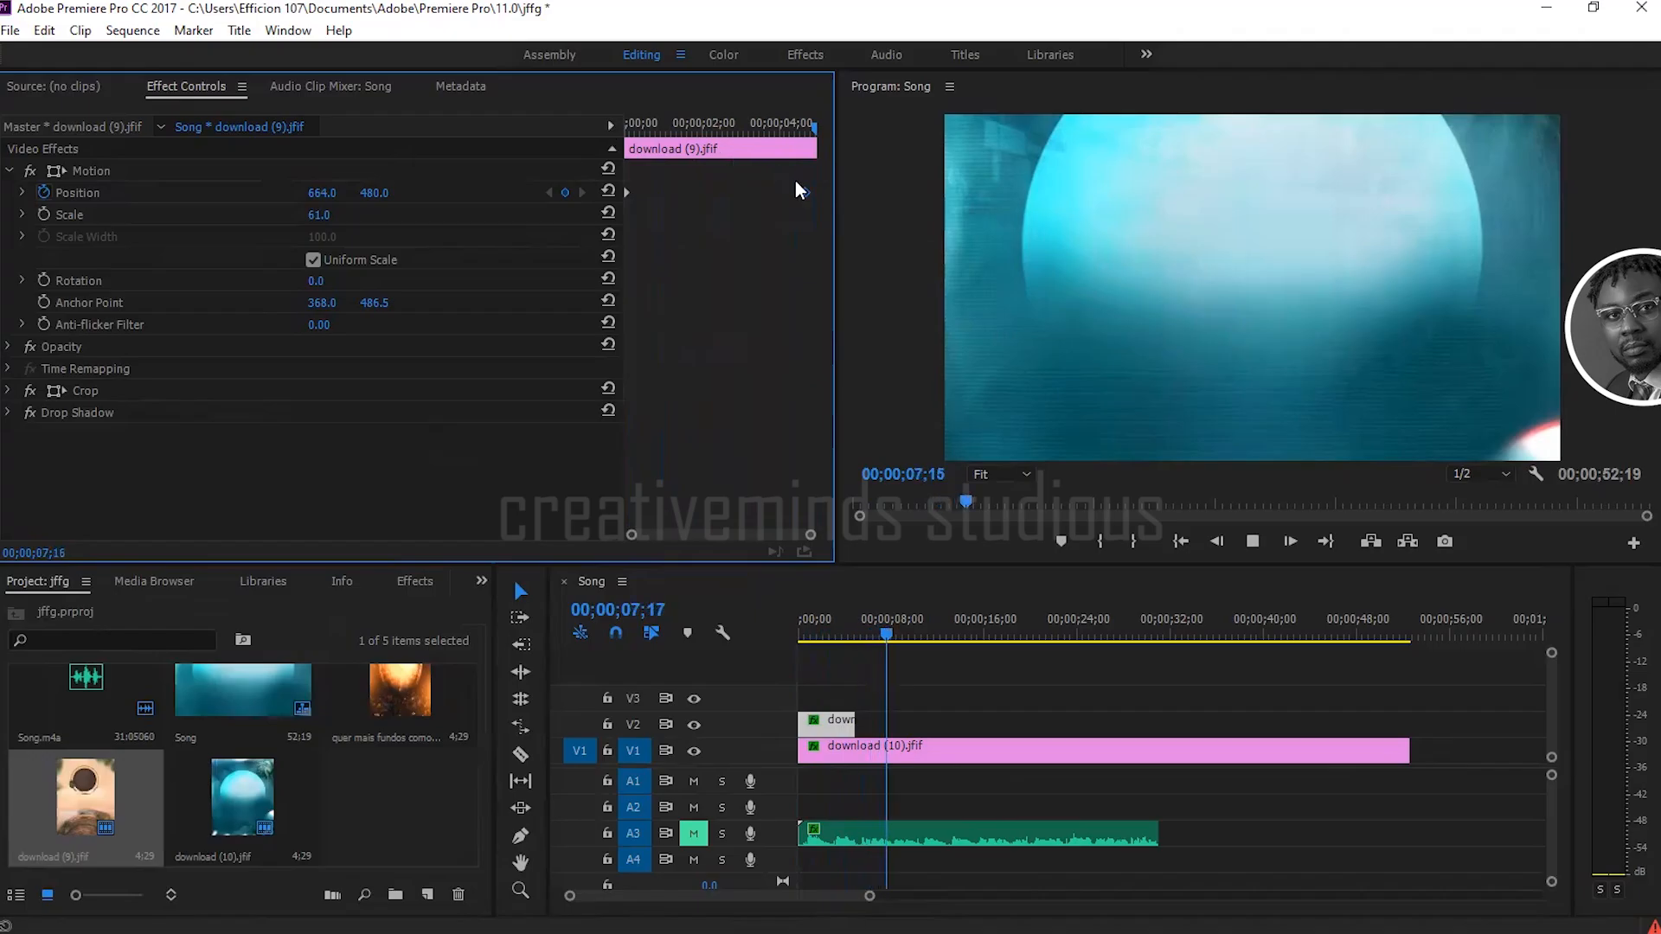
# Step: Move the second Position keyframe back to 00;00;01;13 and replay the animation from the beginning
pyautogui.moveTo(802, 192); pyautogui.dragTo(679, 189)
pyautogui.moveTo(636, 129); pyautogui.dragTo(614, 133)
pyautogui.press('space')
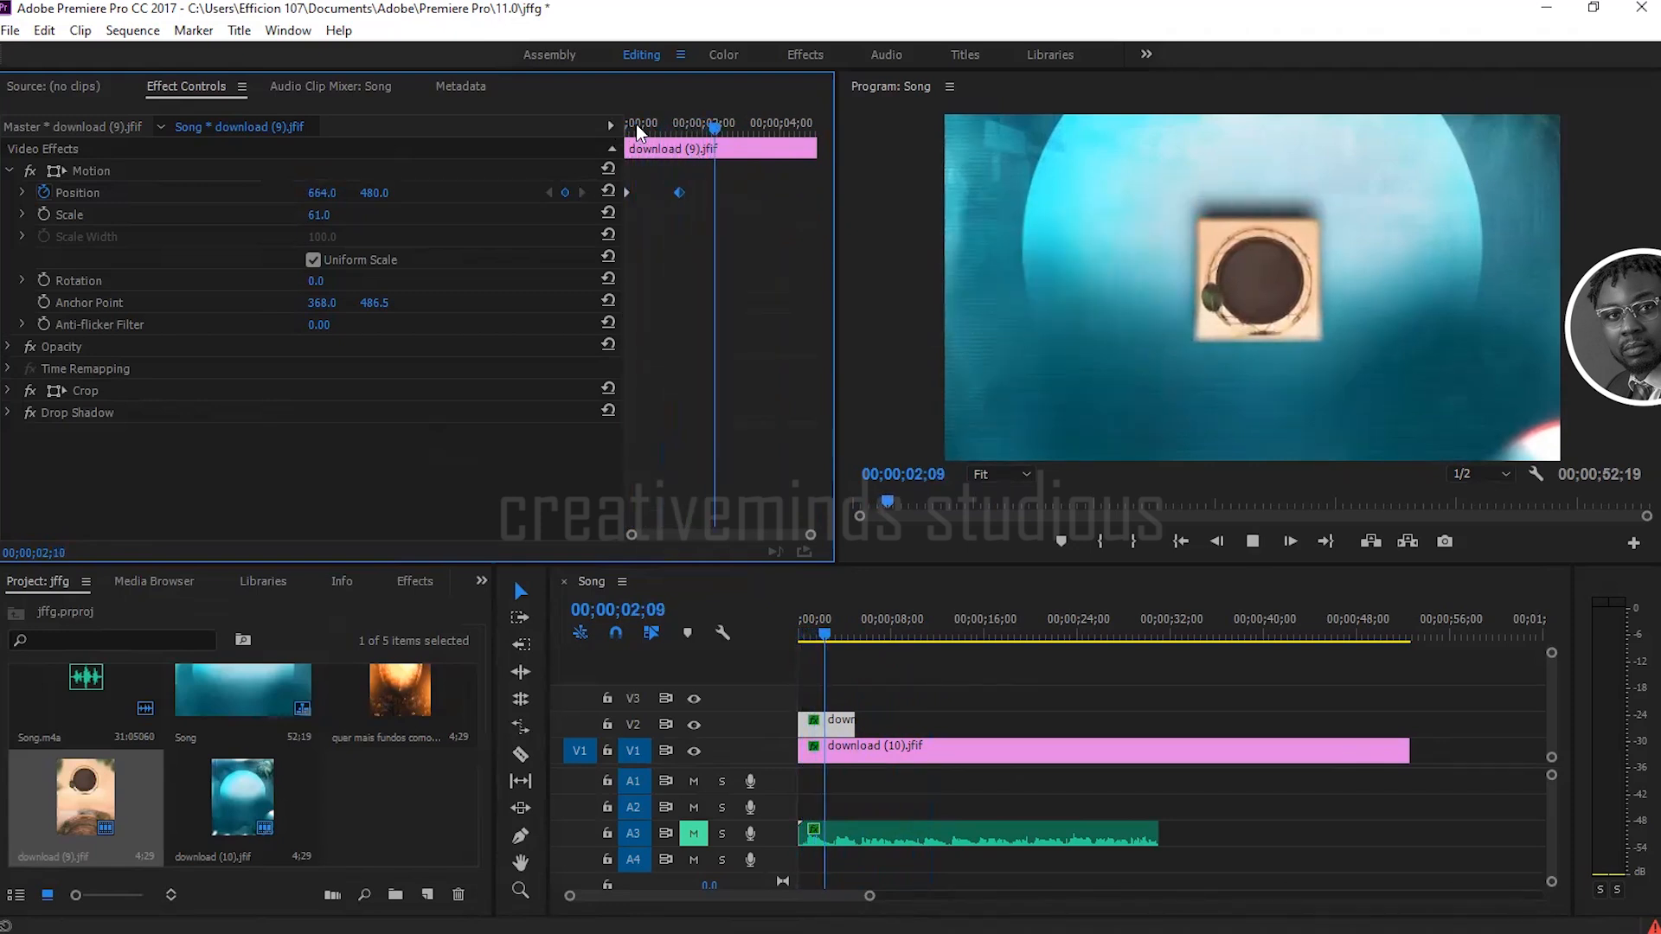
pyautogui.moveTo(638, 127); pyautogui.dragTo(610, 129)
pyautogui.press('space')
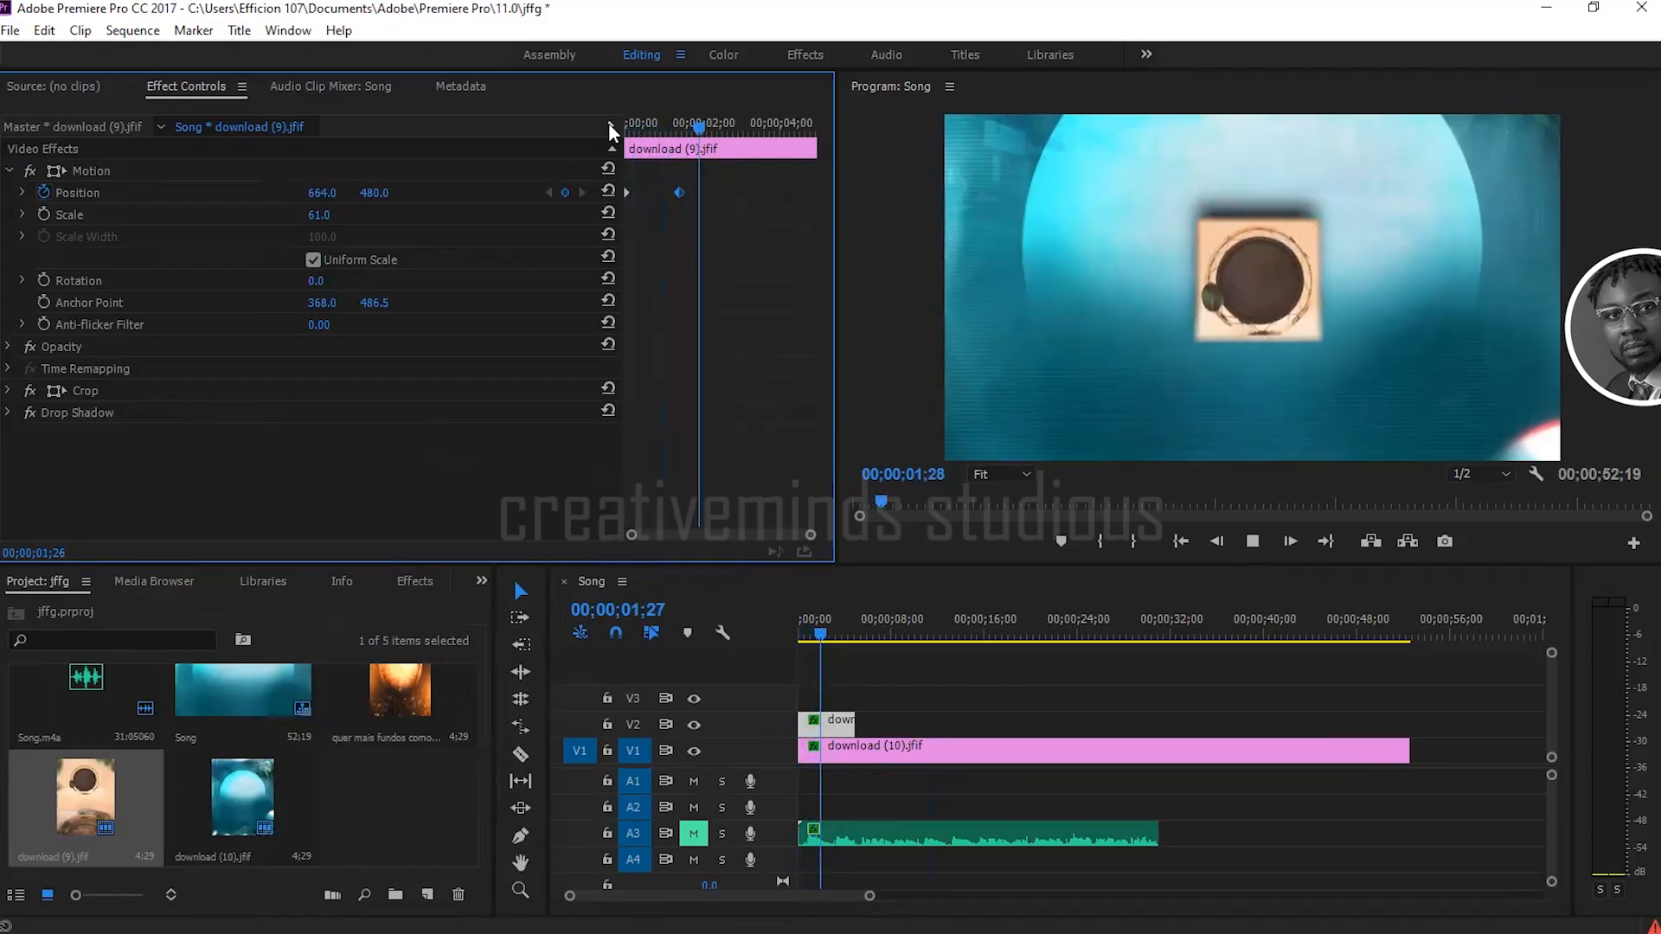
pyautogui.click(629, 130)
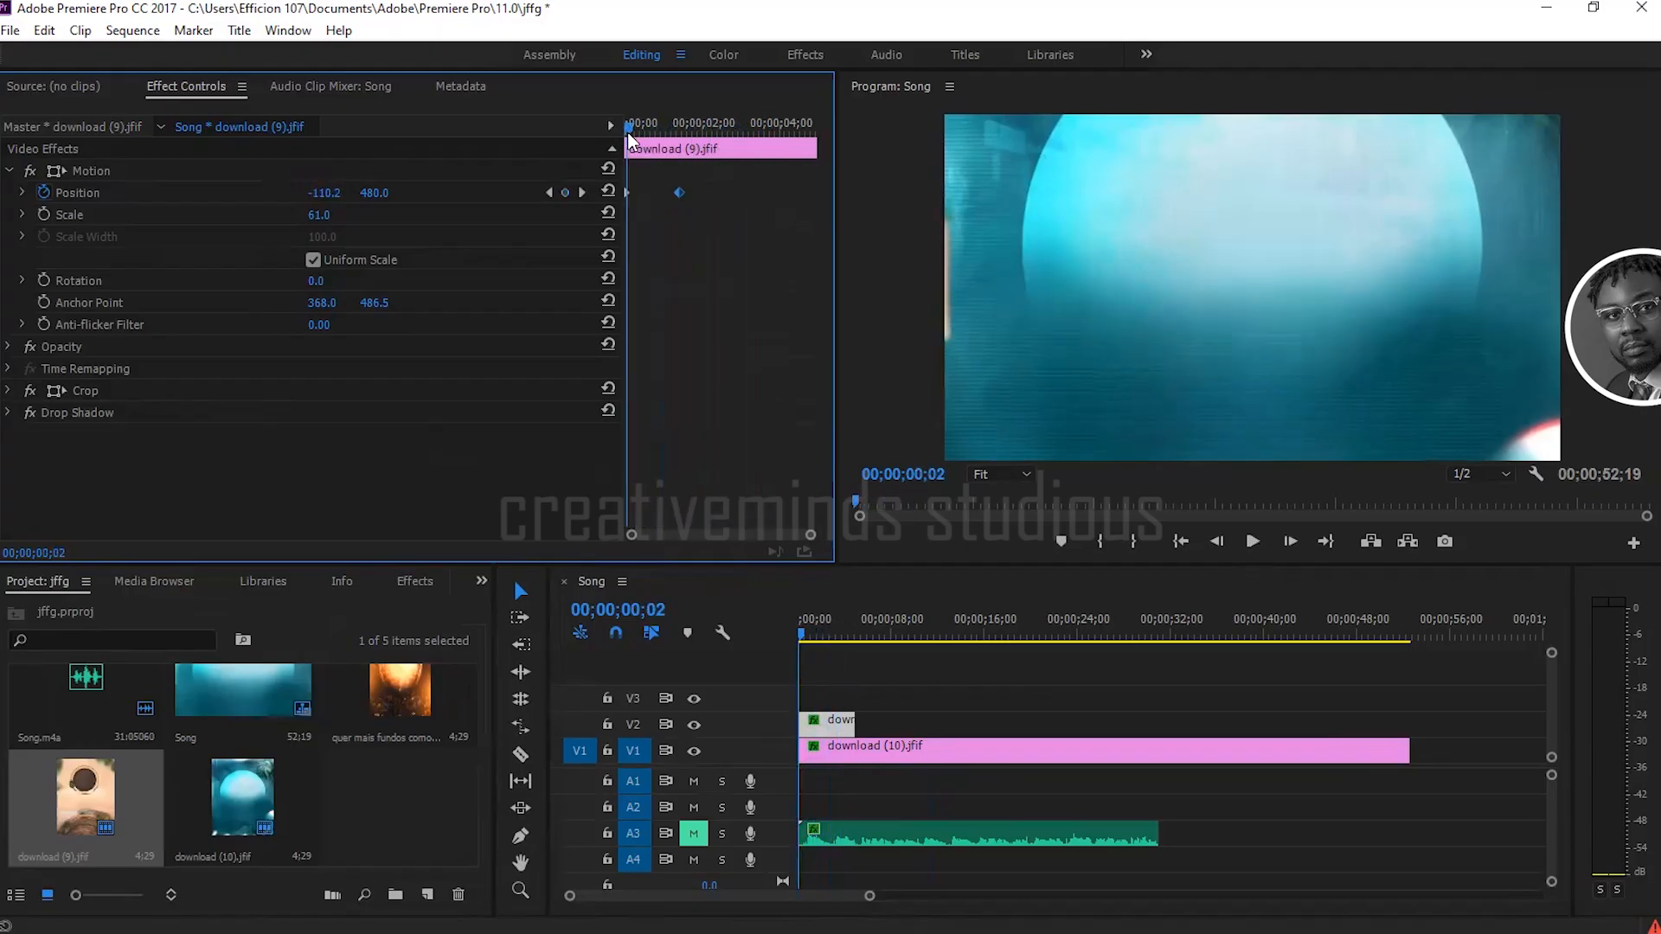
pyautogui.press('space')
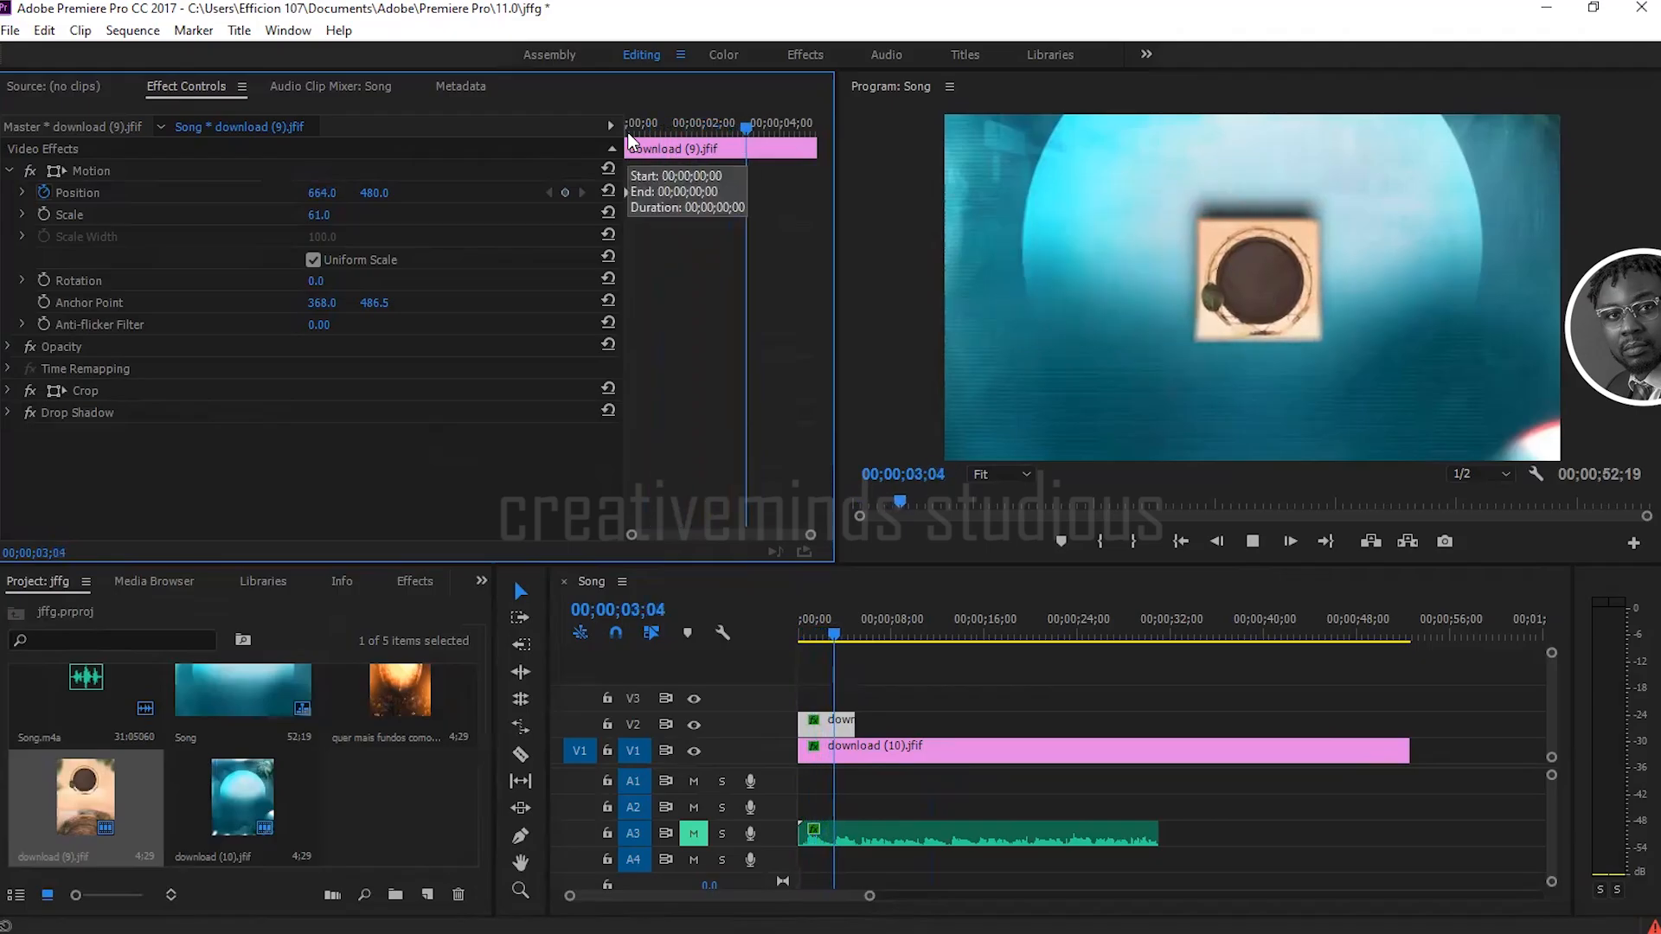
# Step: Place the playhead on the second Position keyframe at 00;00;01;13 and keep the V2 clip selected
pyautogui.click(629, 128)
pyautogui.click(682, 126)
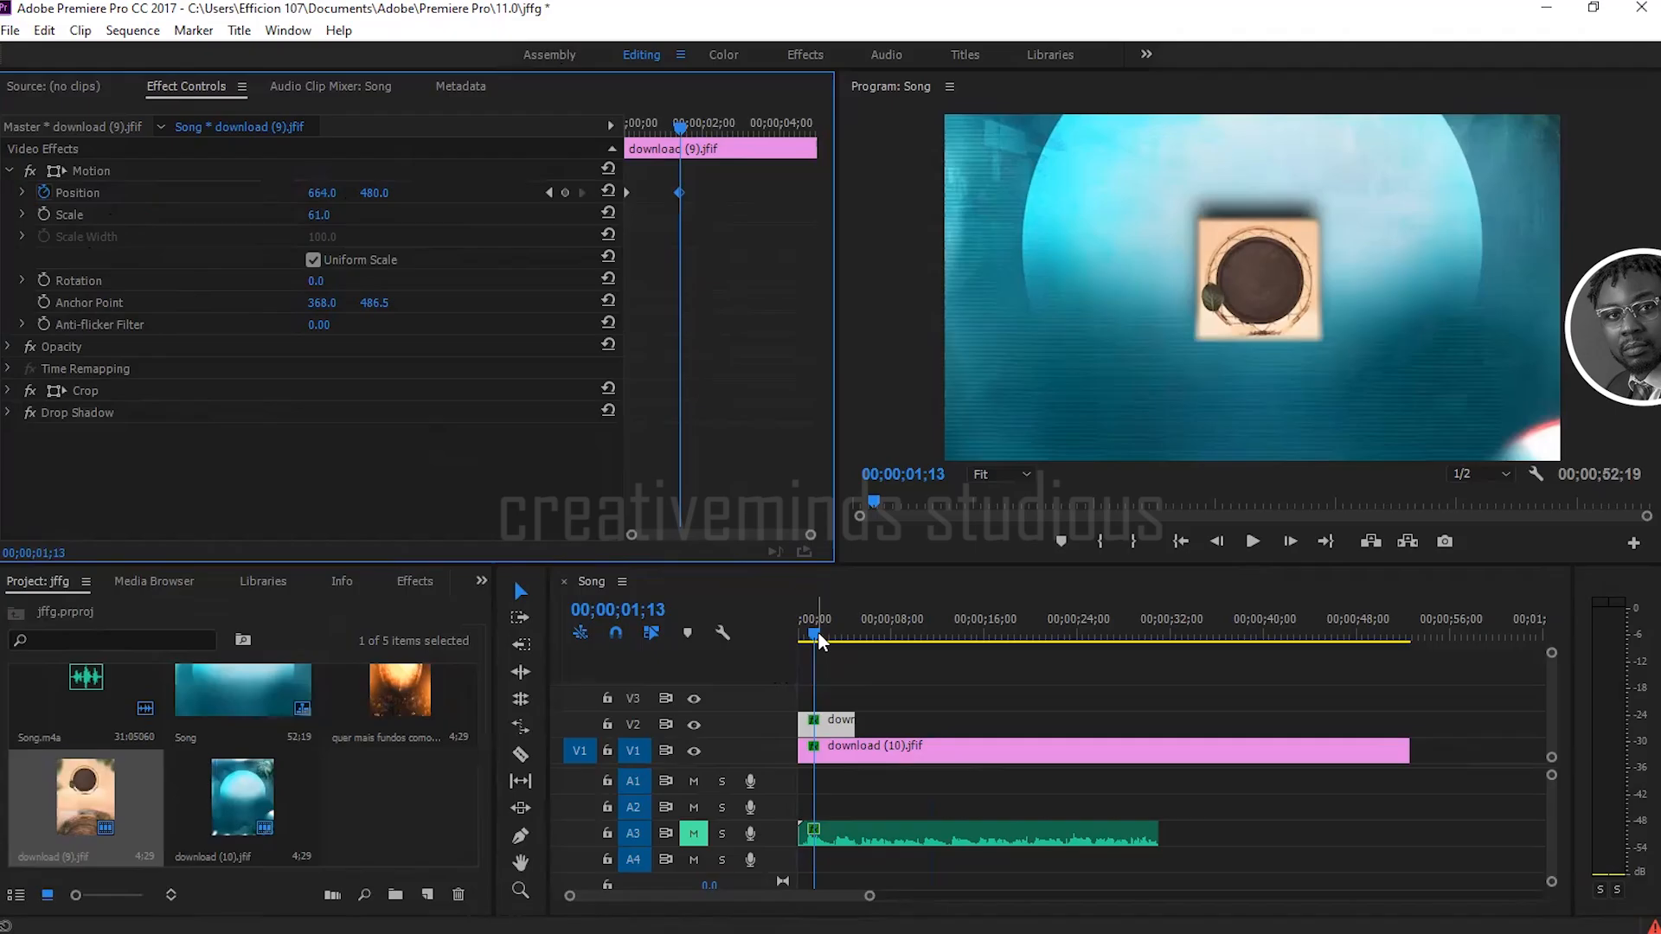
pyautogui.click(839, 727)
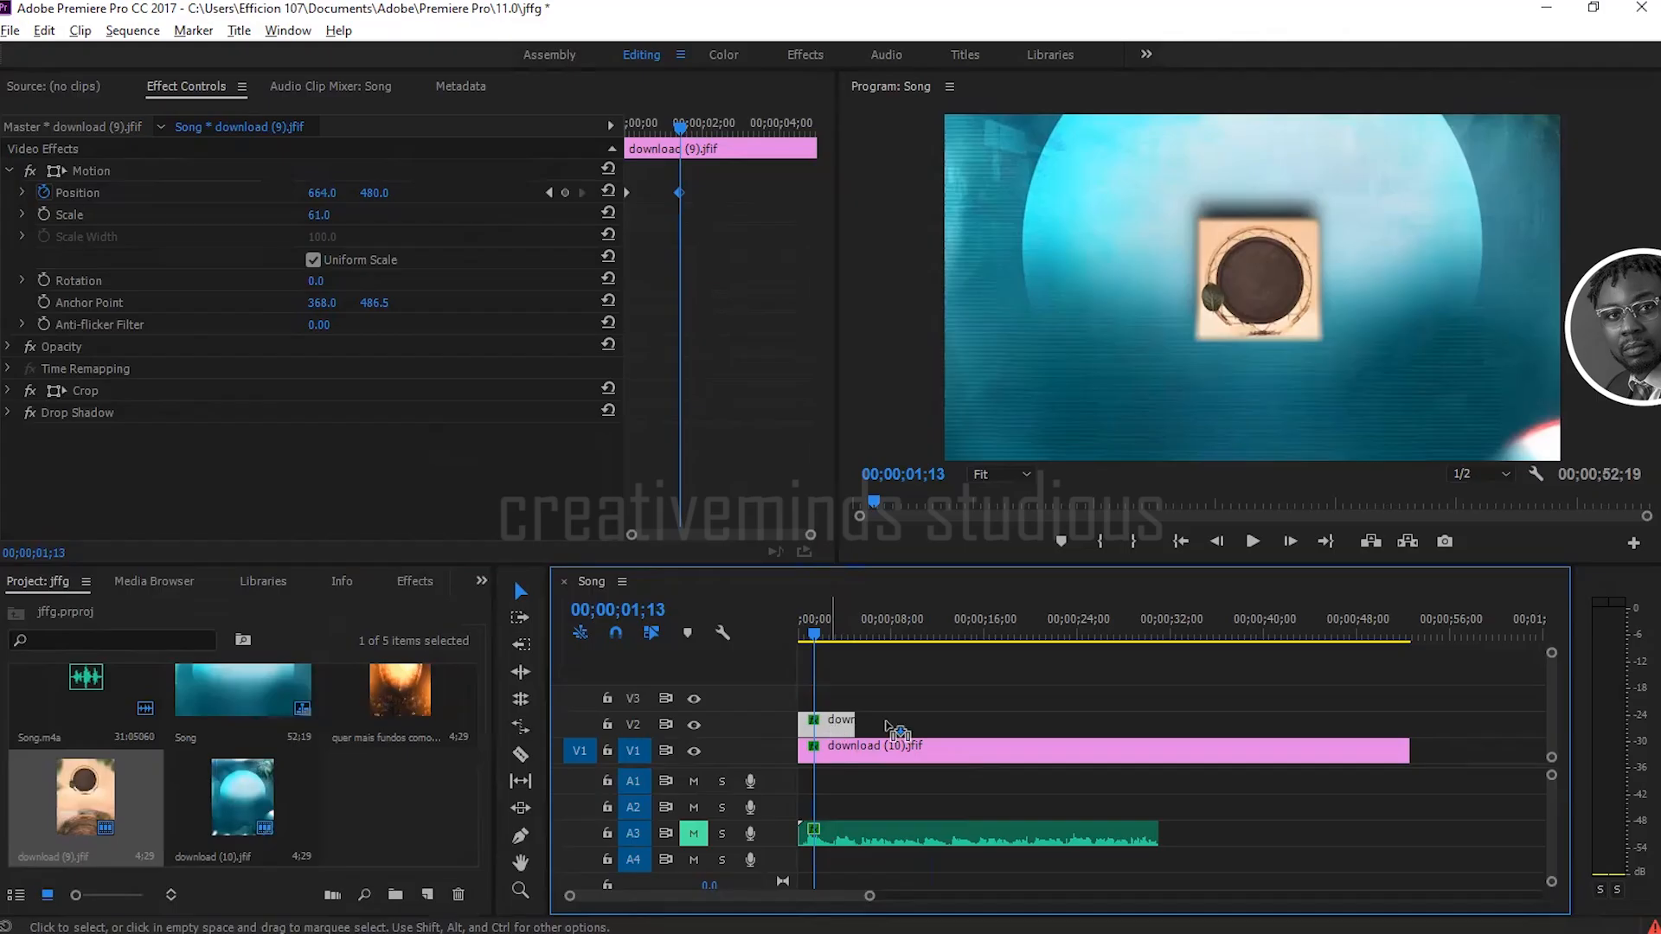
# Step: Duplicate the animated V2 clip end to end, copying one, two and four clips at a time to make a row of eight
pyautogui.moveTo(899, 731); pyautogui.dragTo(895, 731)
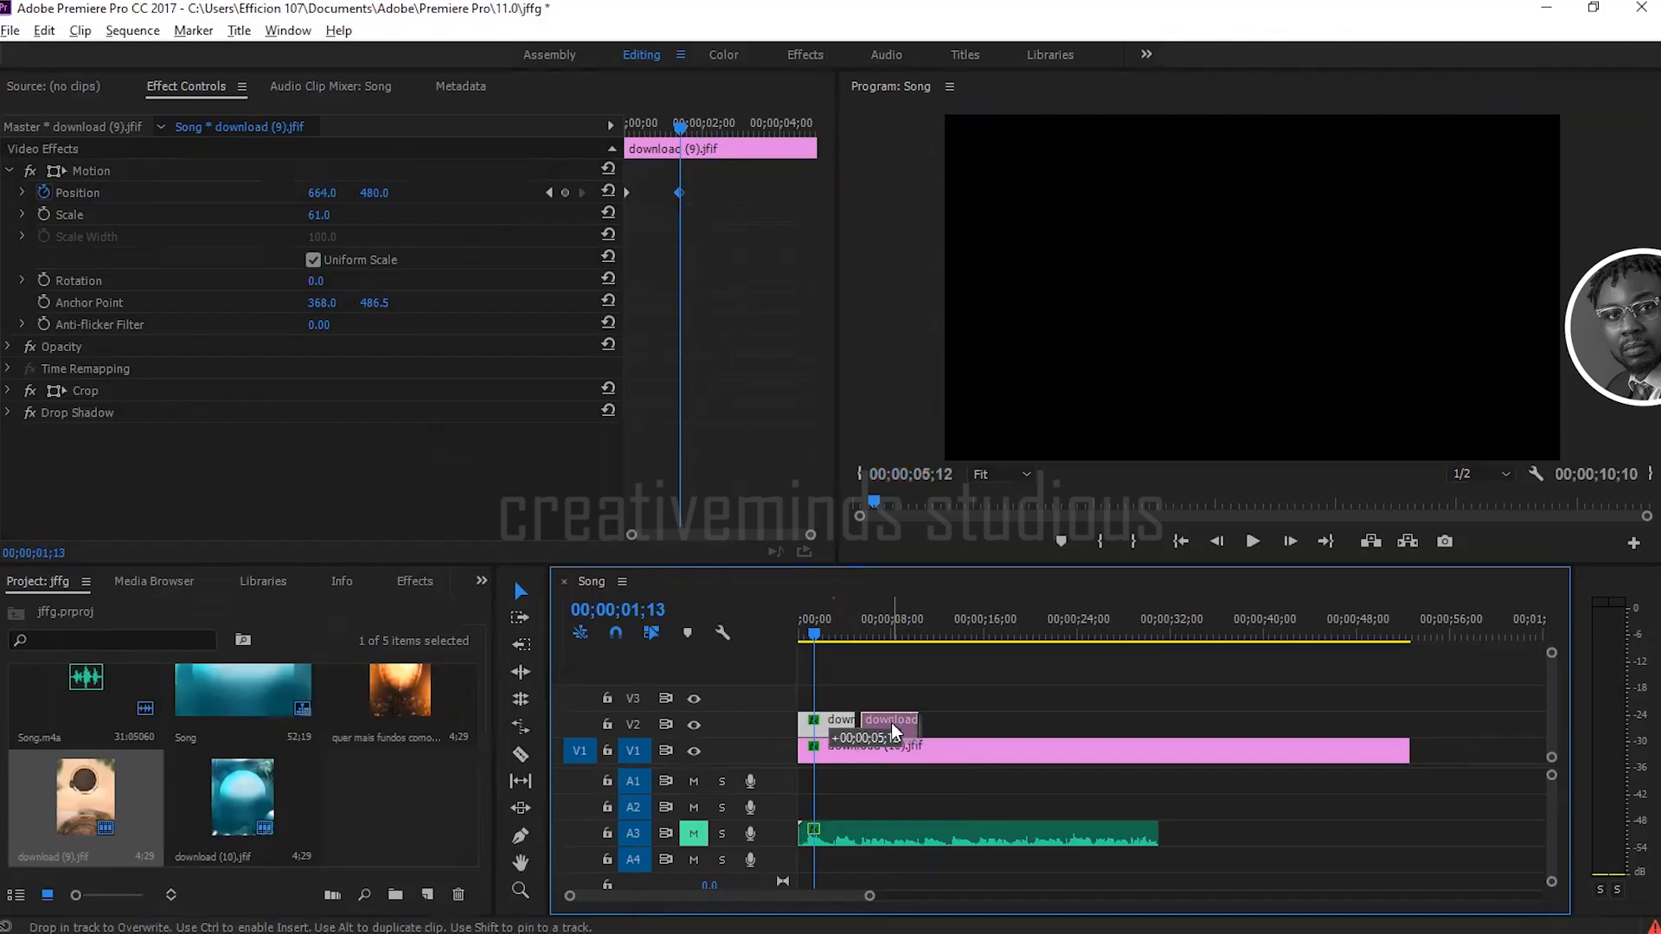
pyautogui.click(891, 724)
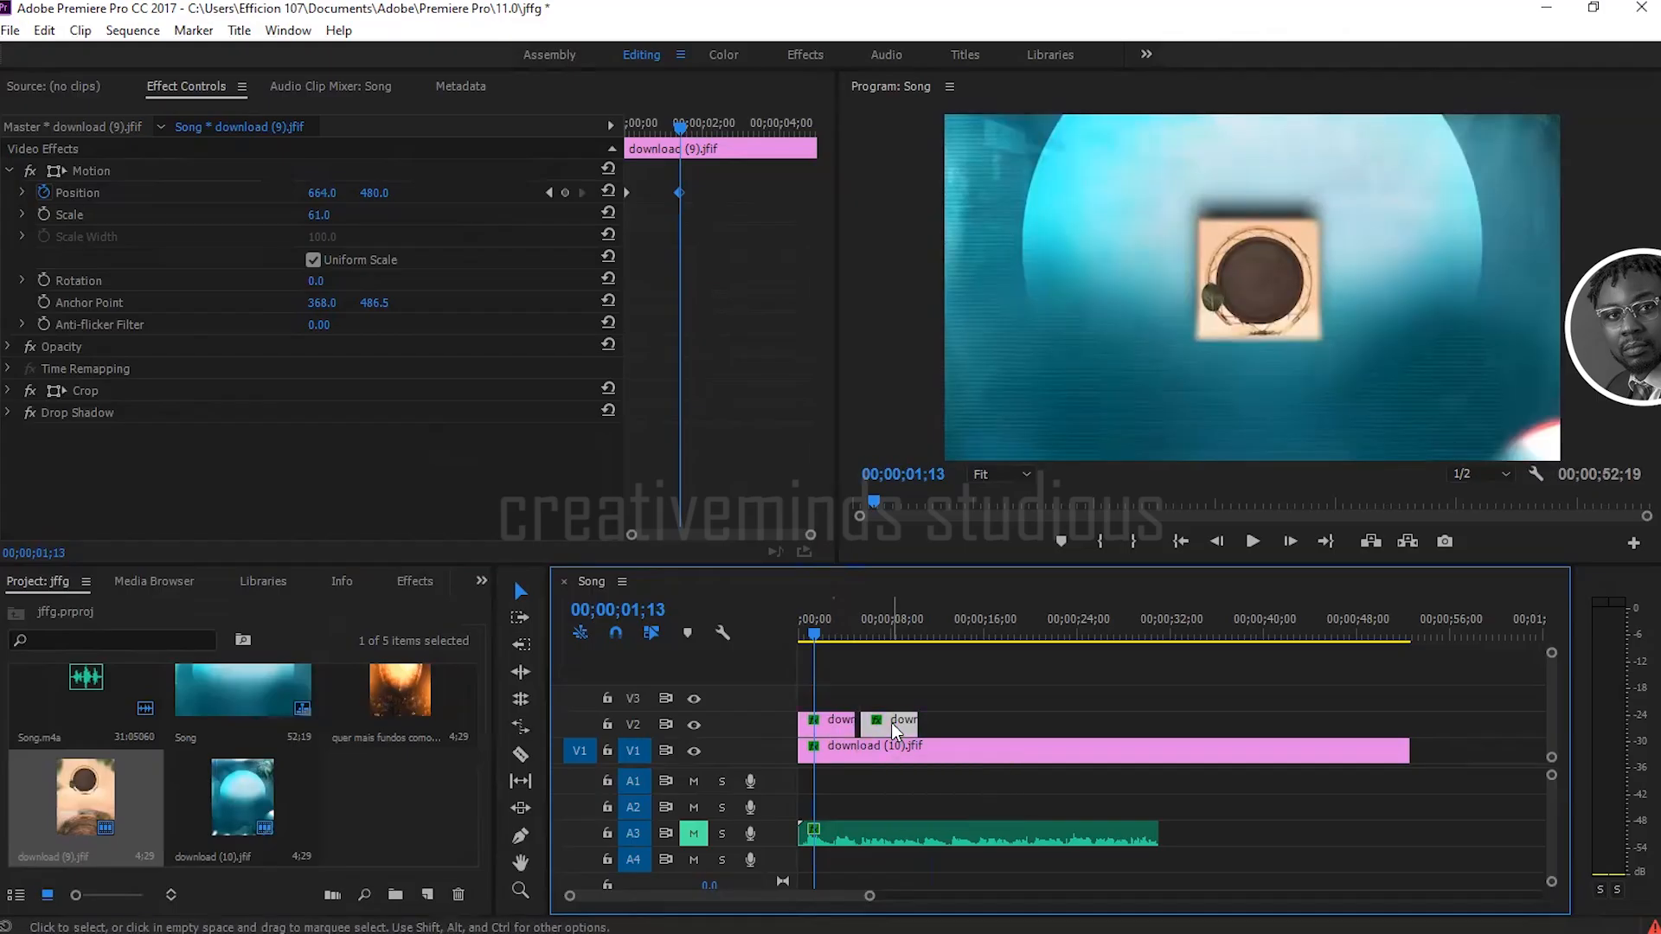
pyautogui.moveTo(888, 725); pyautogui.dragTo(801, 735)
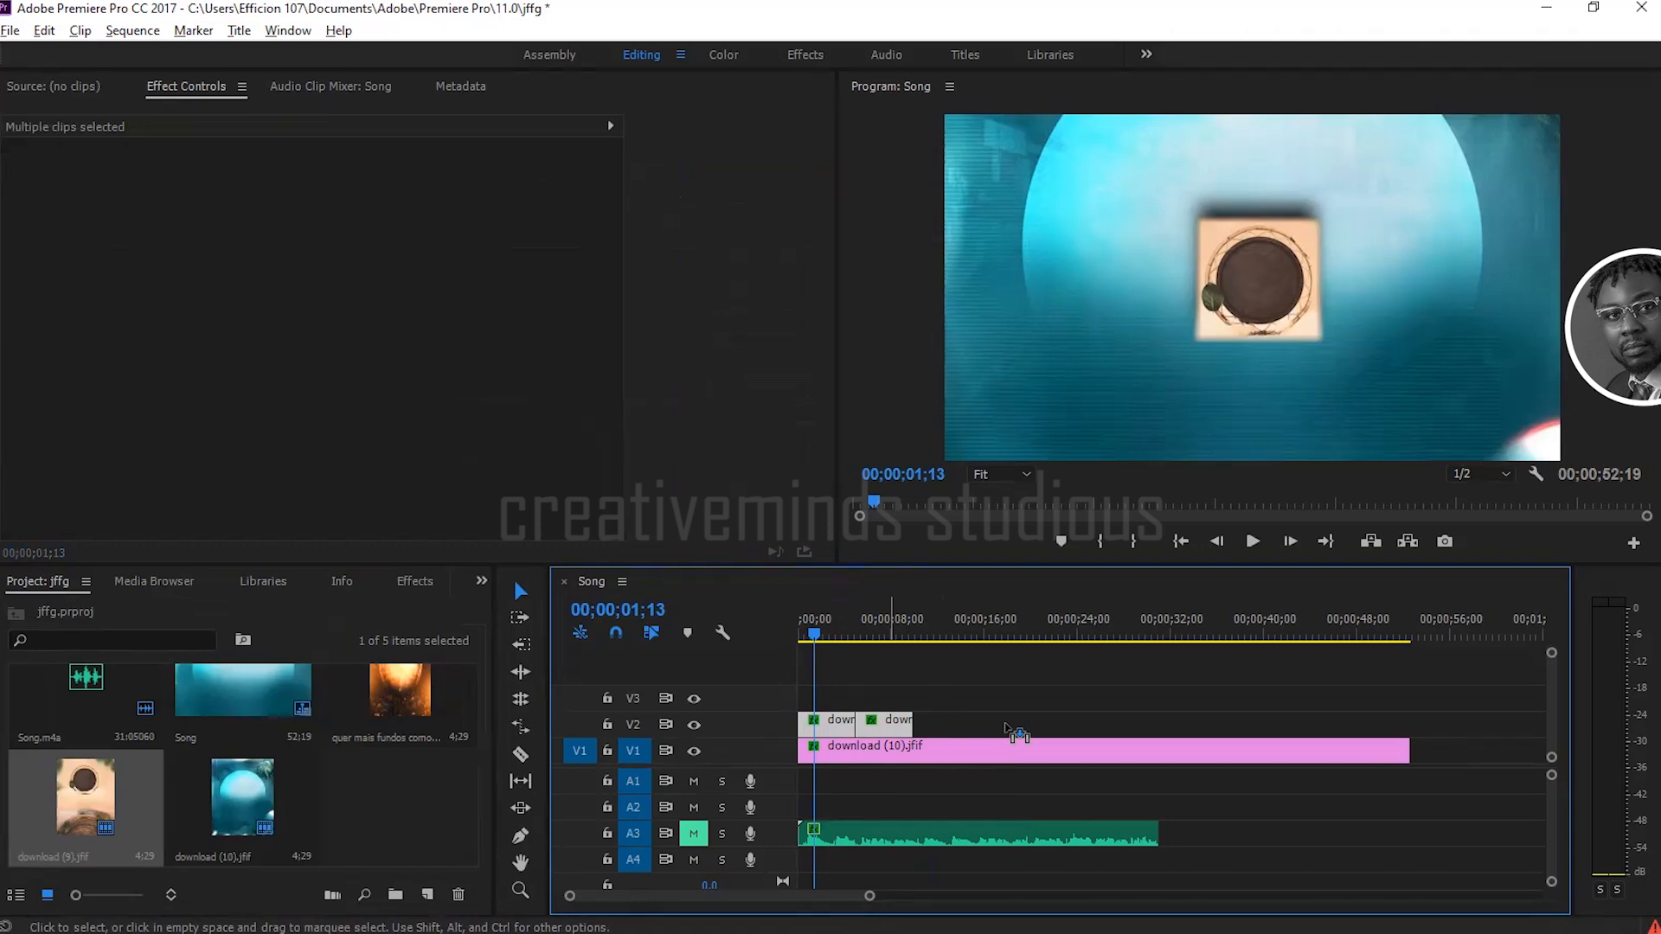
pyautogui.moveTo(1006, 725); pyautogui.dragTo(1002, 725)
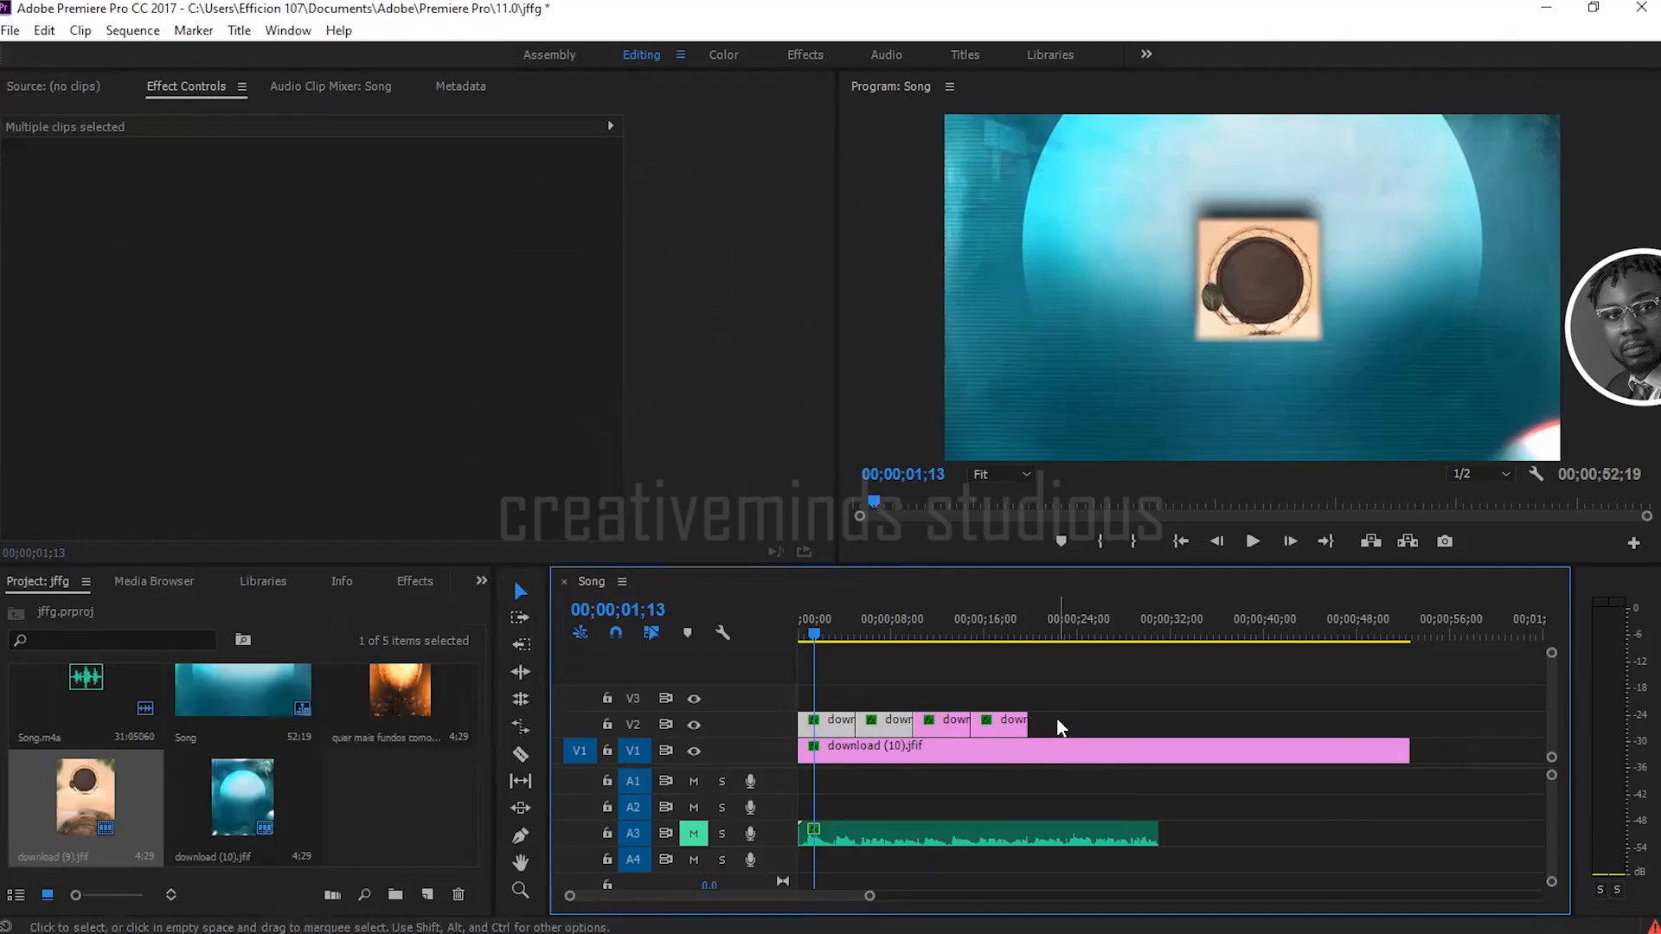
pyautogui.moveTo(1057, 720); pyautogui.dragTo(832, 725)
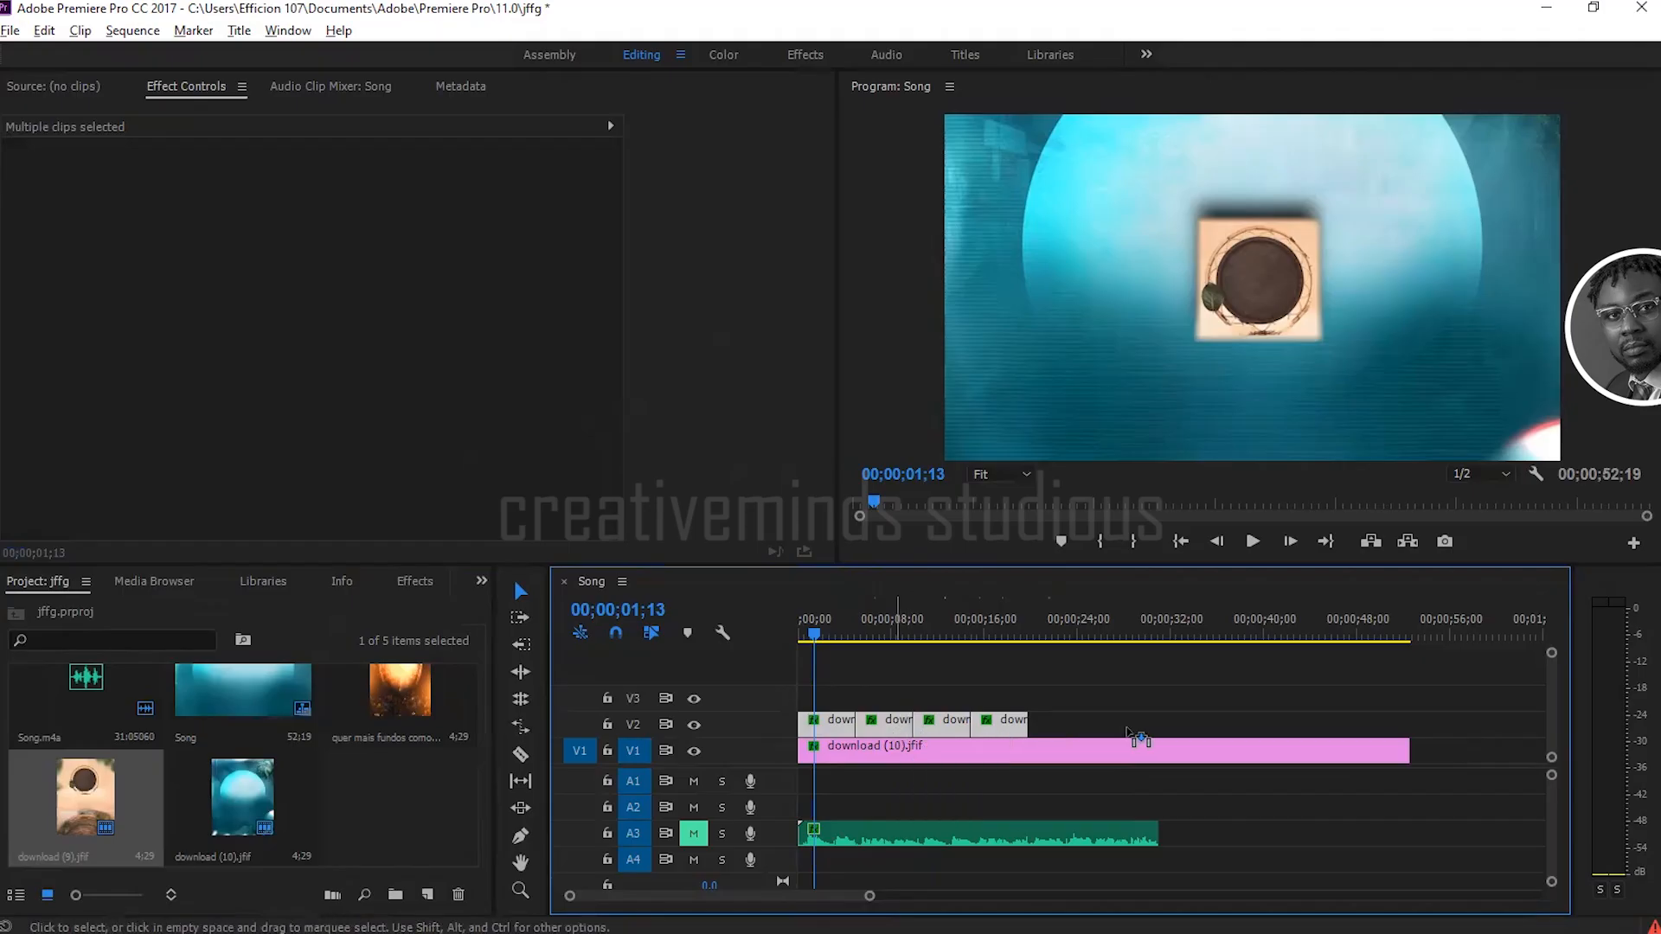
pyautogui.moveTo(1127, 737); pyautogui.dragTo(1124, 730)
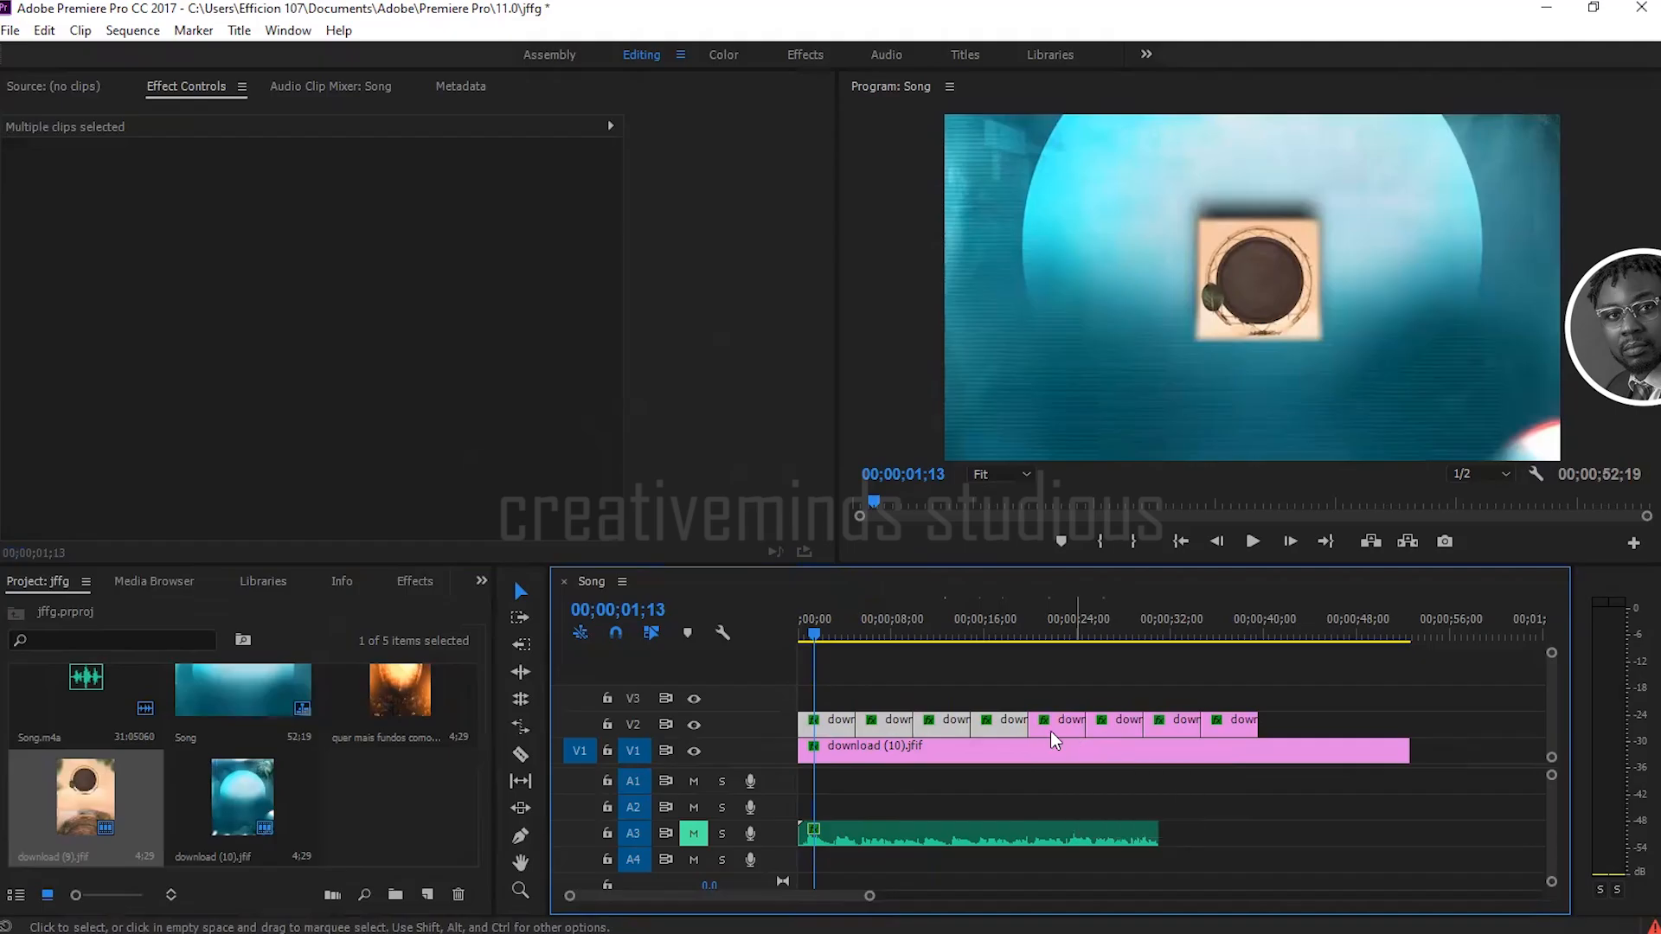
# Step: Play the sequence from the start through the repeated V2 clips, replay it from 00;00;08;14, and return the playhead to 00;00;08;22
pyautogui.moveTo(816, 635); pyautogui.dragTo(797, 634)
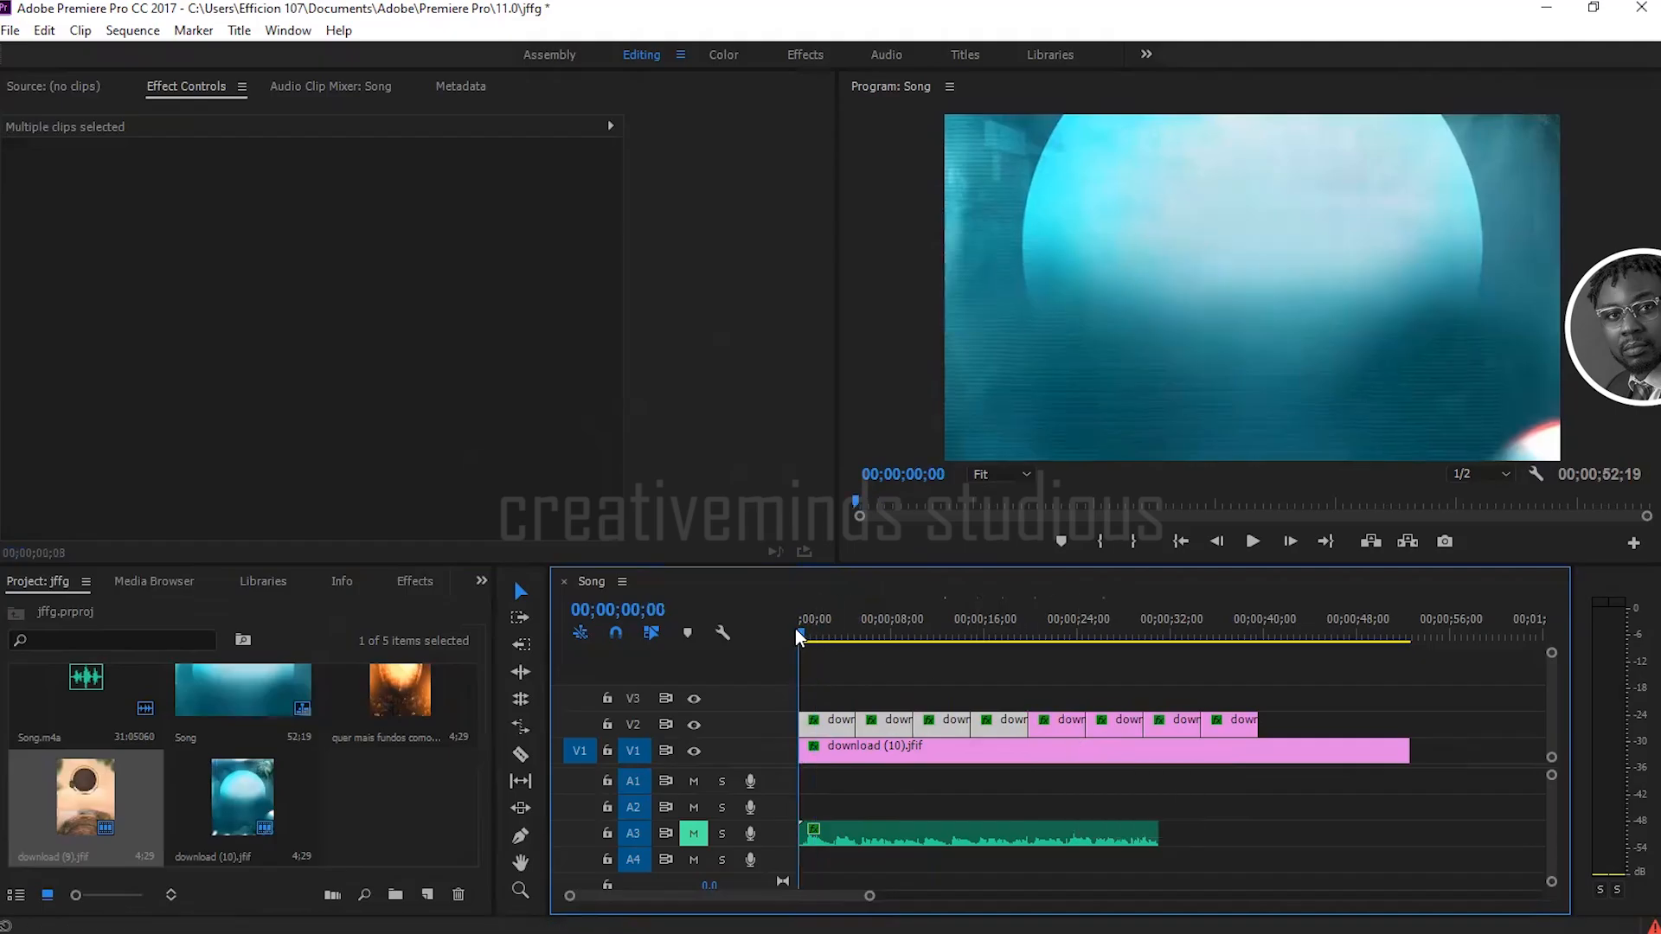
pyautogui.press('space')
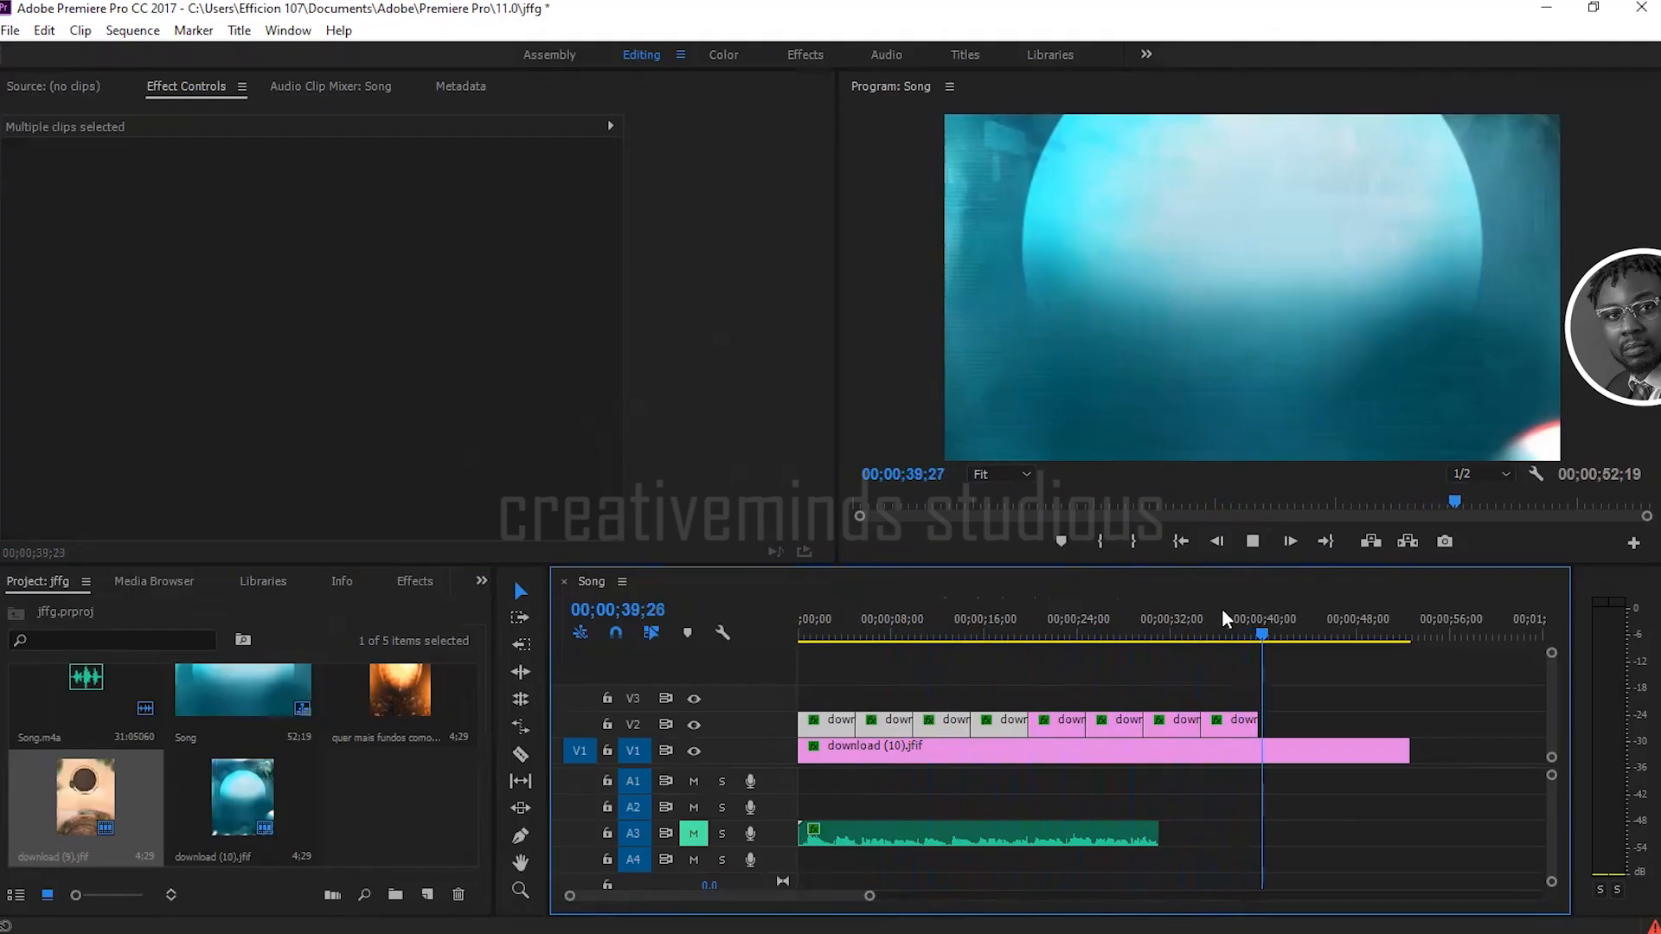
pyautogui.click(900, 634)
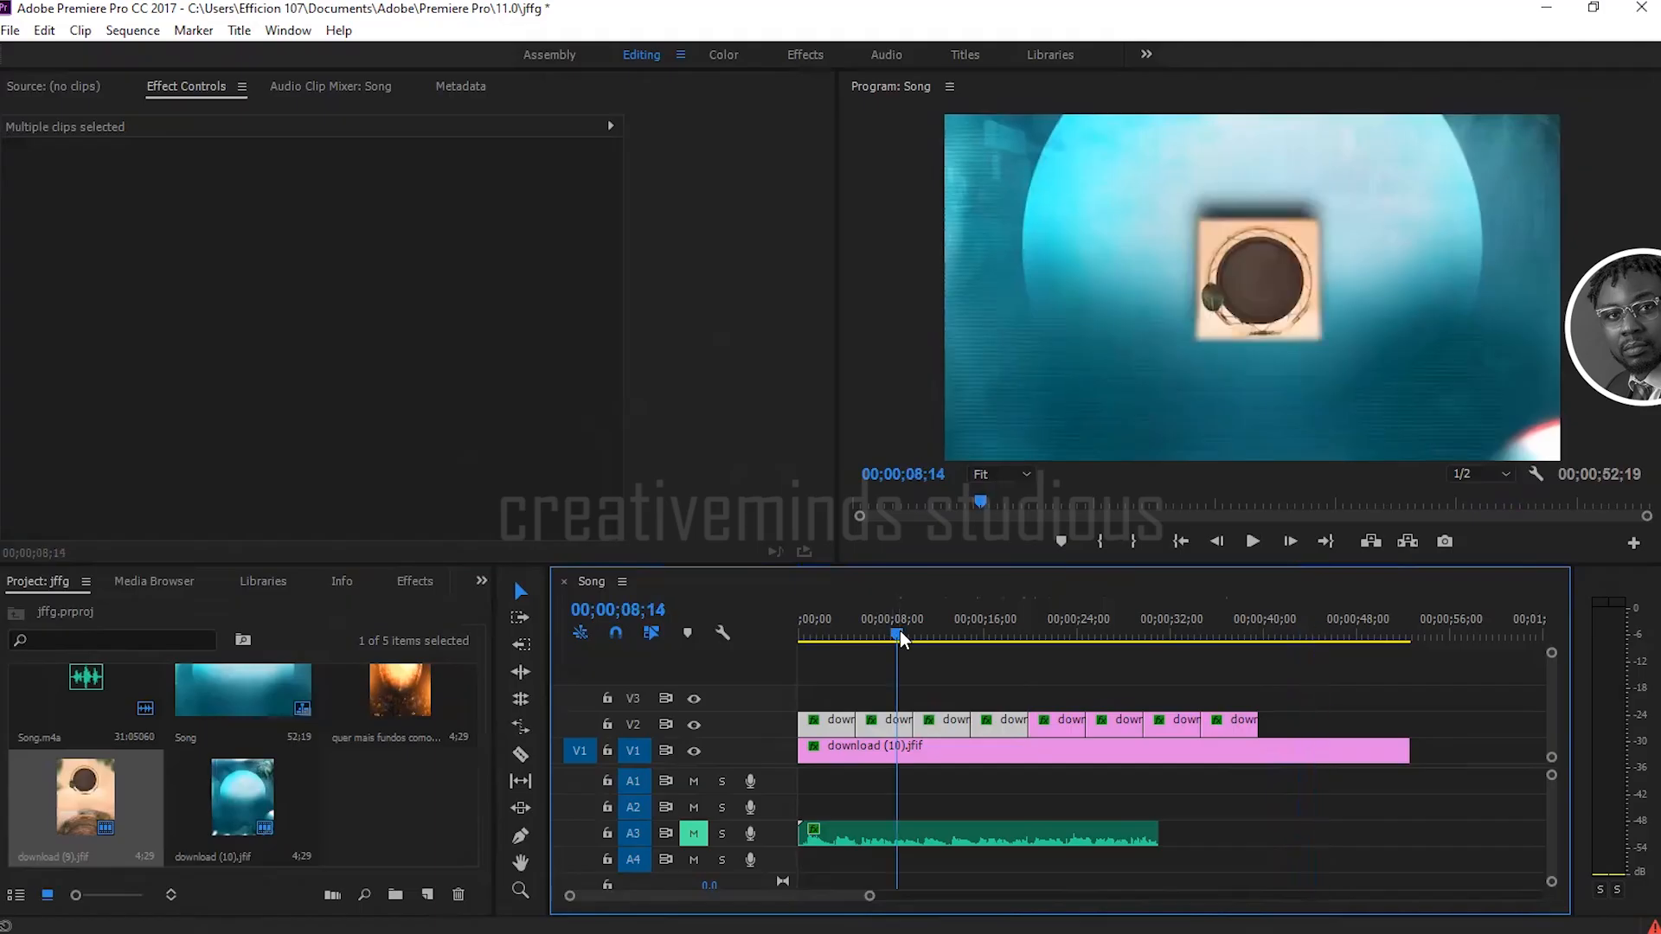
pyautogui.press('space')
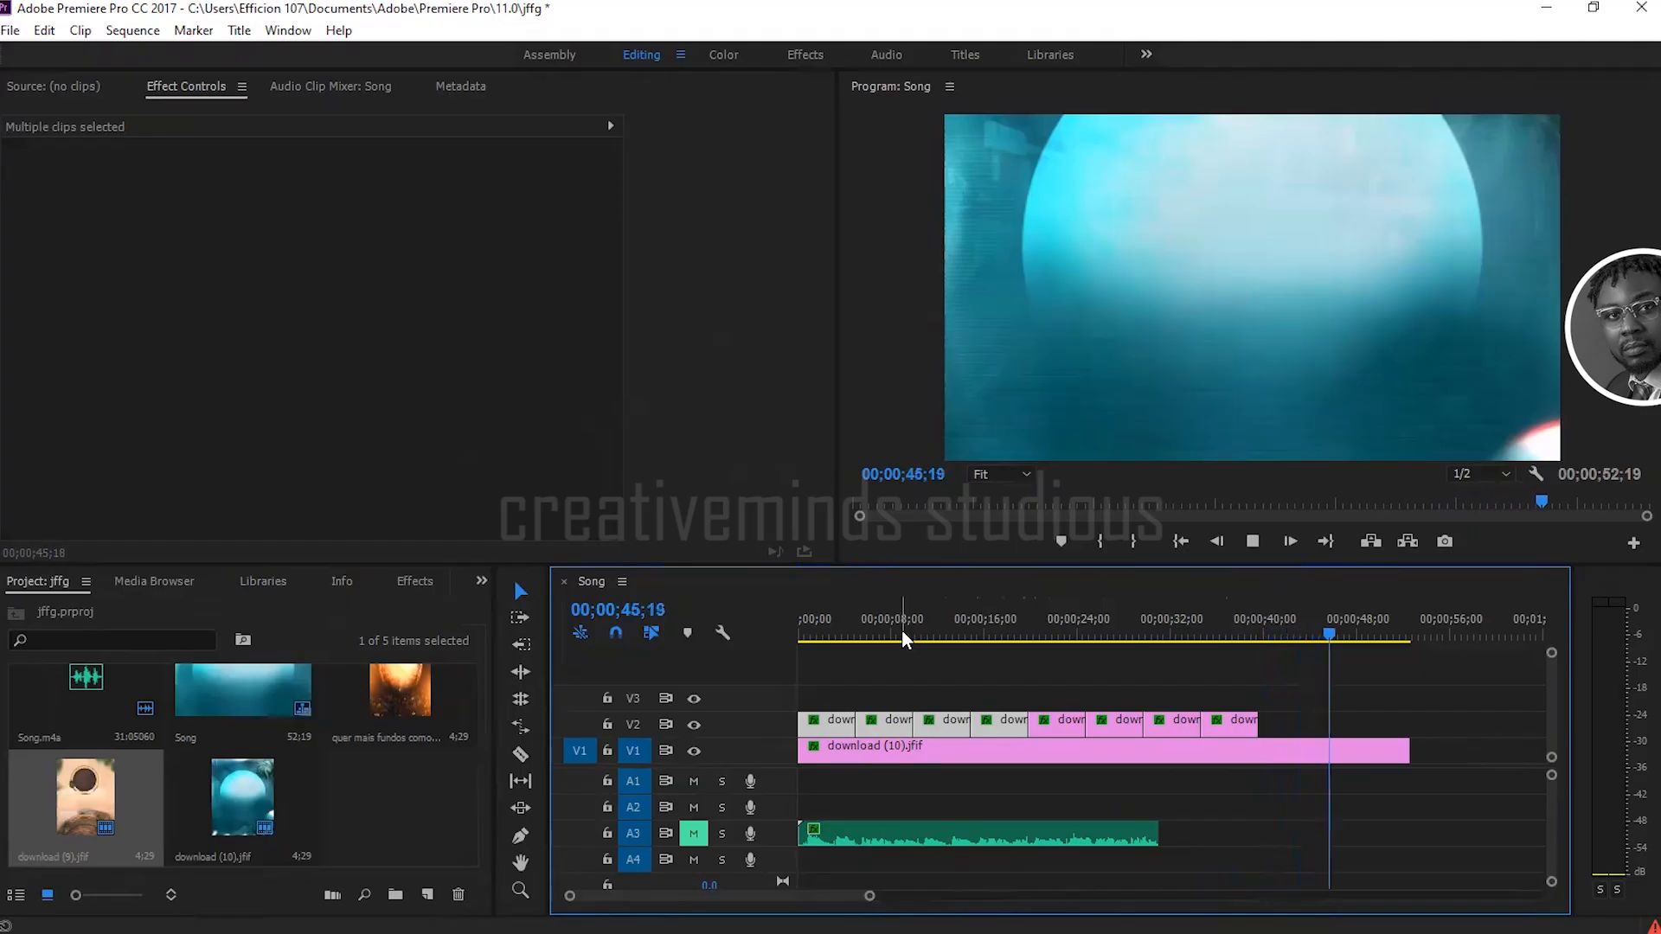
pyautogui.click(901, 632)
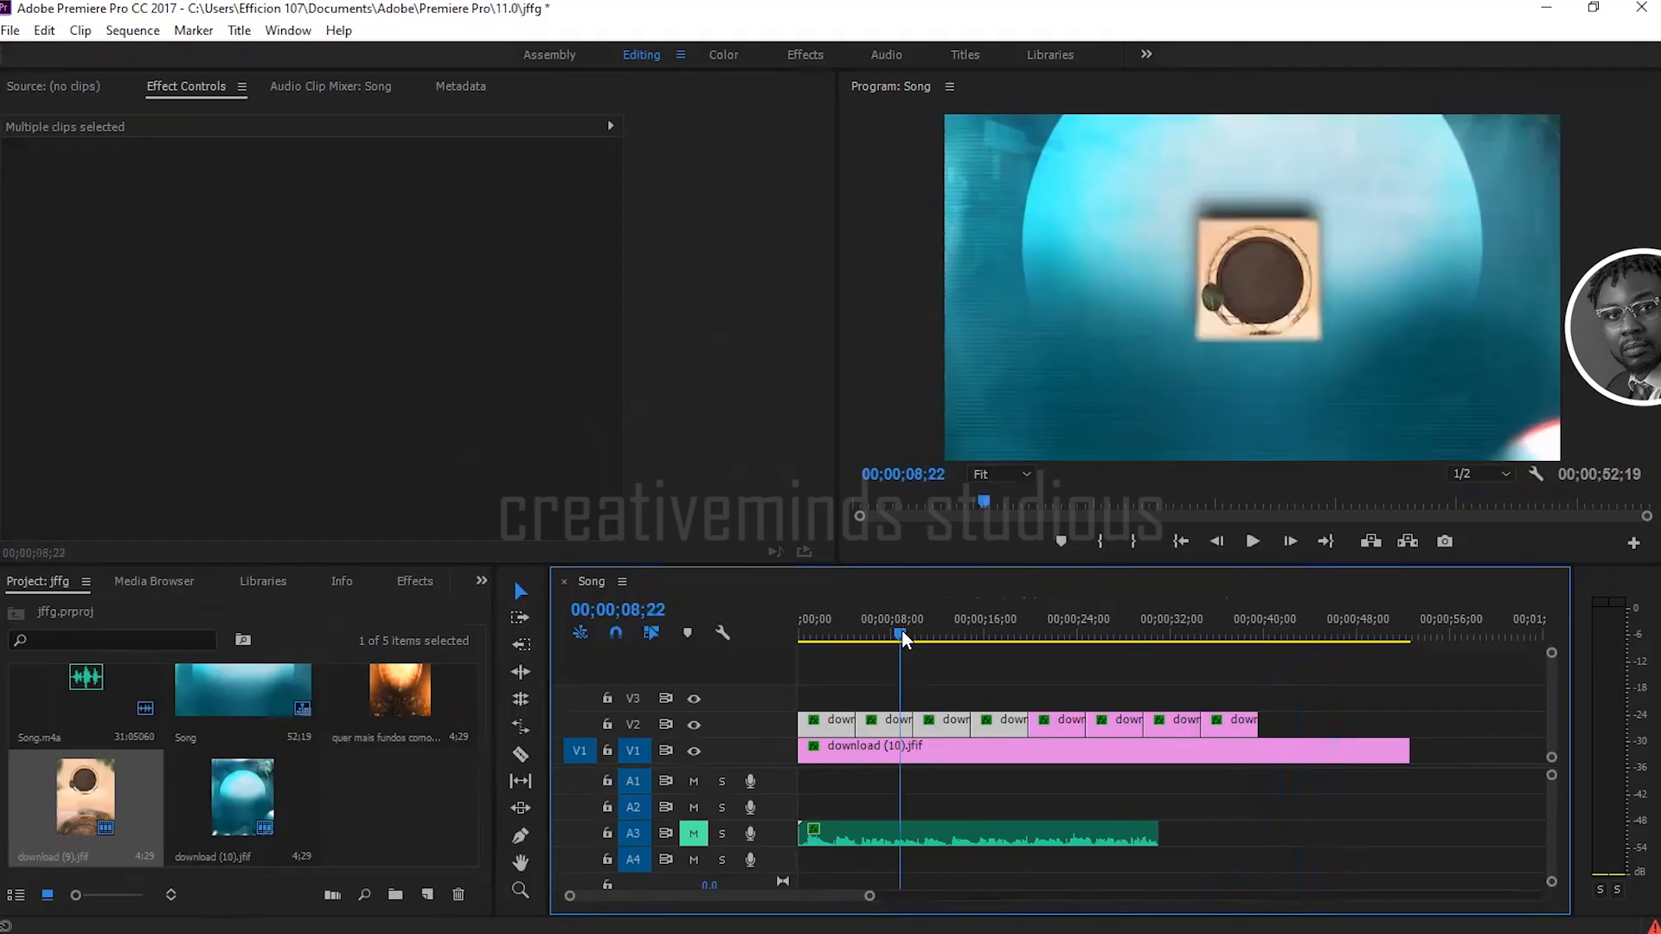